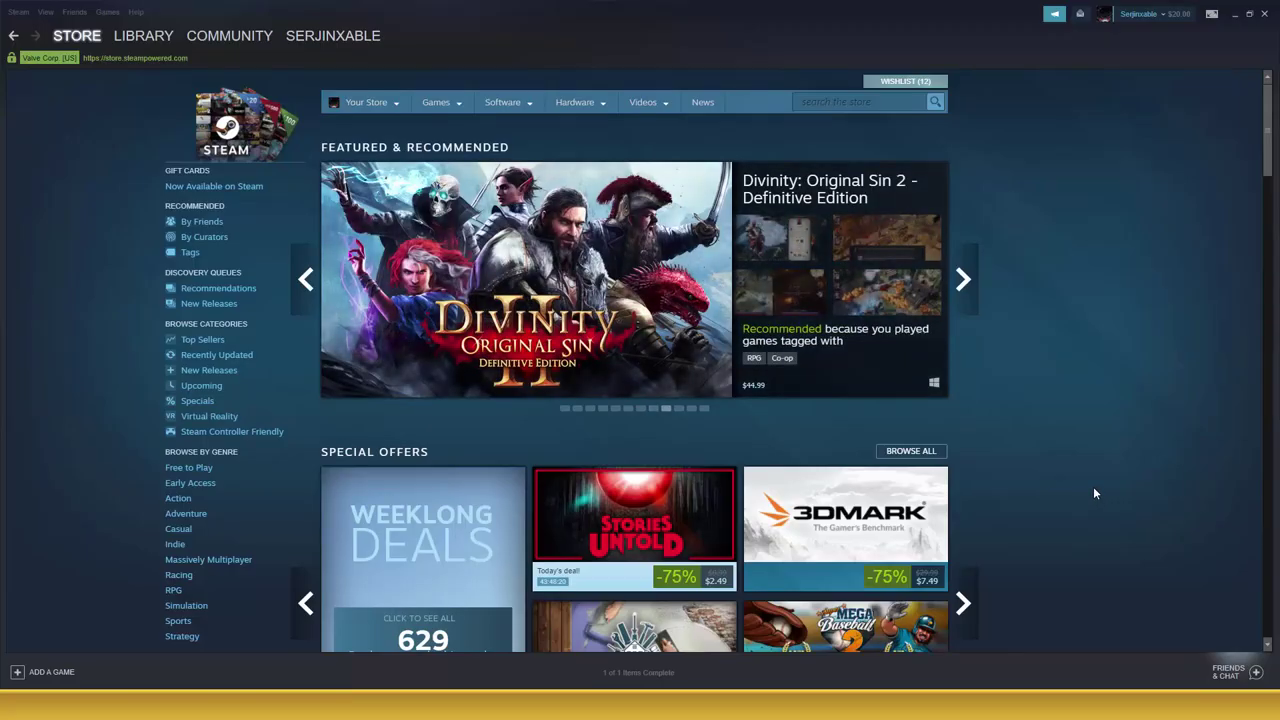
Step: Search the Steam store for 'spiral knights' and open the Spiral Knights result
left_click(882, 104)
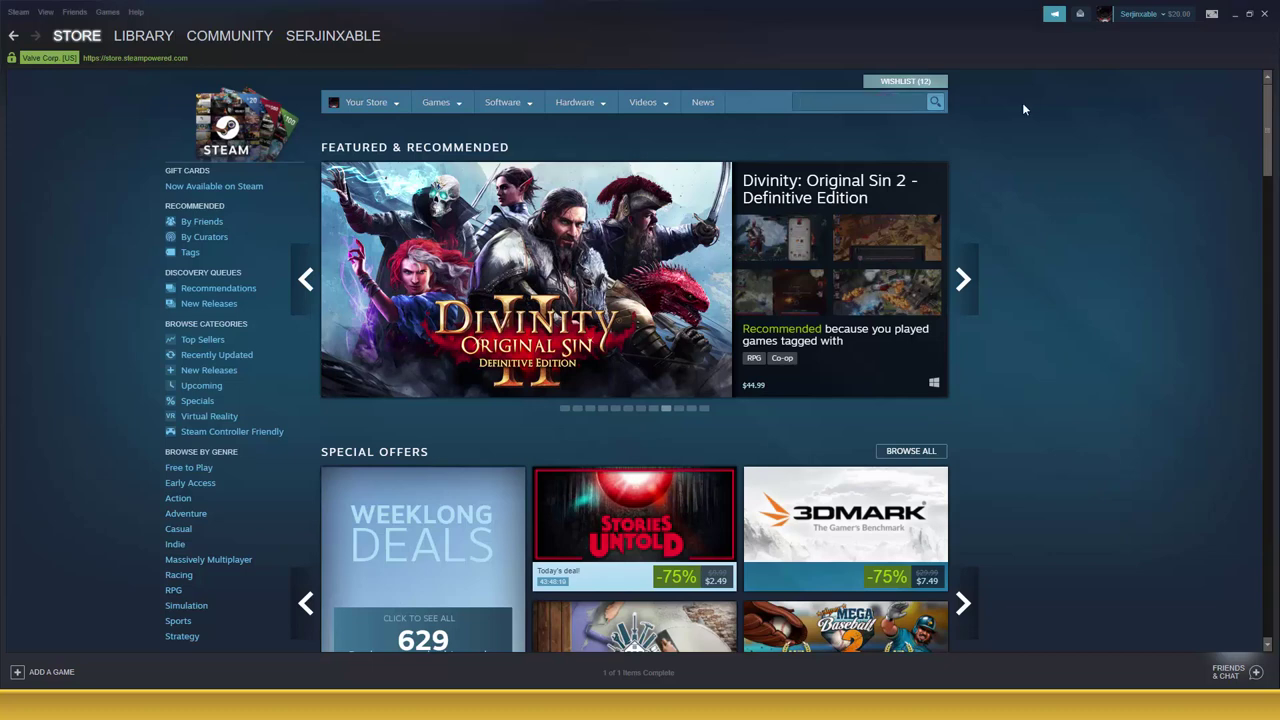
type("spiral knights")
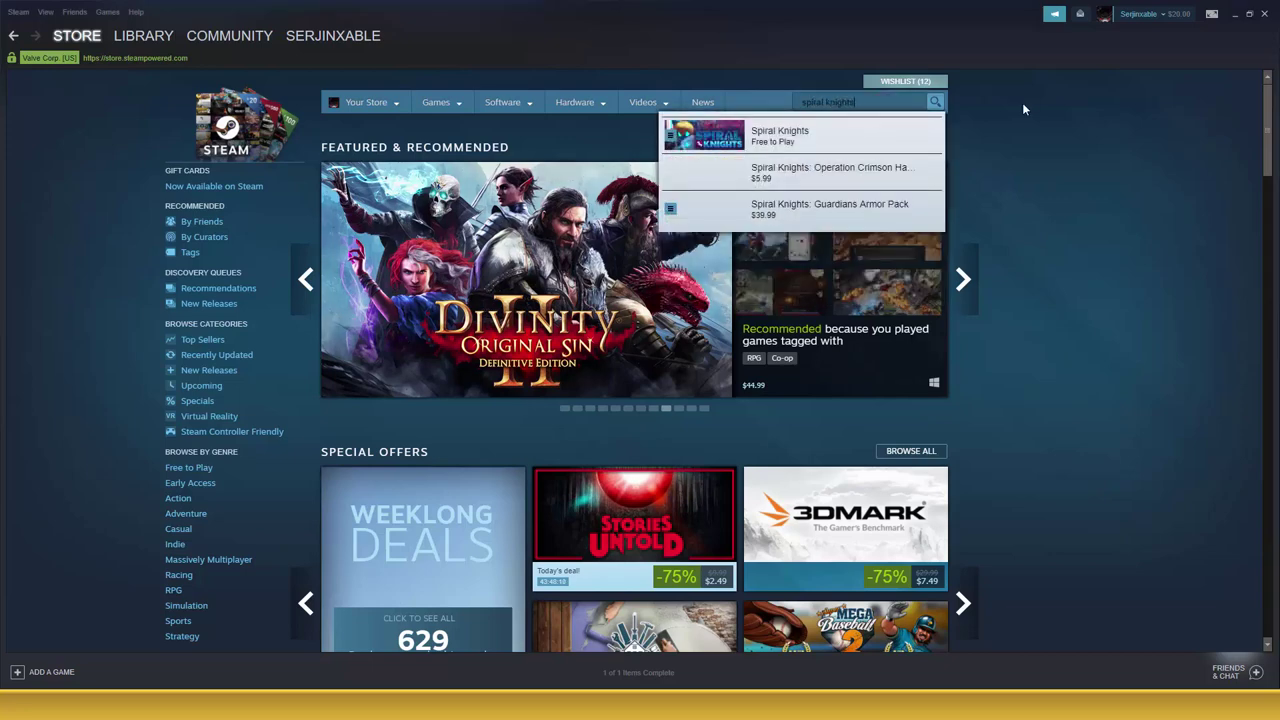
key("Return")
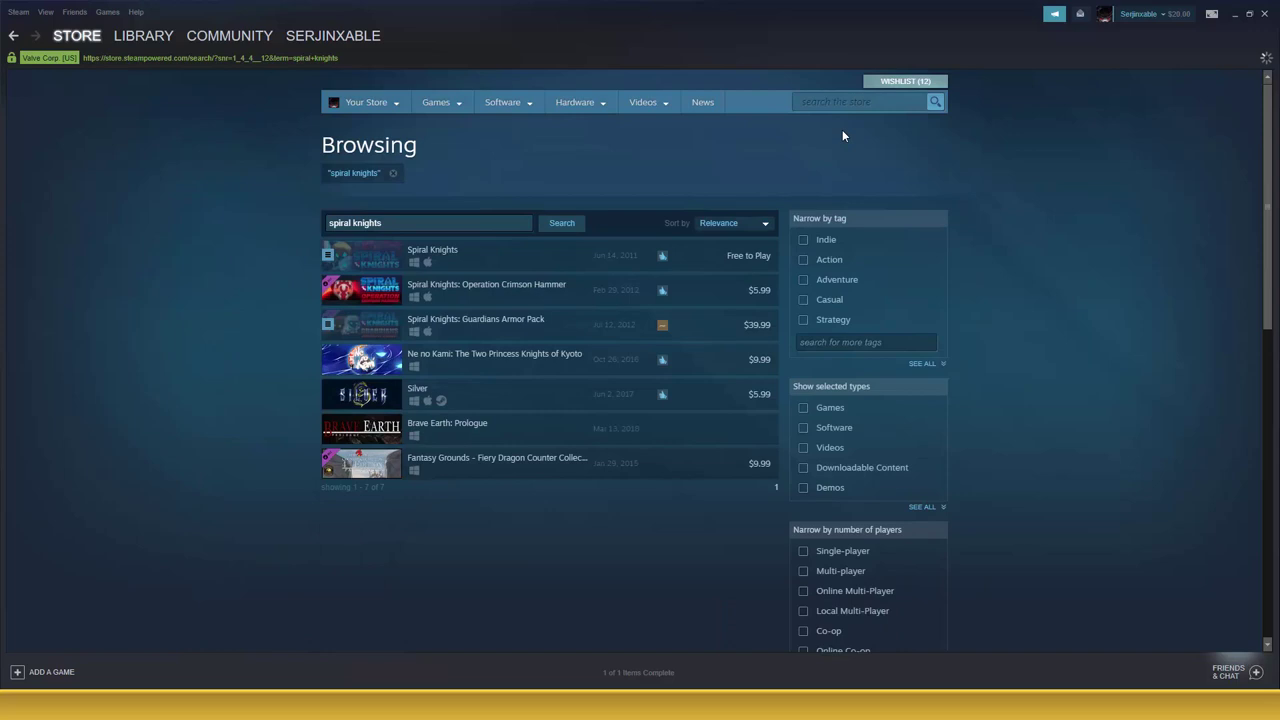
left_click(481, 256)
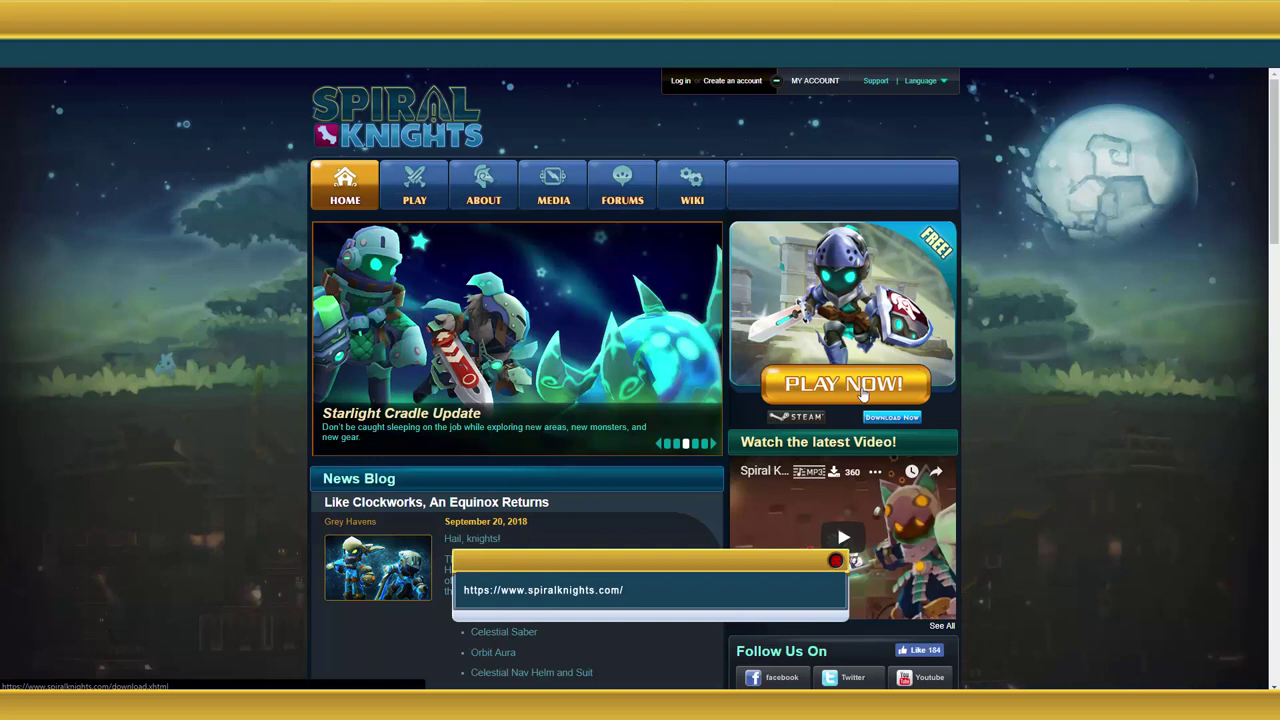
Step: Download spiralspy-1.5.jar from the Clockwork Traveller download page, reached via spiralknights.com PLAY
left_click(863, 392)
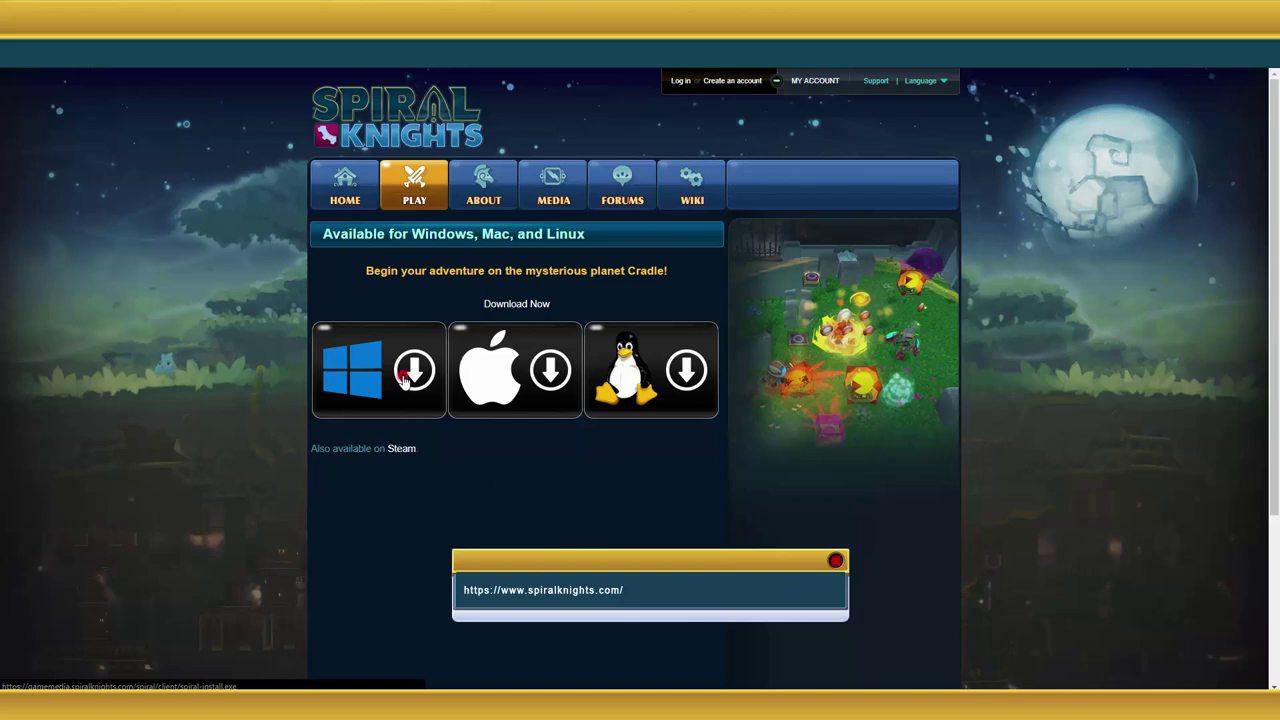
left_click(403, 378)
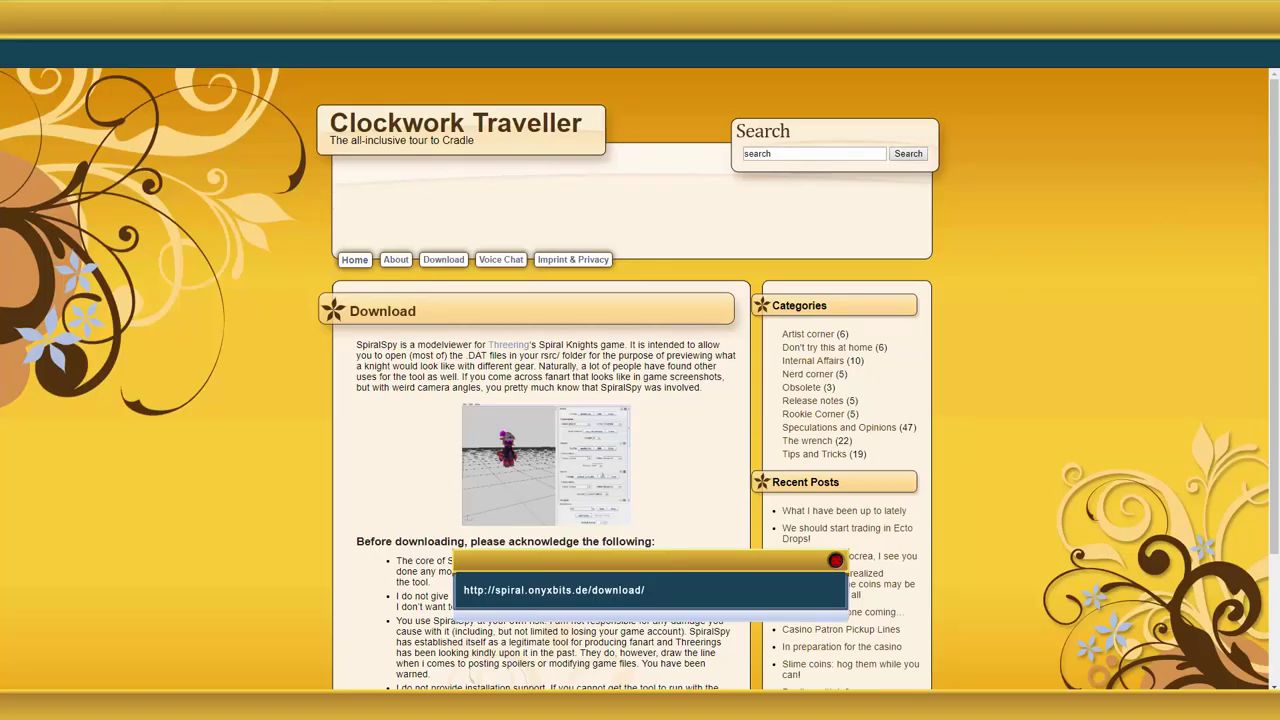
left_click_drag(1274, 176, 1276, 320)
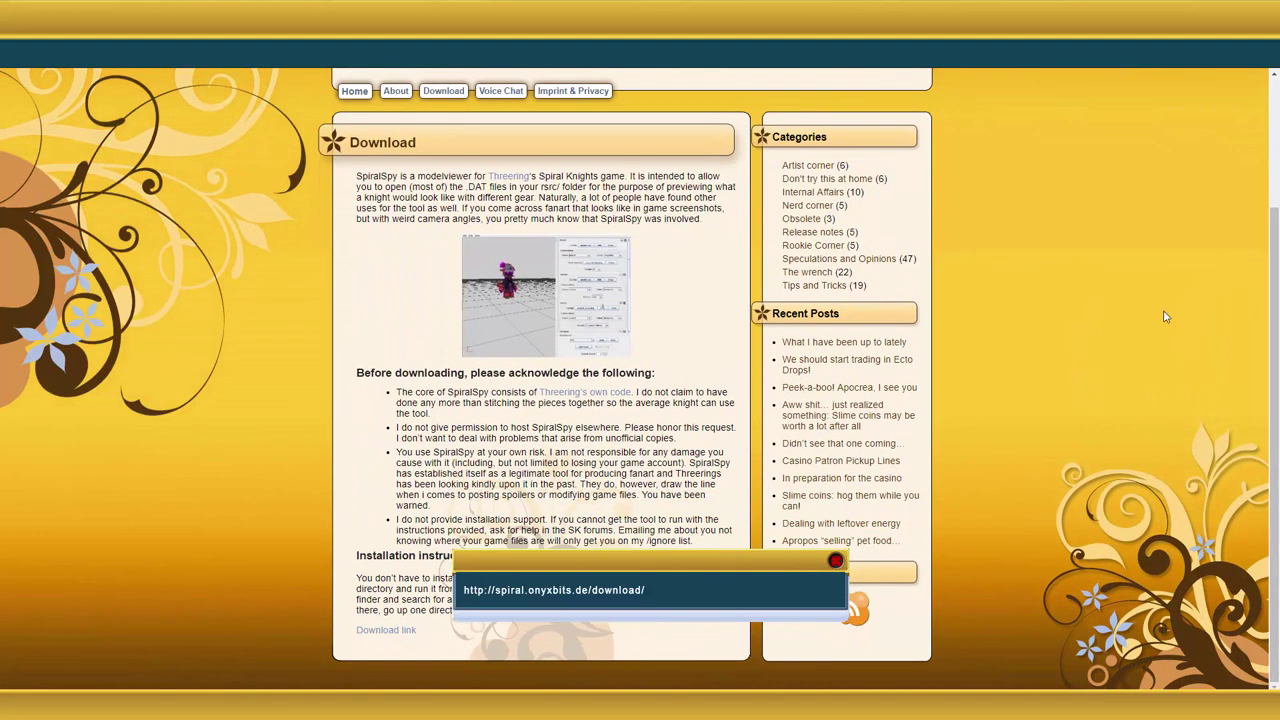
left_click(386, 632)
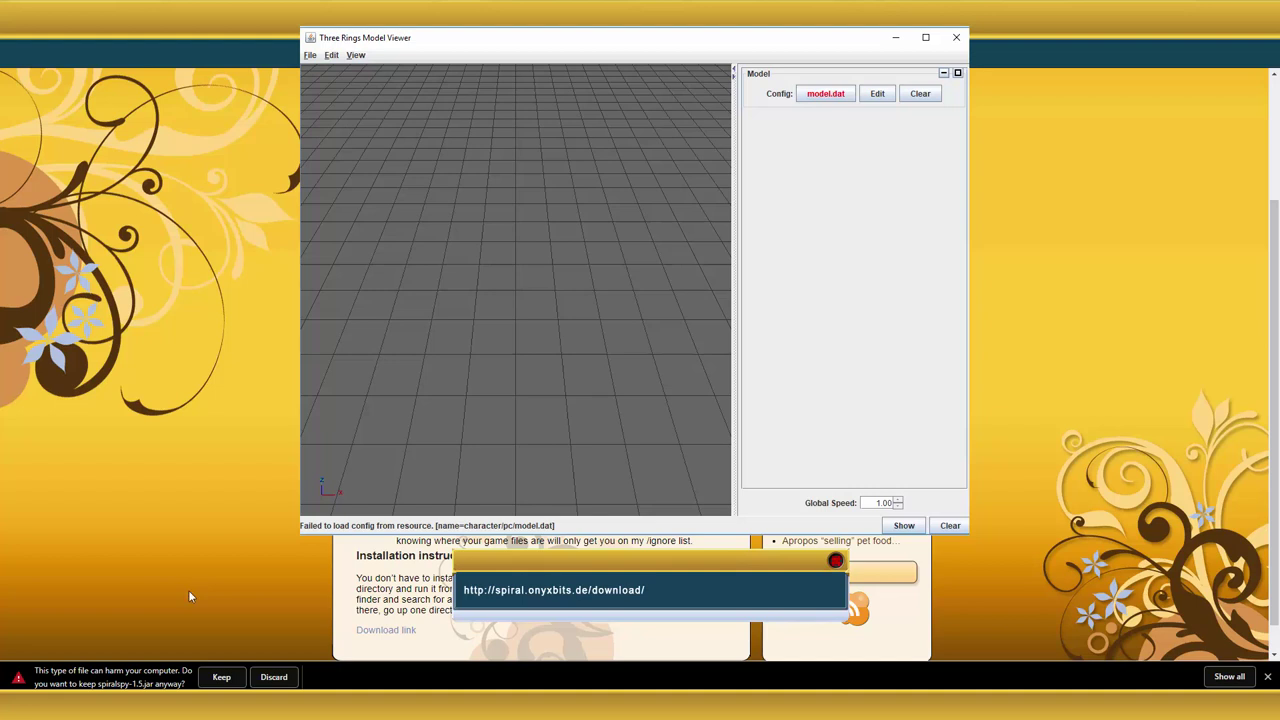
Step: Keep the SpiralSpy download and browse Spiral Knights' local files from its Steam properties
left_click(221, 677)
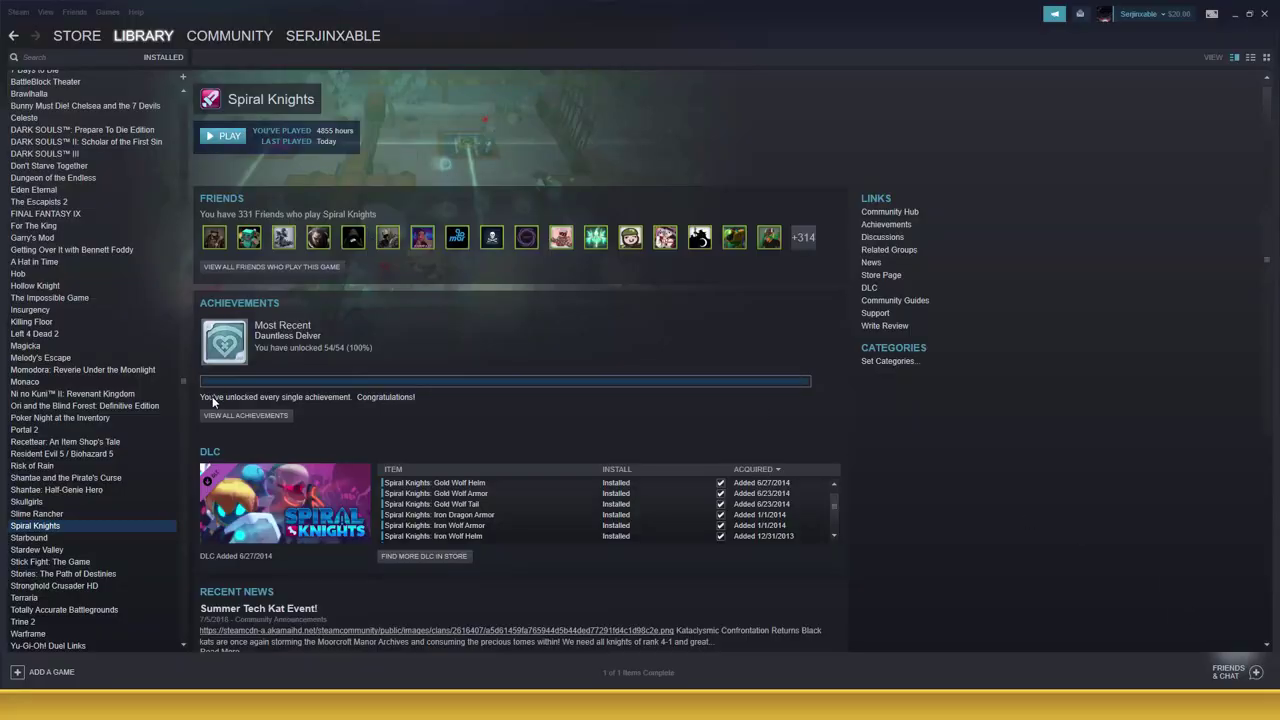
right_click(114, 526)
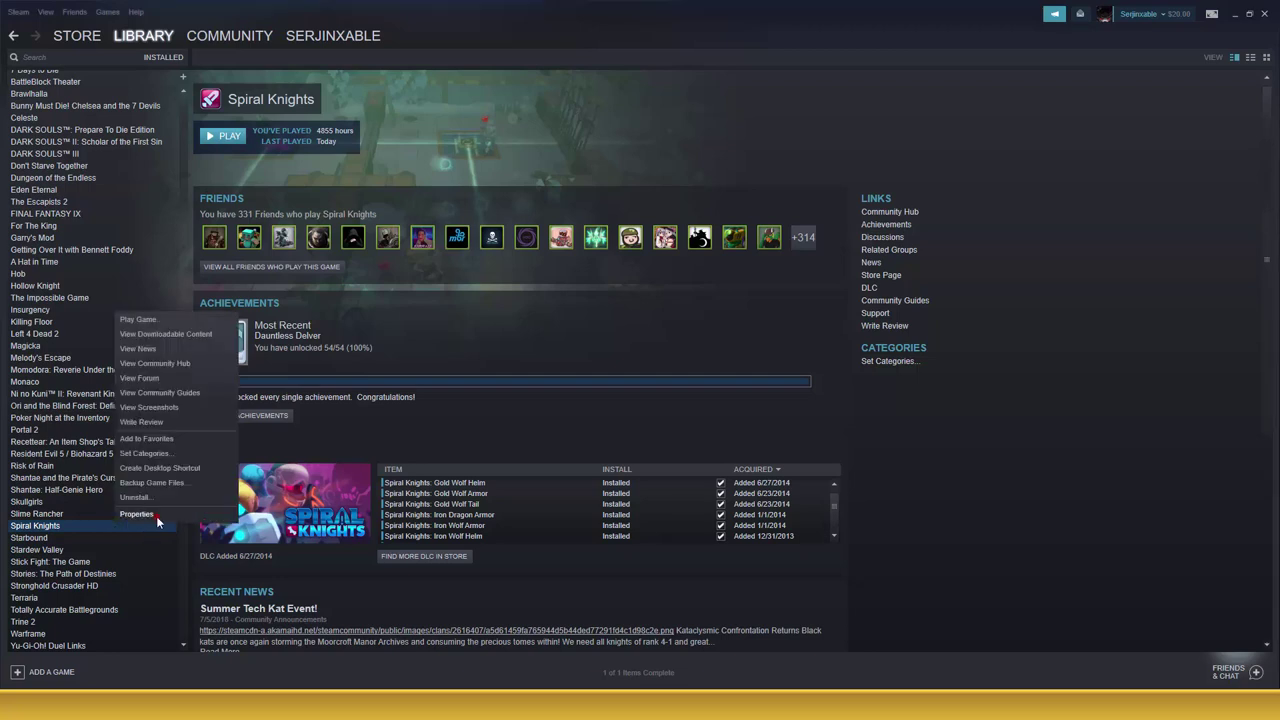
left_click(156, 515)
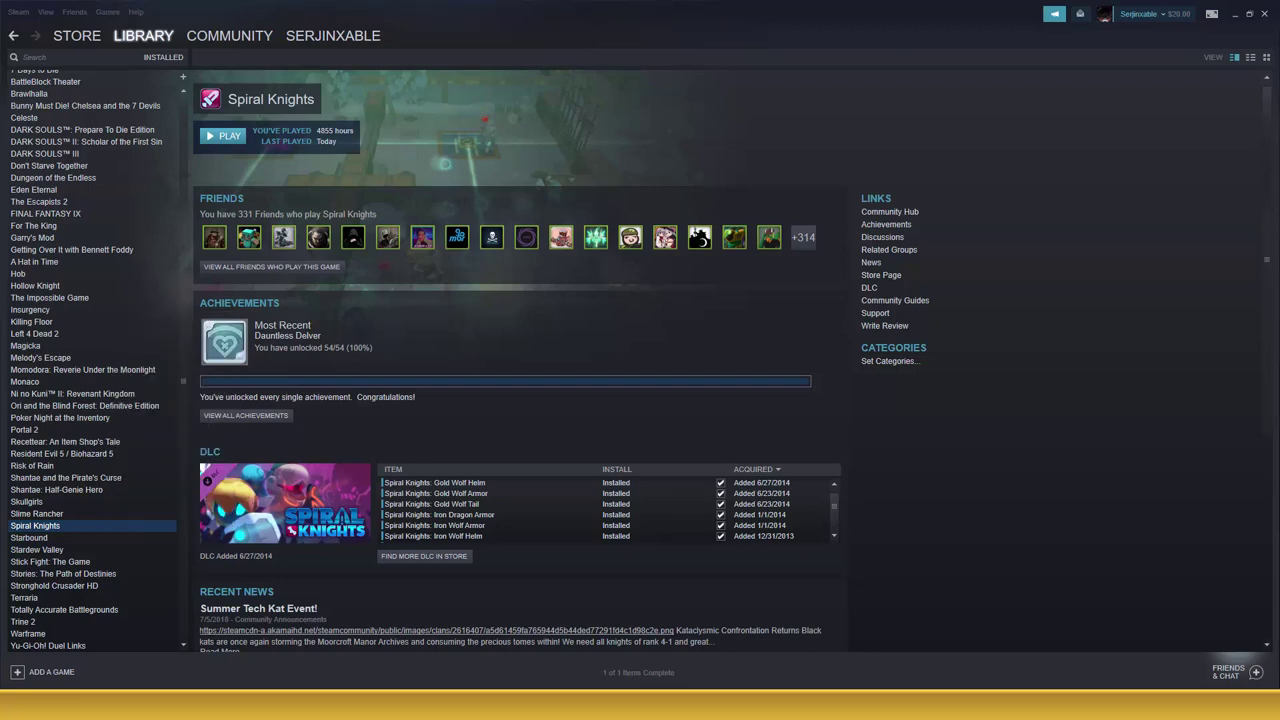
left_click_drag(646, 196, 608, 170)
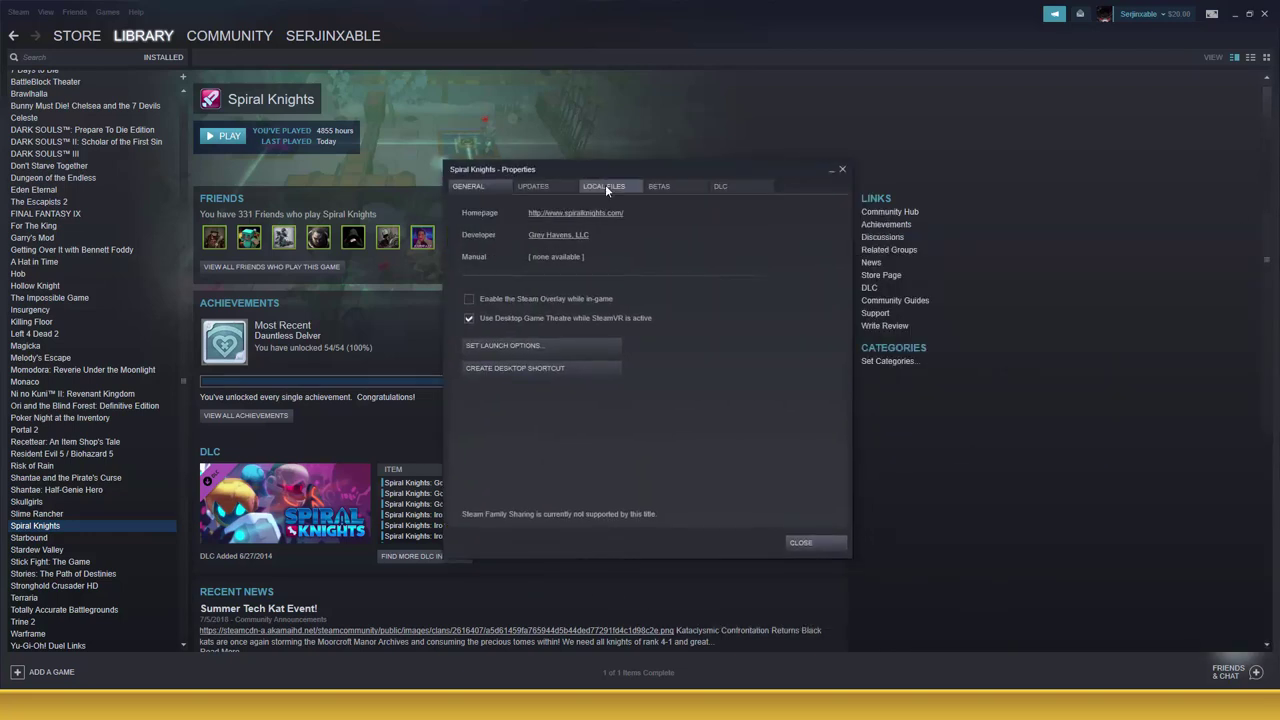
left_click(605, 186)
left_click(609, 238)
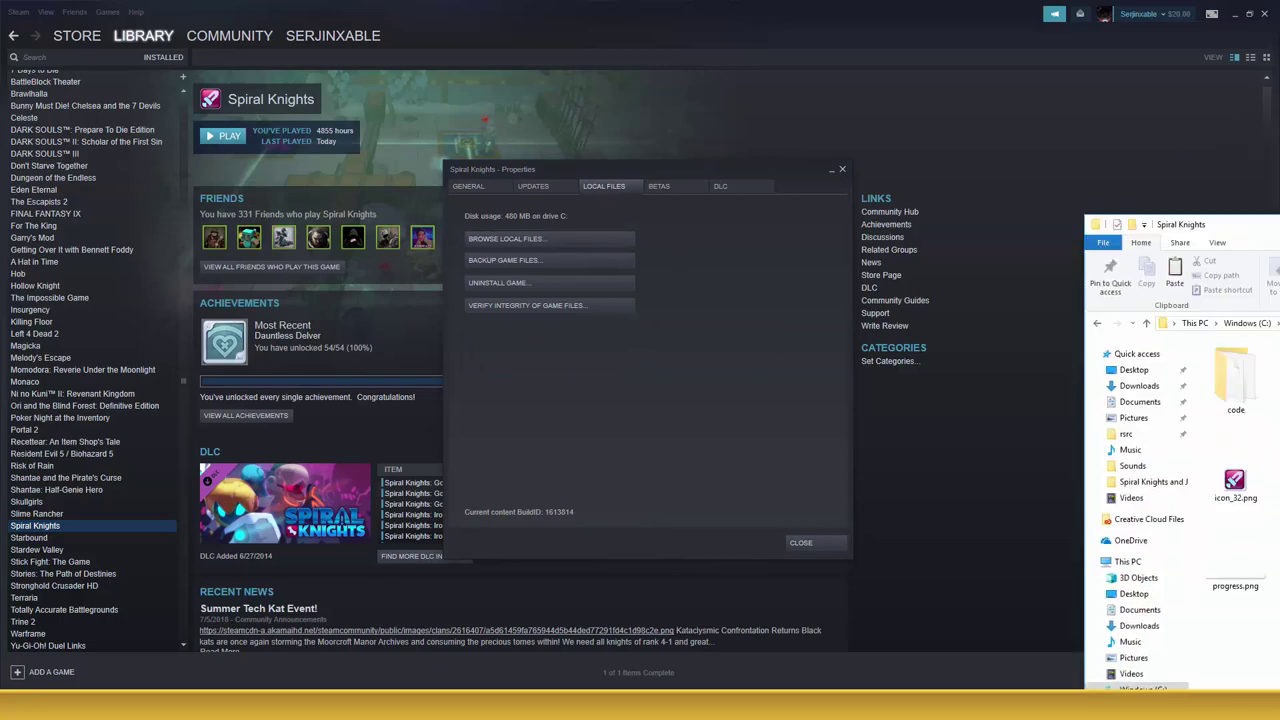
Step: Paste spiralspy-1.5.jar into the Spiral Knights game folder and clear the selection
left_click_drag(1279, 143, 630, 85)
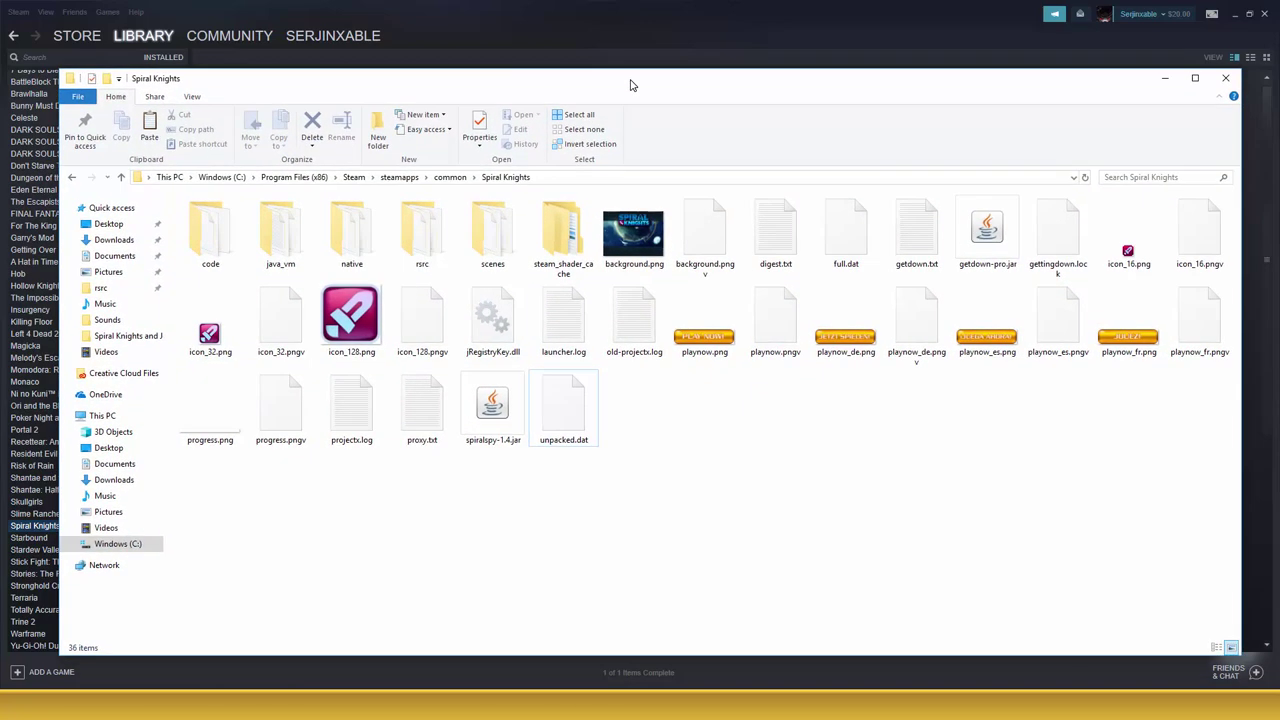
left_click(718, 420)
key("ctrl+v")
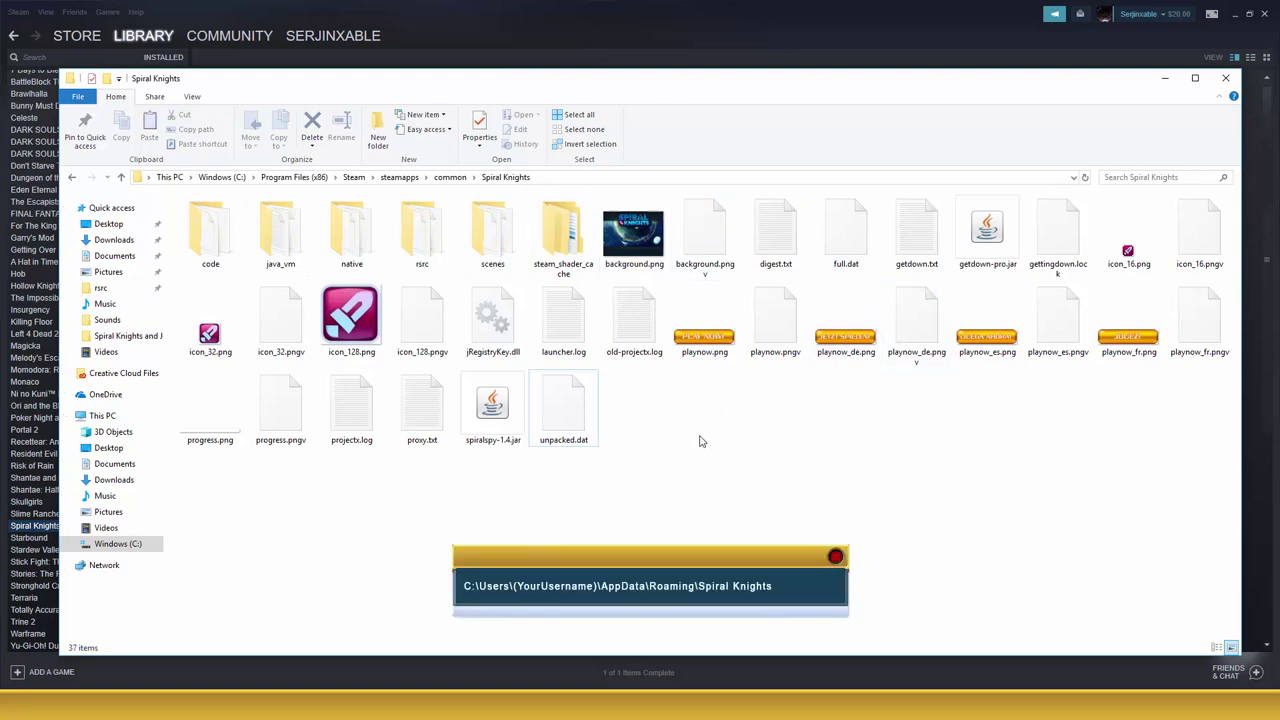
left_click(700, 438)
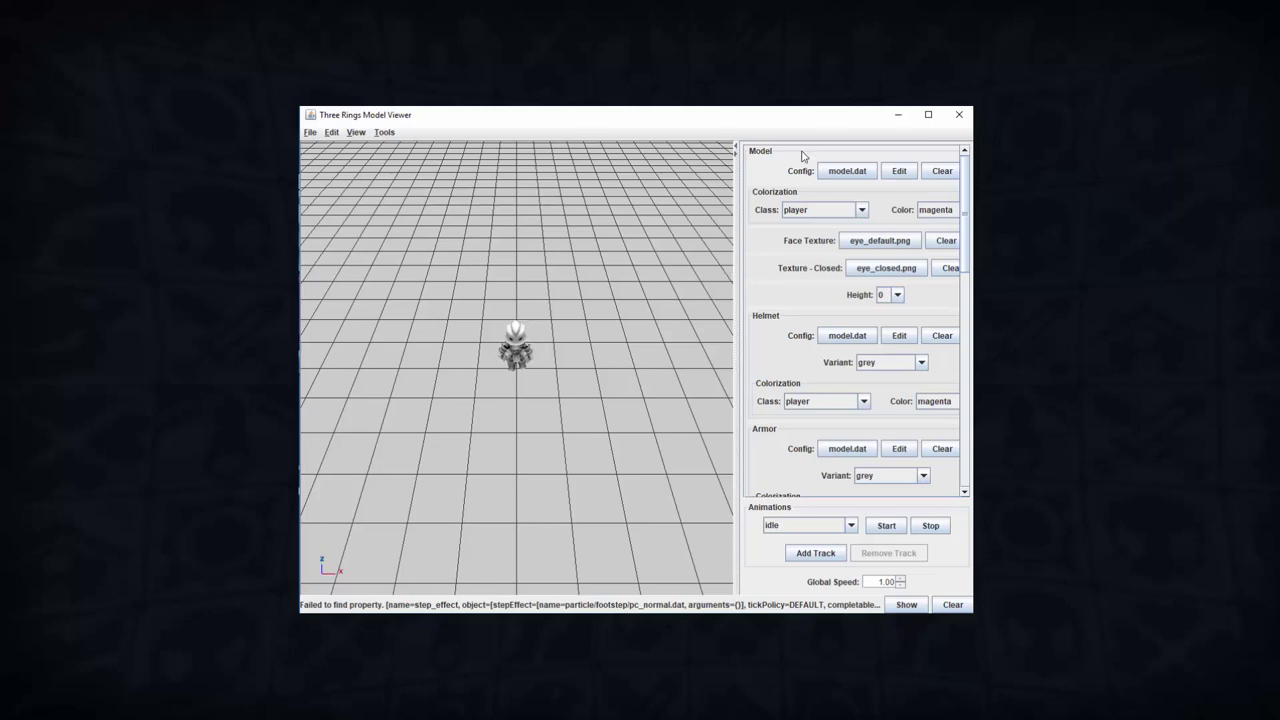
Step: Maximize the viewer, widen the properties panel, and orbit the knight until the grid is level
left_click(928, 114)
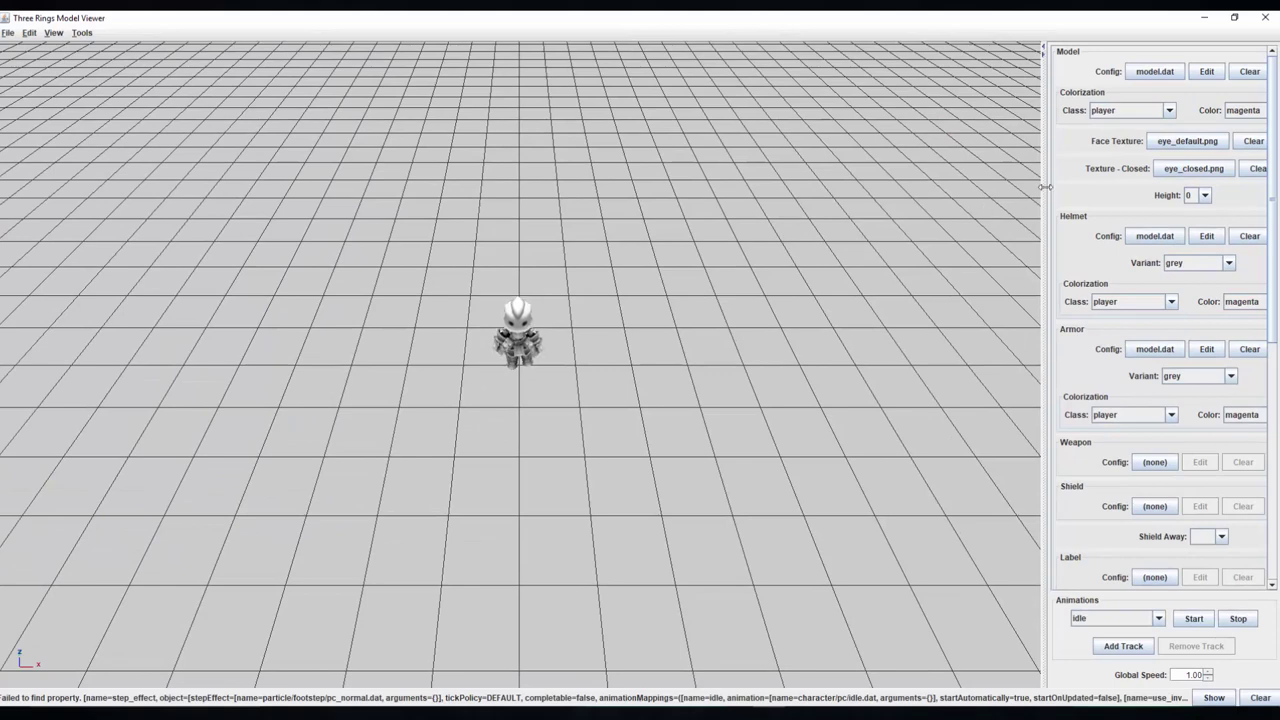
left_click_drag(1045, 186, 976, 222)
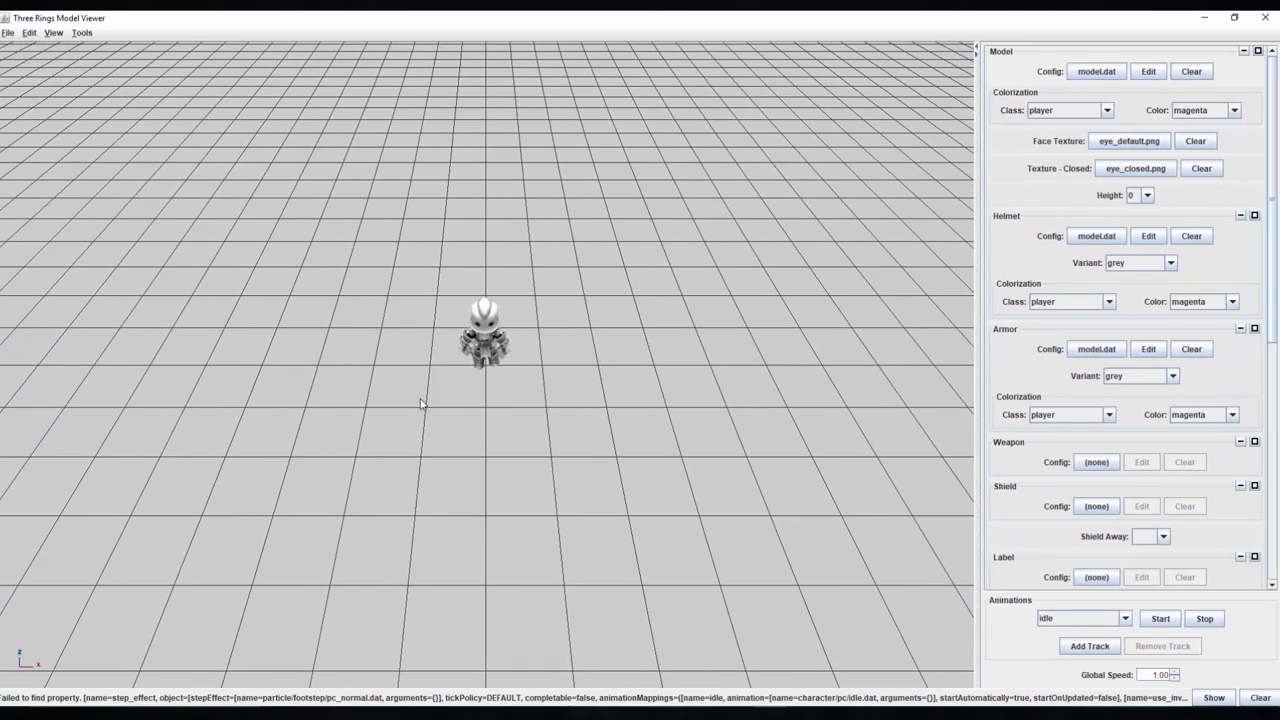
scroll(420, 402, "up", 3)
scroll(420, 403, "down", 3)
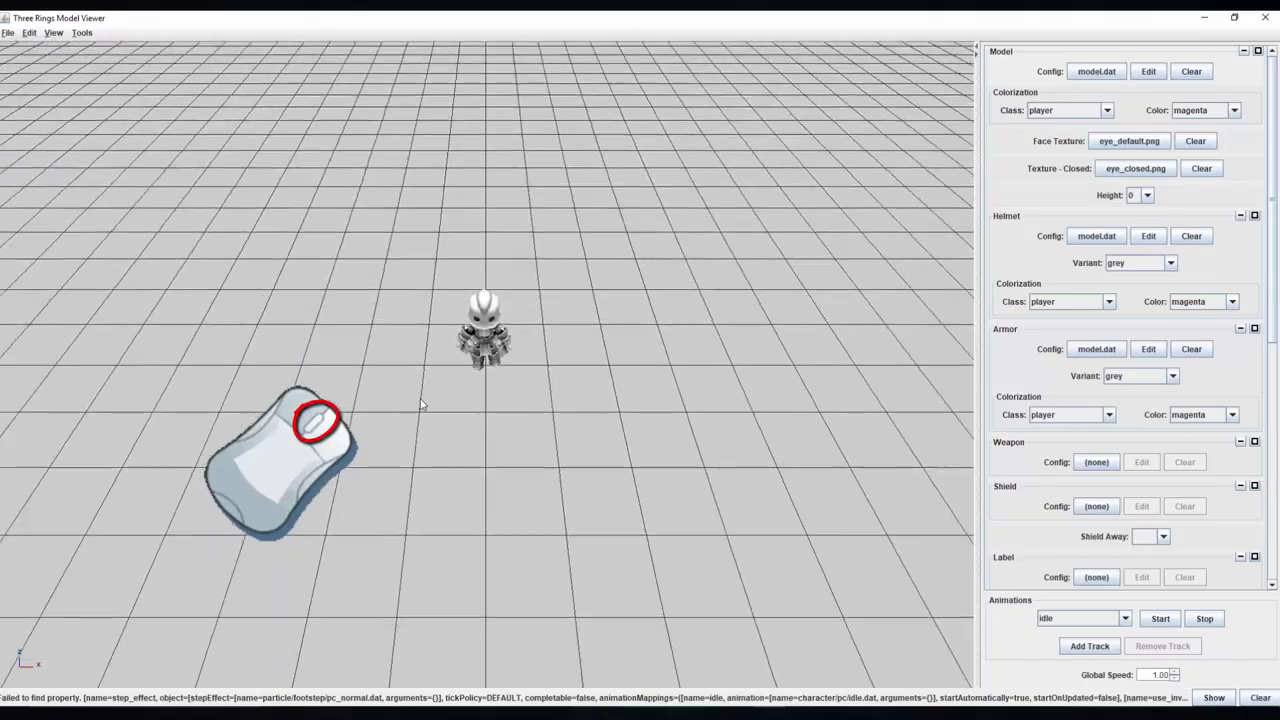
left_click_drag(420, 403, 530, 400)
mouse_move(530, 400)
right_mouse_down()
mouse_move(680, 423)
mouse_move(600, 460)
right_mouse_up()
scroll(600, 460, "up", 5)
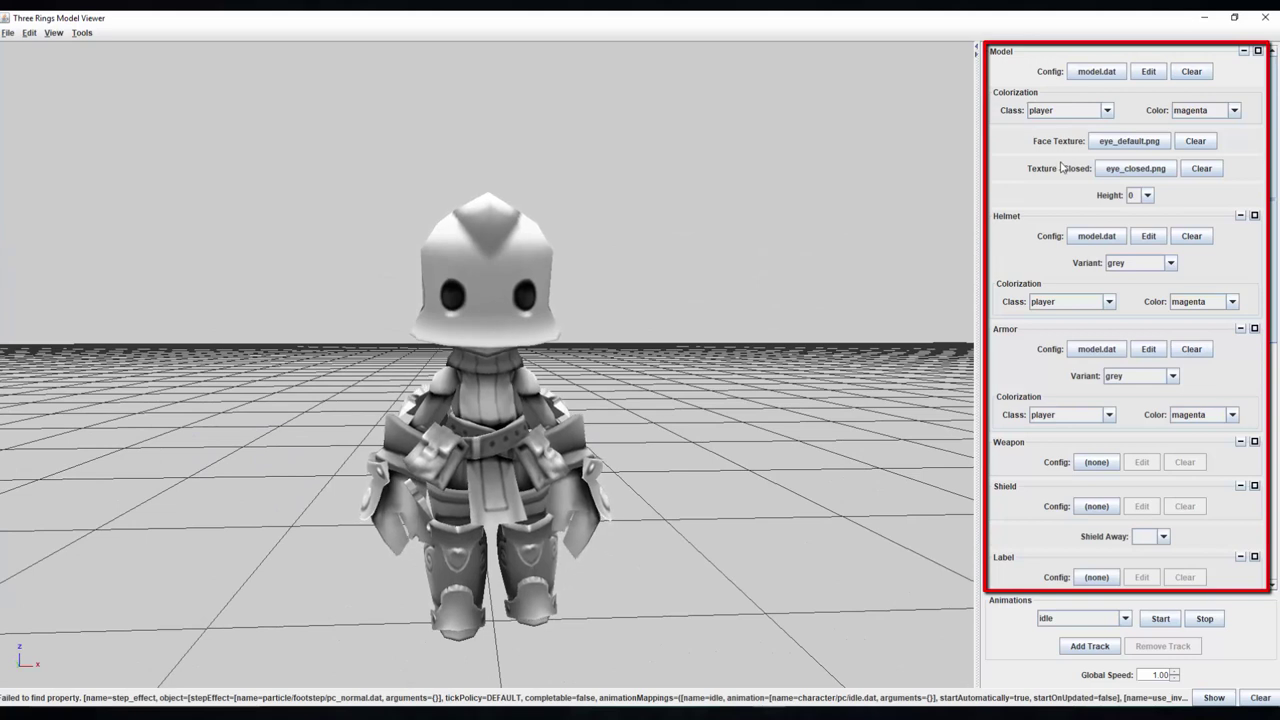
scroll(1190, 560, "down", 10)
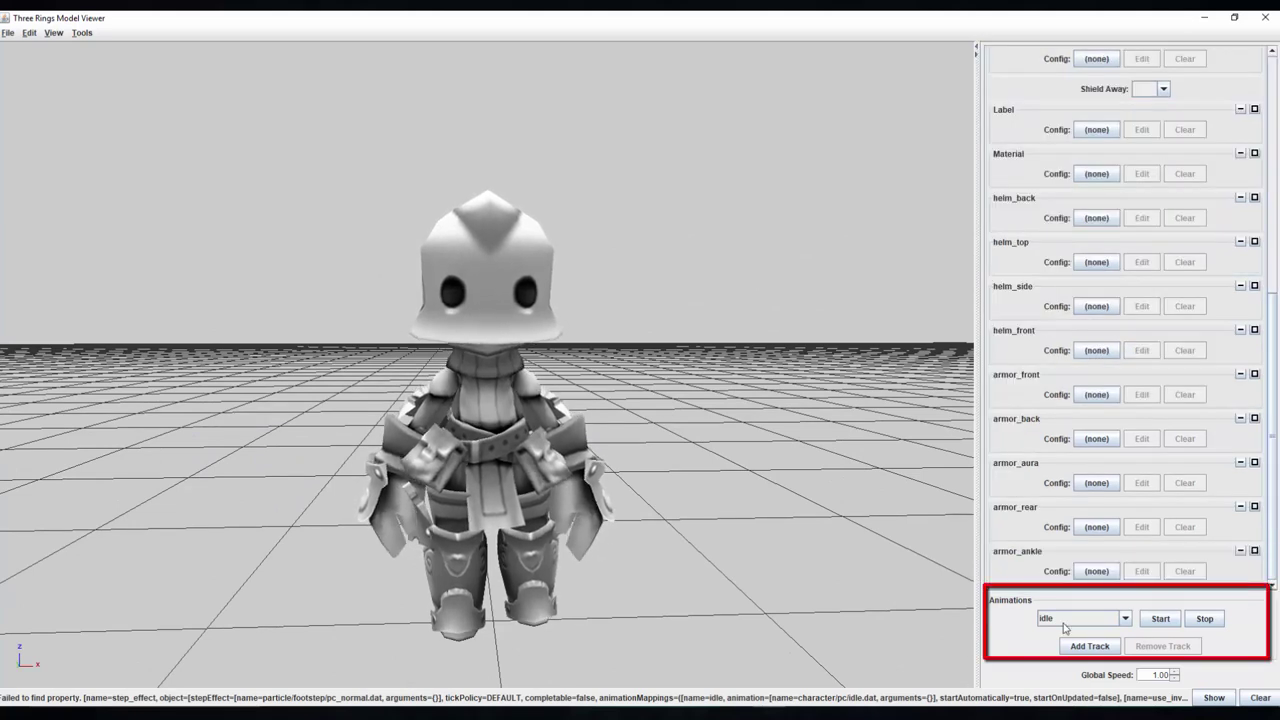
Step: Keep the idle animation, try global speed 0.64 then restore 1.00, and centre the error log
left_click(1105, 618)
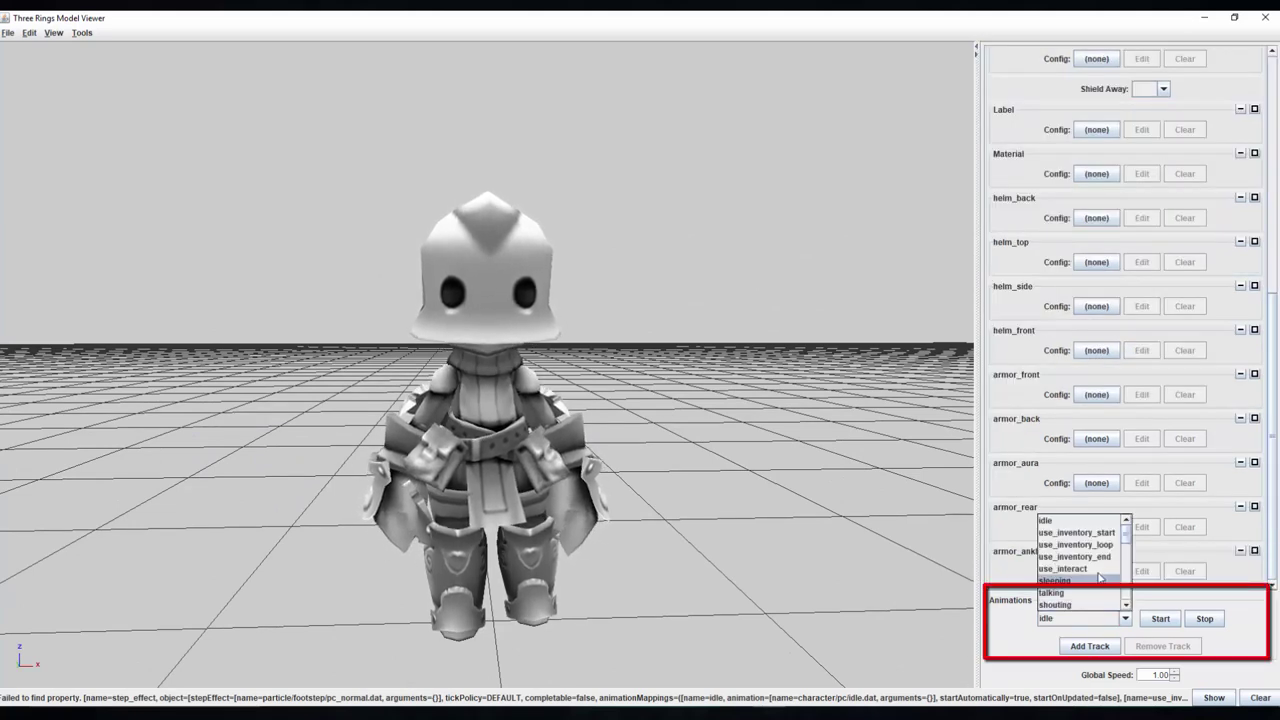
left_click(1105, 618)
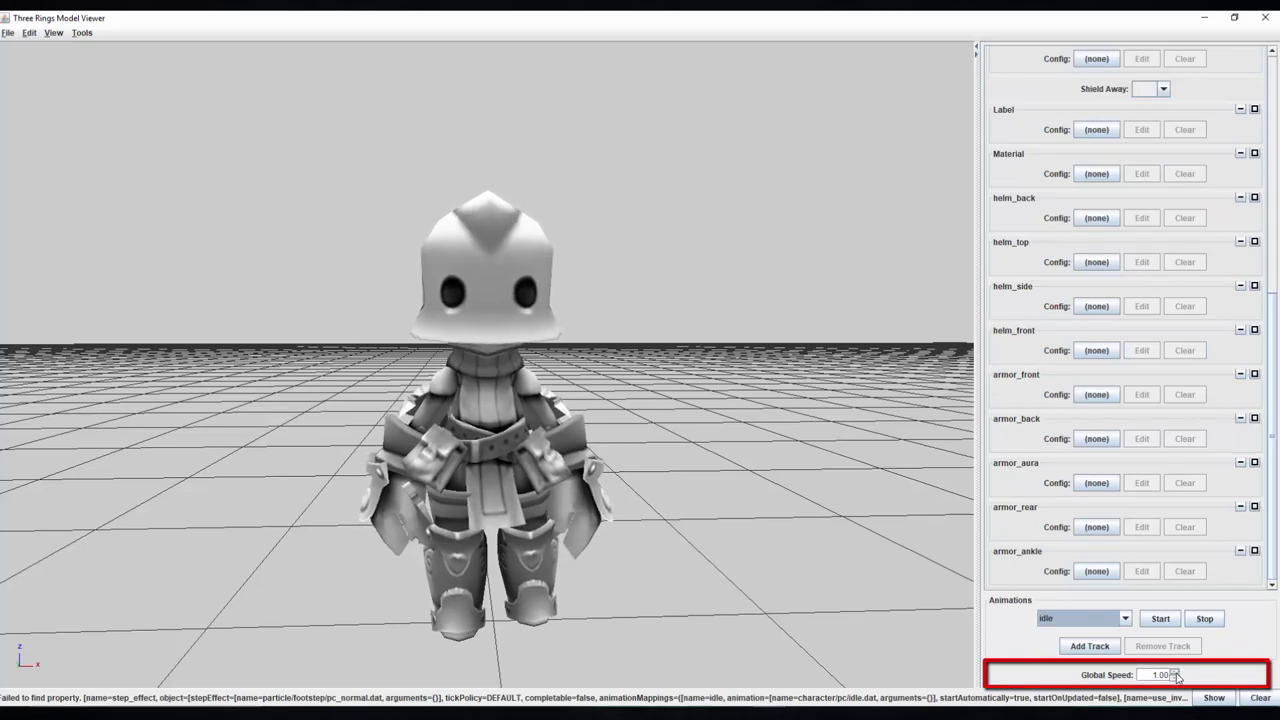
left_click(1158, 675)
type("0.64")
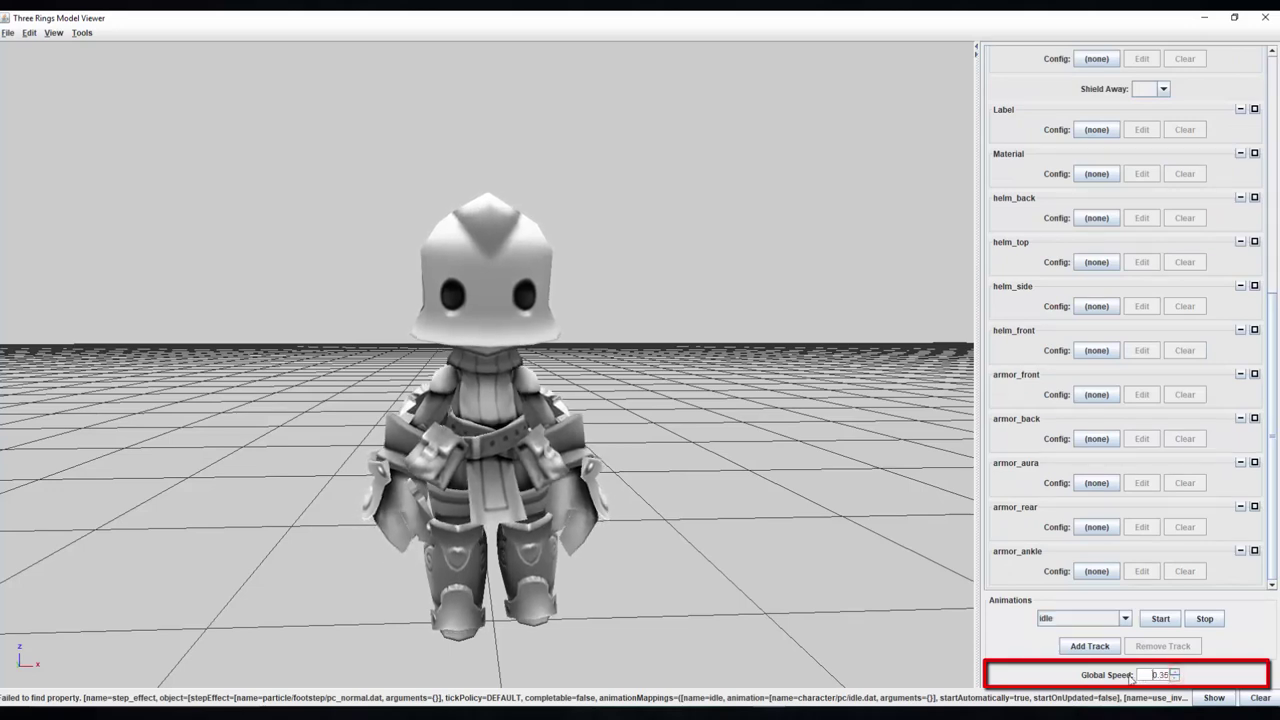
left_click(1207, 696)
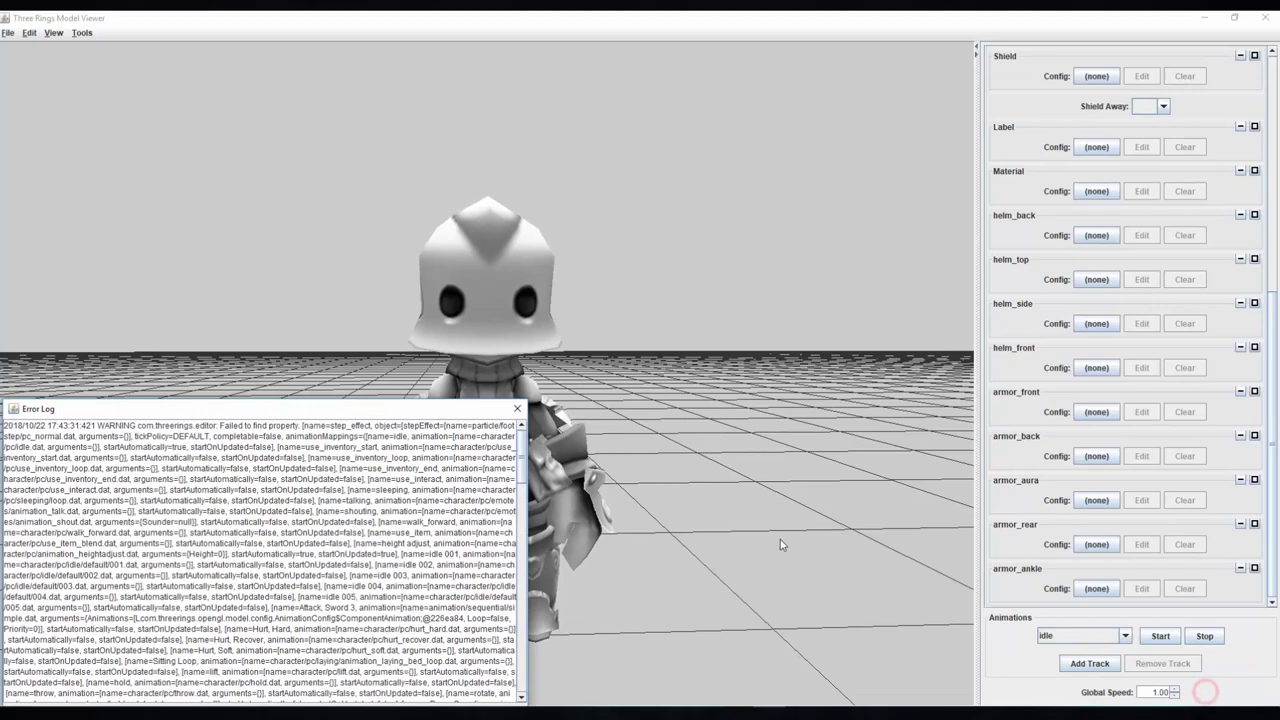
left_click_drag(393, 413, 735, 192)
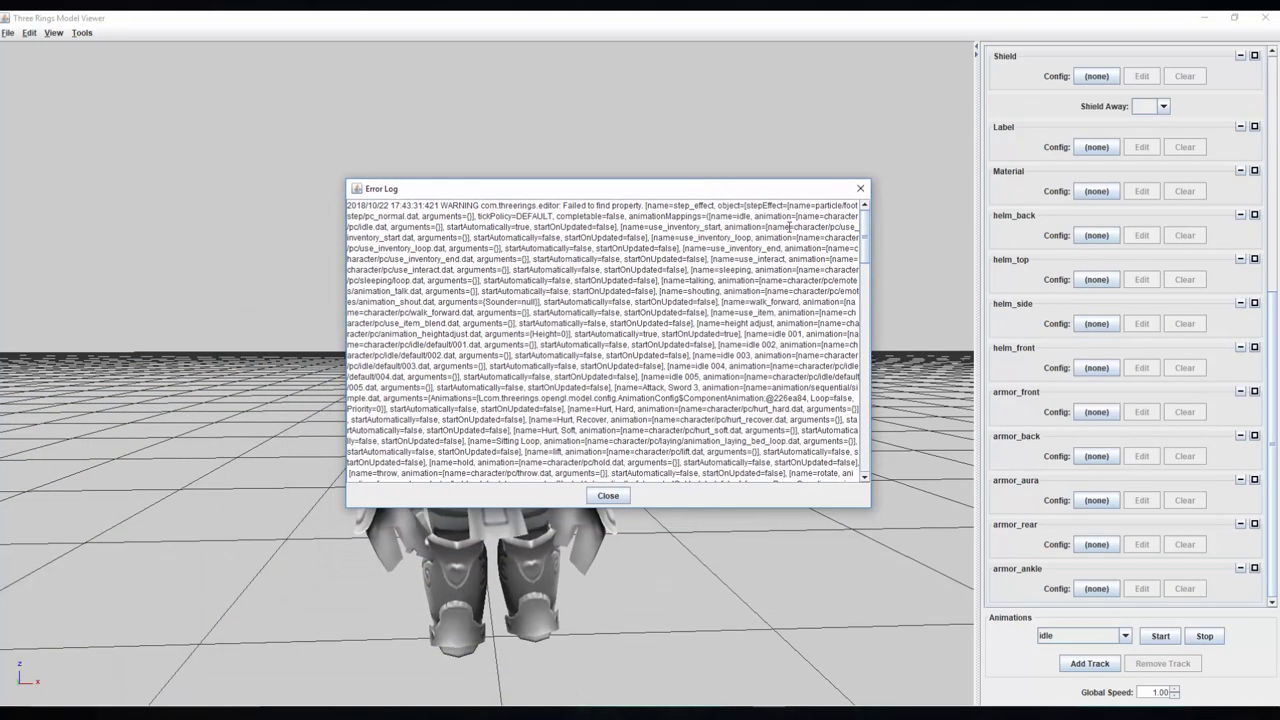
scroll(866, 245, "down", 2)
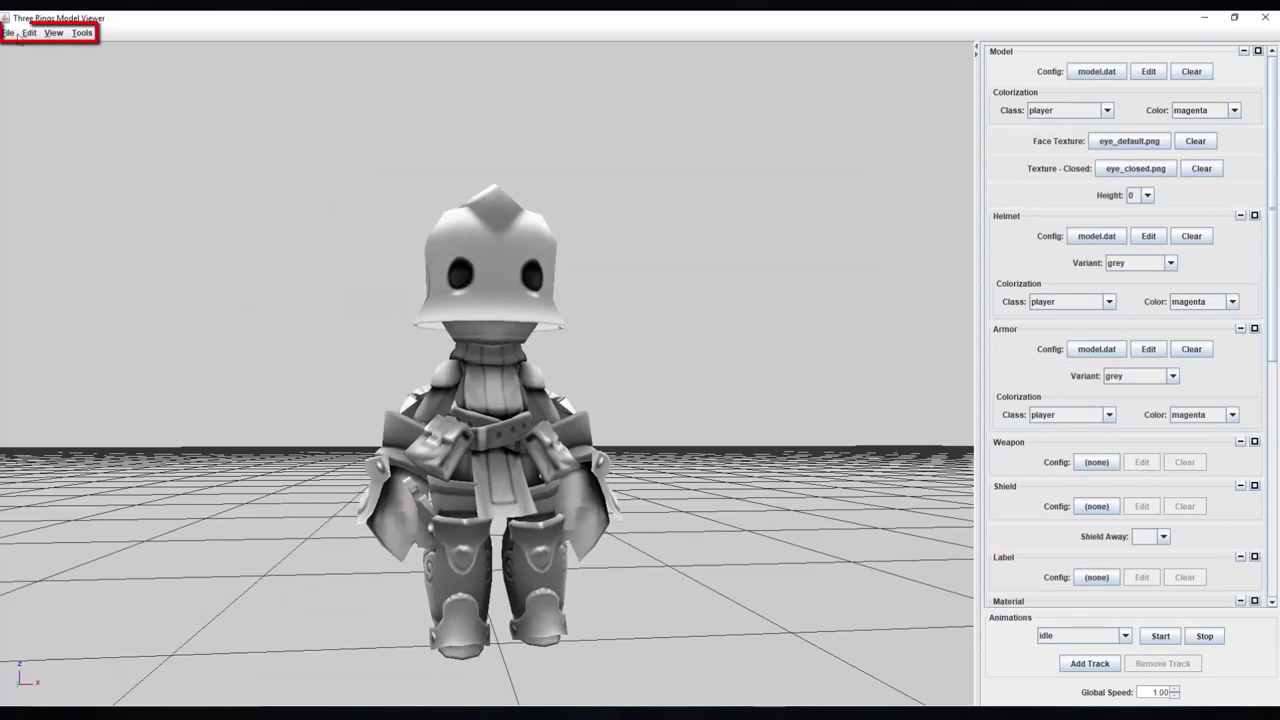
left_click(8, 32)
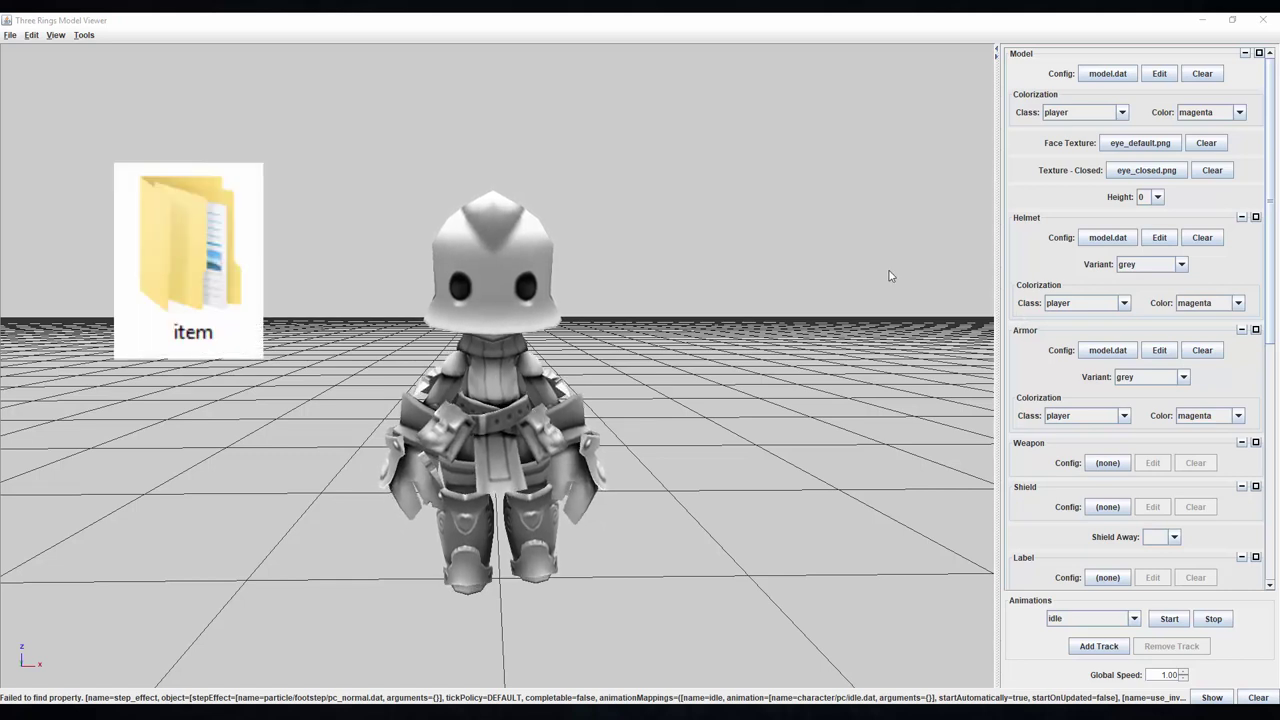
Step: Give the character a crew-navy helmet with a new colour and the Fencing Jacket armor
left_click(1118, 263)
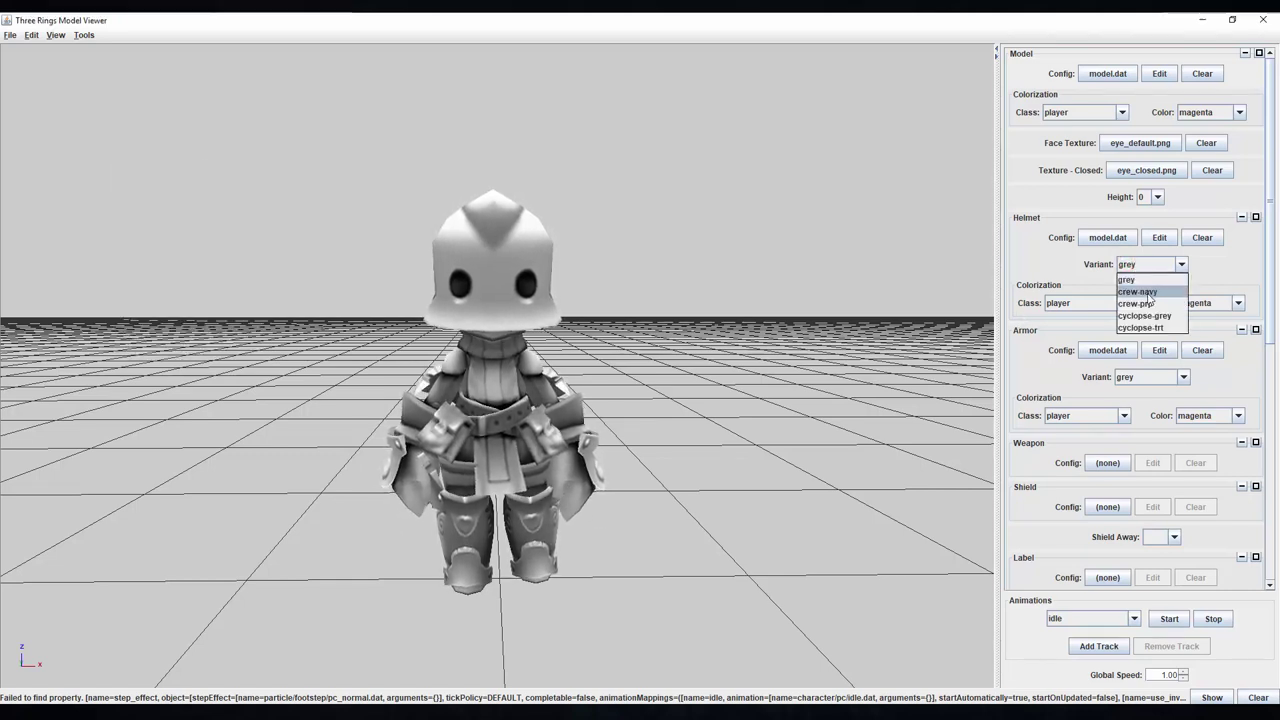
left_click(1147, 297)
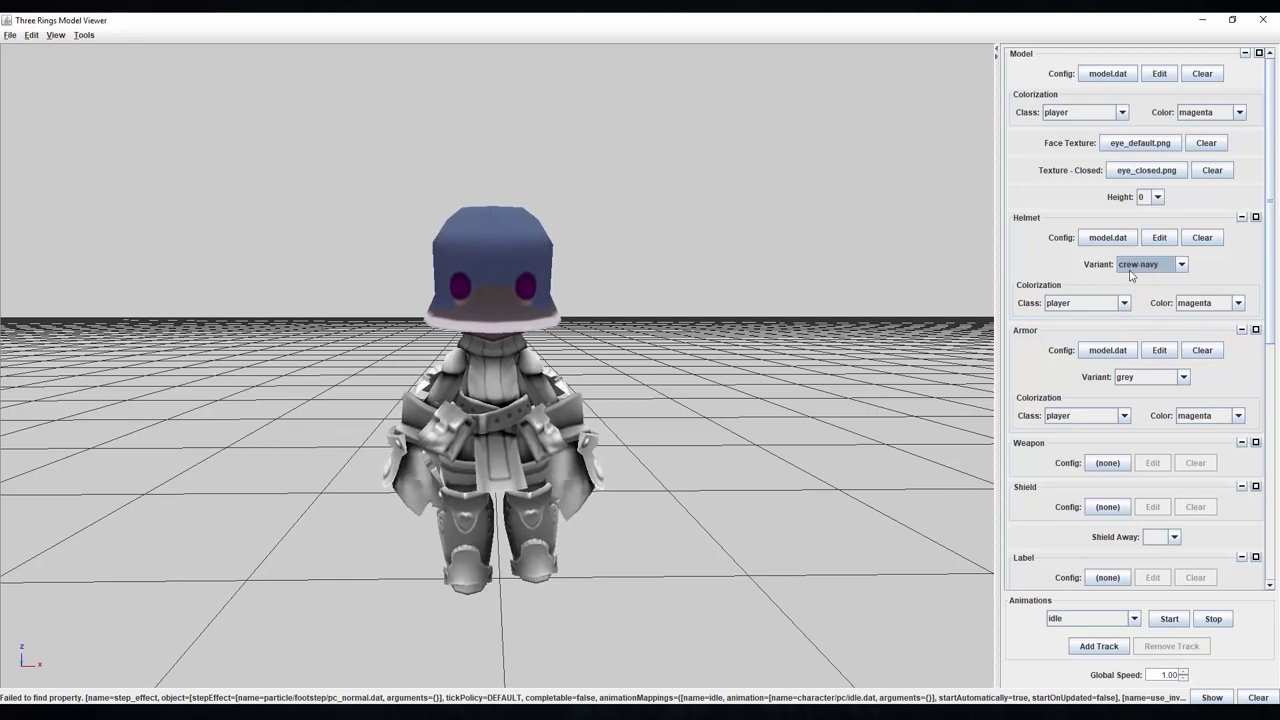
left_click(1166, 376)
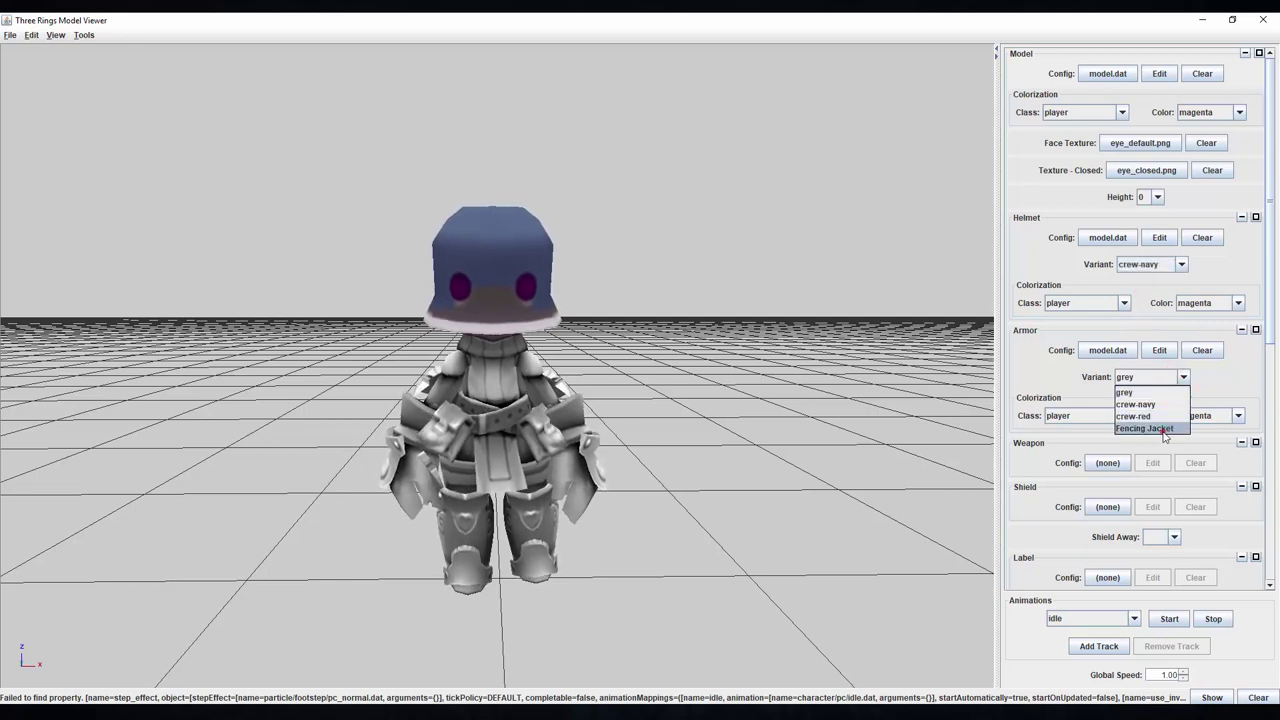
left_click(1160, 428)
left_click(1236, 303)
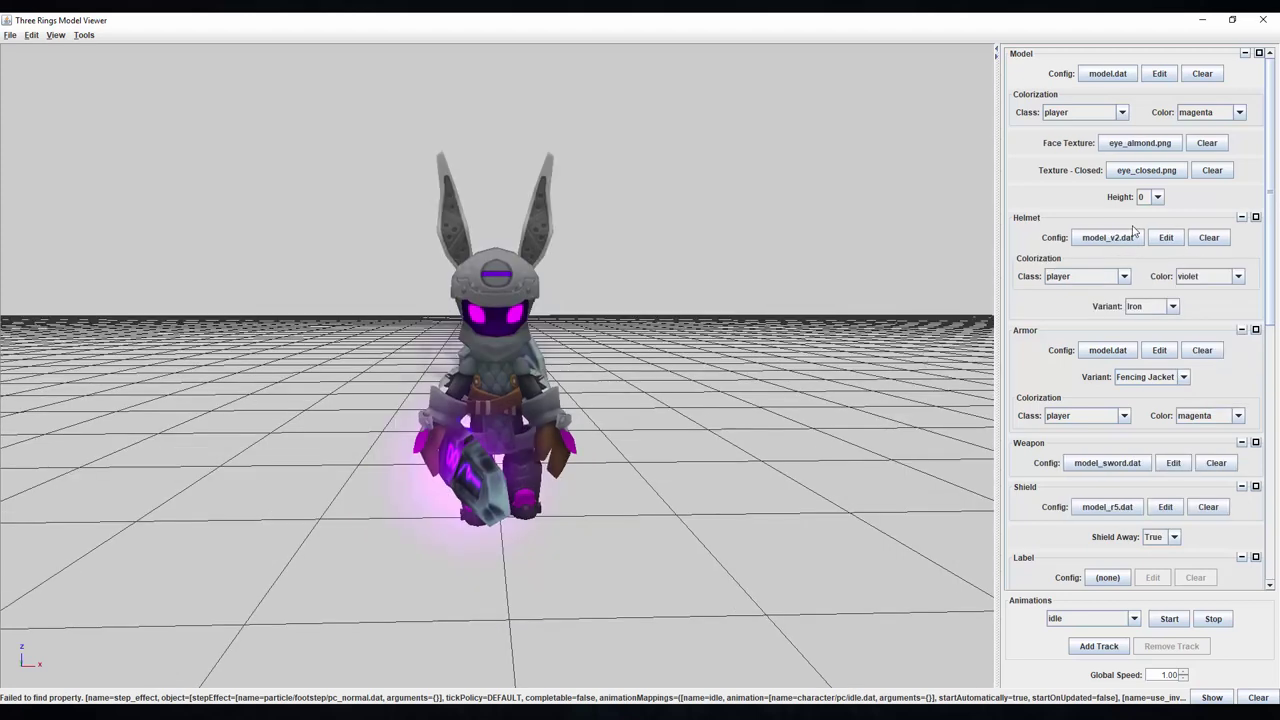
Step: Open the character's model config in the Resource Editor and move the window up
left_click(1157, 76)
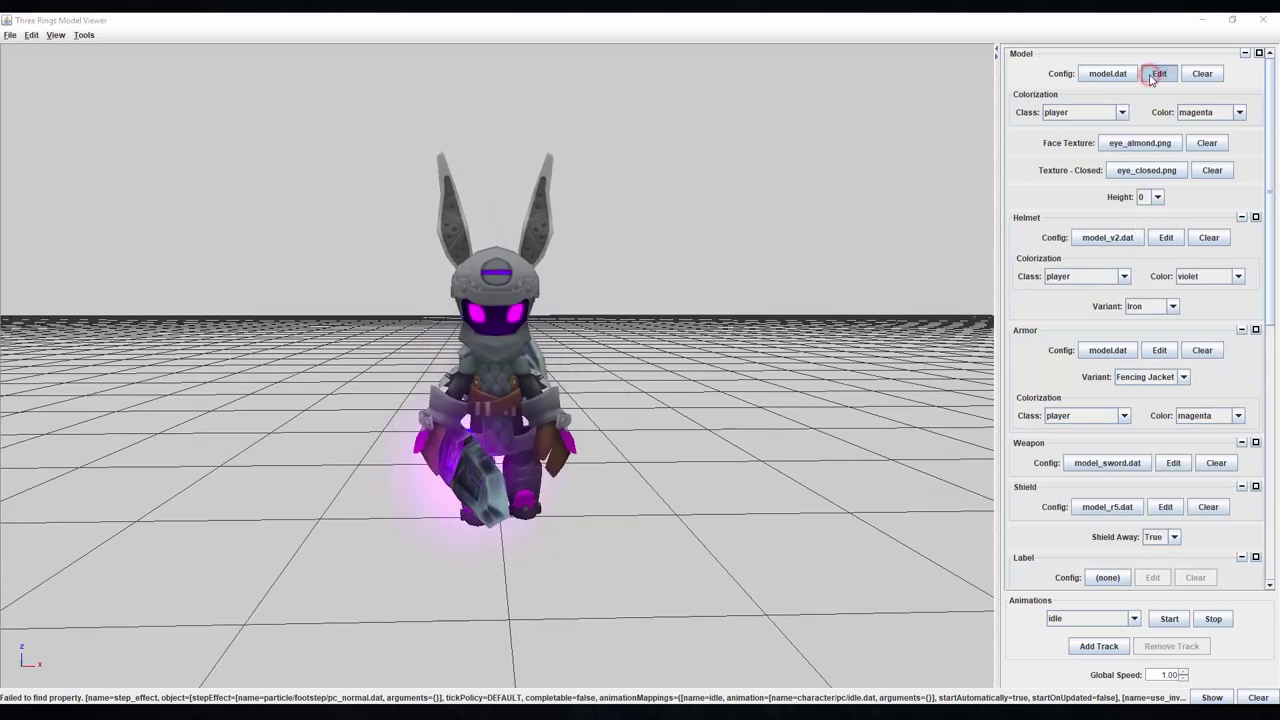
left_click_drag(849, 343, 907, 239)
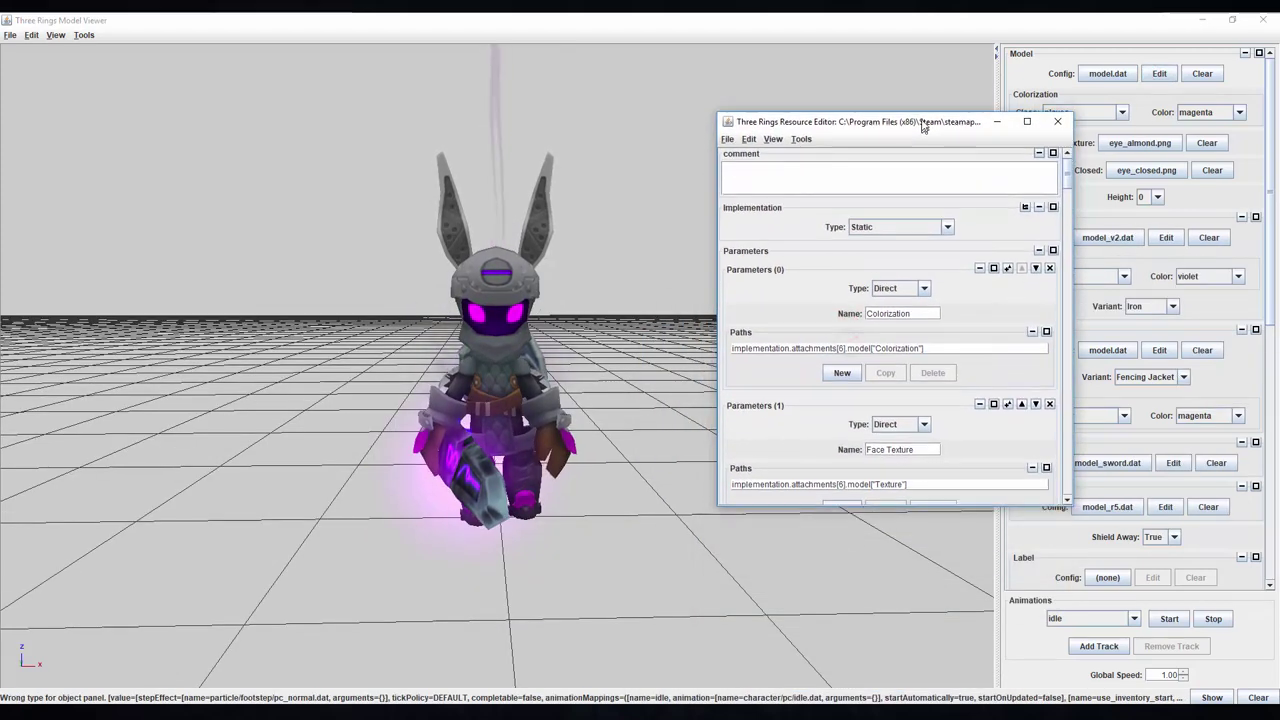
left_click_drag(923, 127, 923, 81)
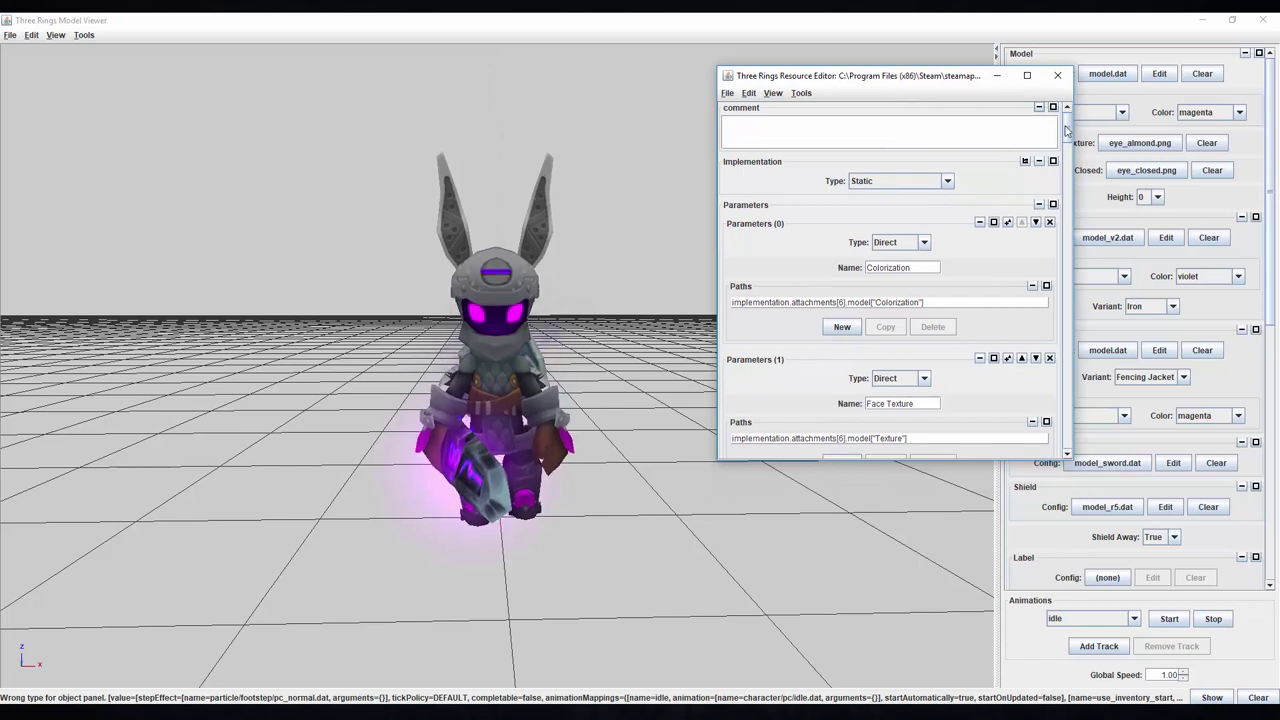
left_click_drag(1068, 130, 1064, 298)
Step: Load CREATING MODELS (TOTURIAL).dat into the viewer and widen the model properties area
left_click_drag(1064, 298, 1063, 306)
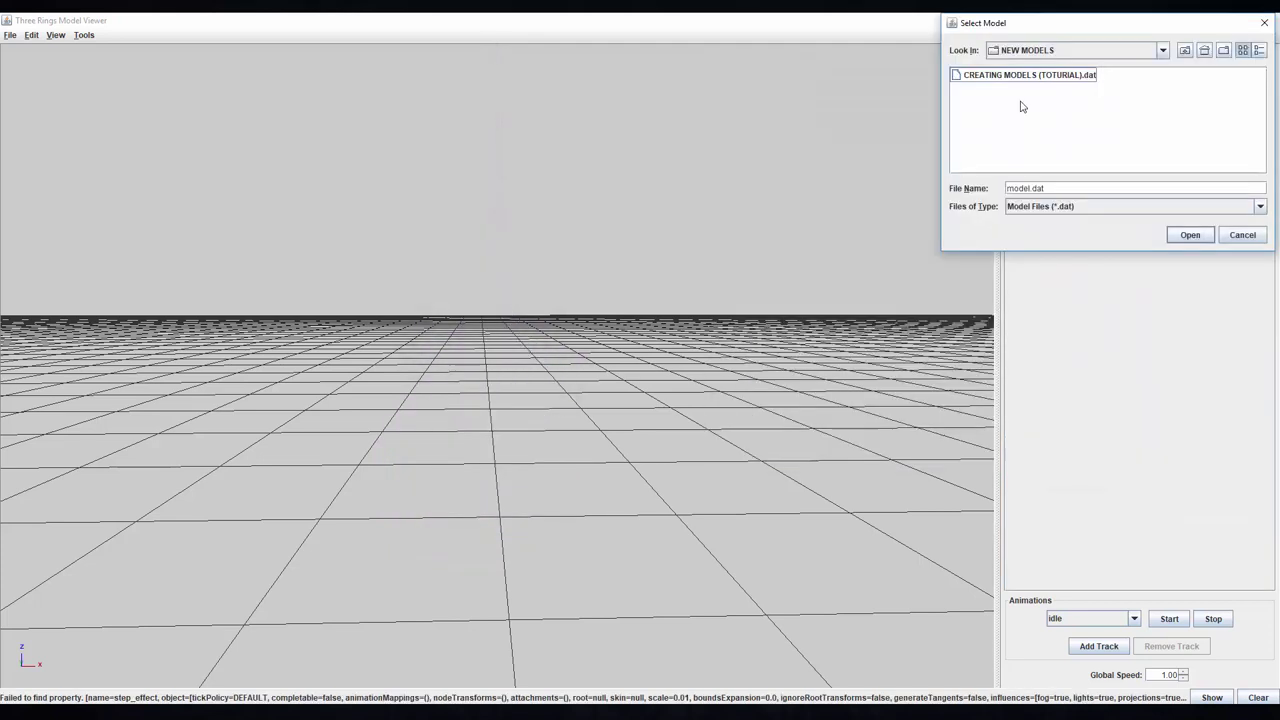
left_click(1014, 77)
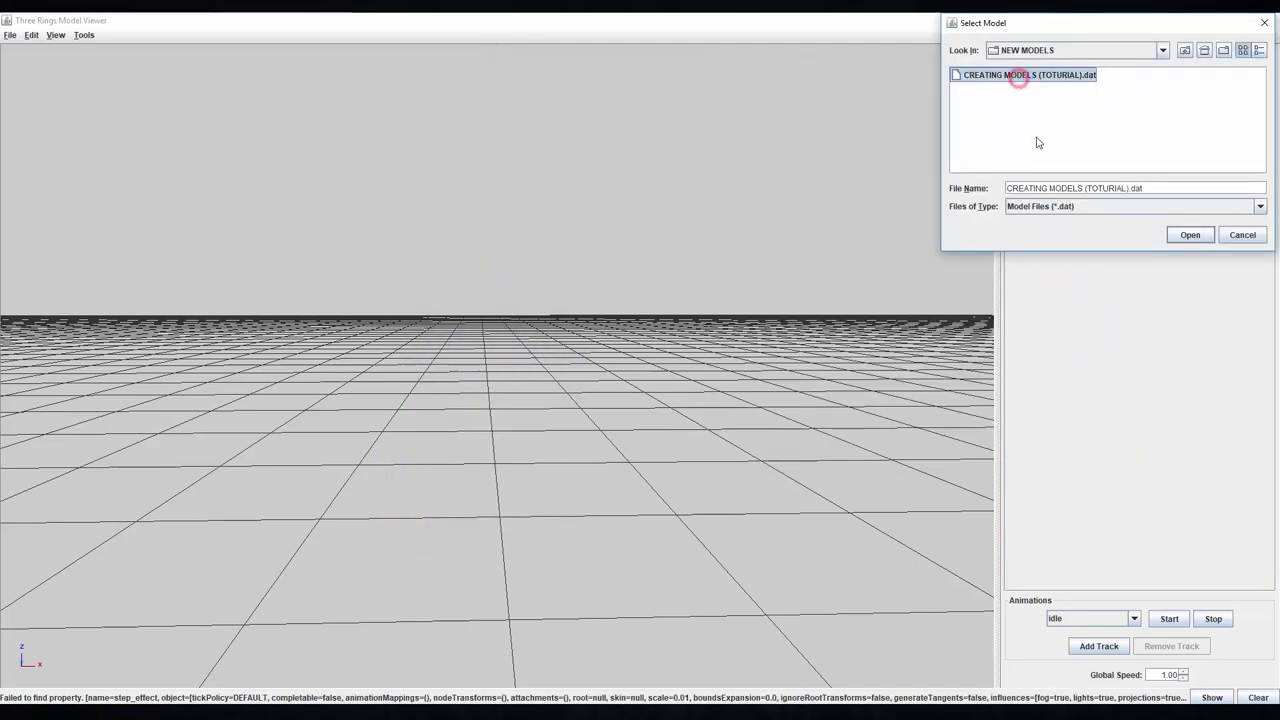
left_click(1189, 235)
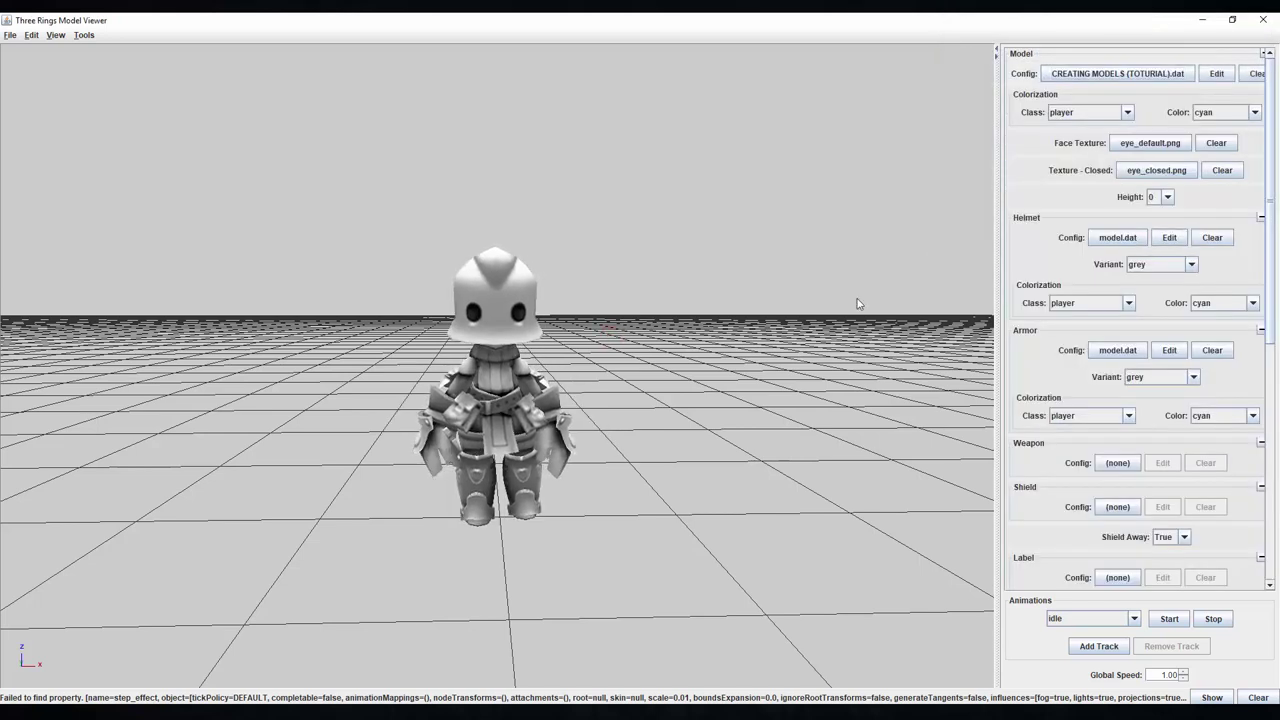
left_click_drag(995, 253, 962, 253)
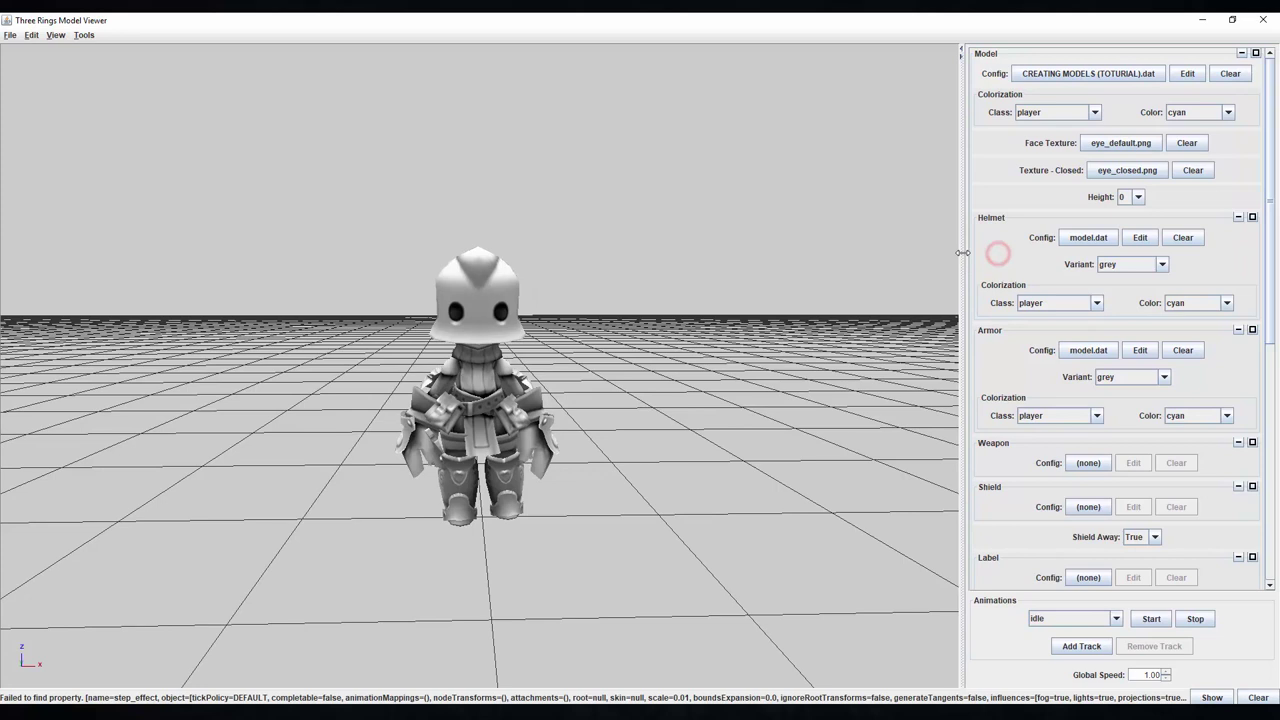
Step: In the model's config, change the Helmet parameter's type to Choice
left_click(1187, 74)
scroll(1151, 224, "down", 10)
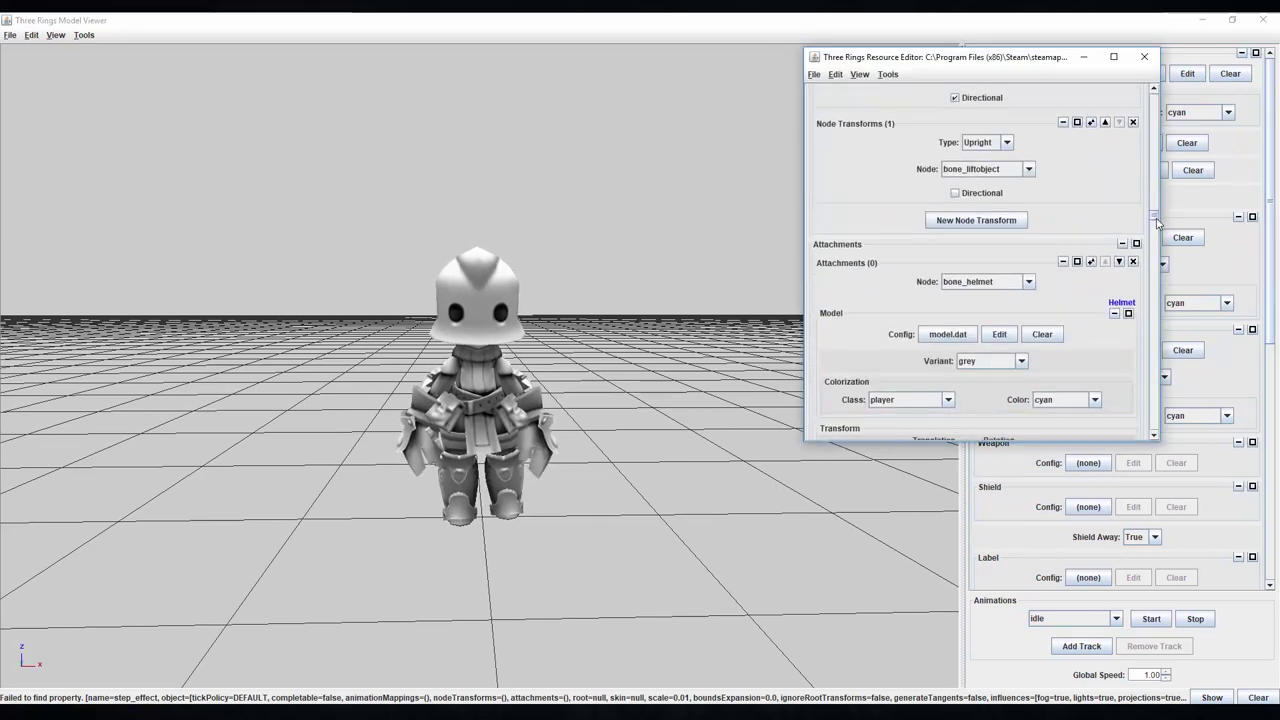
left_click_drag(1151, 224, 1151, 344)
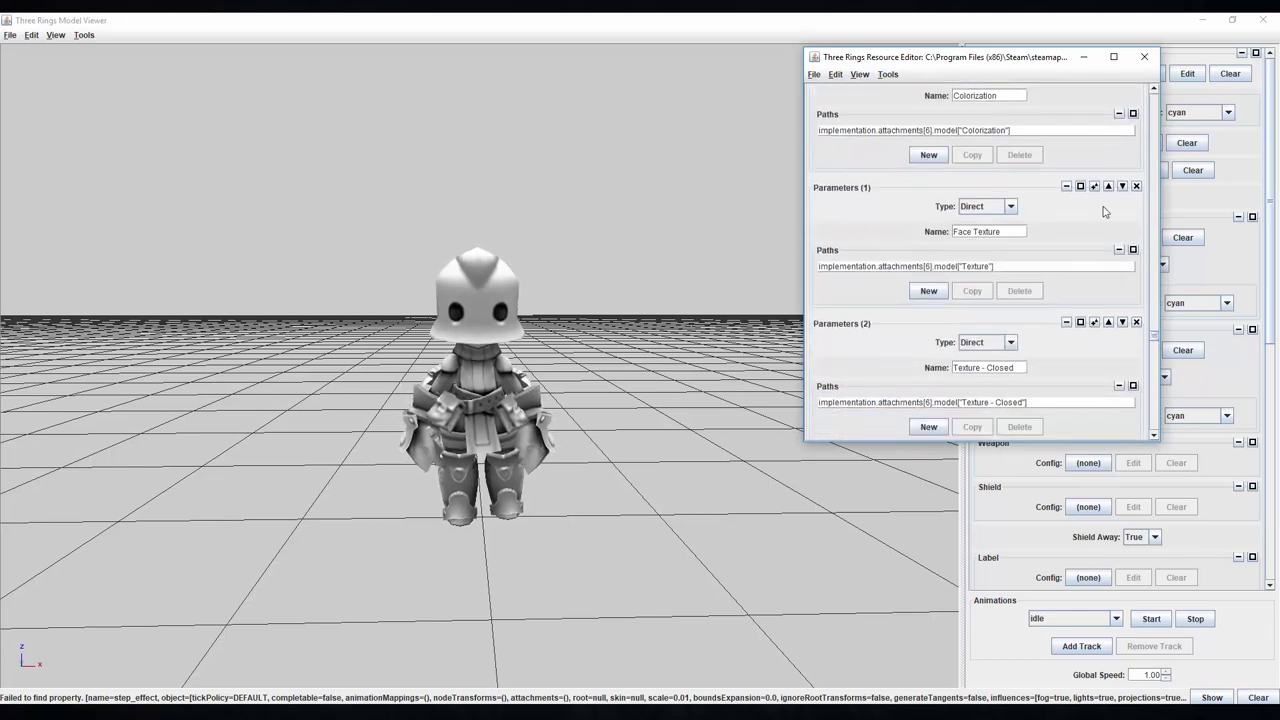
scroll(1025, 235, "up", 2)
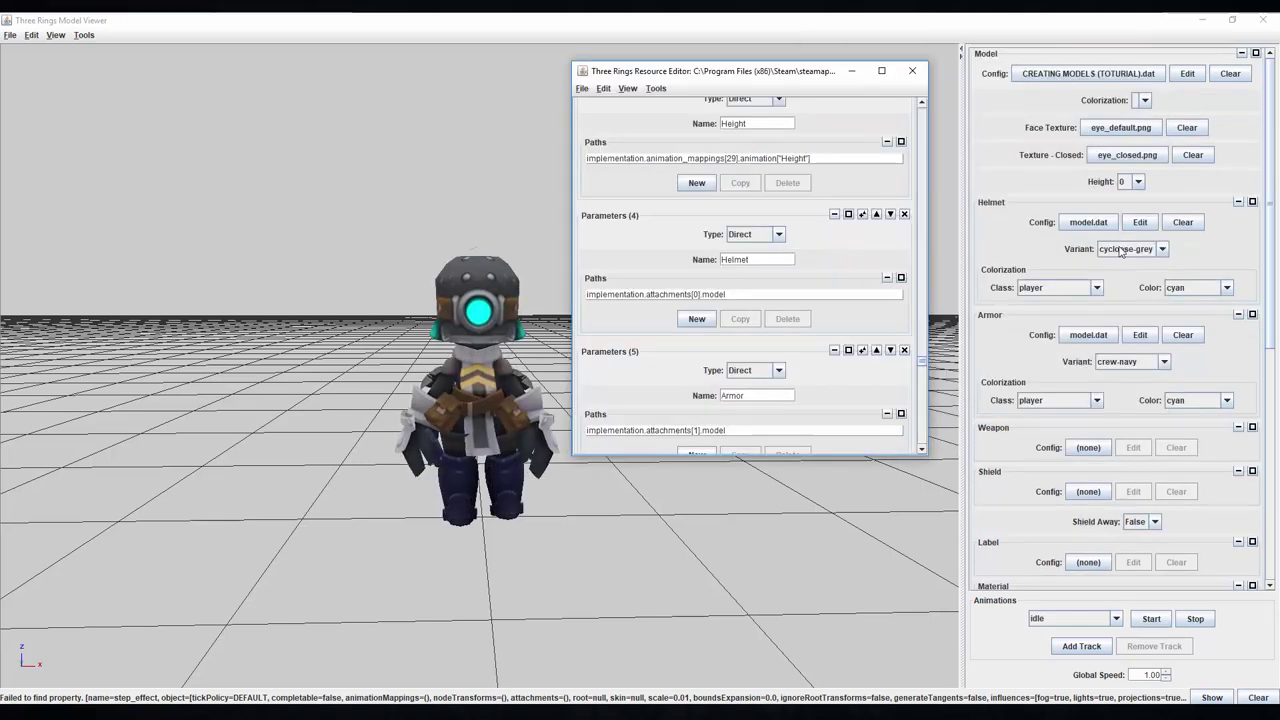
left_click(778, 234)
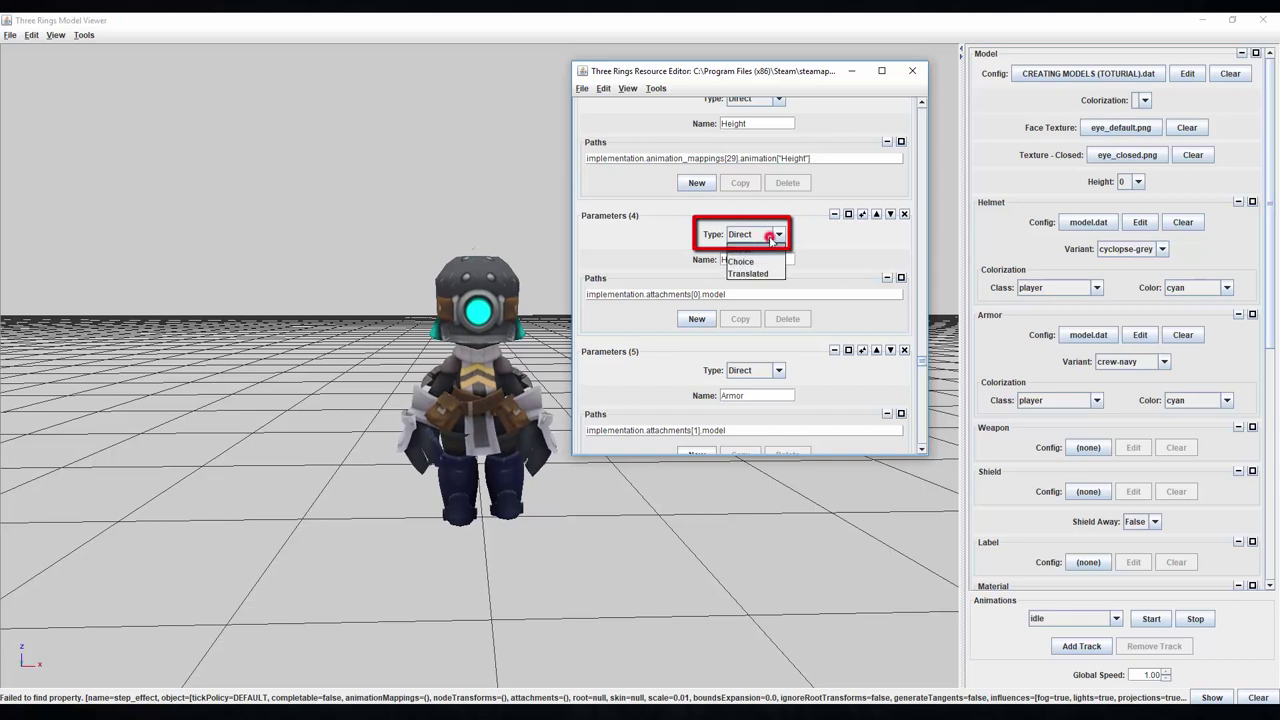
left_click(765, 260)
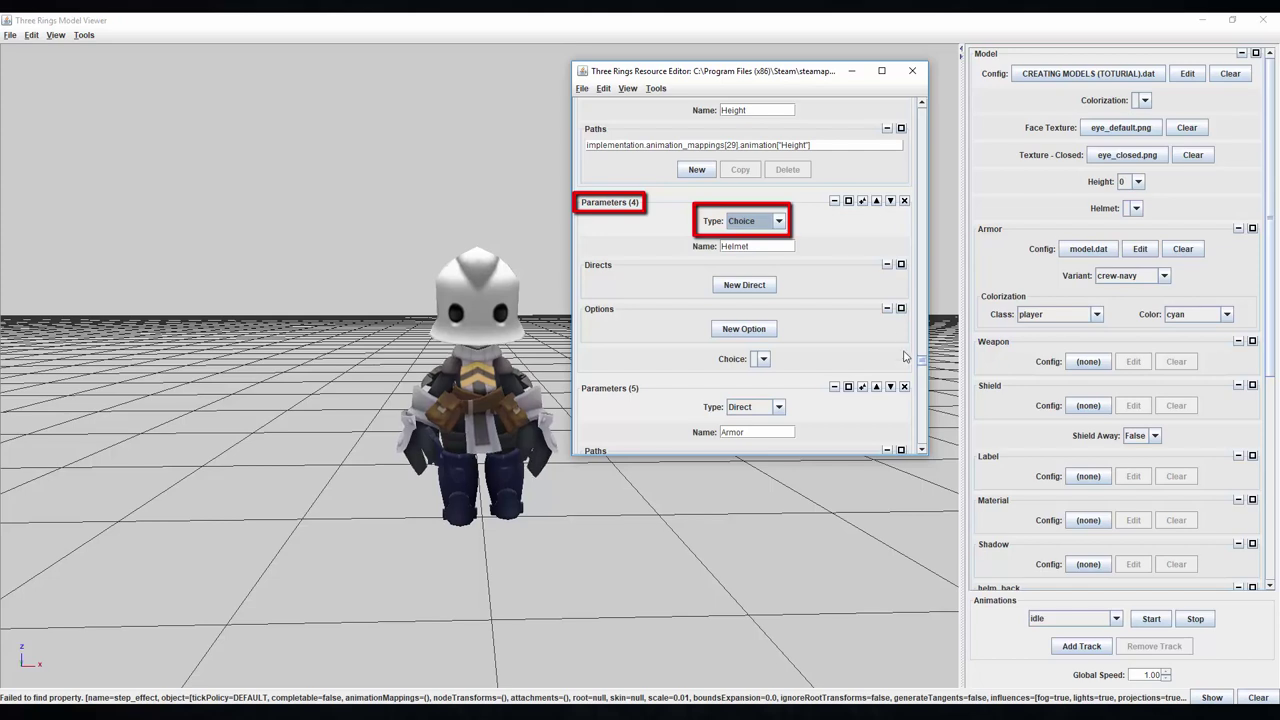
left_click_drag(922, 365, 917, 240)
Step: Set the helmet attachment's variant to cyclopse-grey and its colorization color to blue
scroll(839, 207, "up", 5)
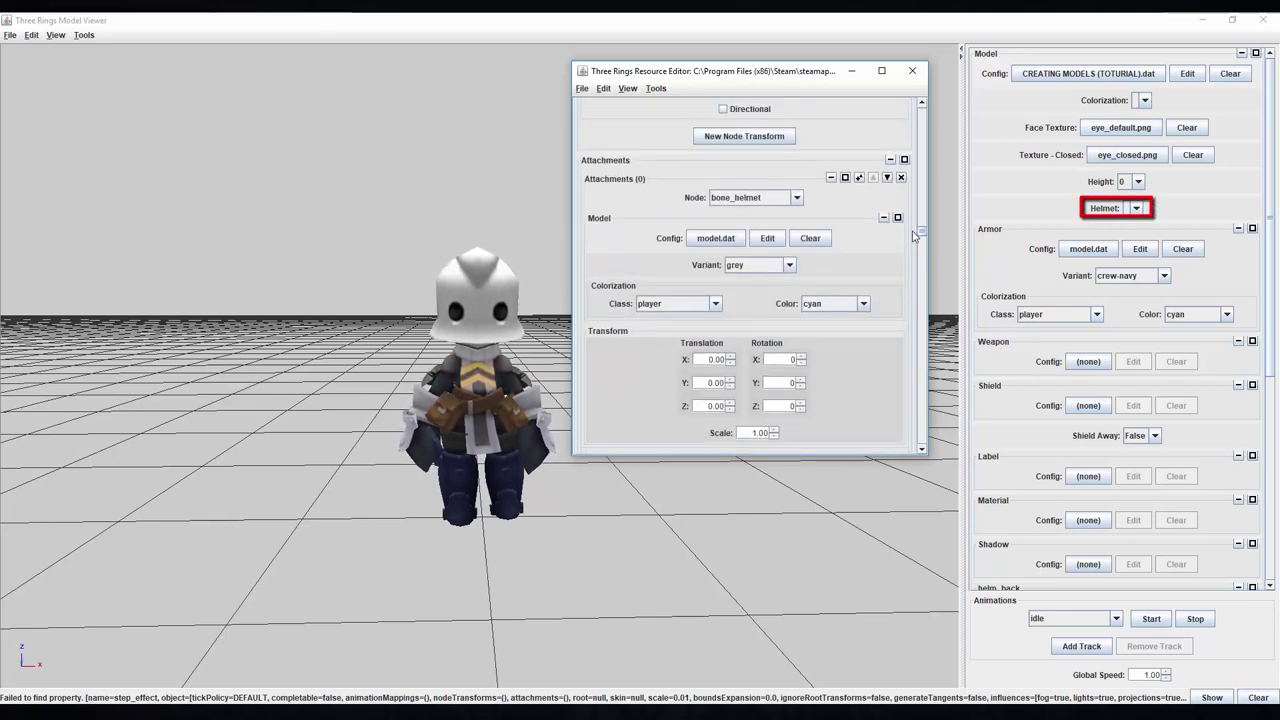
left_click(743, 266)
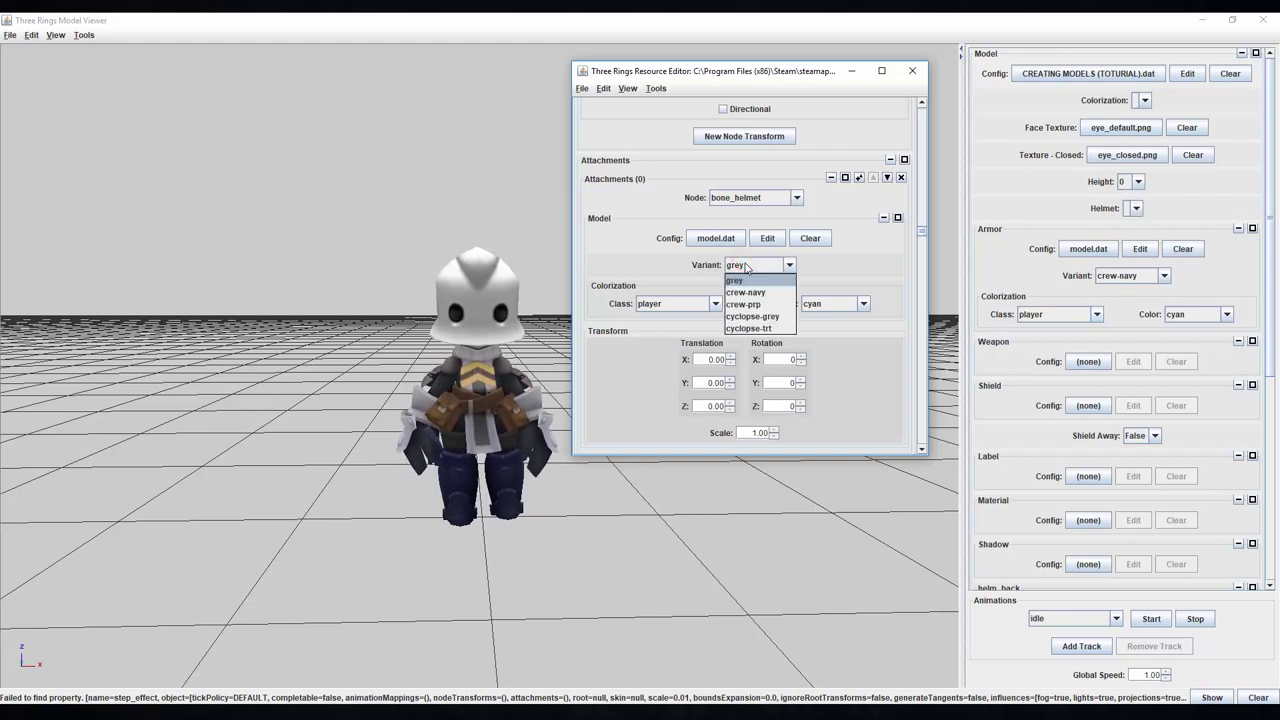
left_click(748, 316)
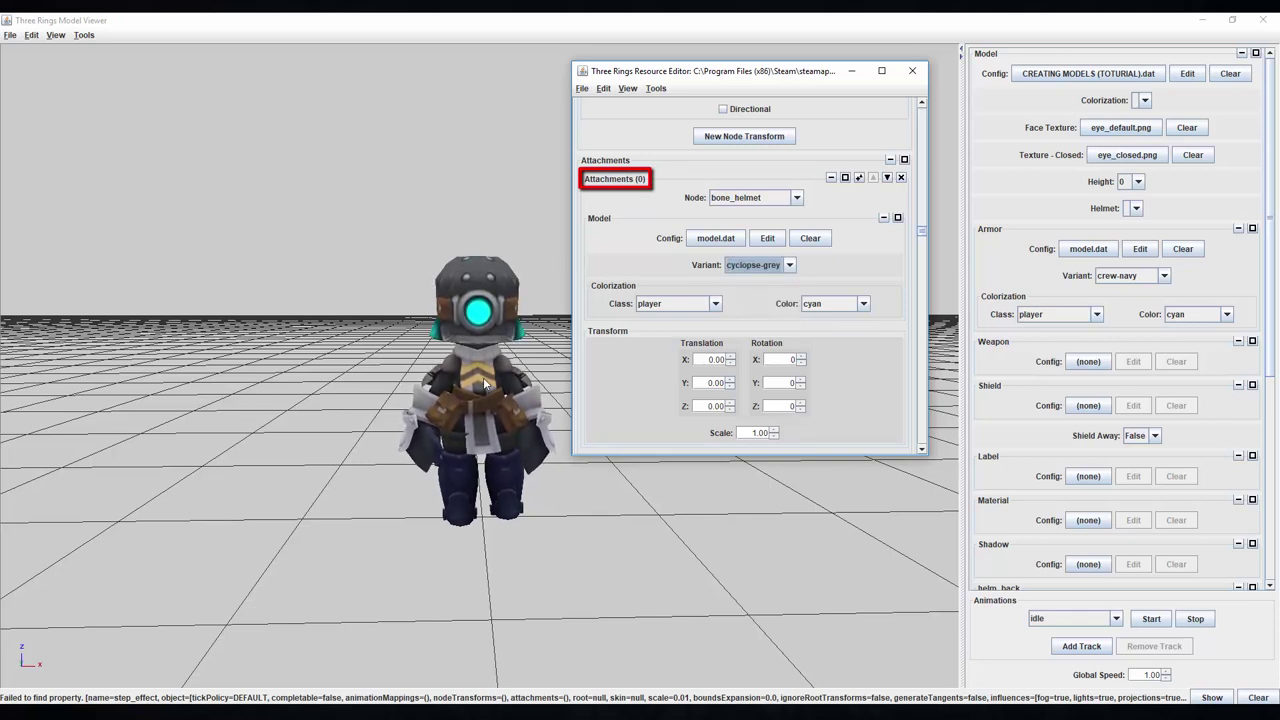
left_click(850, 303)
left_click(823, 367)
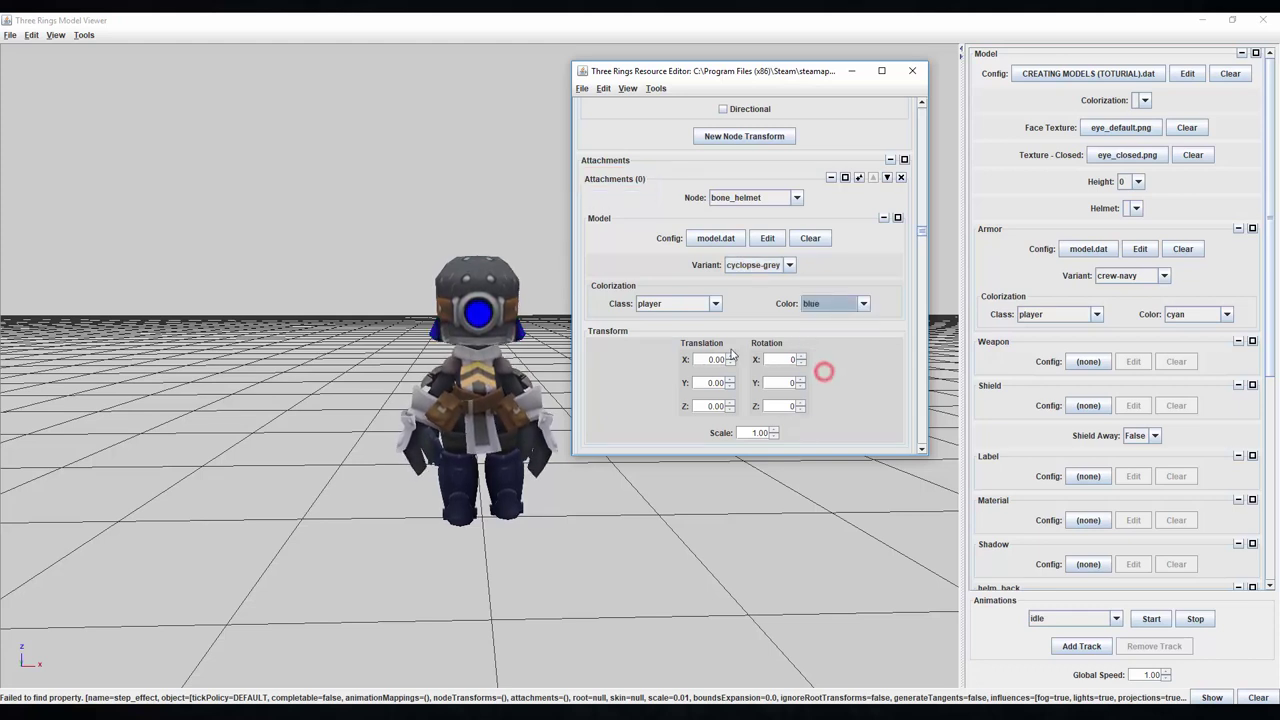
scroll(911, 366, "down", 5)
scroll(911, 366, "down", 2)
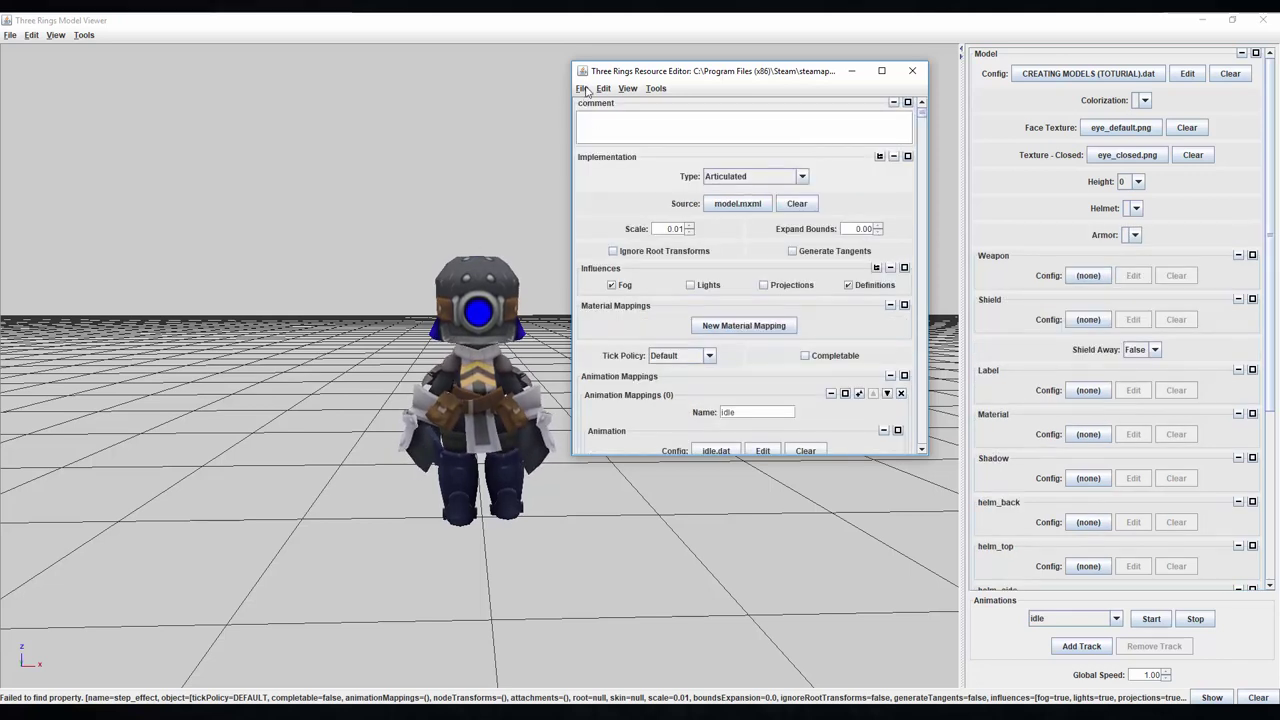
Step: Save the edited model as MODEL EXAMPLE.dat via File > Save As
left_click(582, 89)
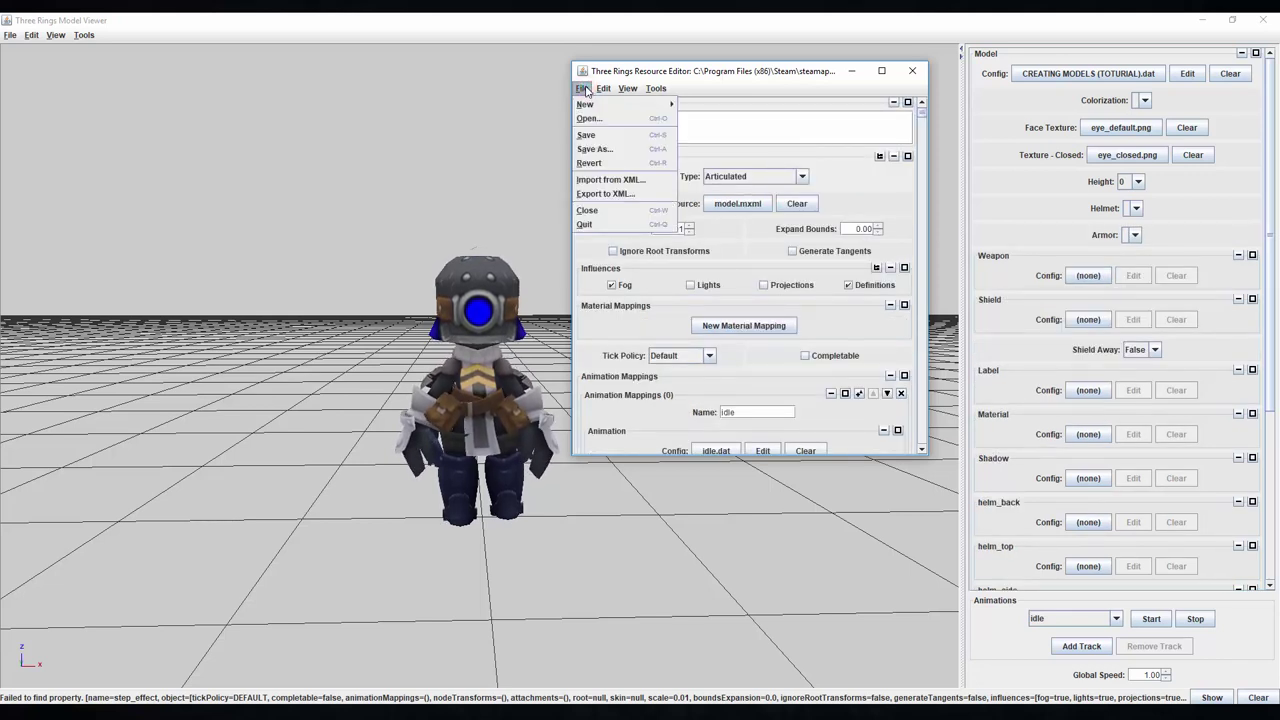
left_click(592, 149)
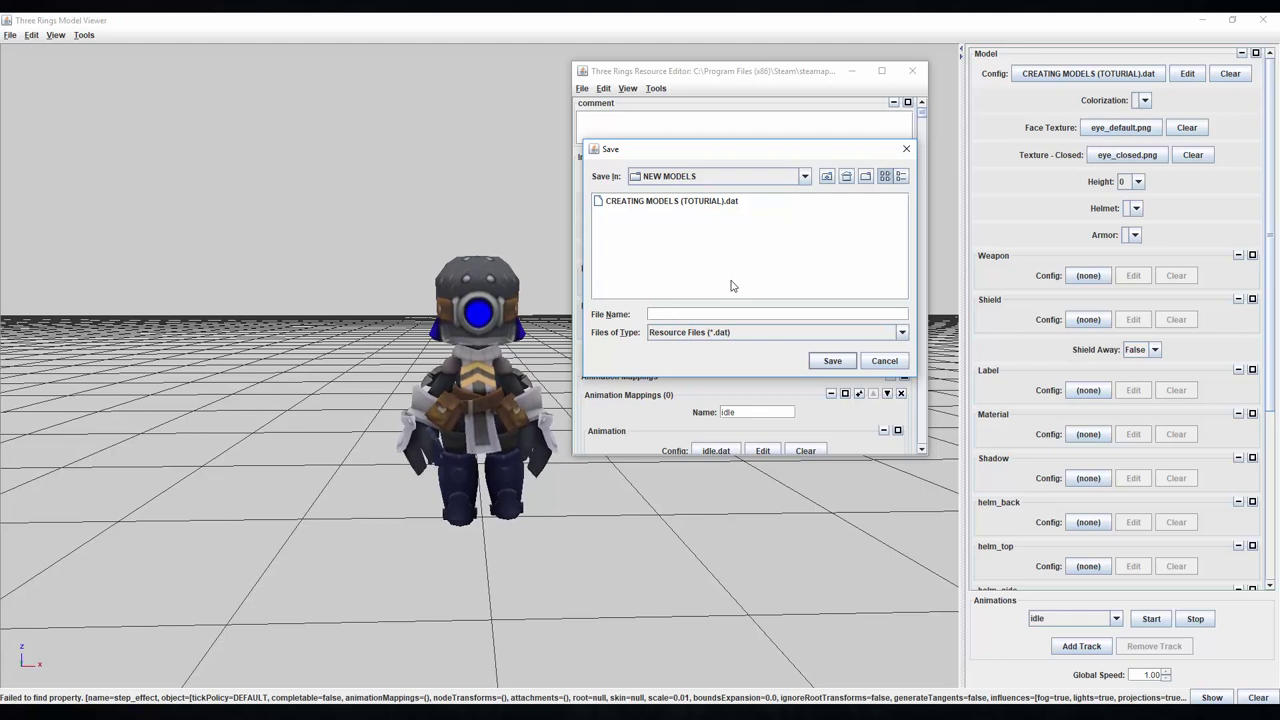
type("MODEL EXAMPLE.dat")
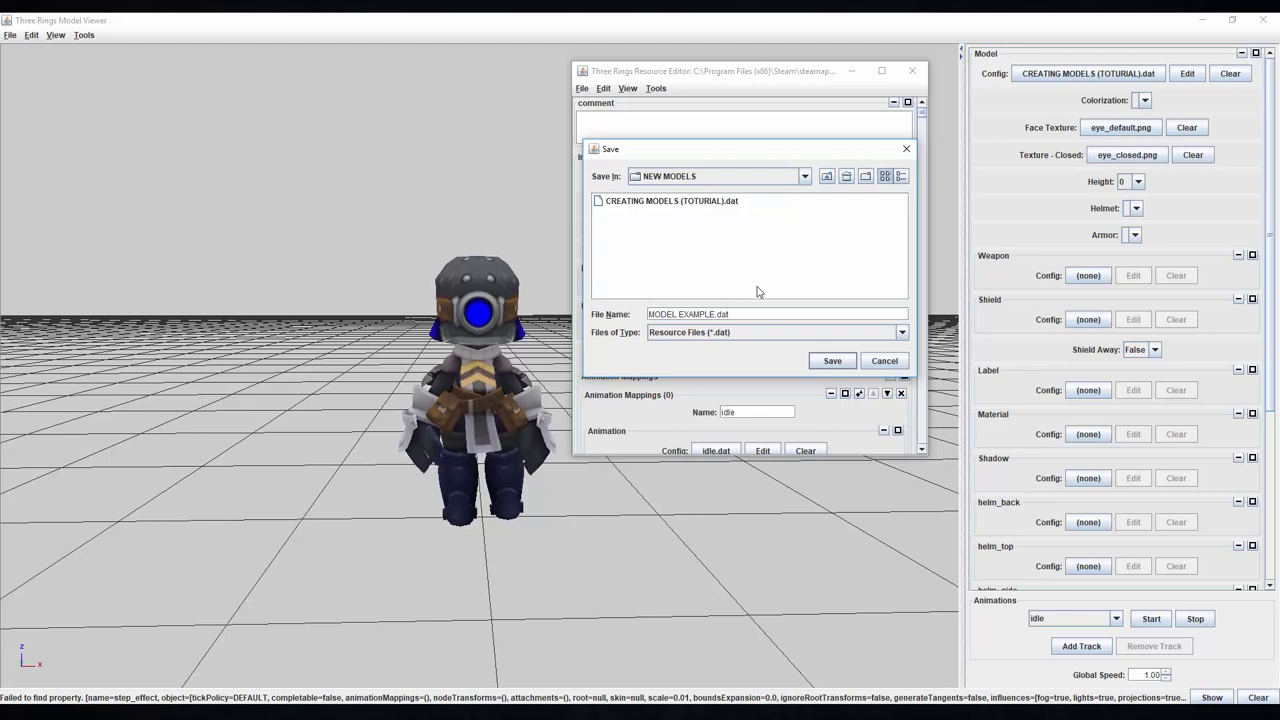
left_click(832, 361)
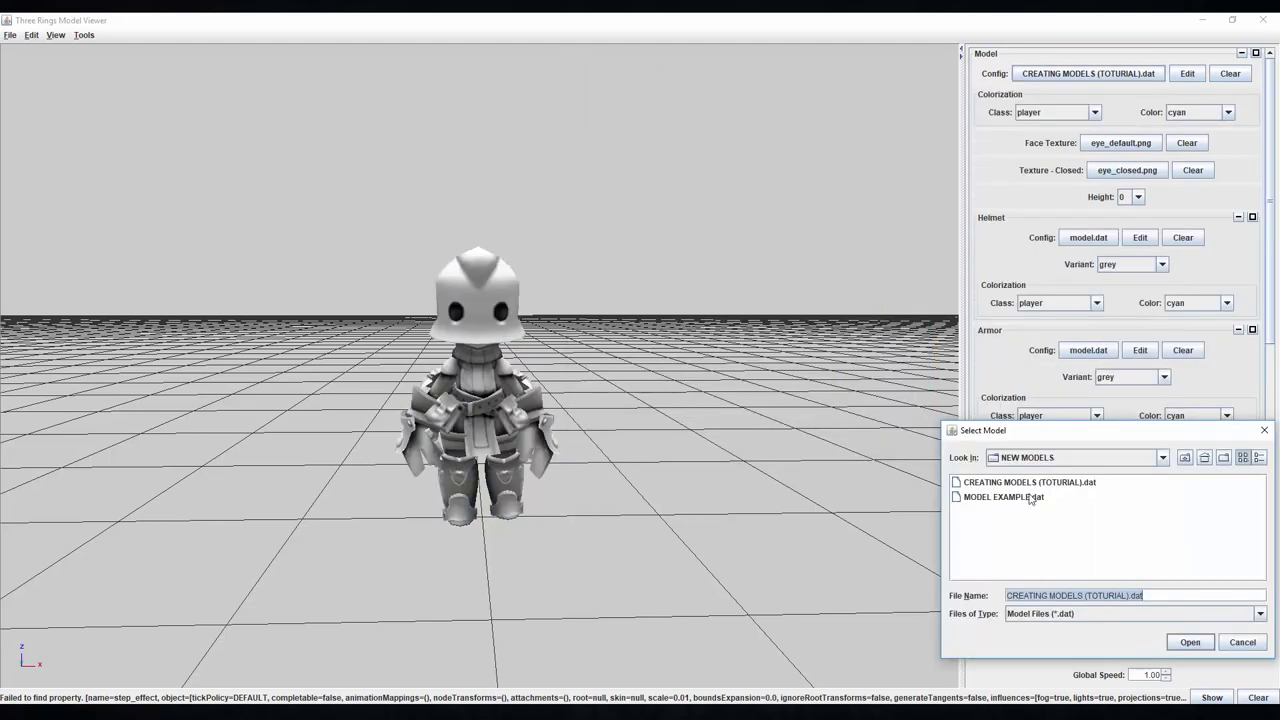
Step: Load MODEL EXAMPLE.dat into the viewer
double_click(1029, 493)
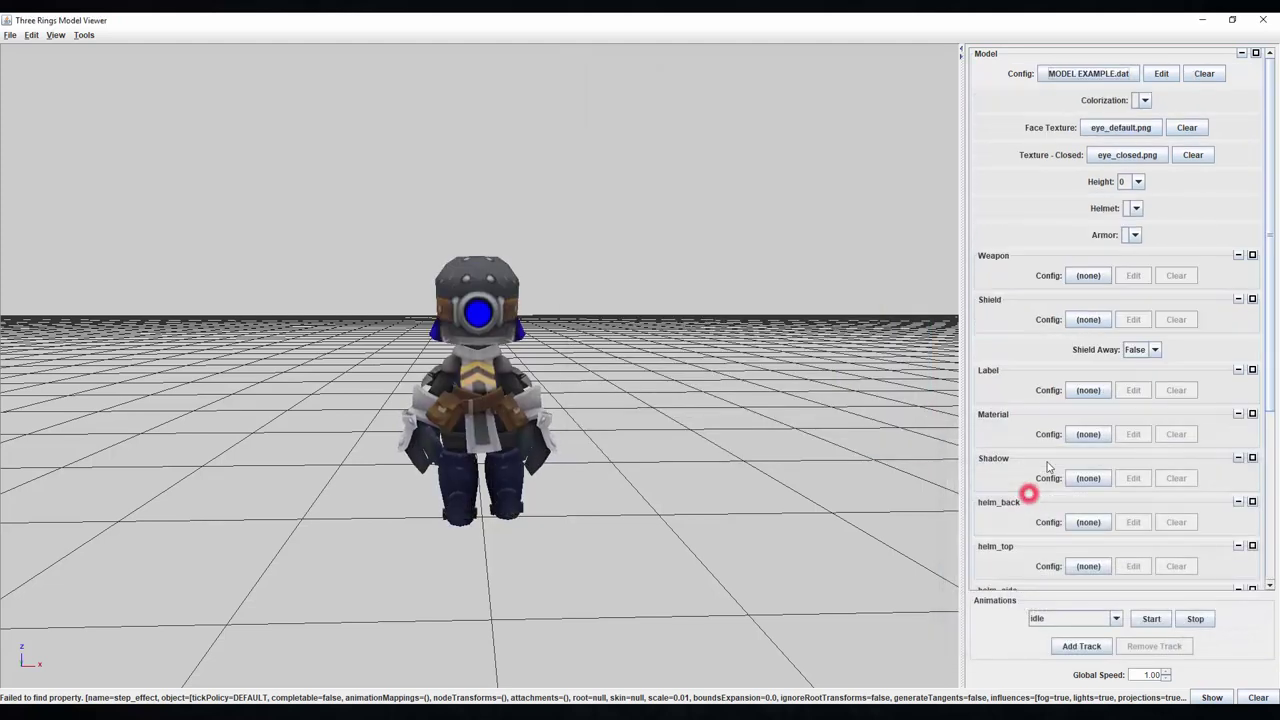
scroll(1074, 379, "down", 3)
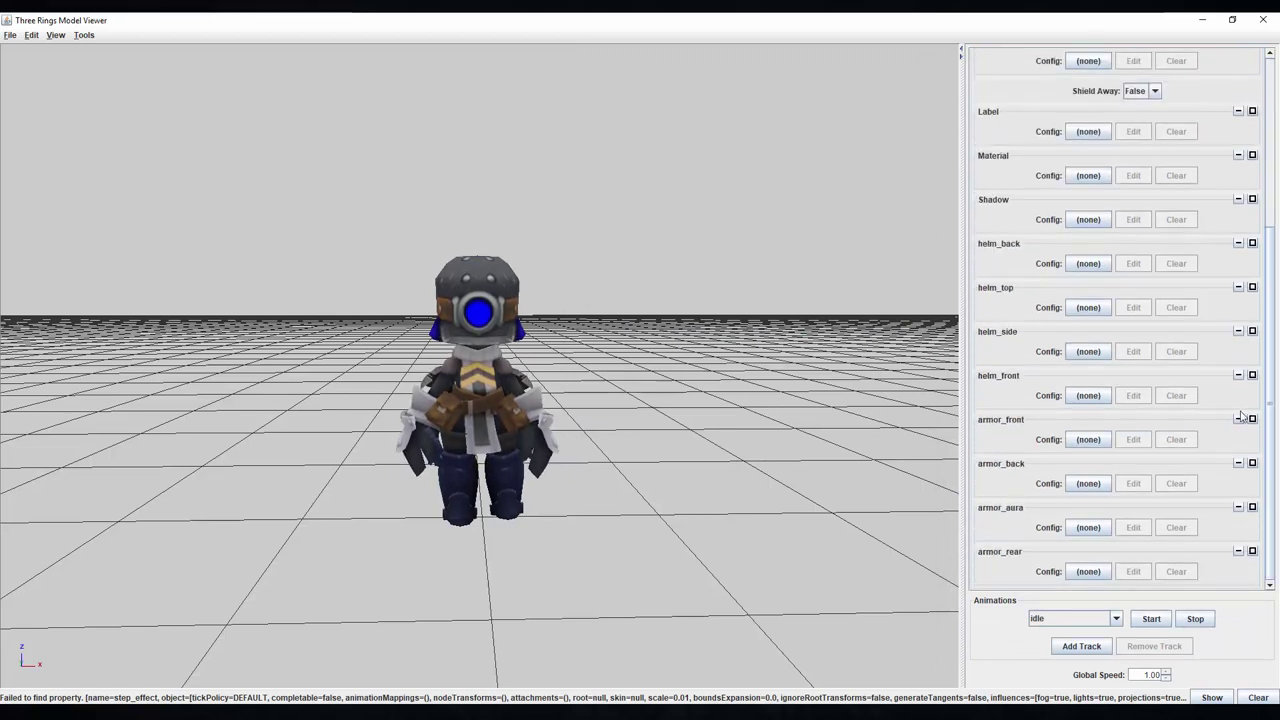
scroll(1120, 406, "up", 3)
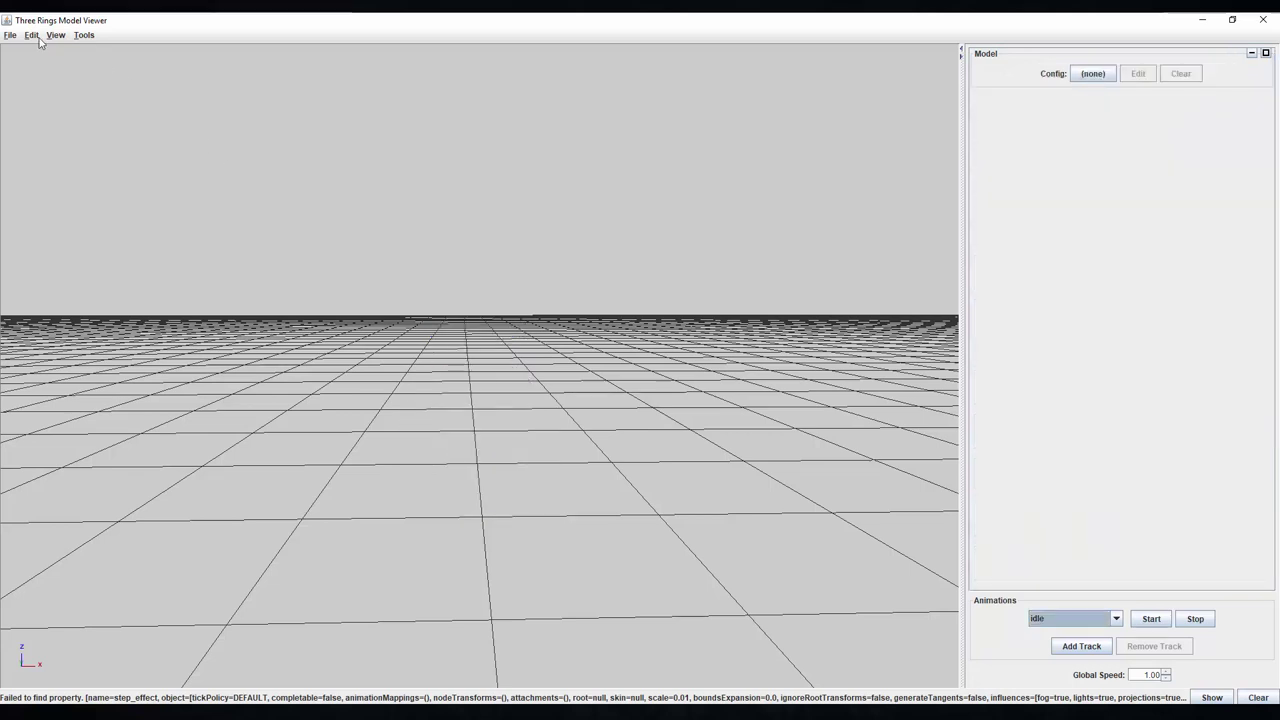
Step: In Preferences, set a darker grey viewport background and keep the Medium Detail render scheme
left_click(31, 35)
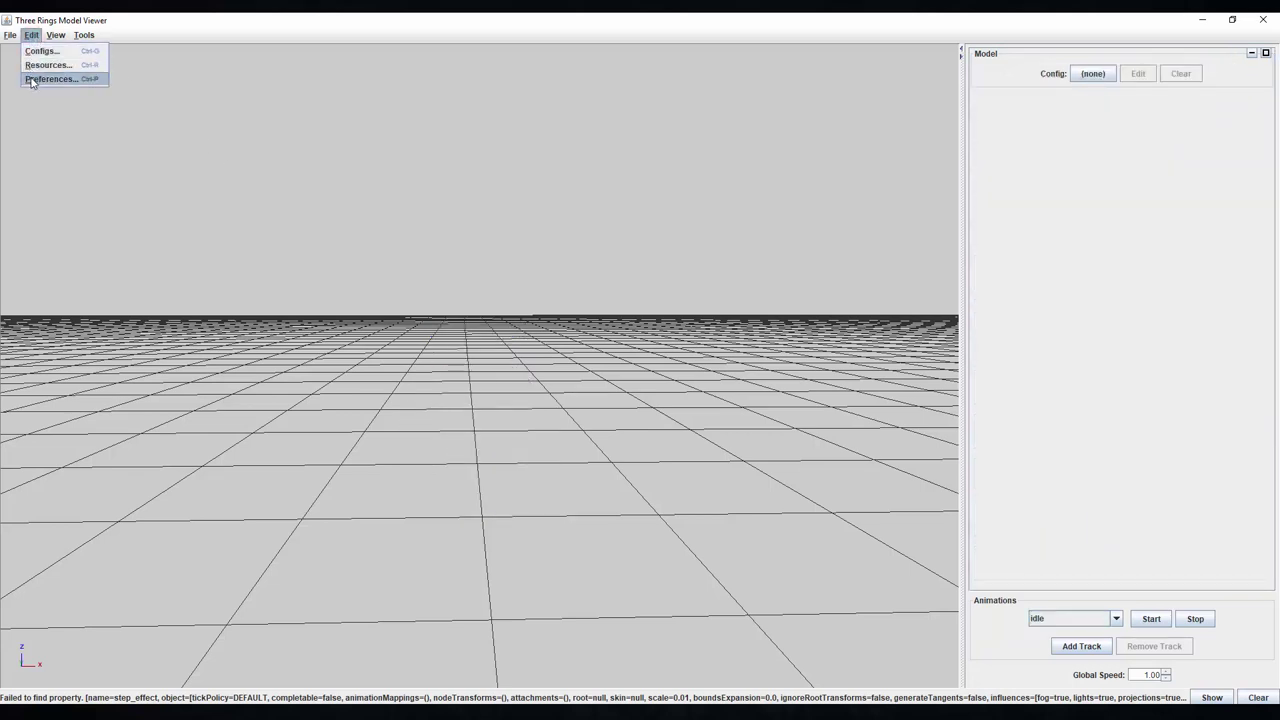
left_click(50, 79)
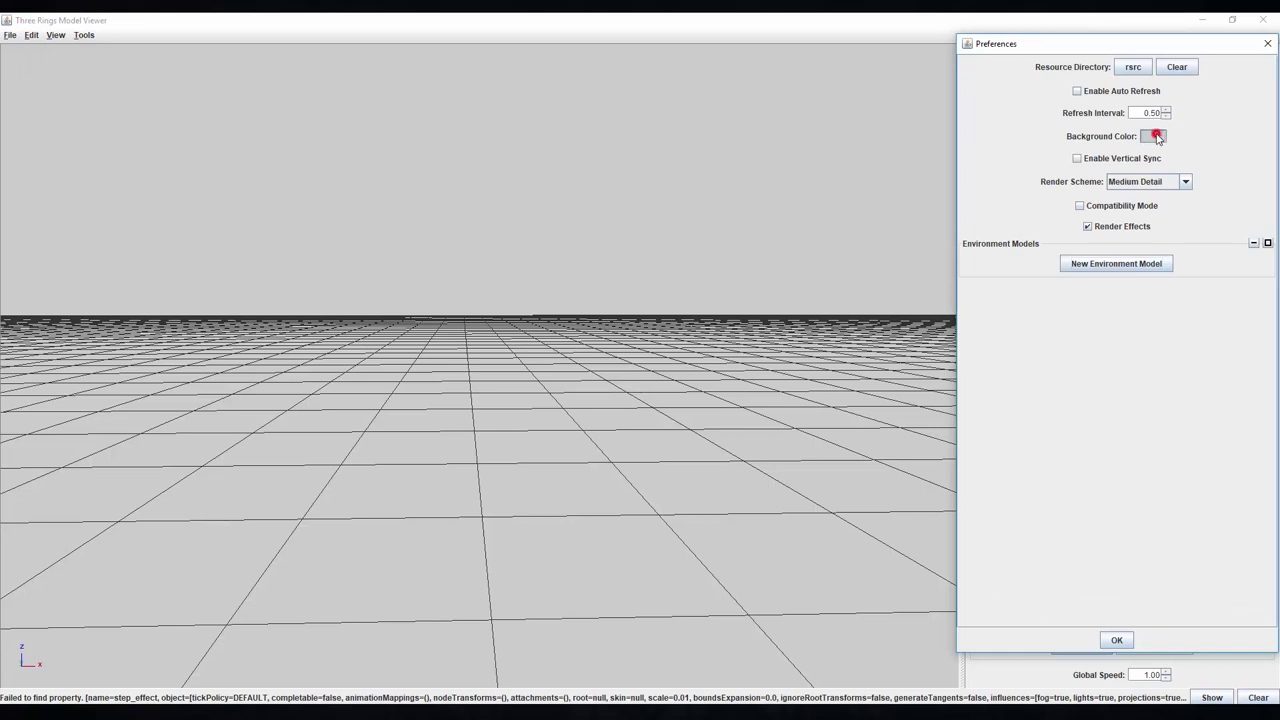
left_click(1156, 136)
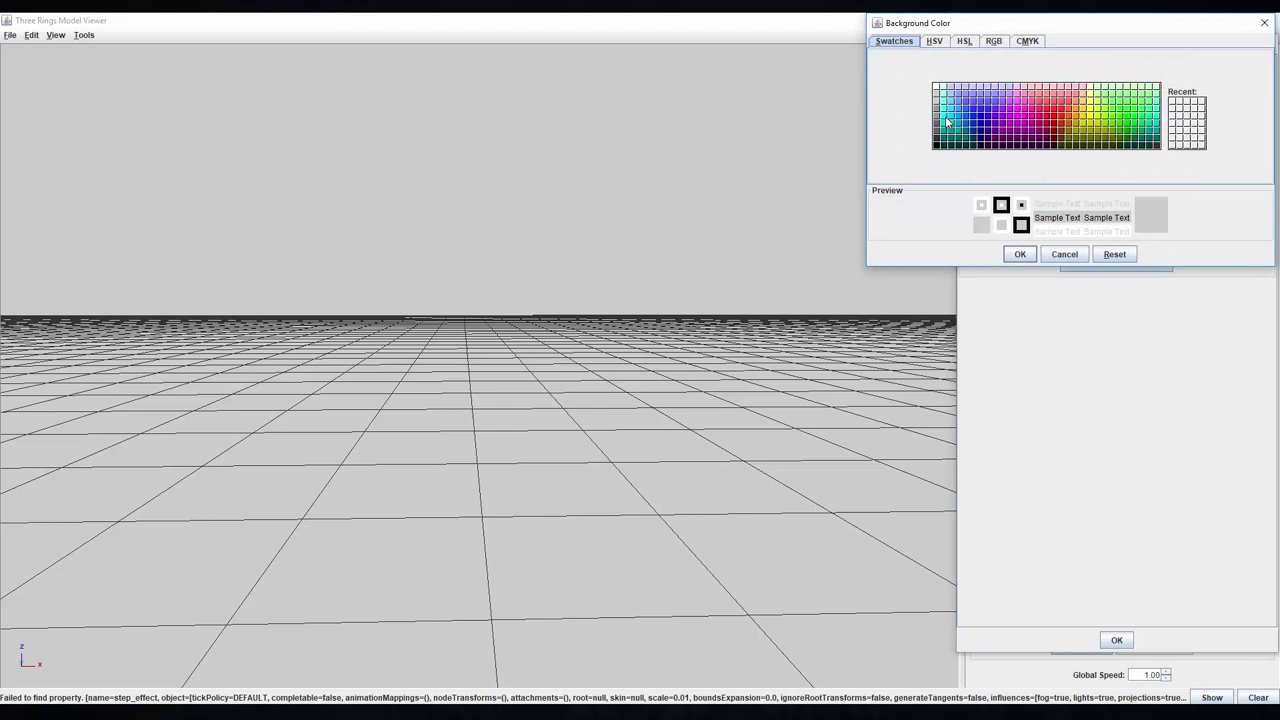
left_click(981, 120)
left_click(1142, 180)
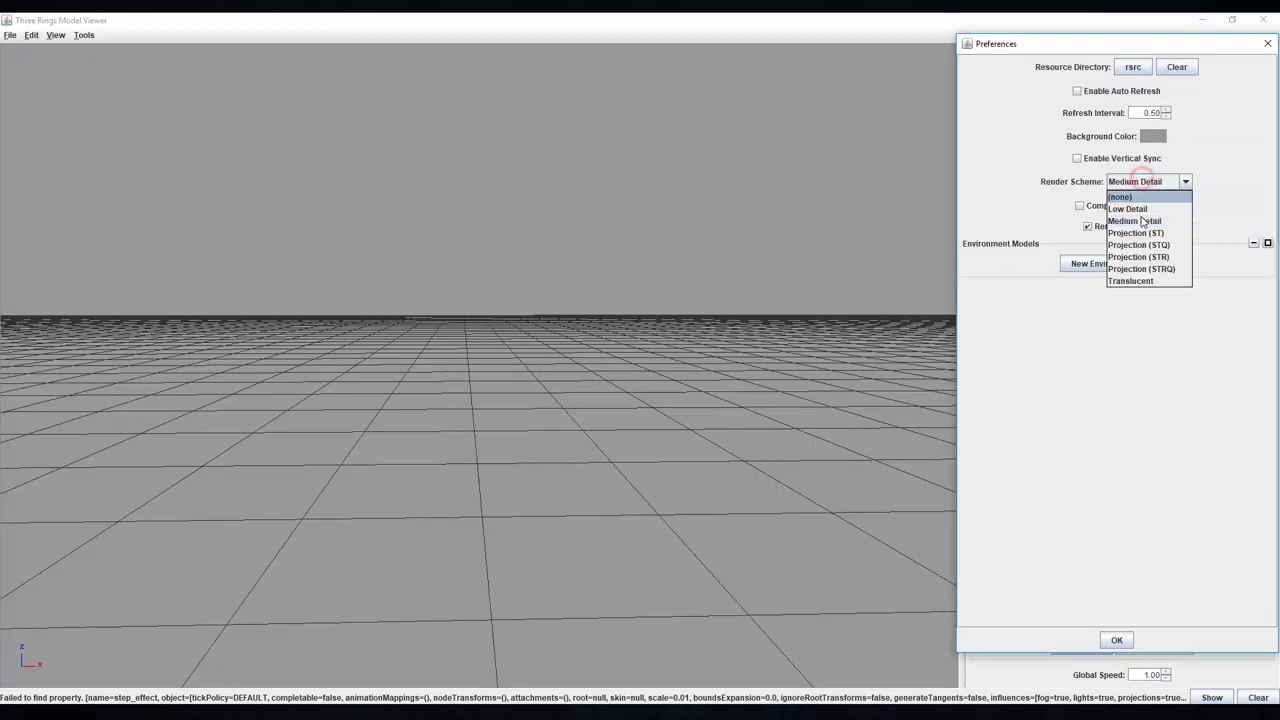
left_click(1137, 183)
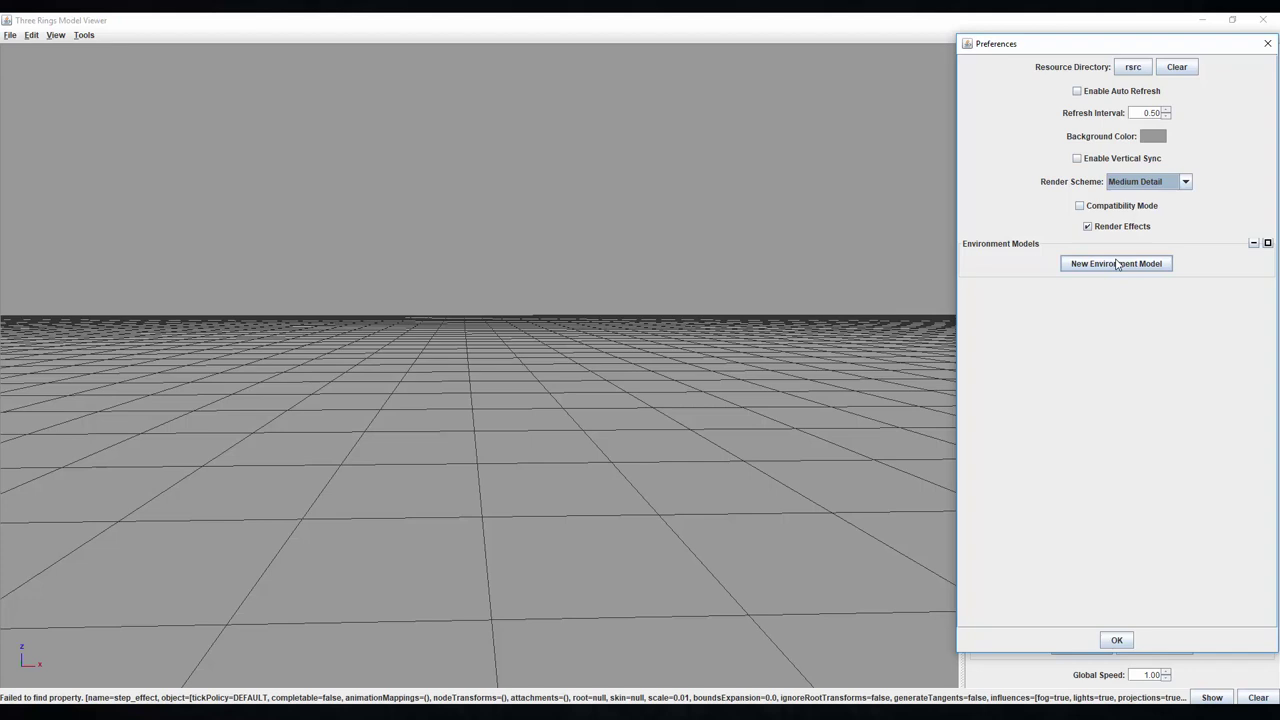
Step: Add an environment model entry using MODEL EXAMPLE.dat, entering 27 and adjusting its Y rotation
left_click(1117, 263)
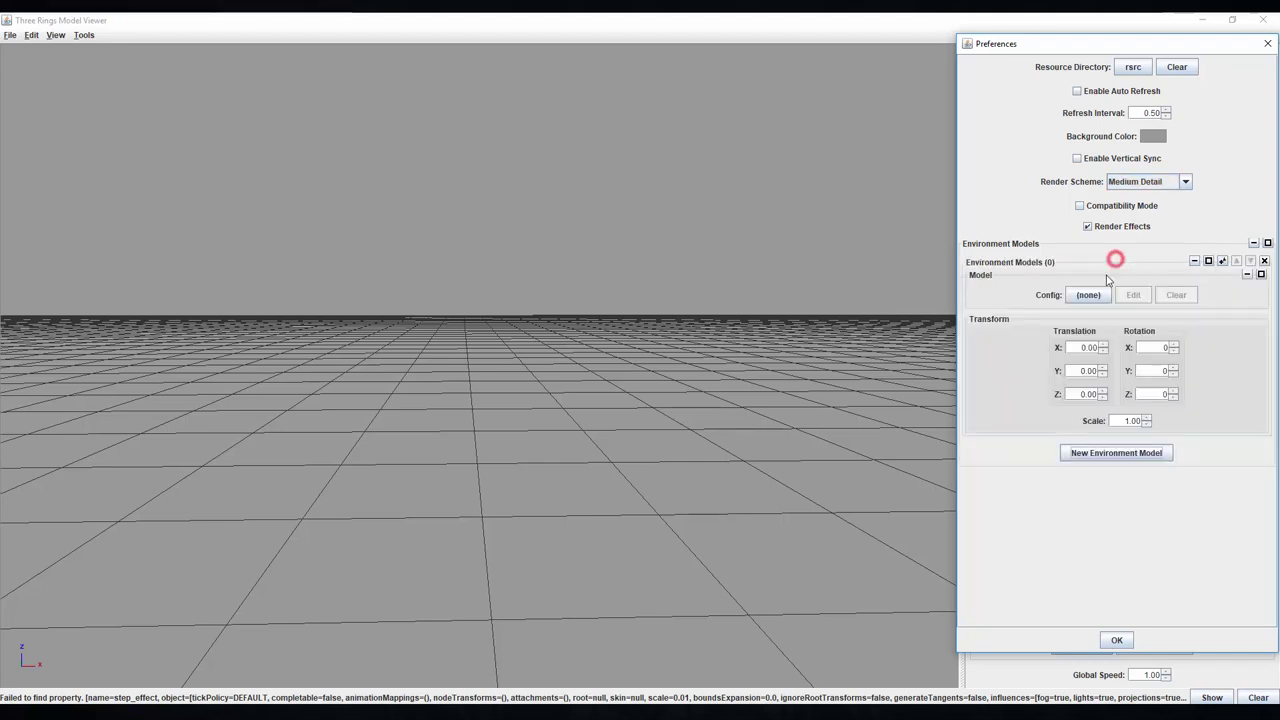
left_click(1100, 295)
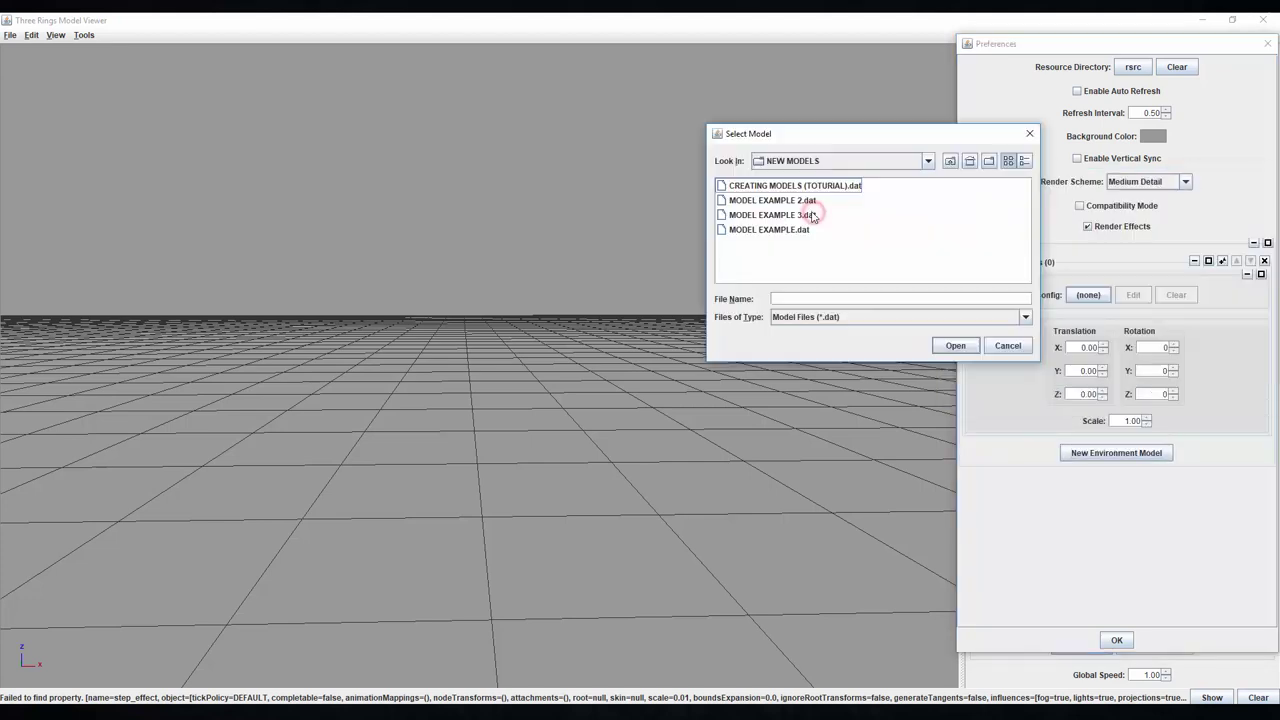
double_click(768, 230)
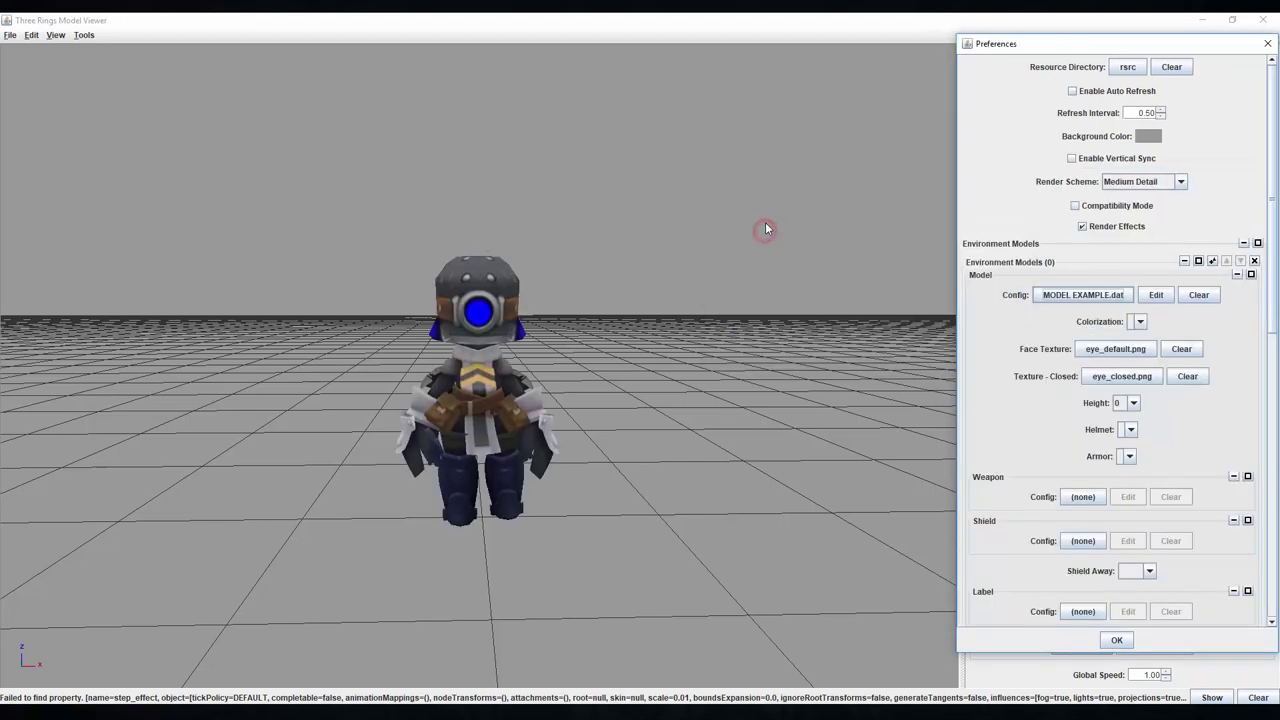
scroll(1100, 450, "down", 10)
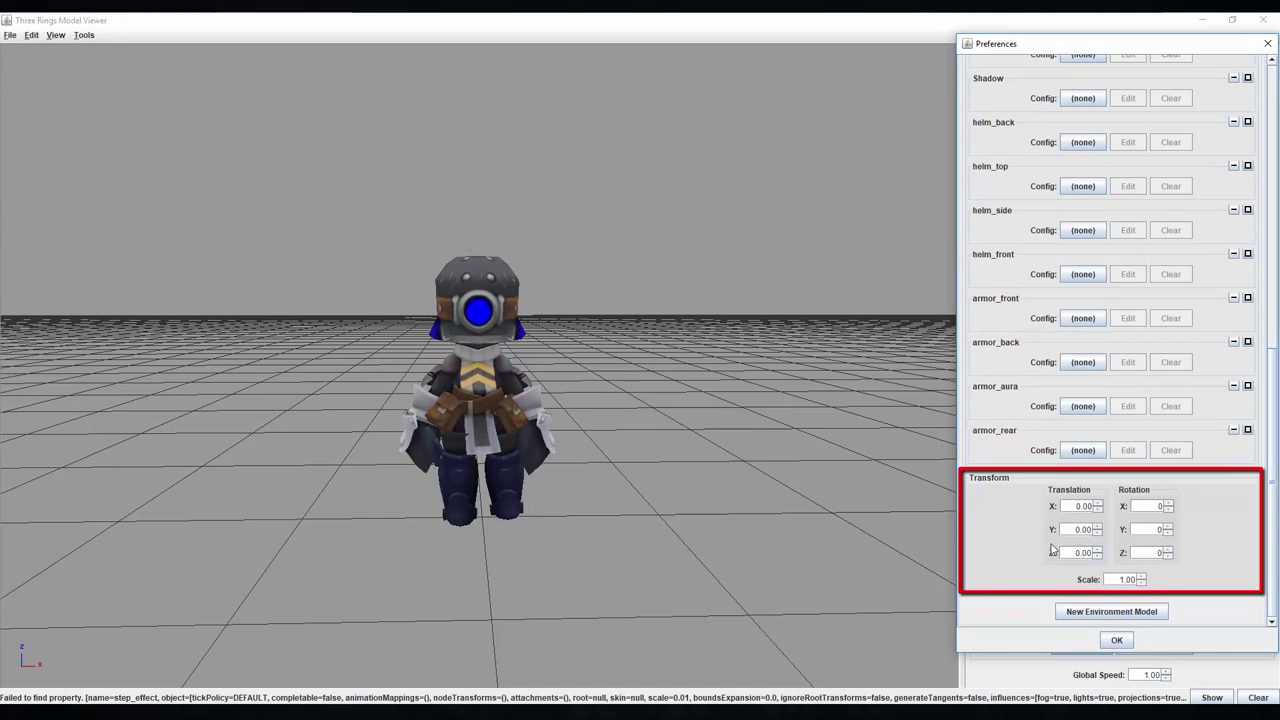
left_click(1097, 506)
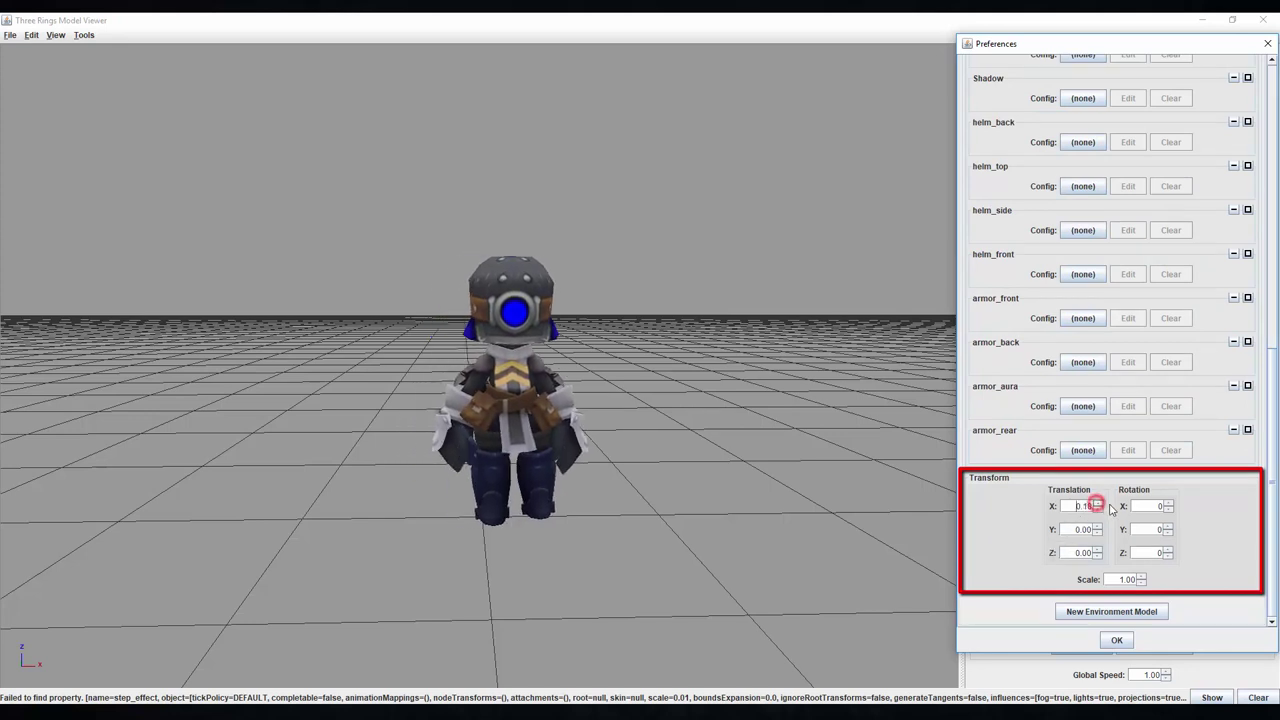
type("27")
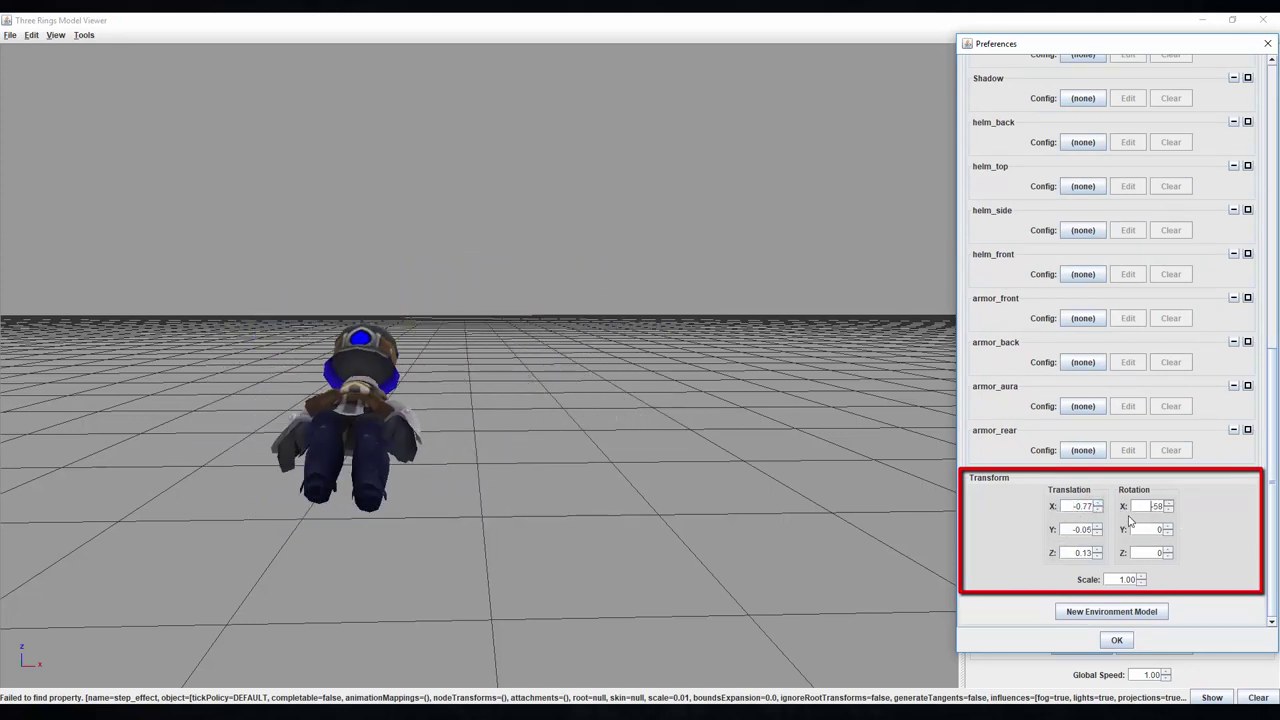
left_click(1168, 526)
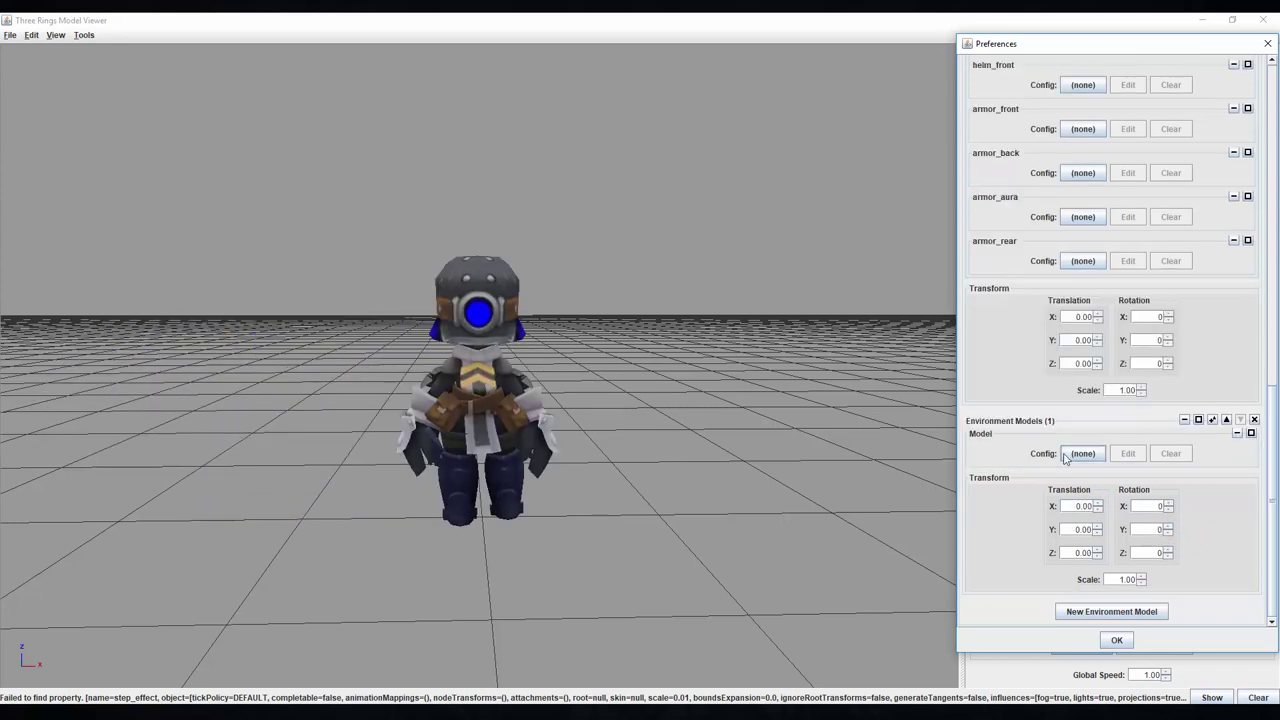
Step: Load MODEL EXAMPLE 2.dat and set its Translation X to 1.00
left_click(1066, 458)
double_click(1003, 406)
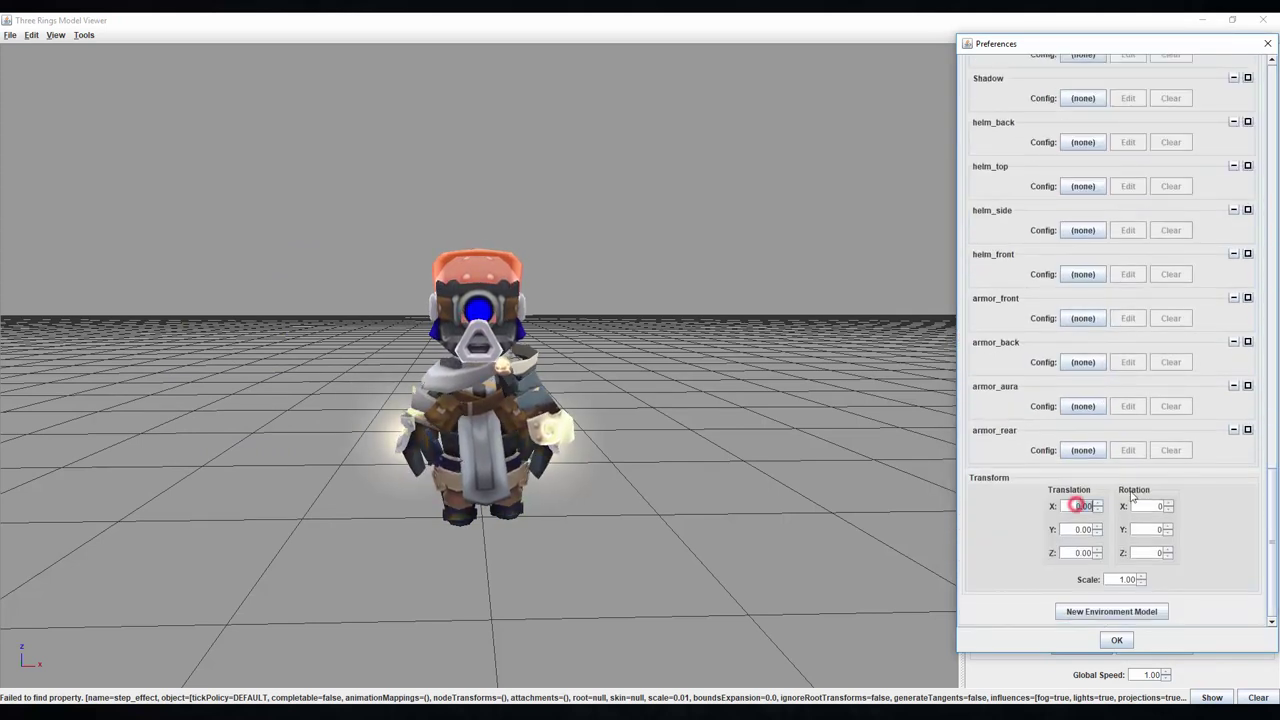
key("Return")
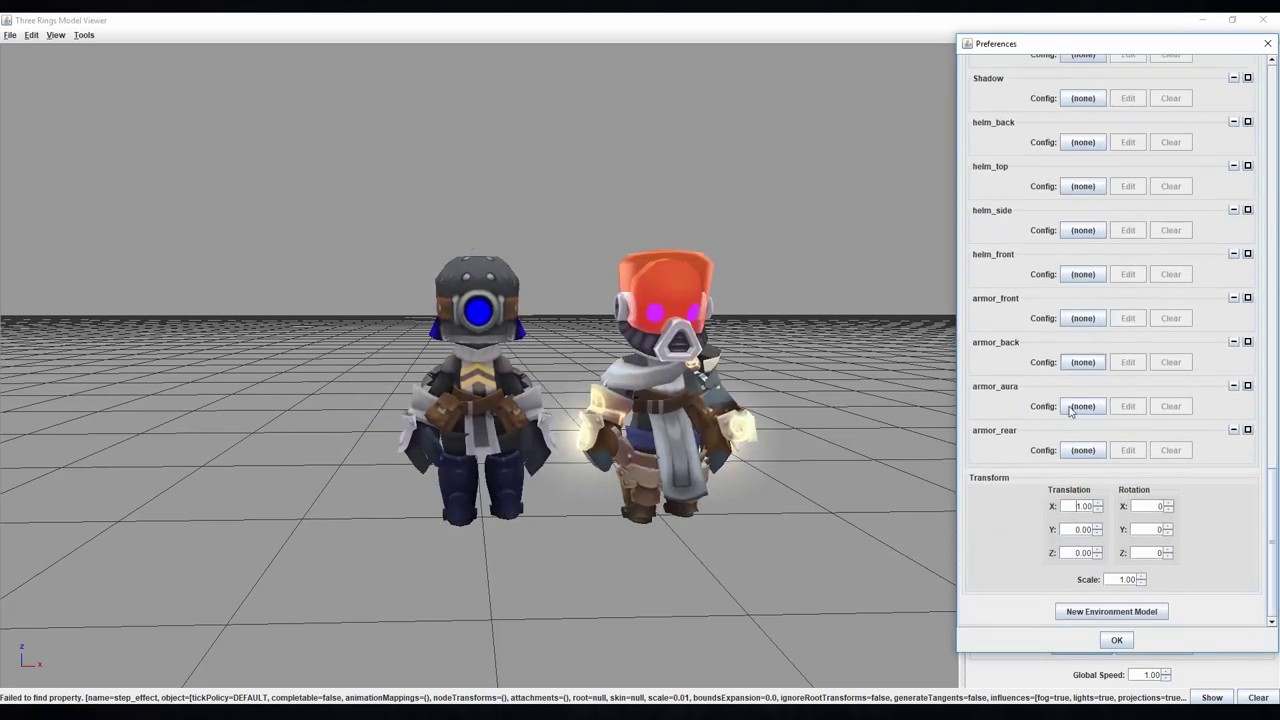
Step: Add a second entry with MODEL EXAMPLE 3.dat at Translation X -1.00
left_click(1117, 611)
left_click(1083, 453)
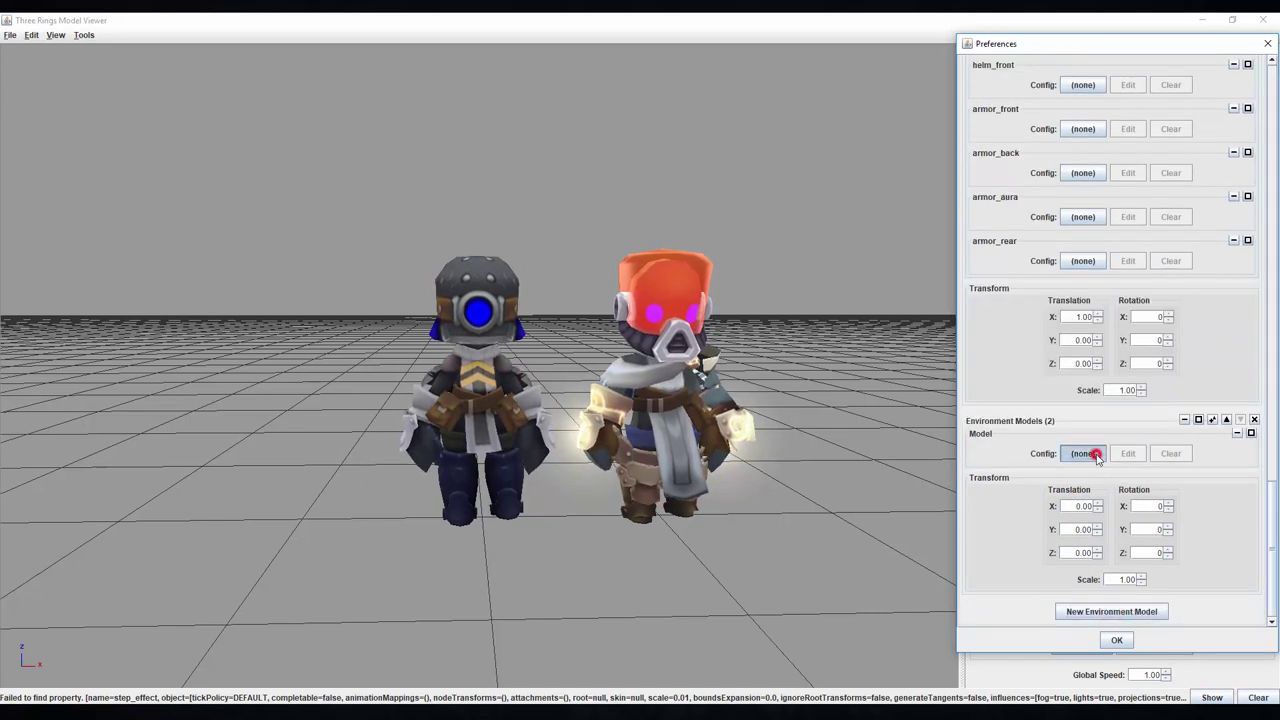
double_click(1005, 418)
scroll(1089, 505, "down", 10)
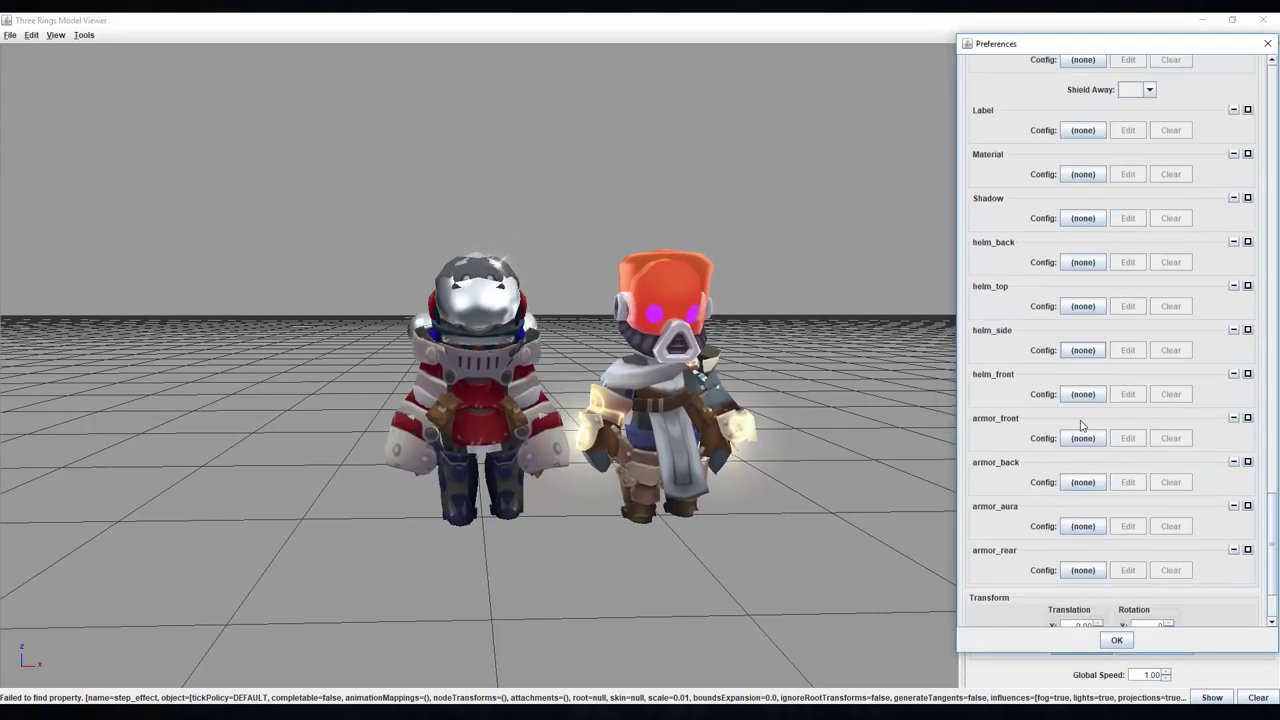
double_click(1089, 505)
key("BackSpace")
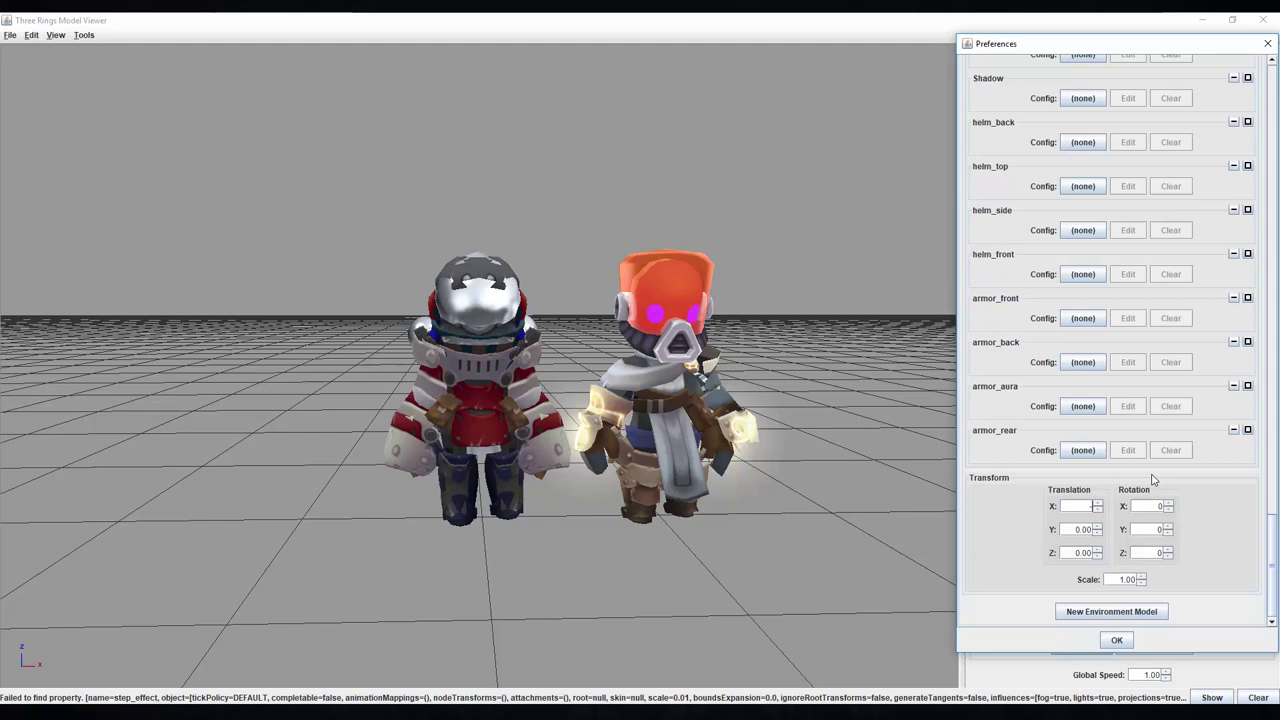
type("-1")
key("Return")
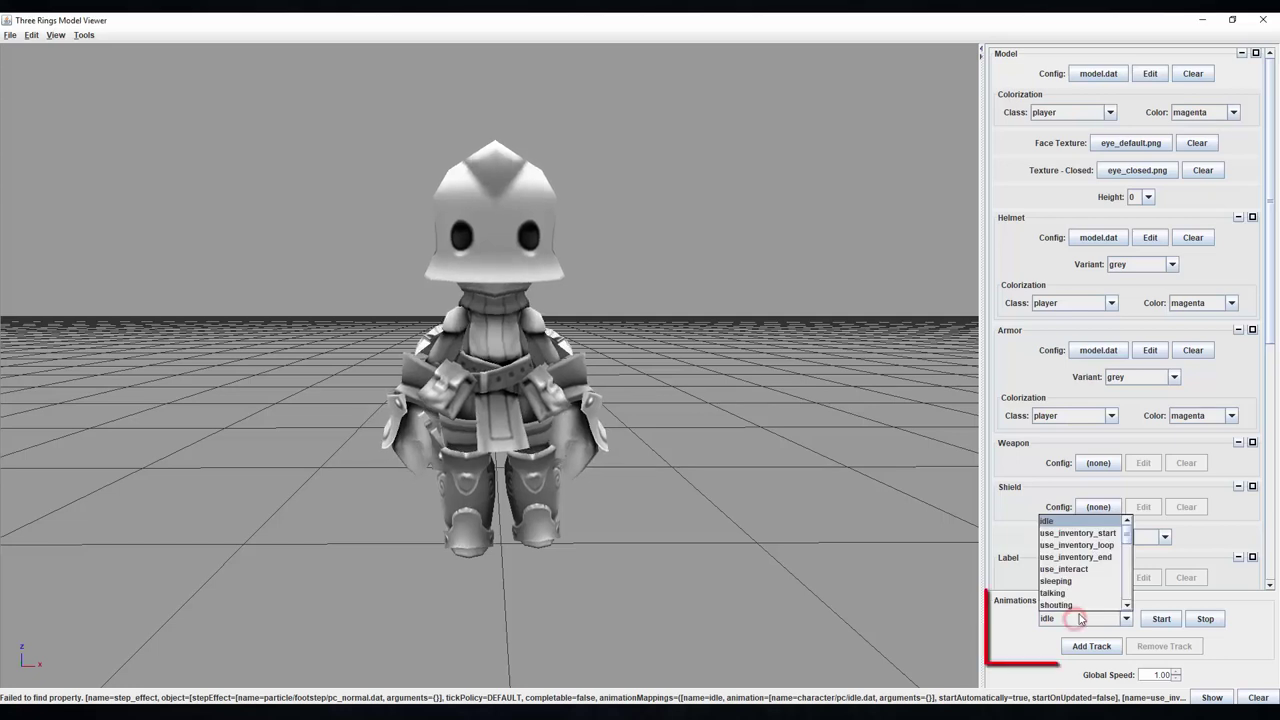
Step: Select Sitting Loop in the Animations dropdown and start it playing
scroll(1091, 545, "down", 6)
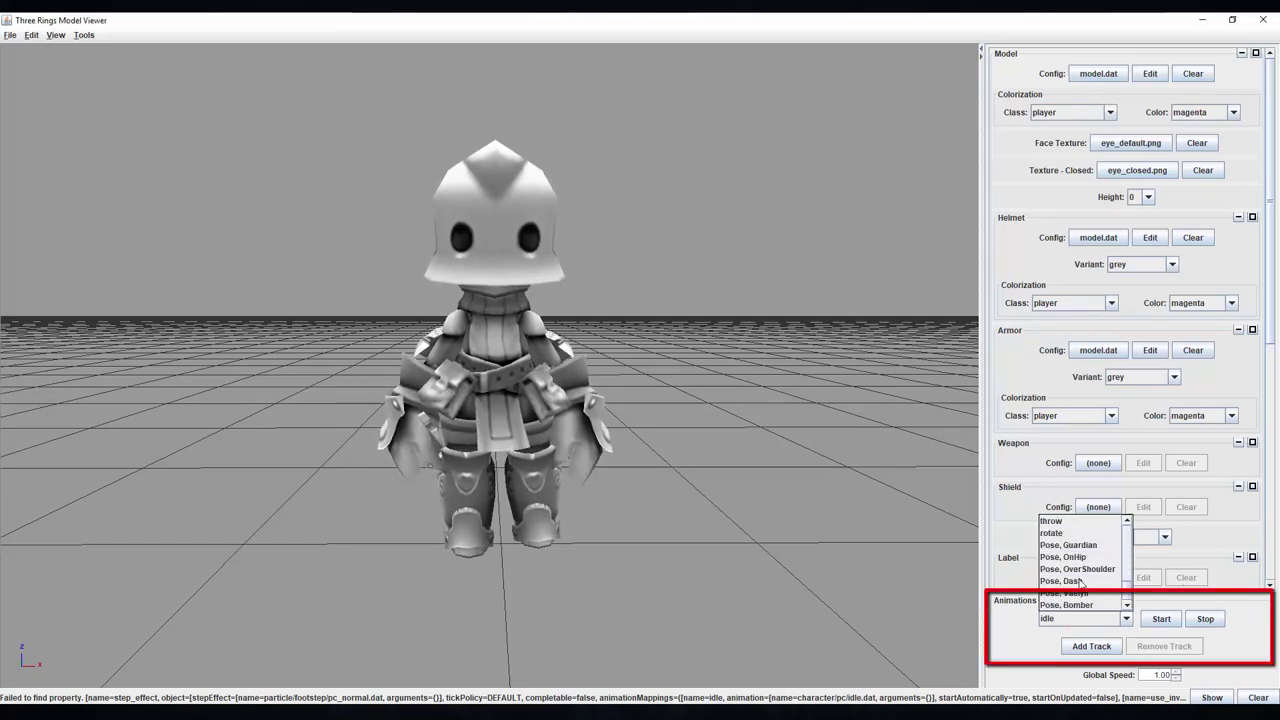
scroll(1080, 580, "up", 1)
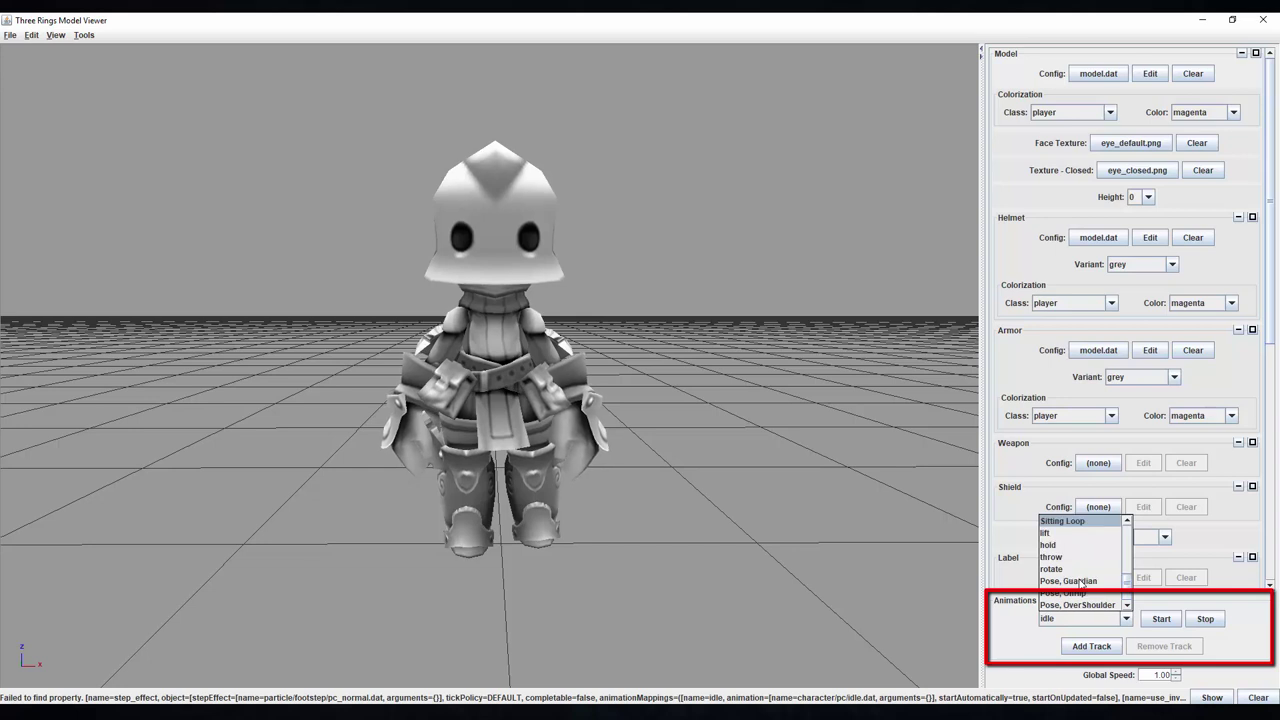
left_click(1094, 521)
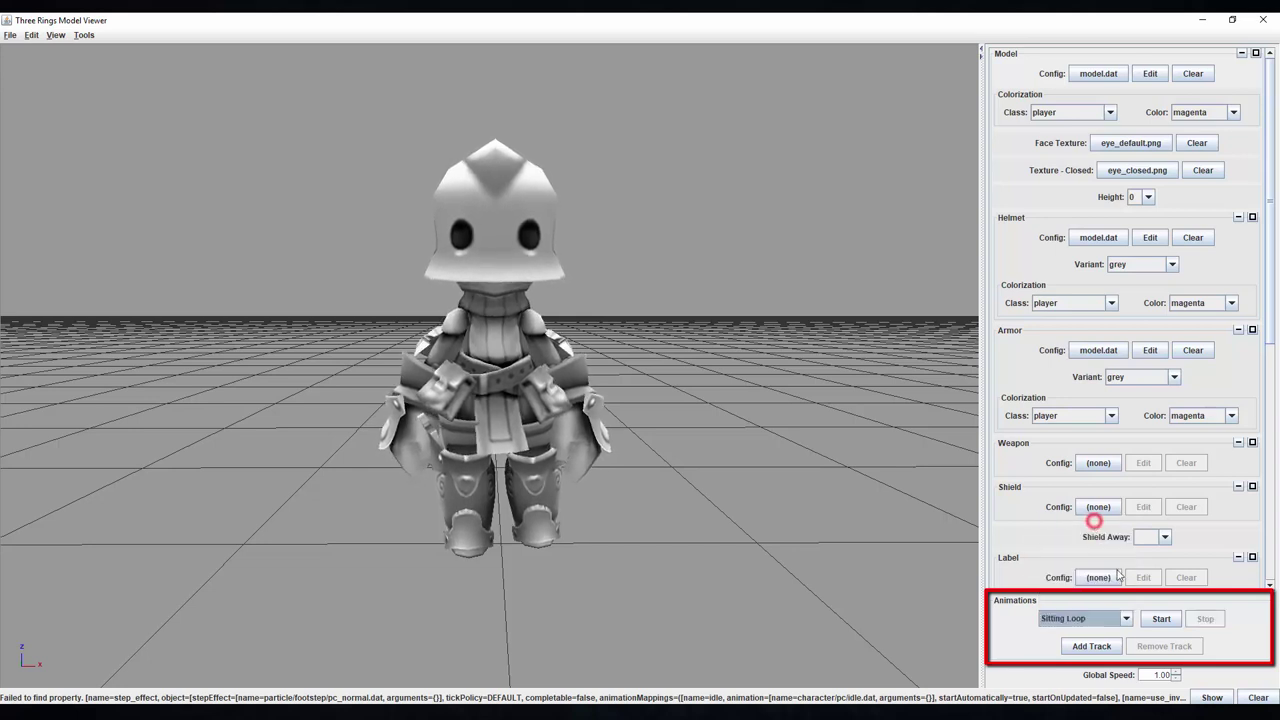
left_click(1155, 618)
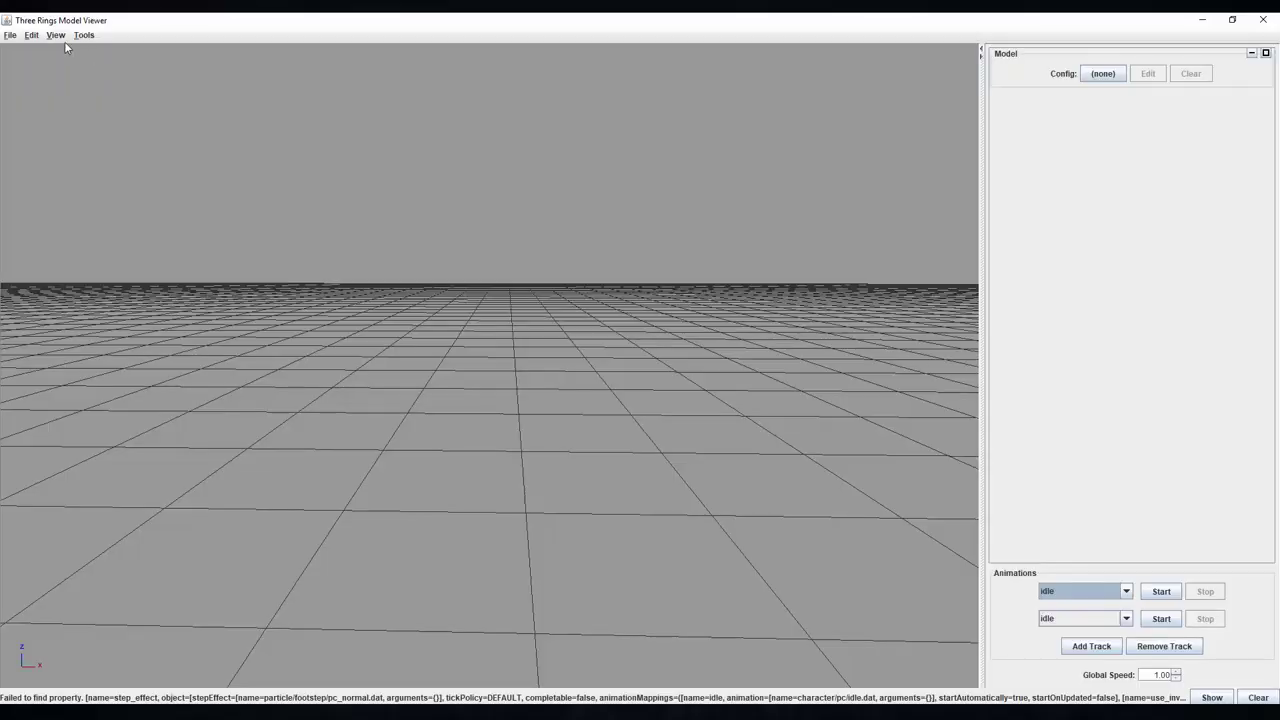
Step: Open Edit > Preferences and move the window to the right side
left_click(32, 35)
left_click(49, 76)
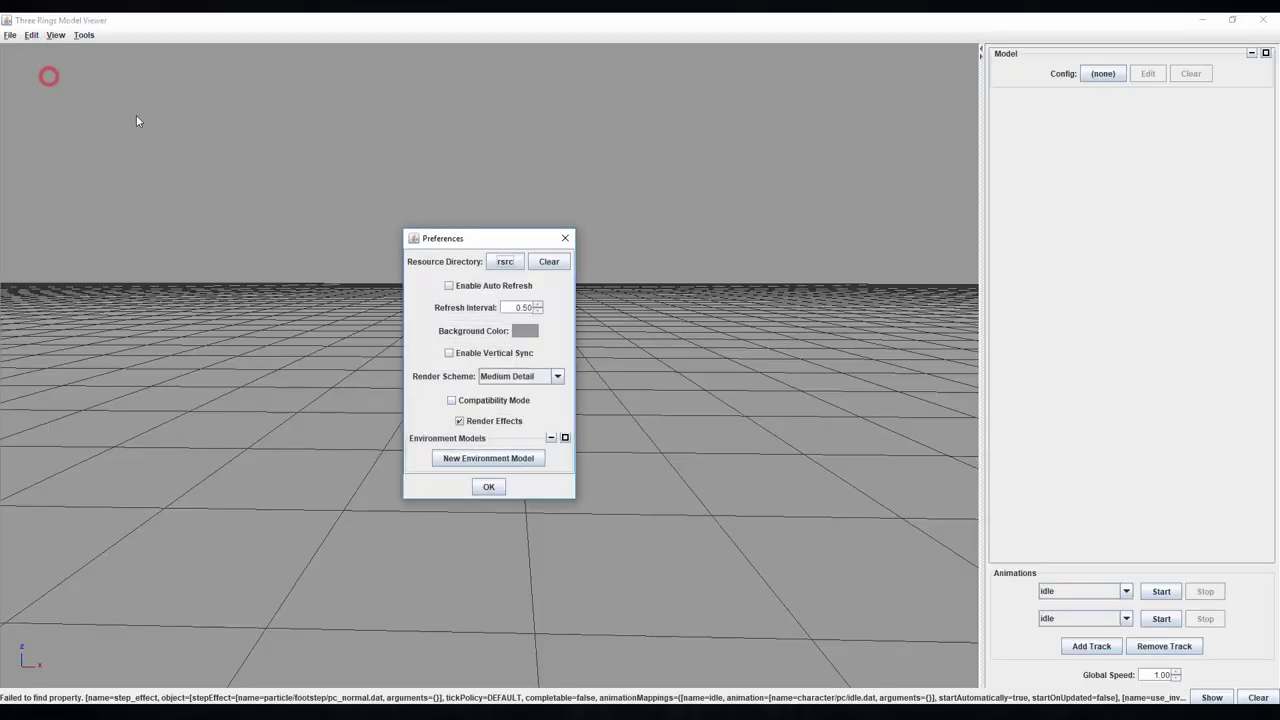
left_click_drag(446, 241, 1023, 55)
Step: Add an environment entry with CREATING MODELS (TOTURIAL).dat and open it in the Resource Editor
left_click(1065, 272)
left_click(1109, 309)
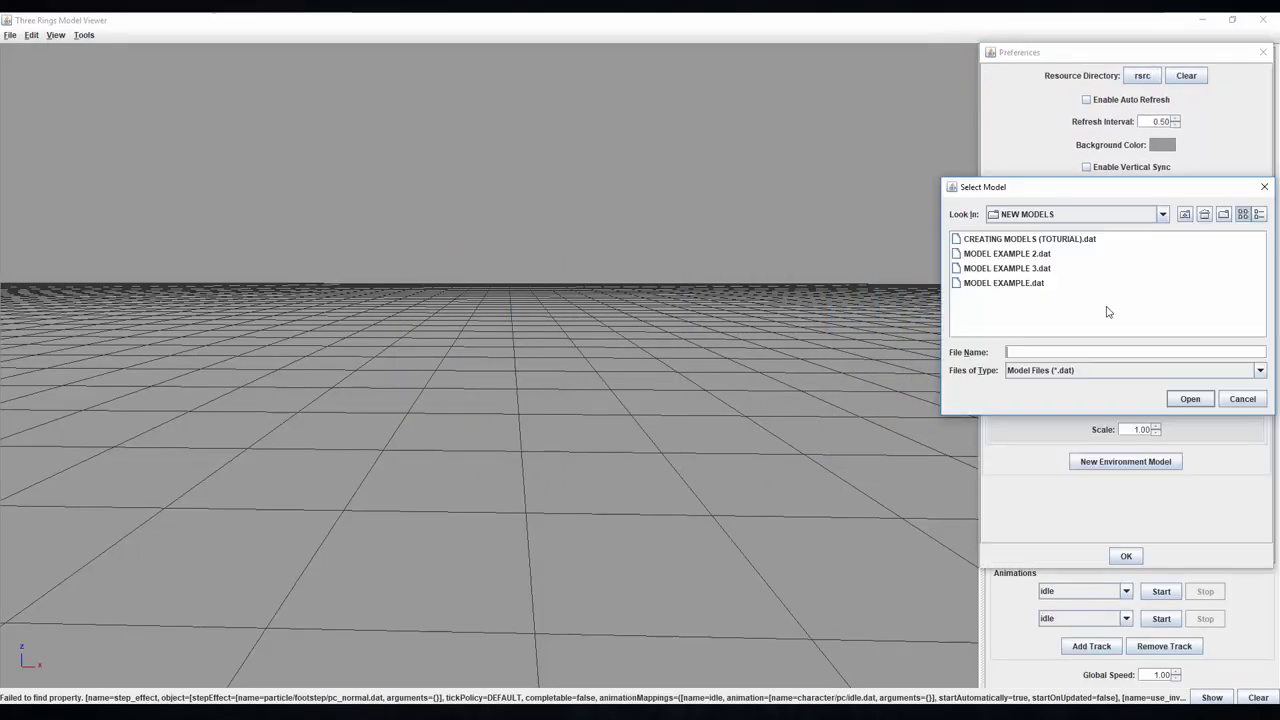
double_click(1071, 241)
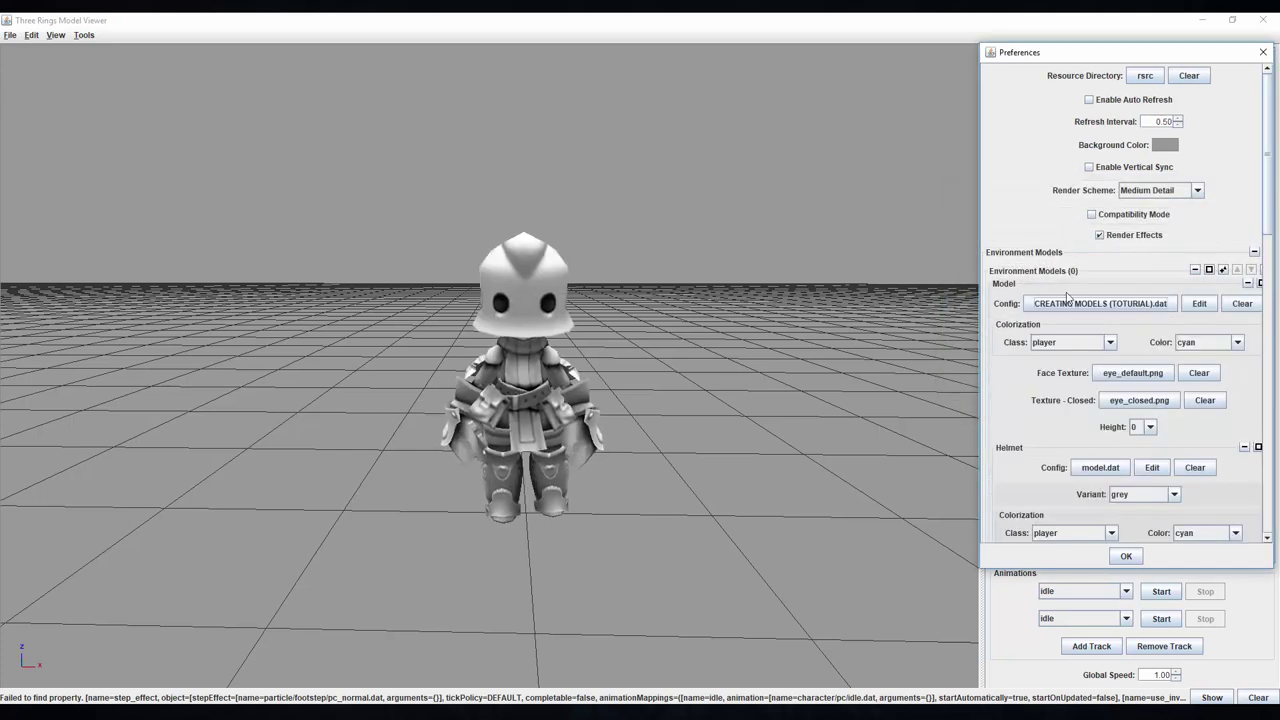
scroll(1067, 297, "down", 7)
scroll(1100, 300, "up", 7)
left_click(1166, 310)
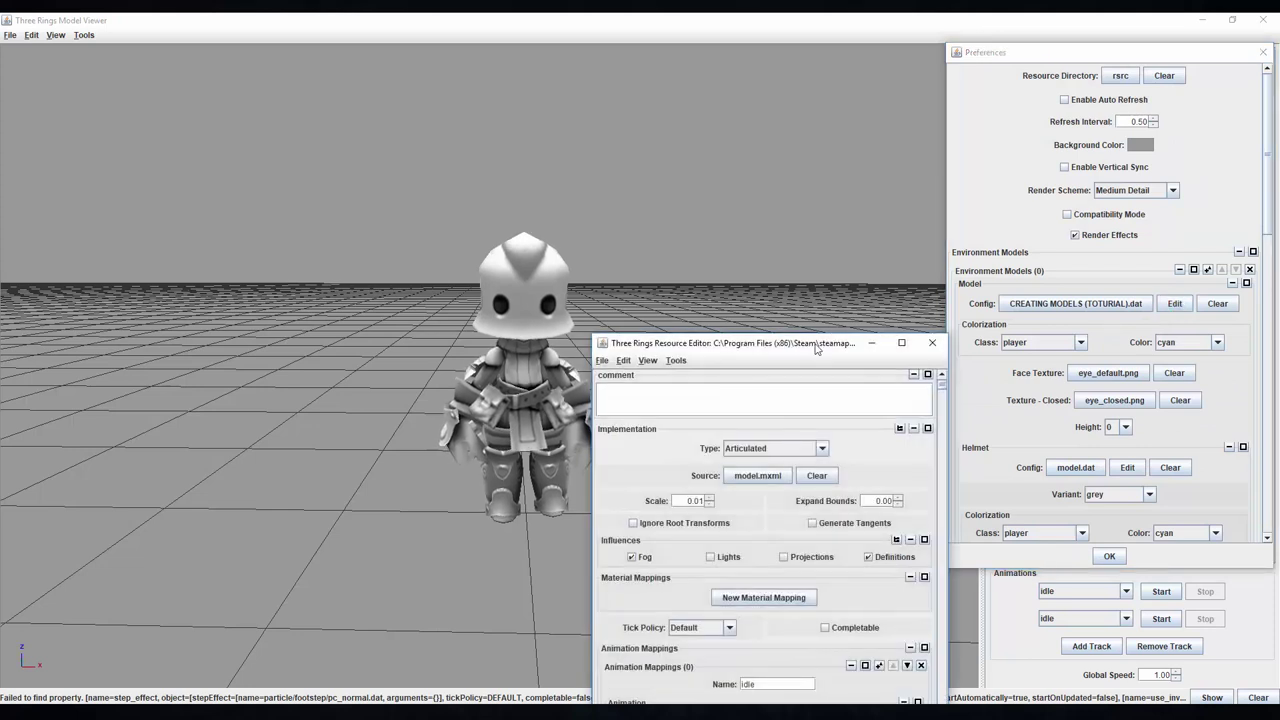
Step: Move, scroll through and minimize the Resource Editor, then add another empty environment model entry
left_click_drag(813, 341, 1002, 89)
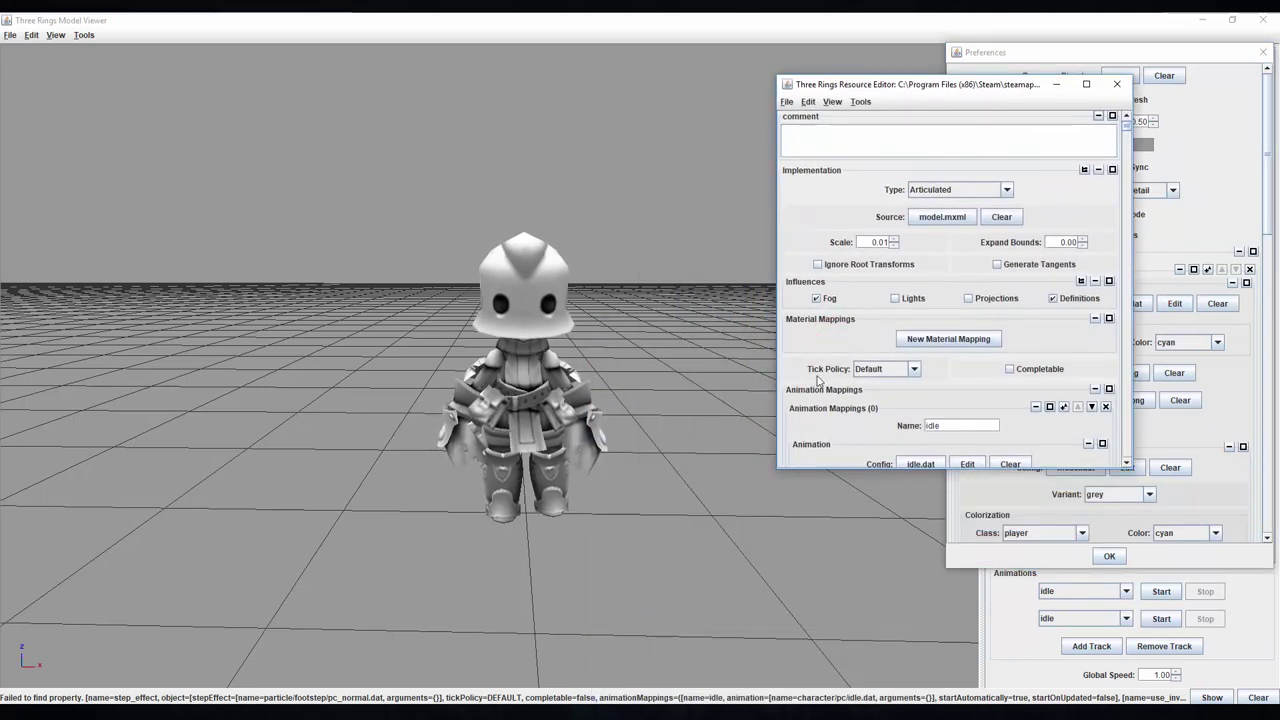
scroll(818, 378, "down", 3)
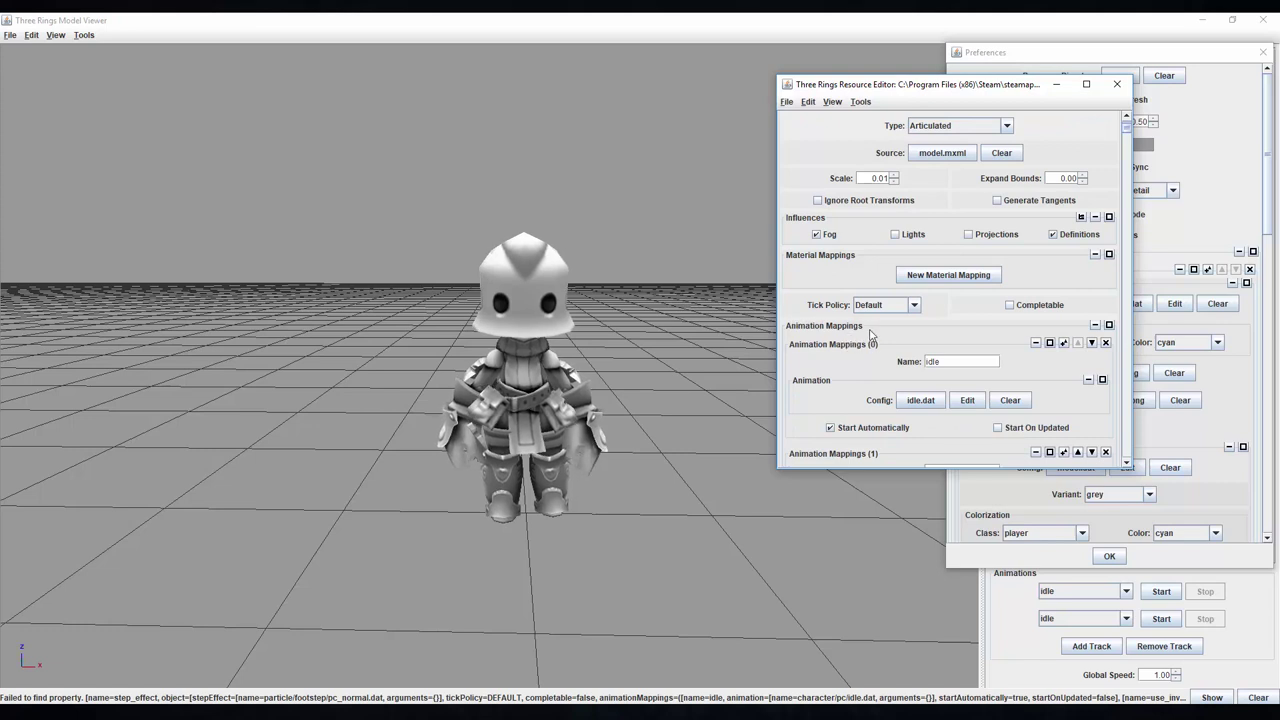
scroll(923, 292, "down", 10)
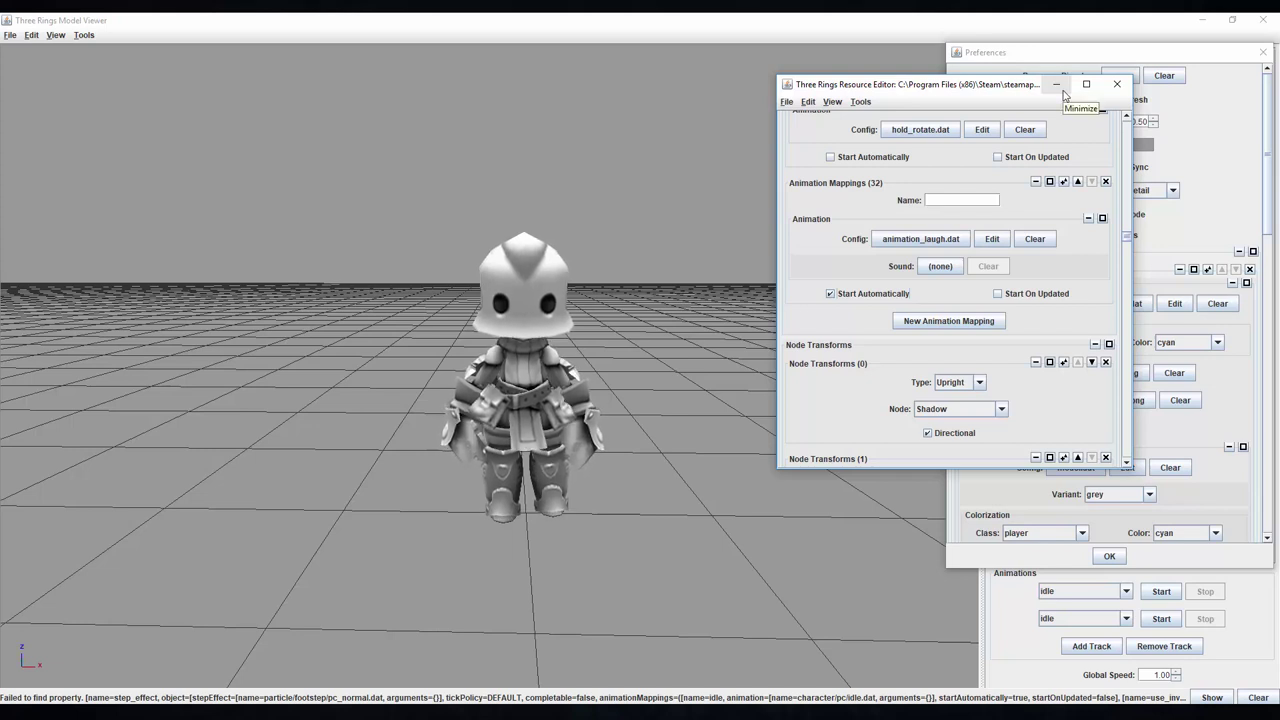
left_click(1063, 93)
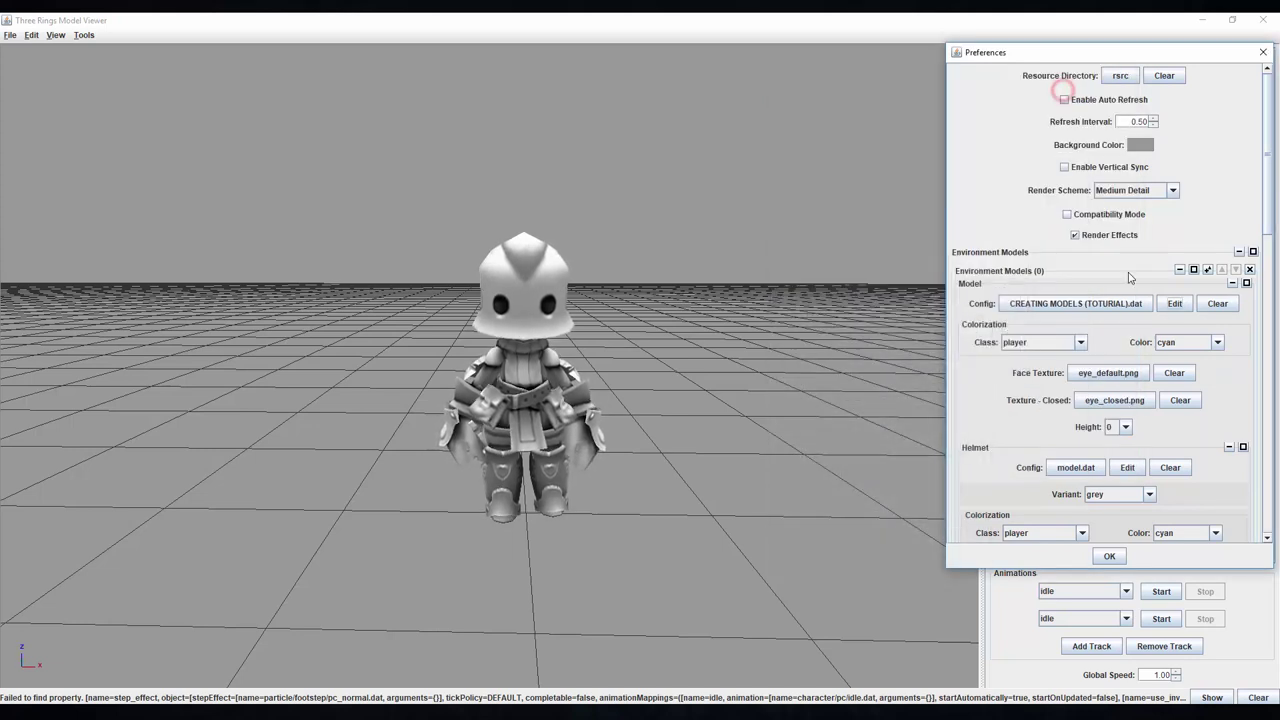
scroll(1143, 512, "down", 15)
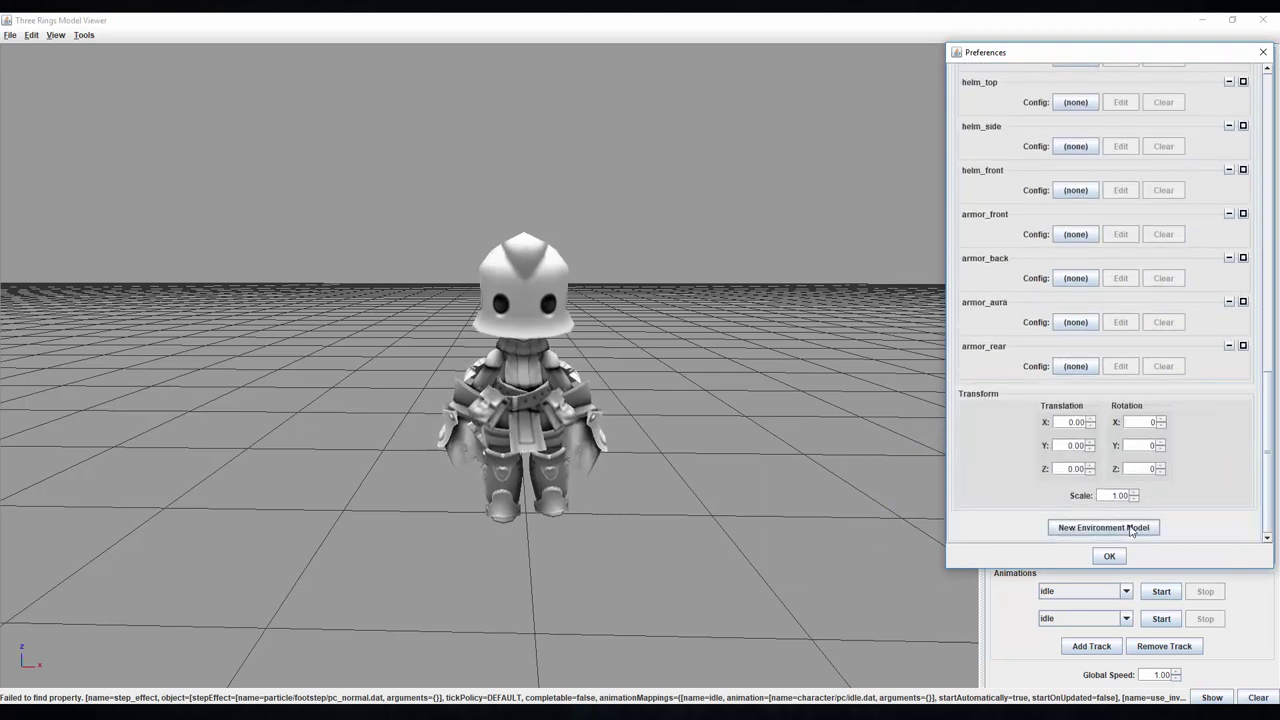
left_click(1131, 529)
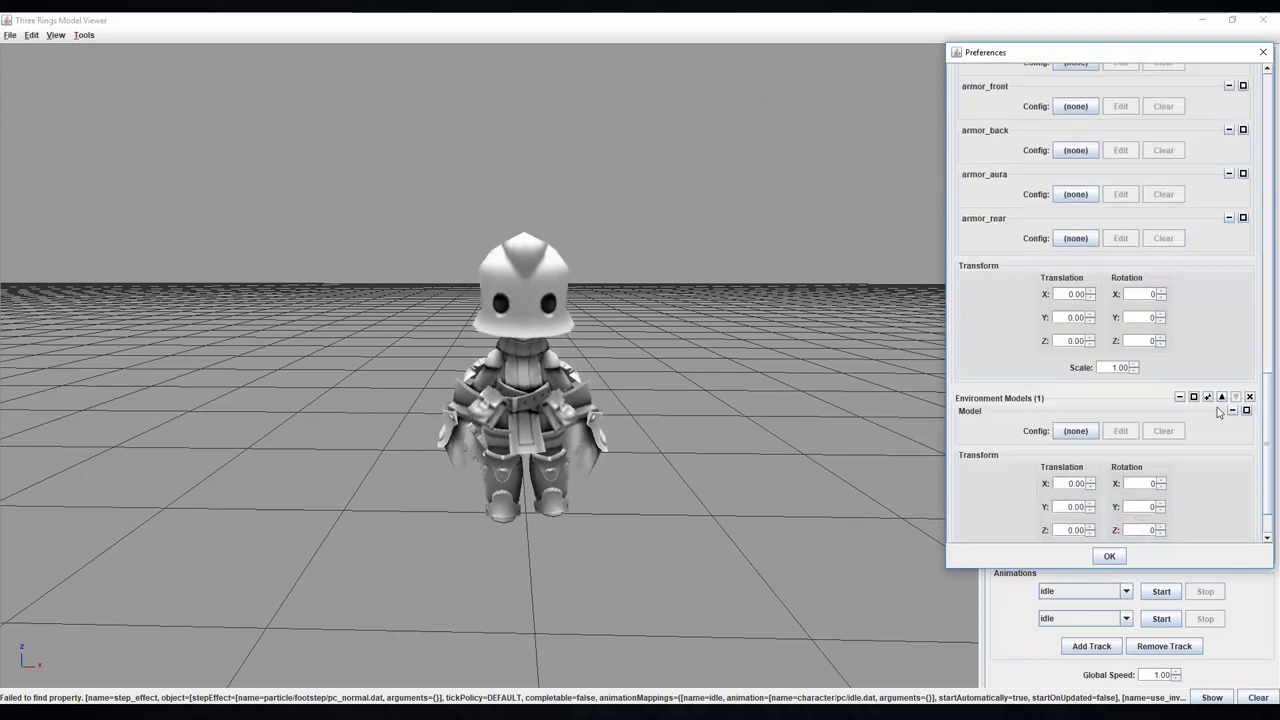
Step: Move the empty entry to the top, load crew model_bosco.dat into it, and shift it right
left_click(1222, 397)
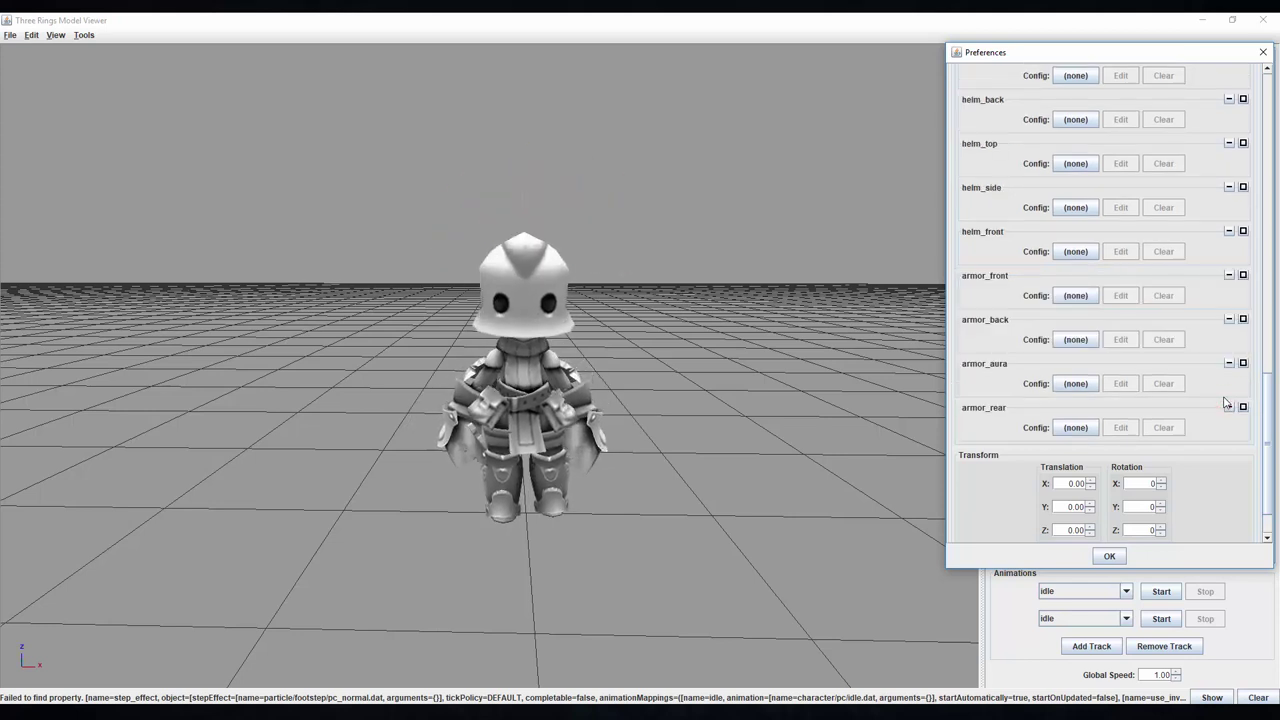
scroll(1225, 402, "up", 15)
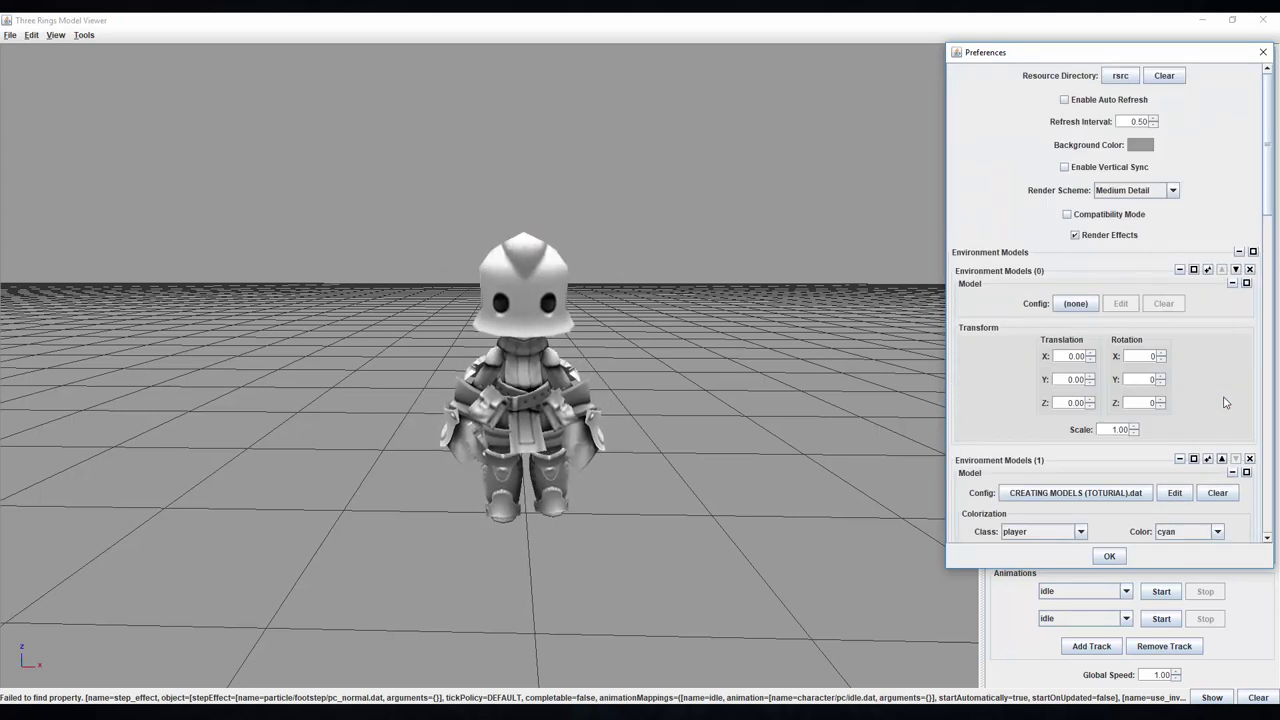
left_click(1075, 492)
left_click(966, 306)
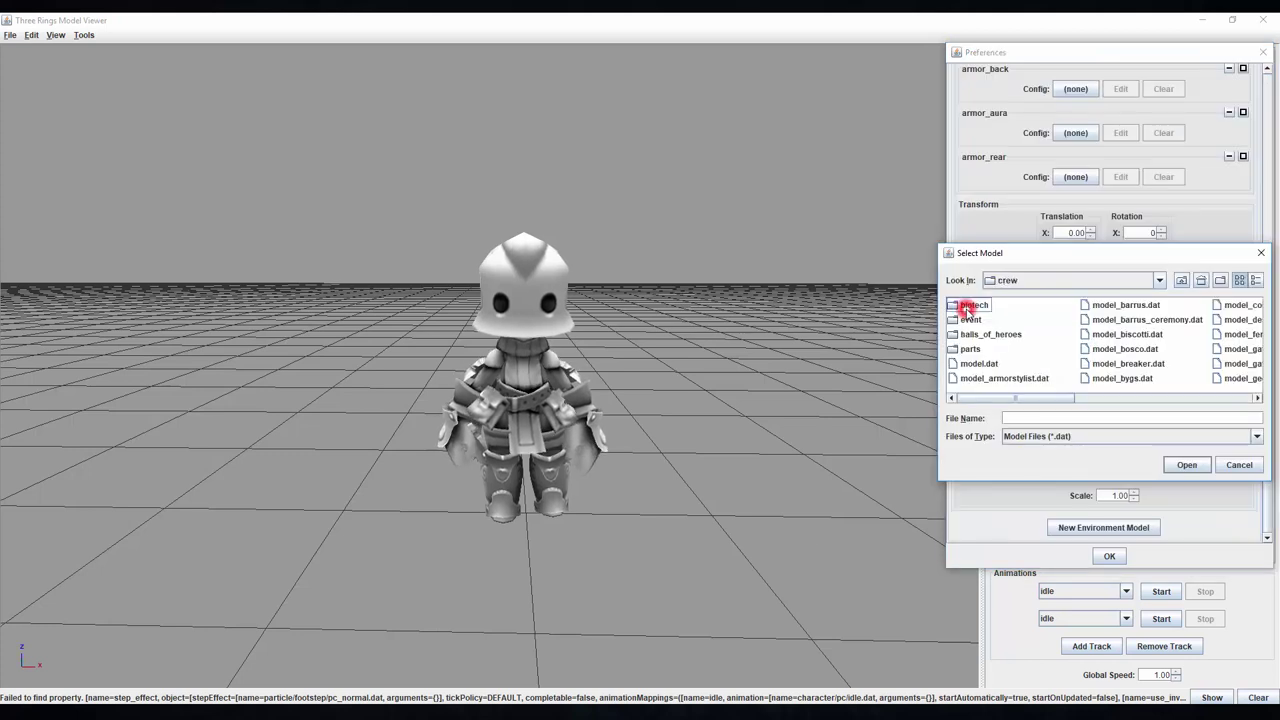
left_click_drag(997, 400, 1047, 400)
left_click(1007, 349)
double_click(1007, 350)
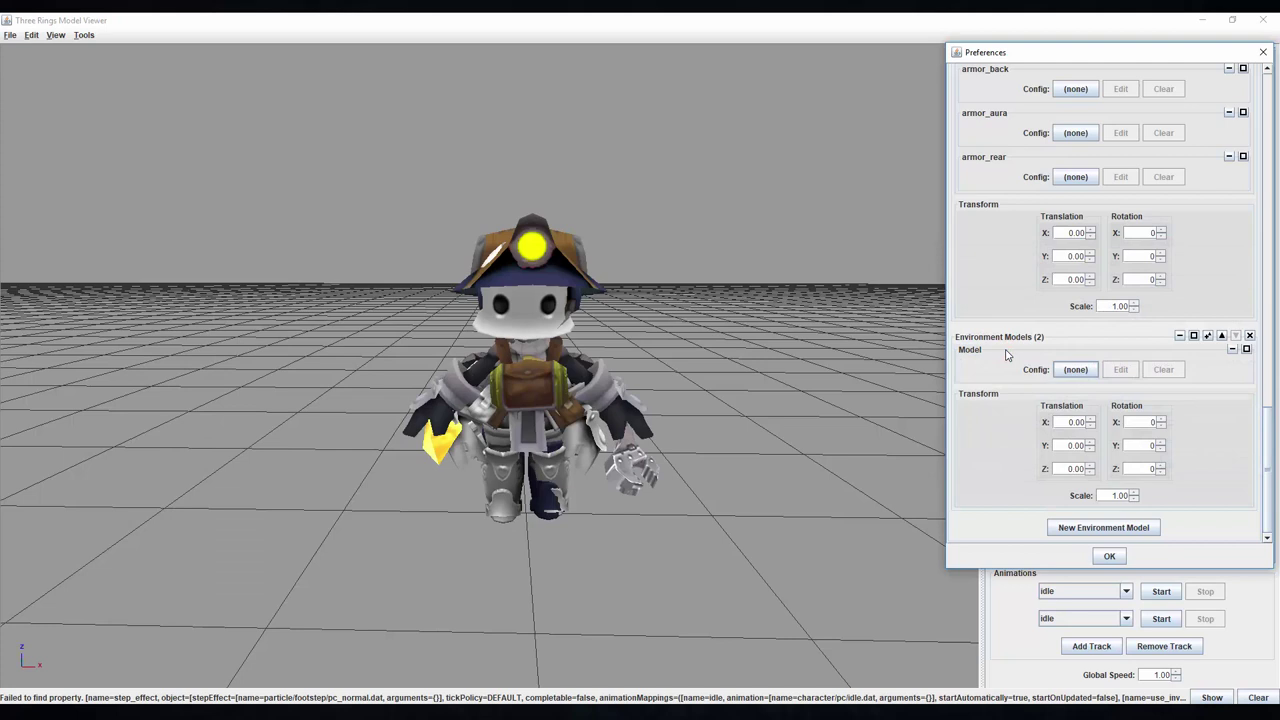
left_click(1089, 419)
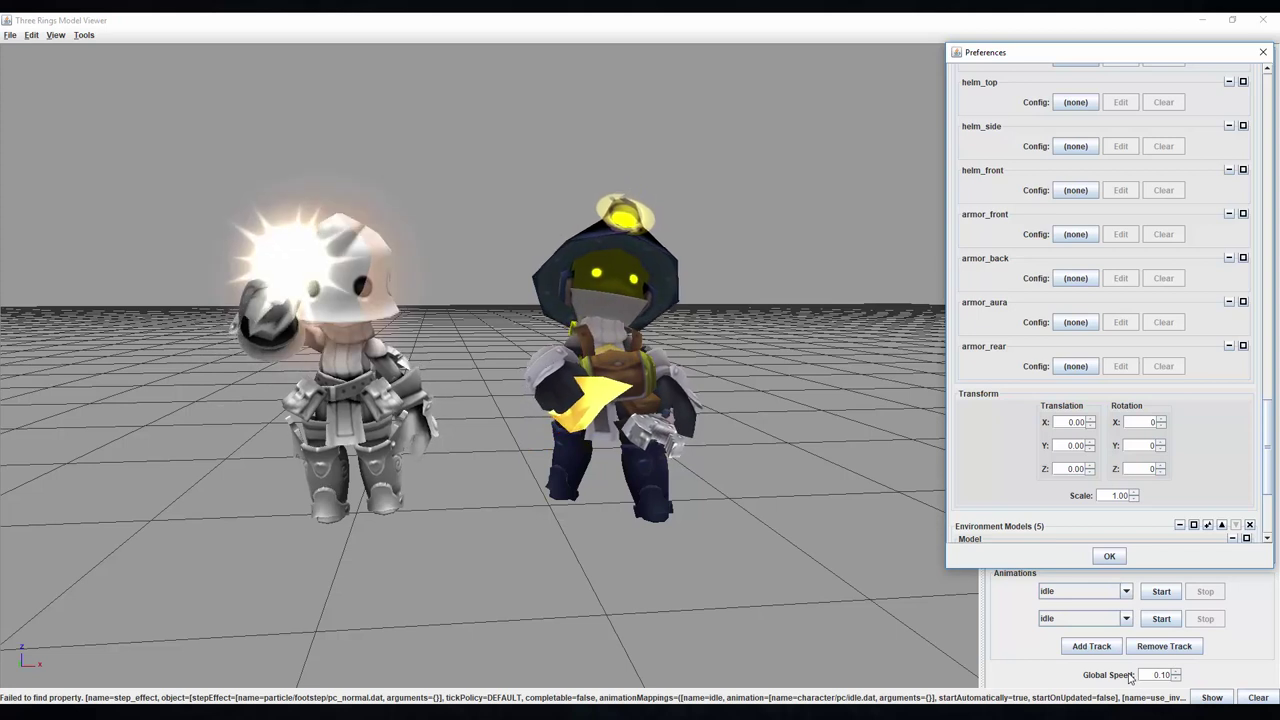
Step: Adjust the global animation speed and load the mender's model.dat as another environment model
left_click(1152, 674)
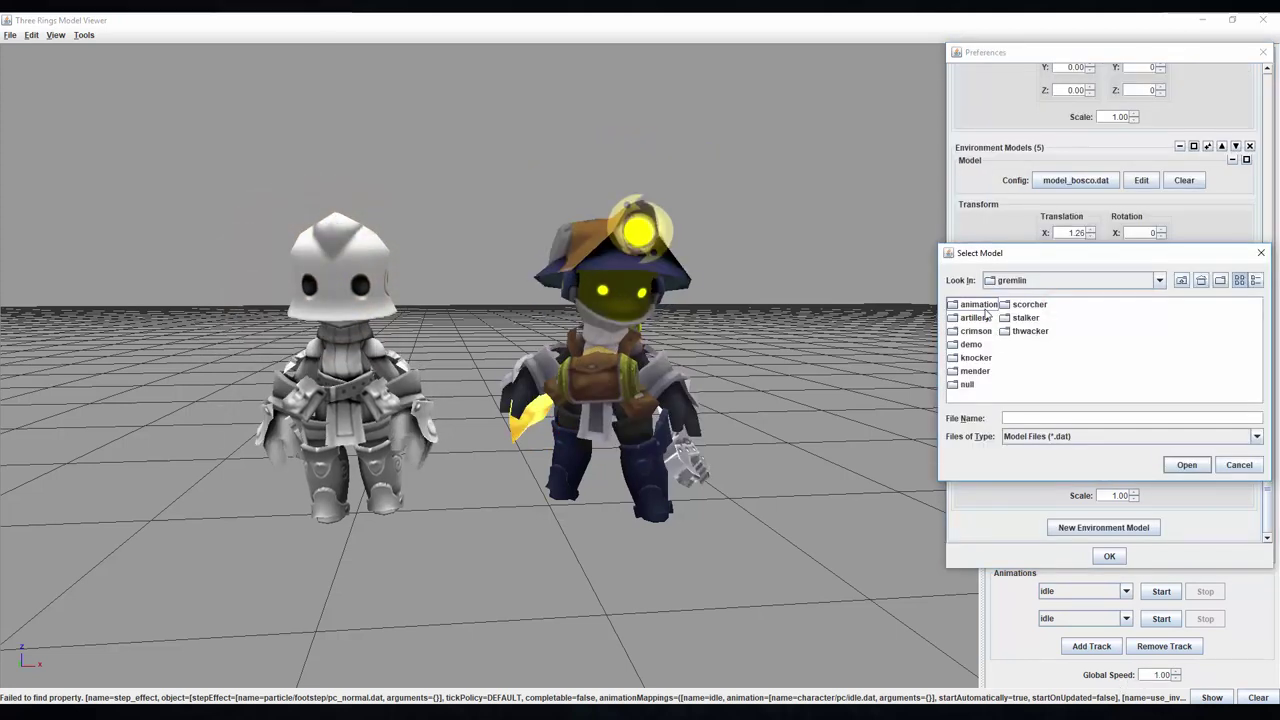
double_click(972, 369)
double_click(980, 308)
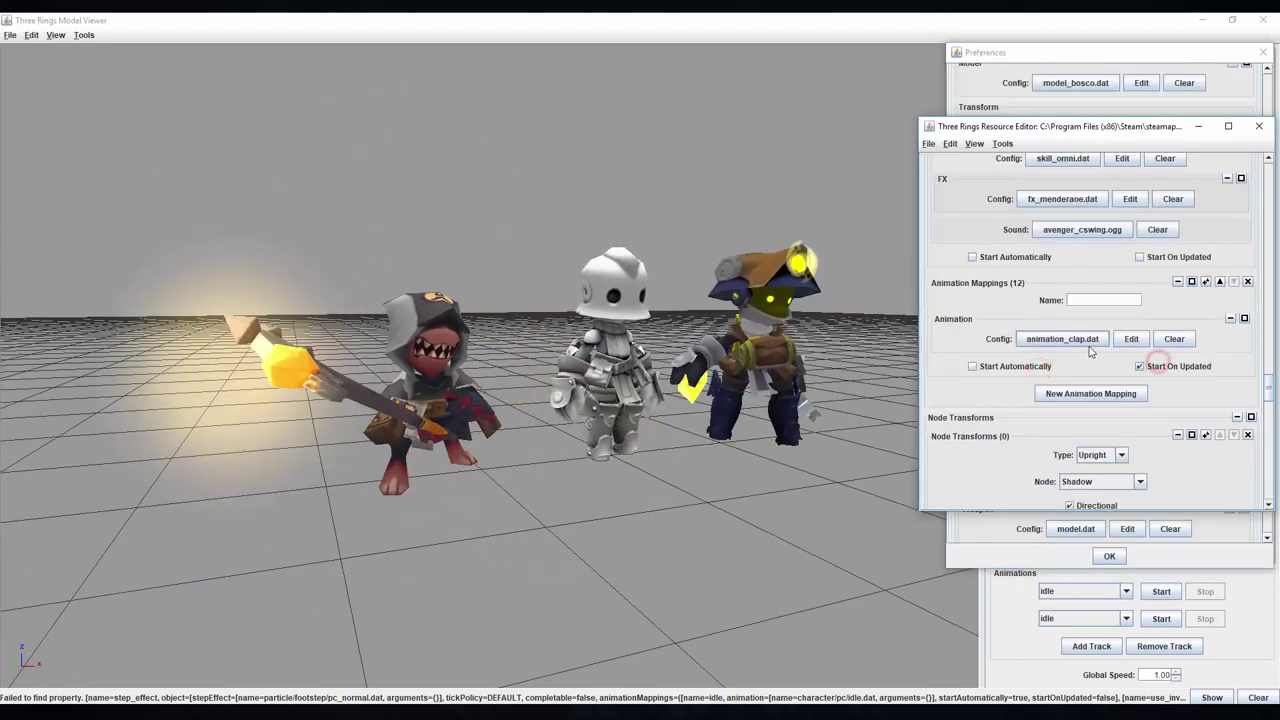
Step: Set the animation mapping to animation_point.dat, then replace it with animation_shrug.dat
left_click(1032, 335)
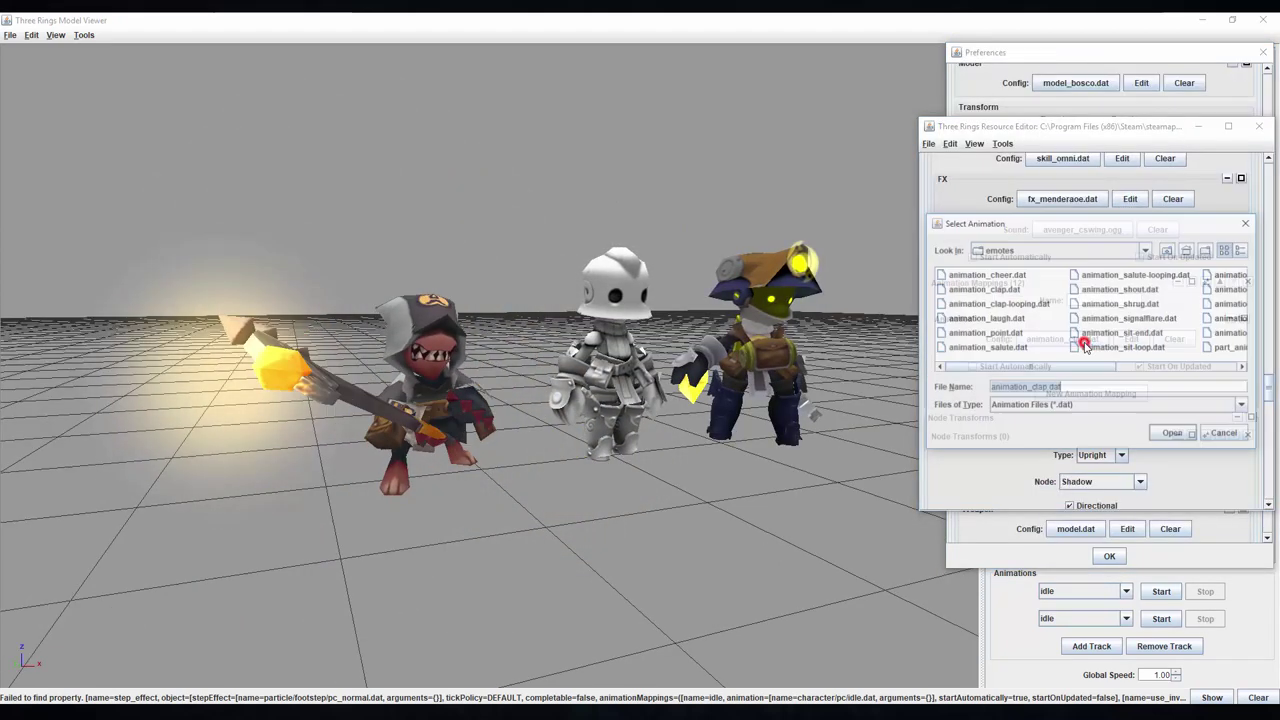
double_click(1008, 333)
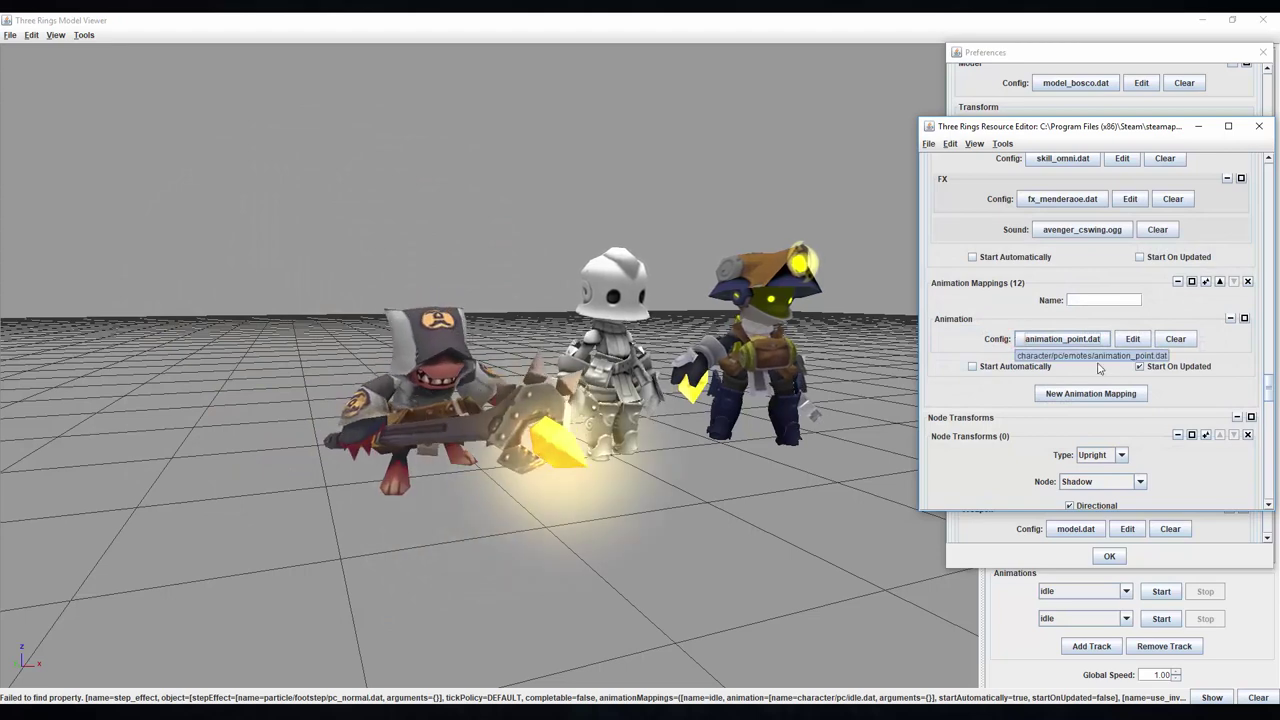
left_click(1020, 339)
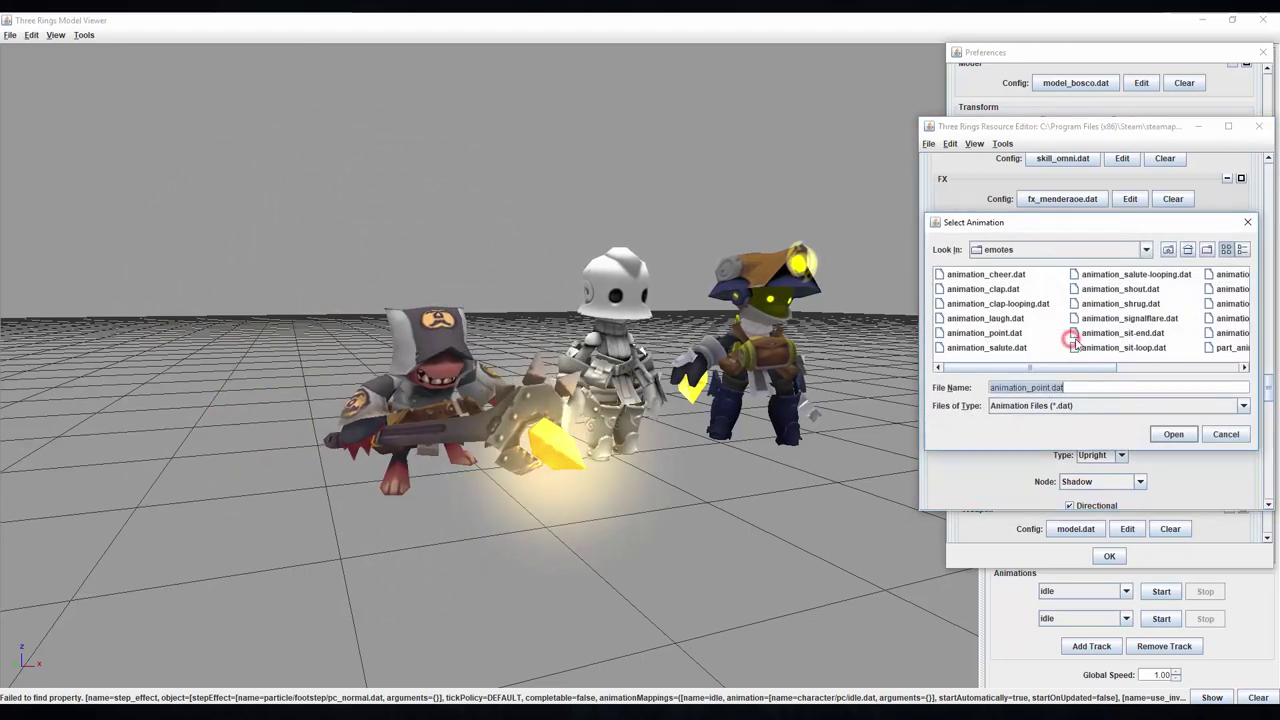
double_click(1120, 304)
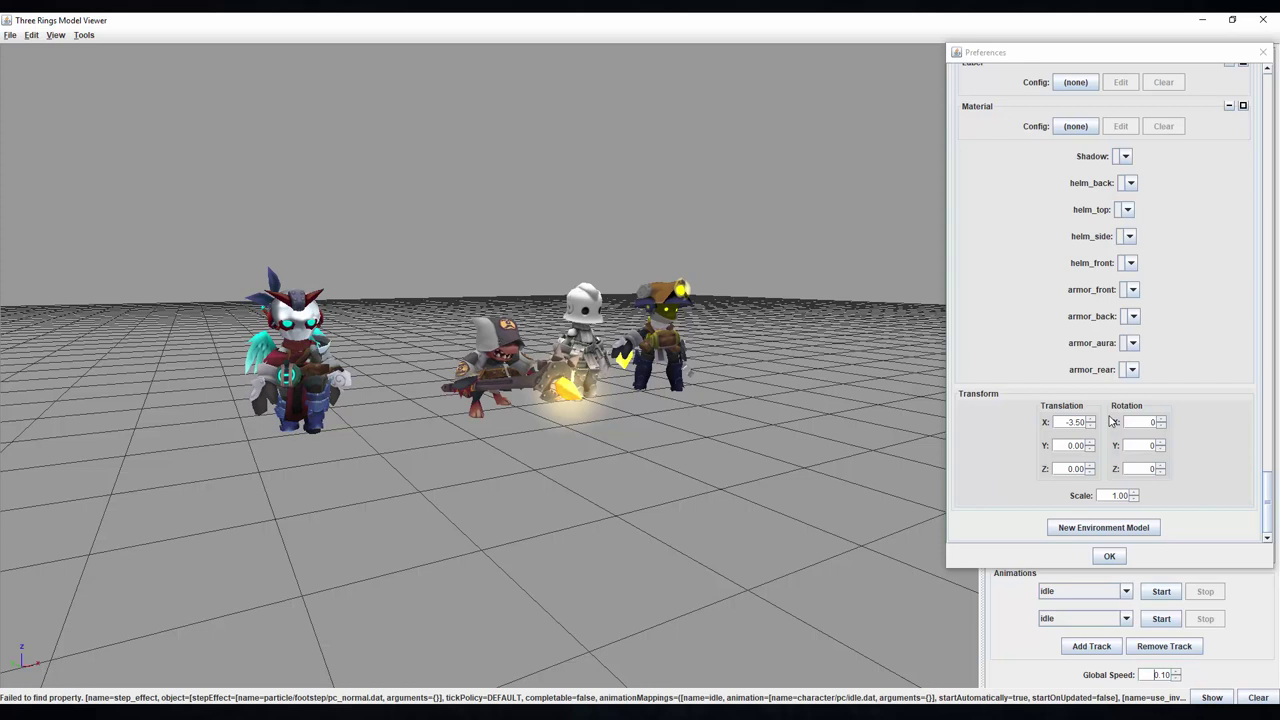
Step: Lower the added character's Translation Y from 0.00 to -0.02
left_click(1090, 449)
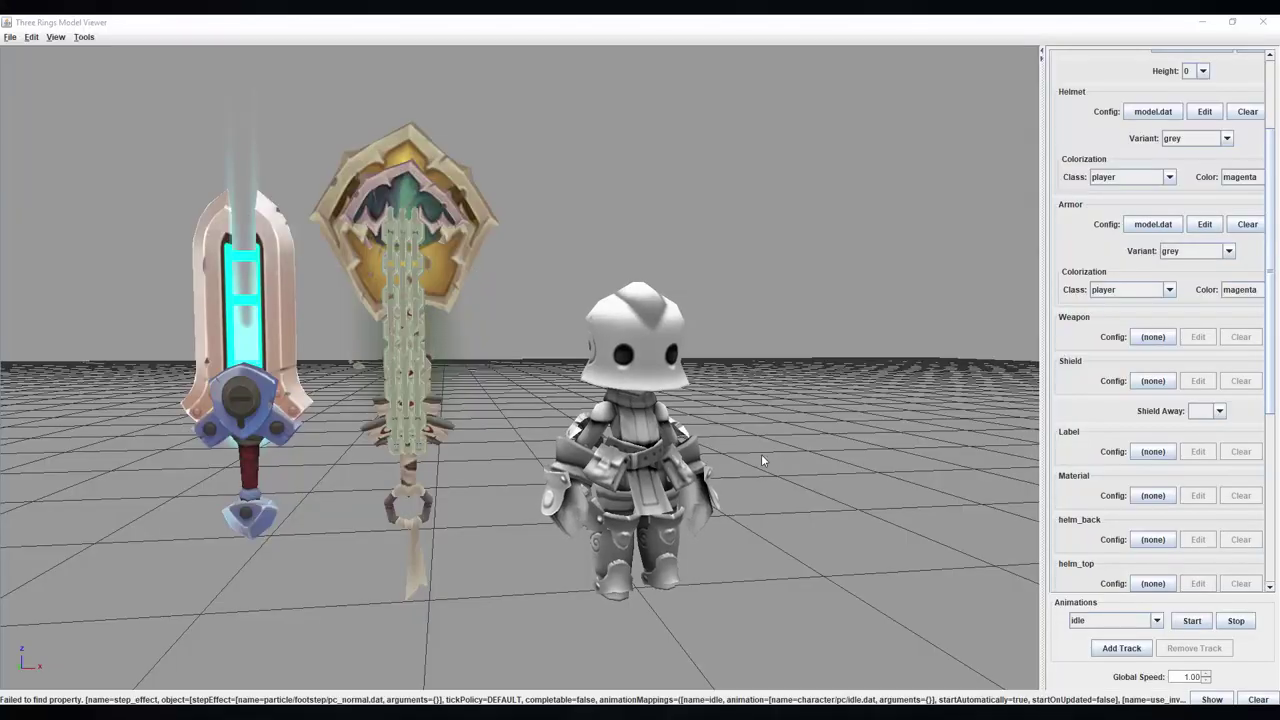
Step: Shift the viewport–settings splitter left and scroll the settings panel back to the top
left_click(730, 541)
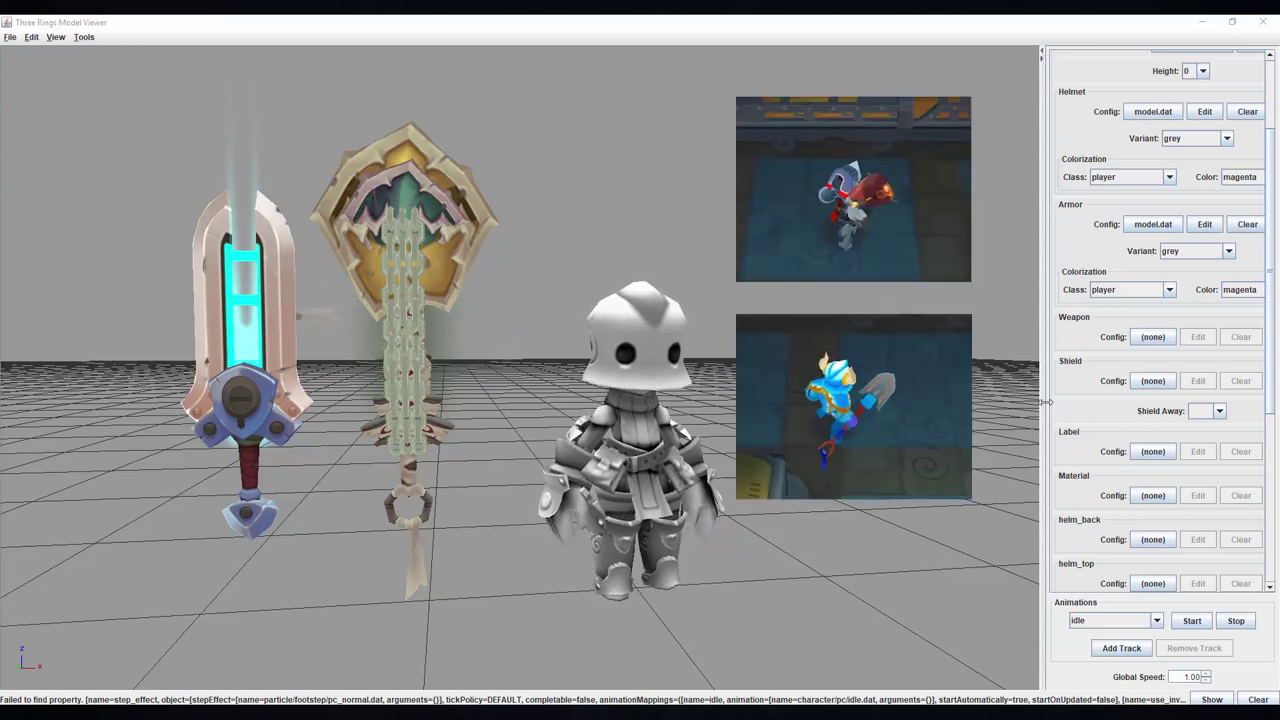
left_click_drag(1043, 402, 998, 398)
scroll(1005, 398, "up", 3)
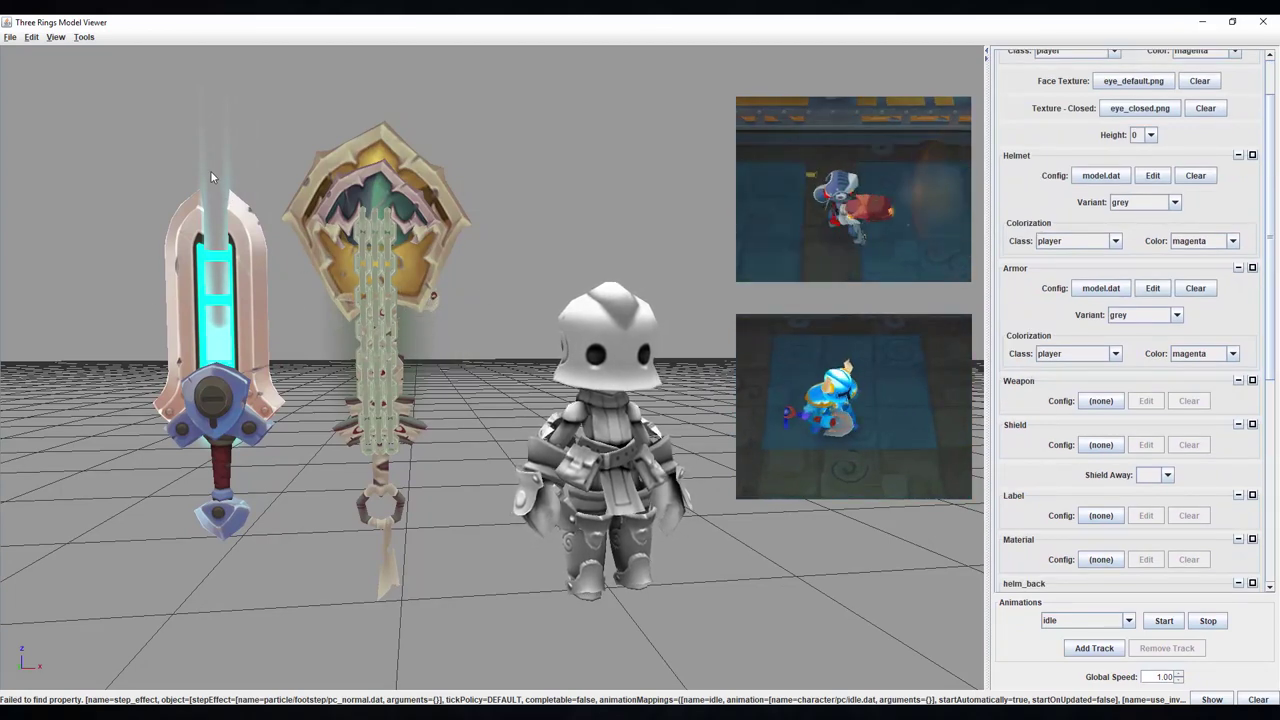
Step: Set Weapon Config to model_brandish-fre-r3.dat from item > weapon > sword > calibur
left_click(1101, 400)
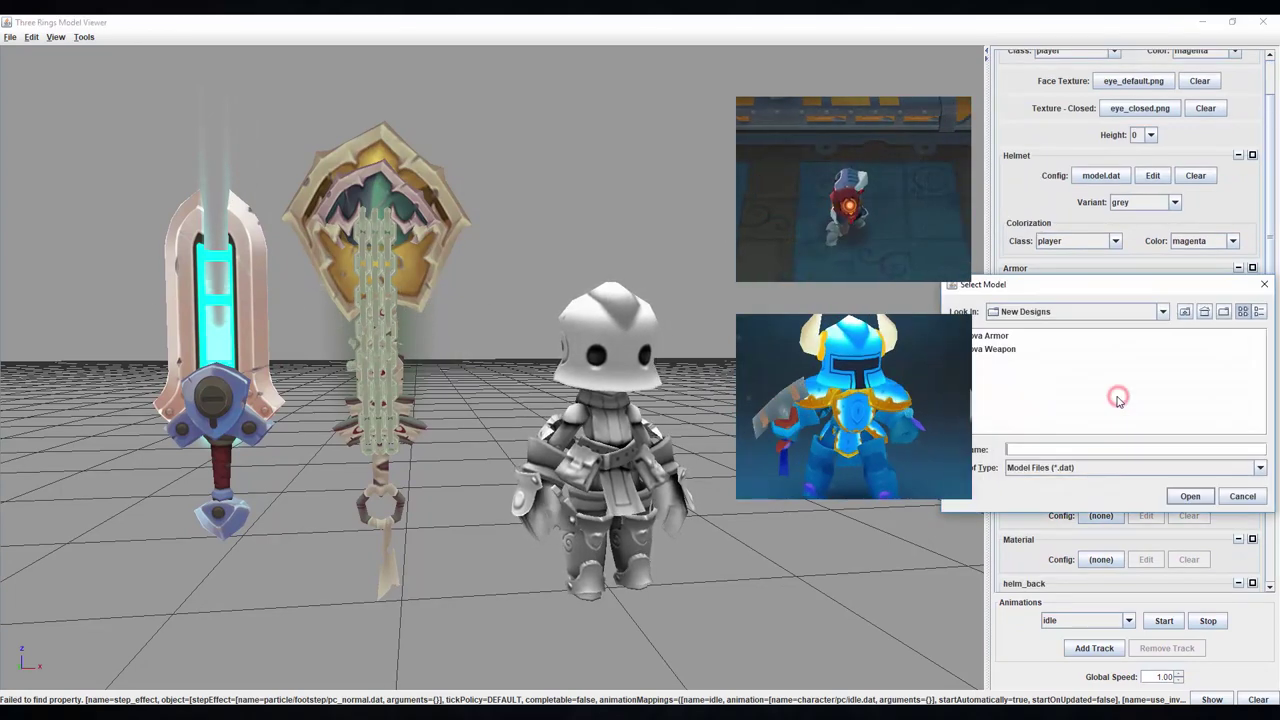
left_click(1185, 312)
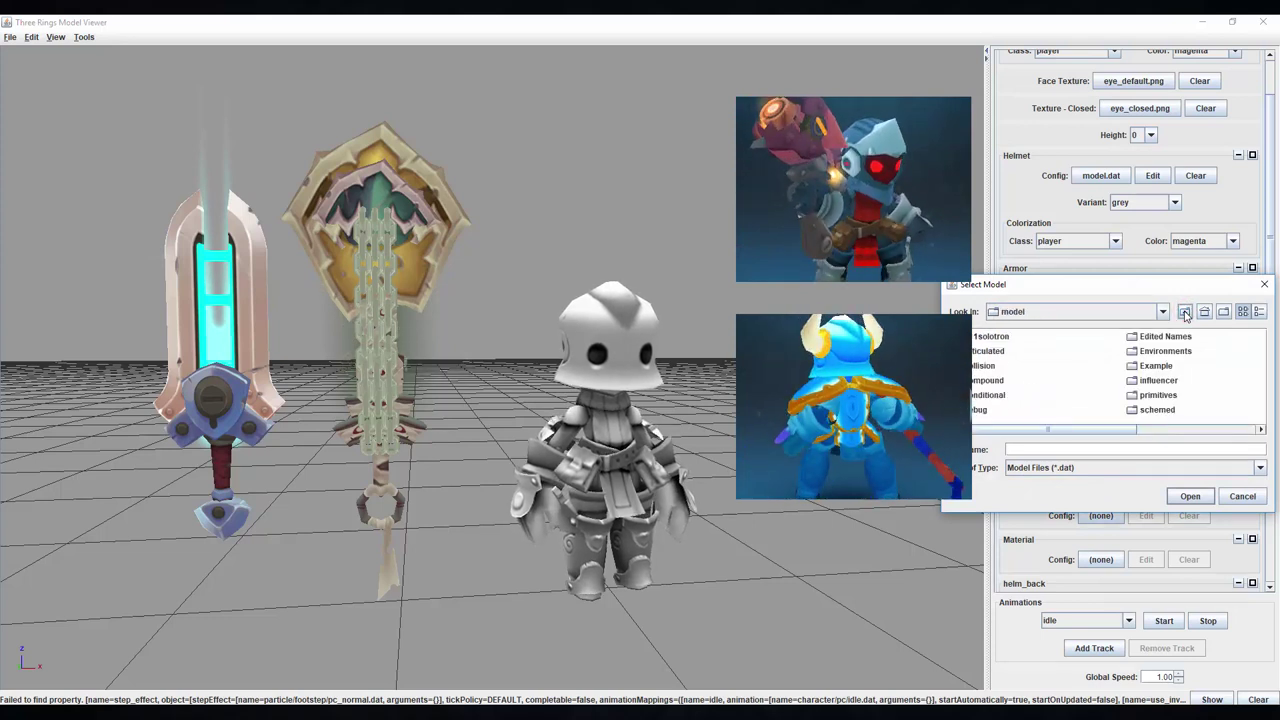
left_click(1185, 312)
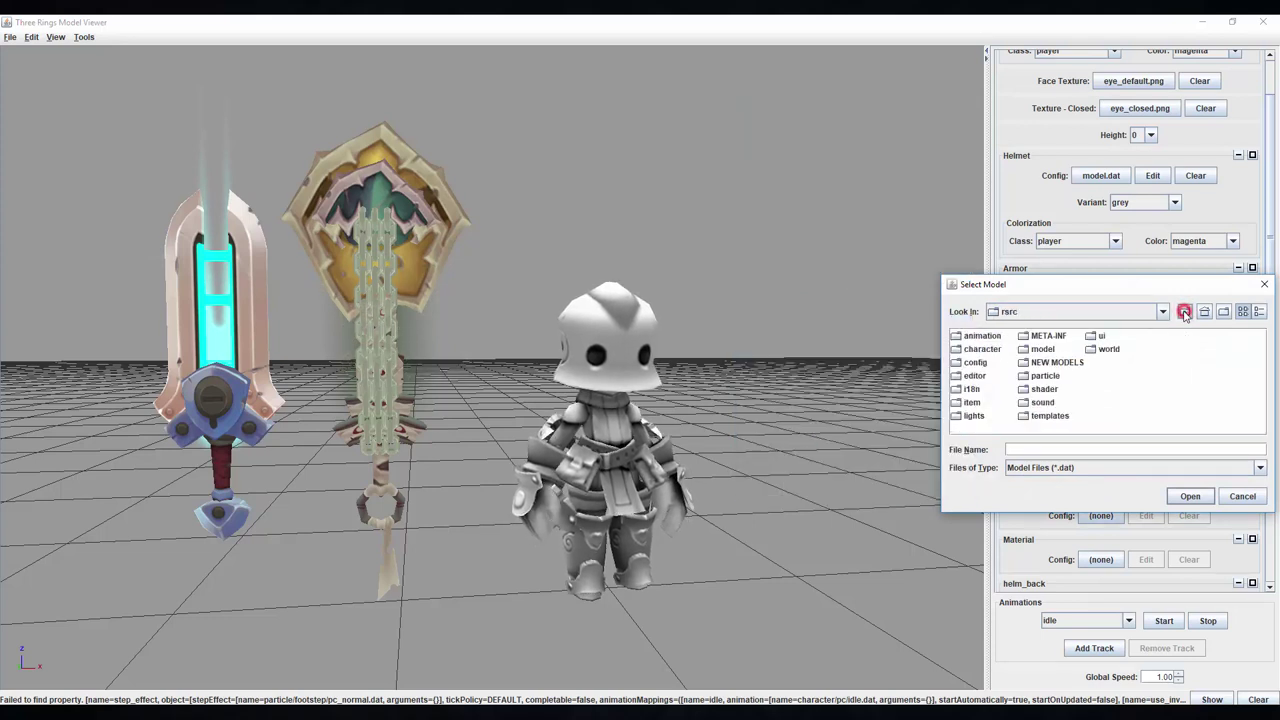
double_click(971, 402)
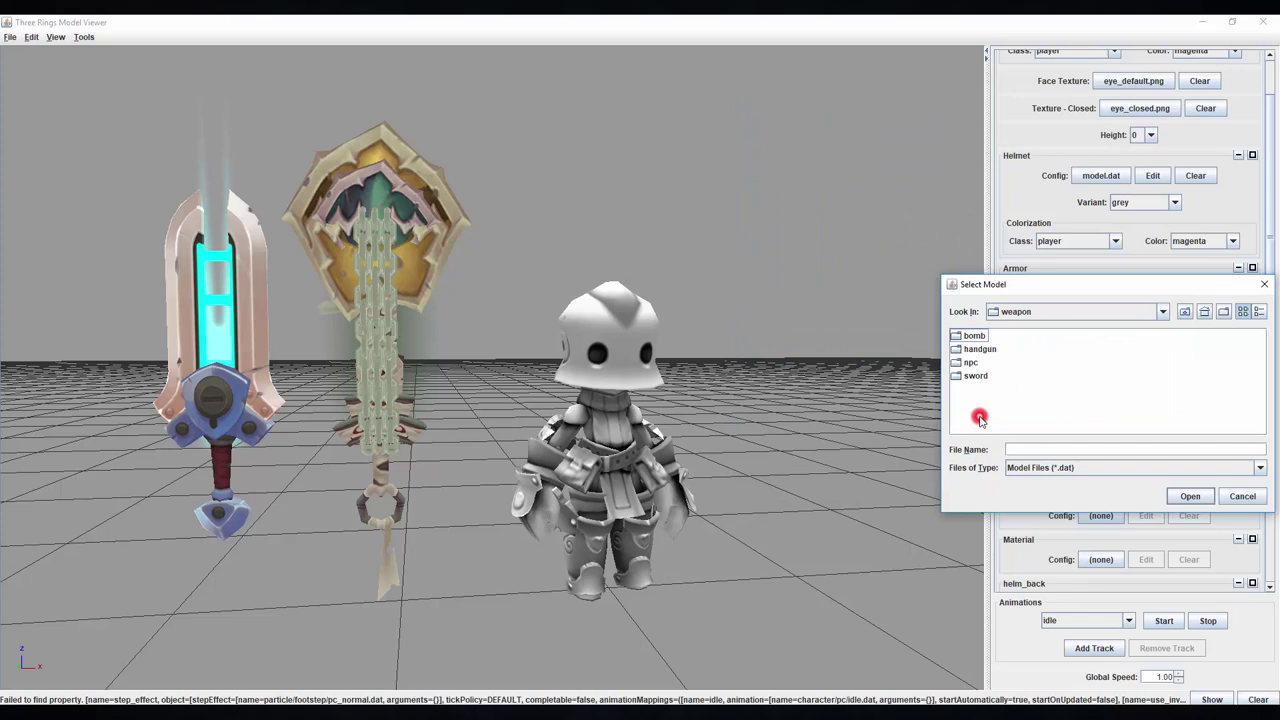
double_click(975, 376)
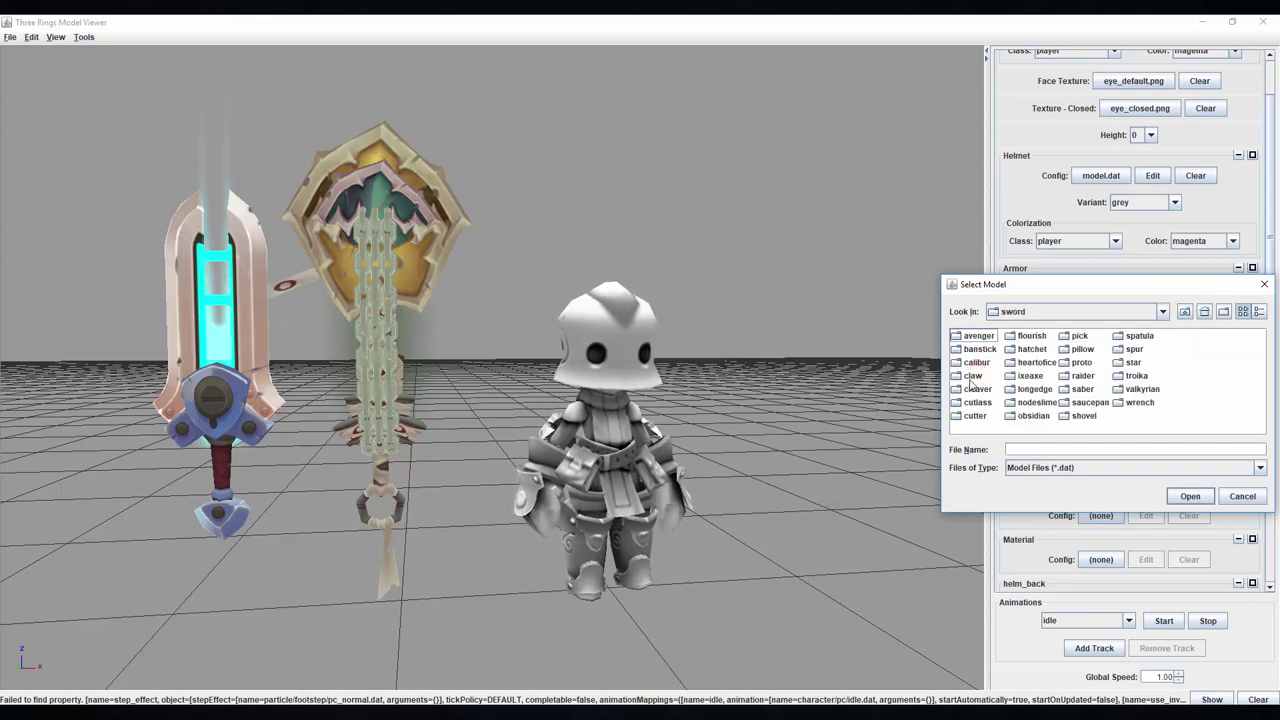
double_click(977, 363)
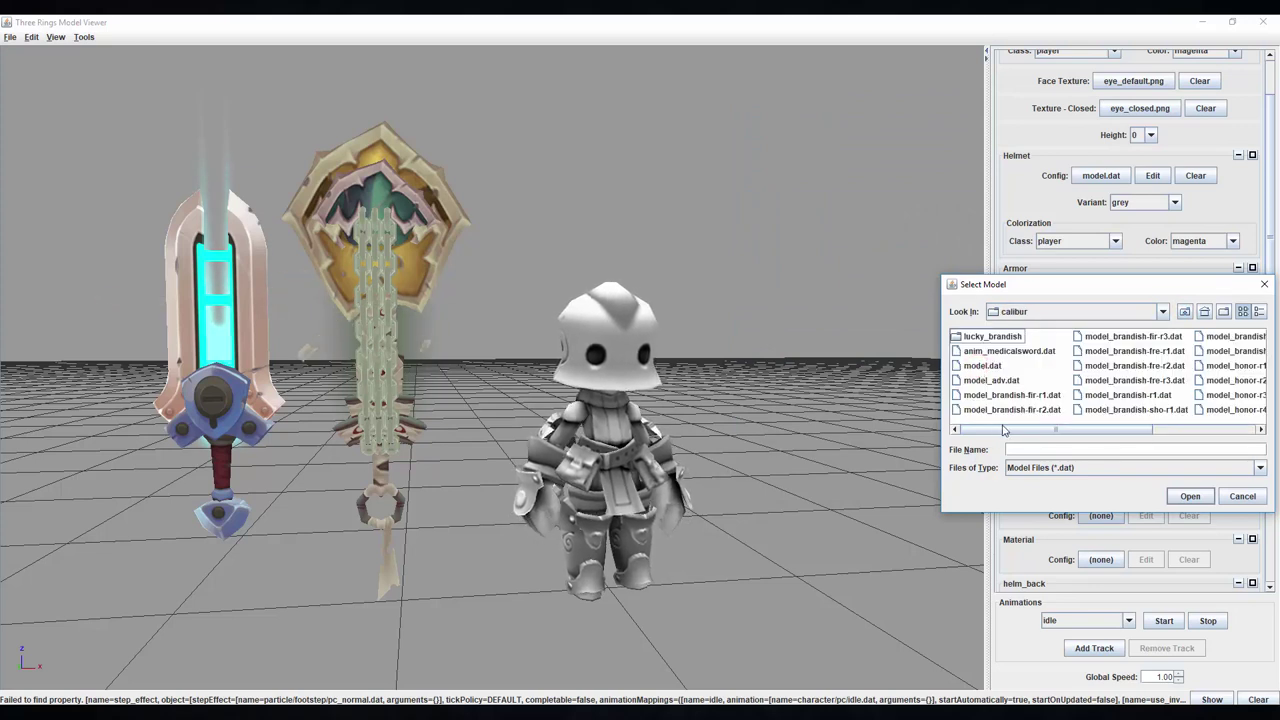
left_click_drag(1004, 430, 1074, 433)
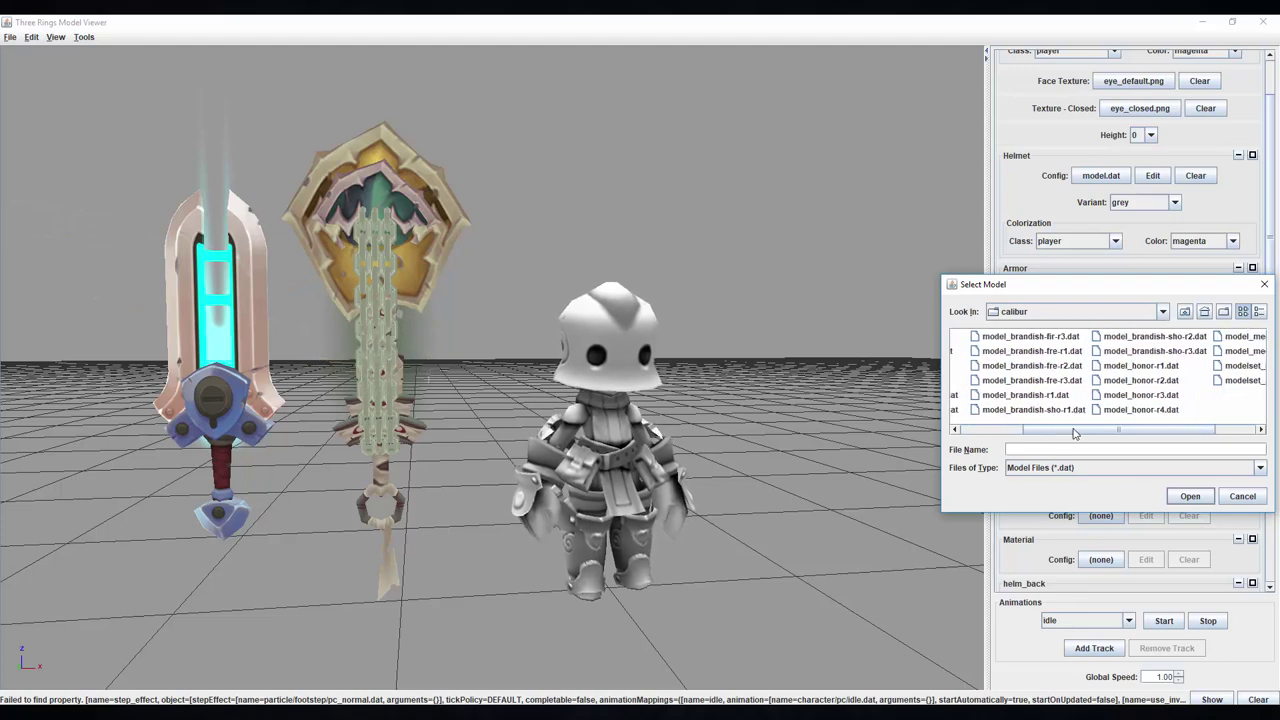
double_click(1057, 382)
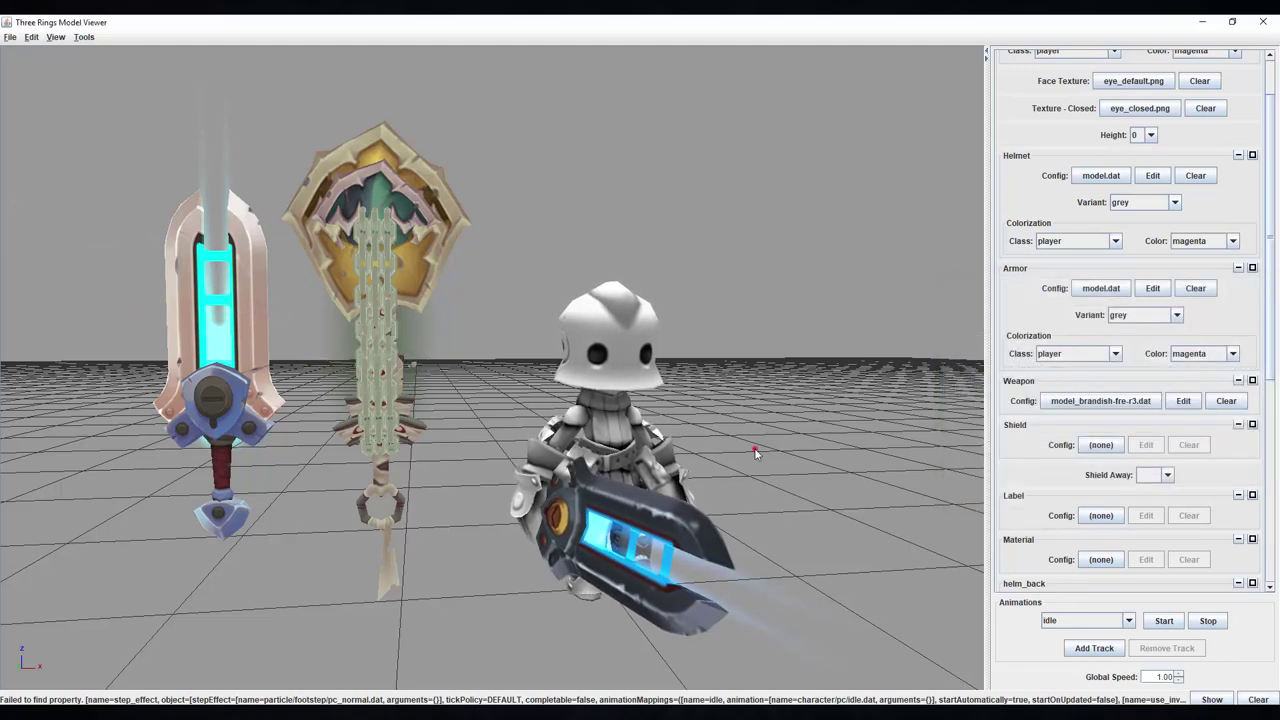
left_click_drag(755, 453, 852, 477)
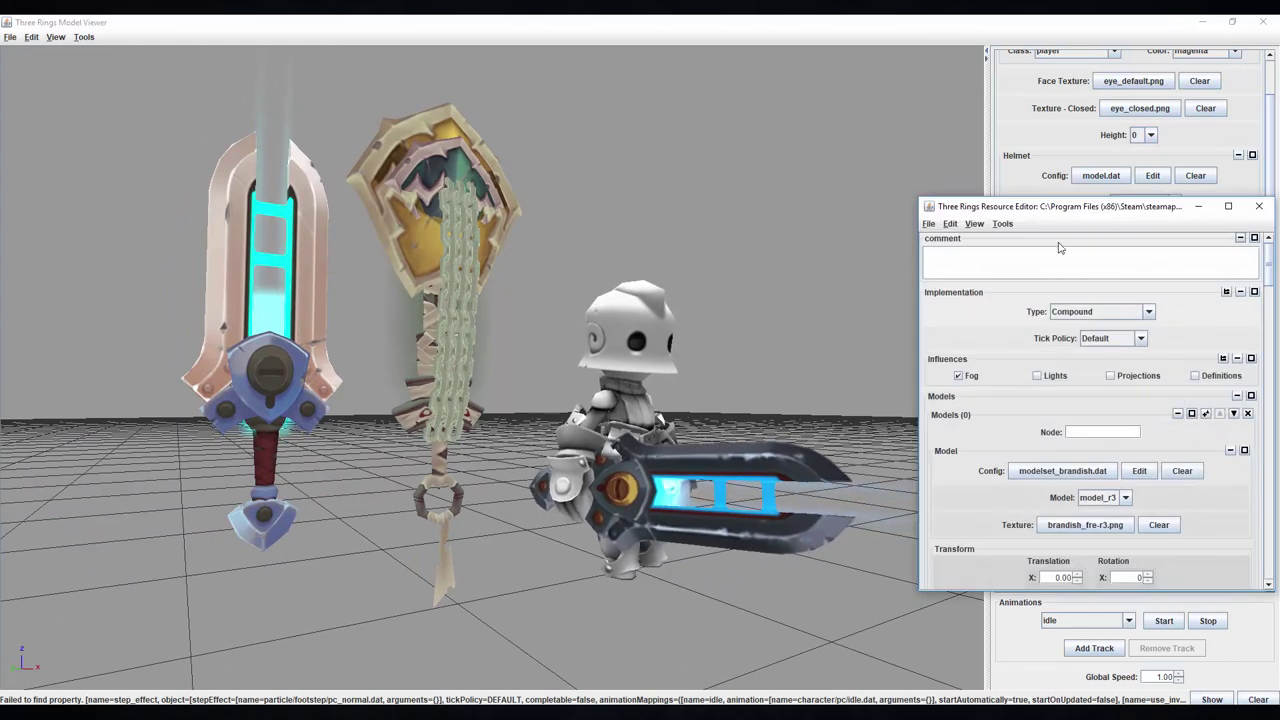
Step: Change the sword's texture to skin_advcalibur.png in the Resource Editor
left_click_drag(1092, 200, 1045, 123)
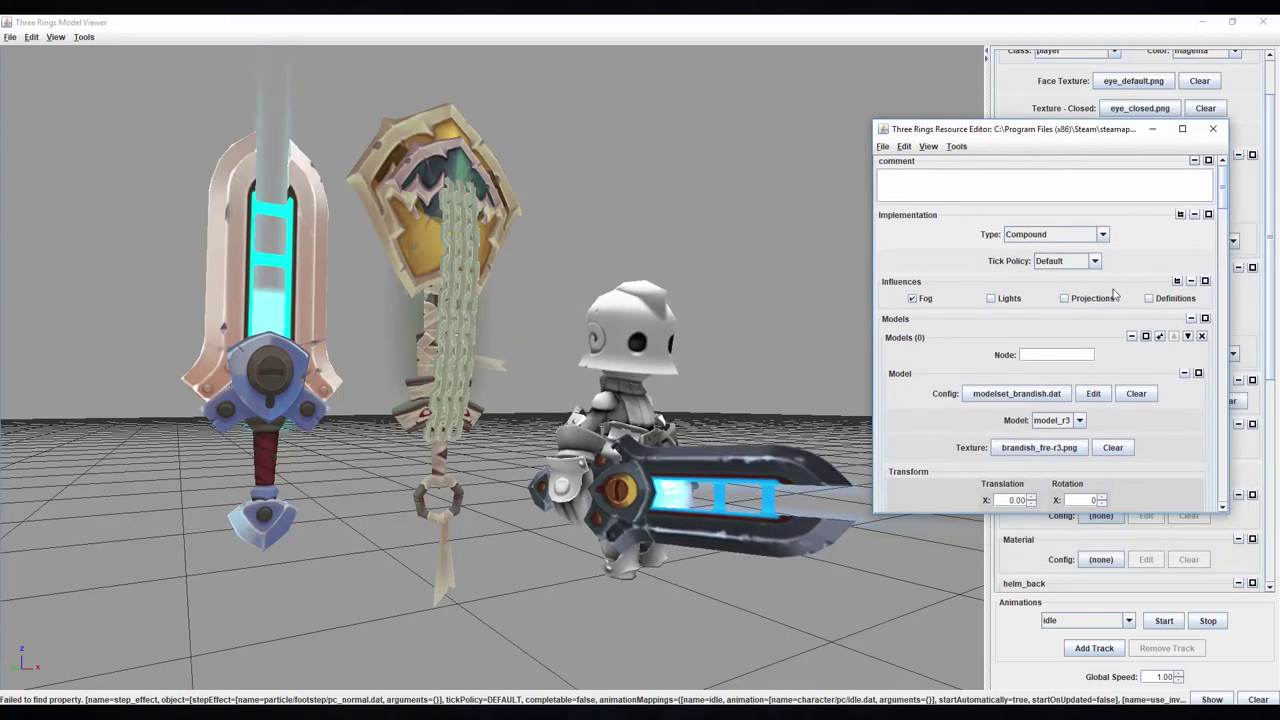
scroll(1115, 295, "down", 3)
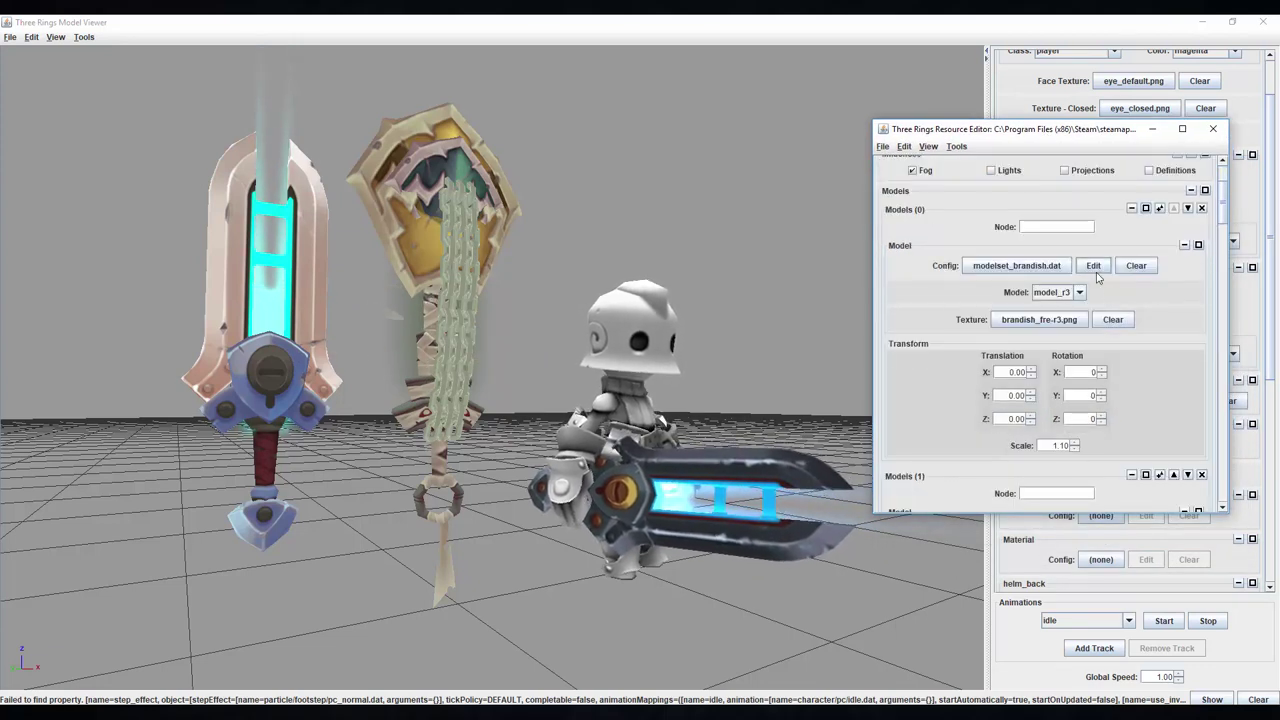
scroll(1096, 270, "down", 3)
scroll(1096, 268, "up", 2)
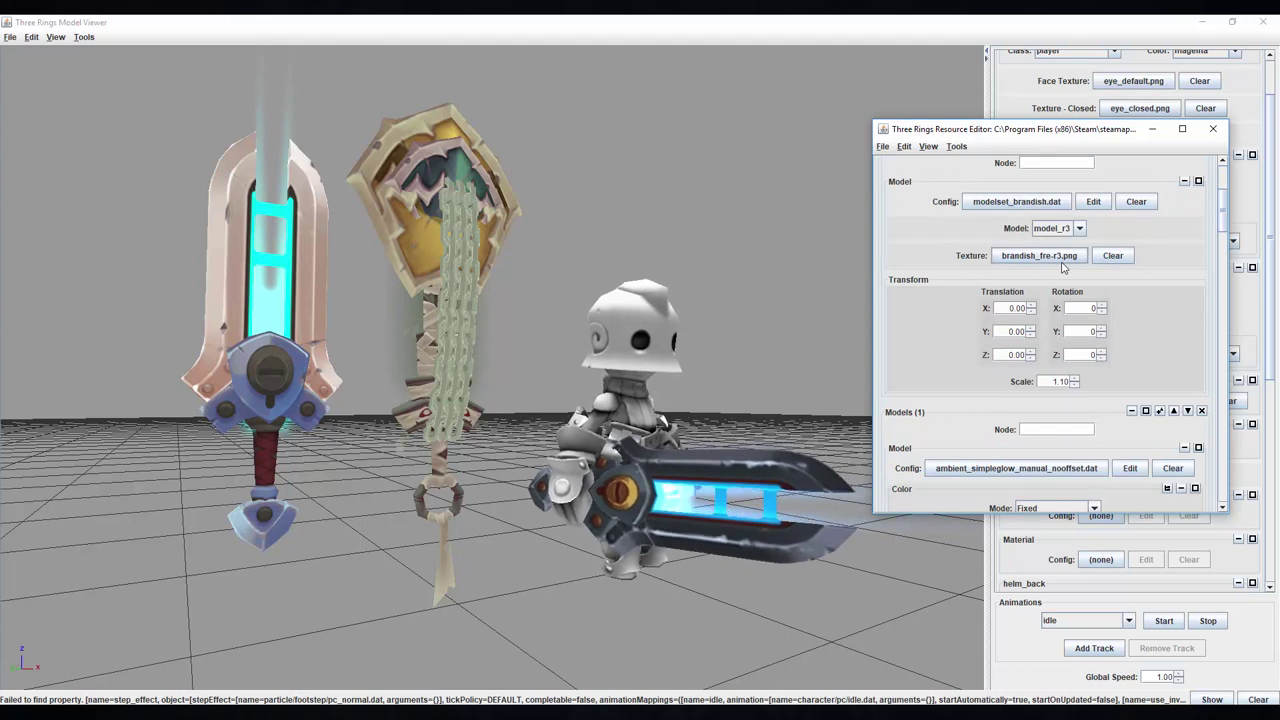
left_click(1061, 260)
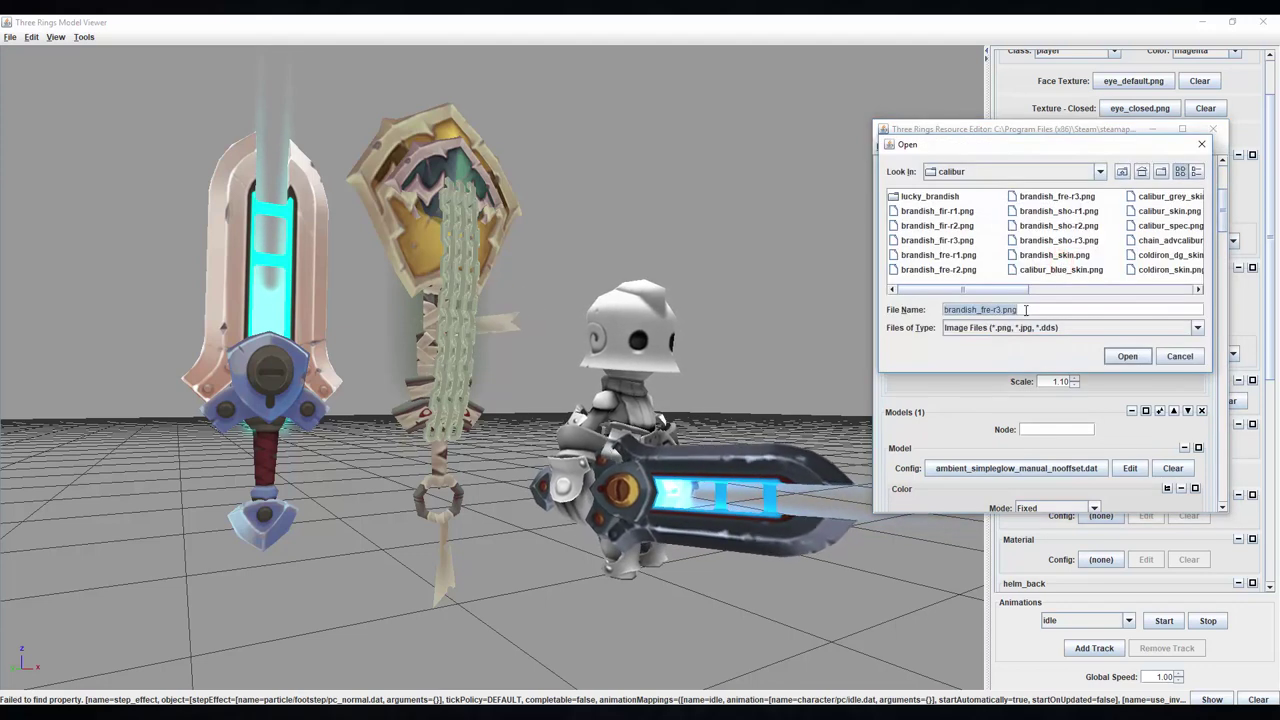
left_click(1006, 146)
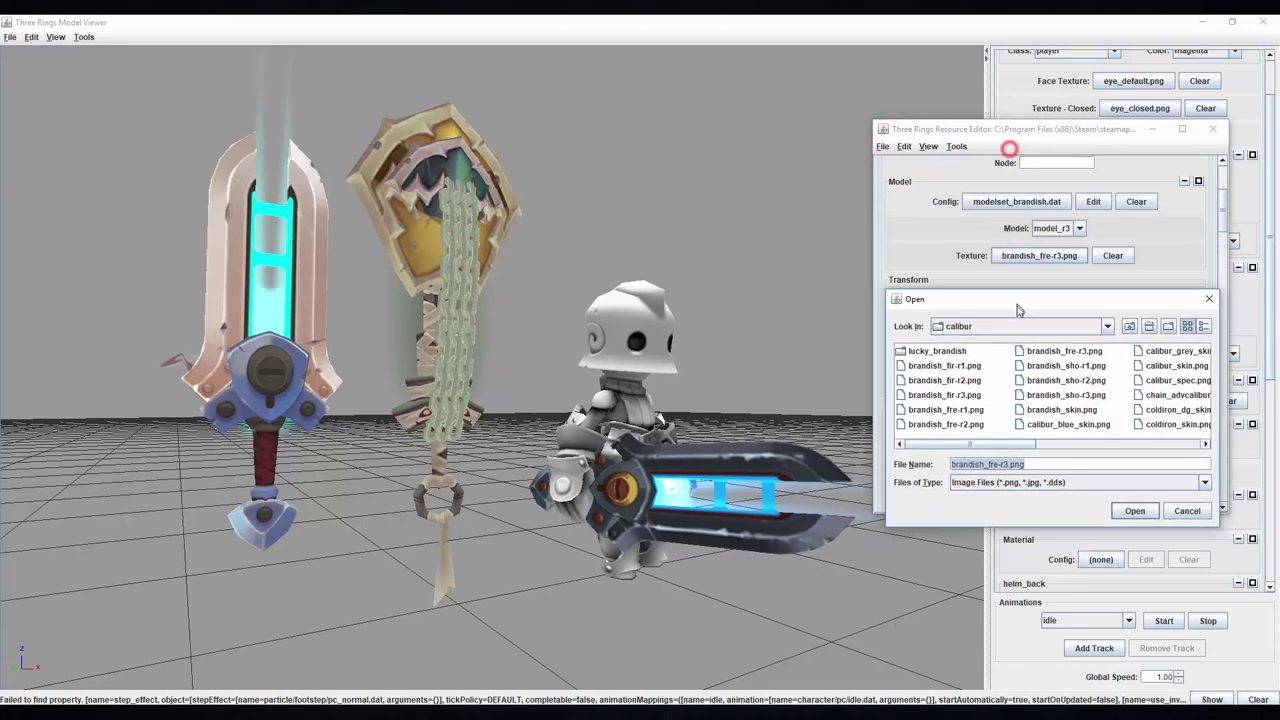
scroll(1040, 390, "down", 3)
left_click(1044, 372)
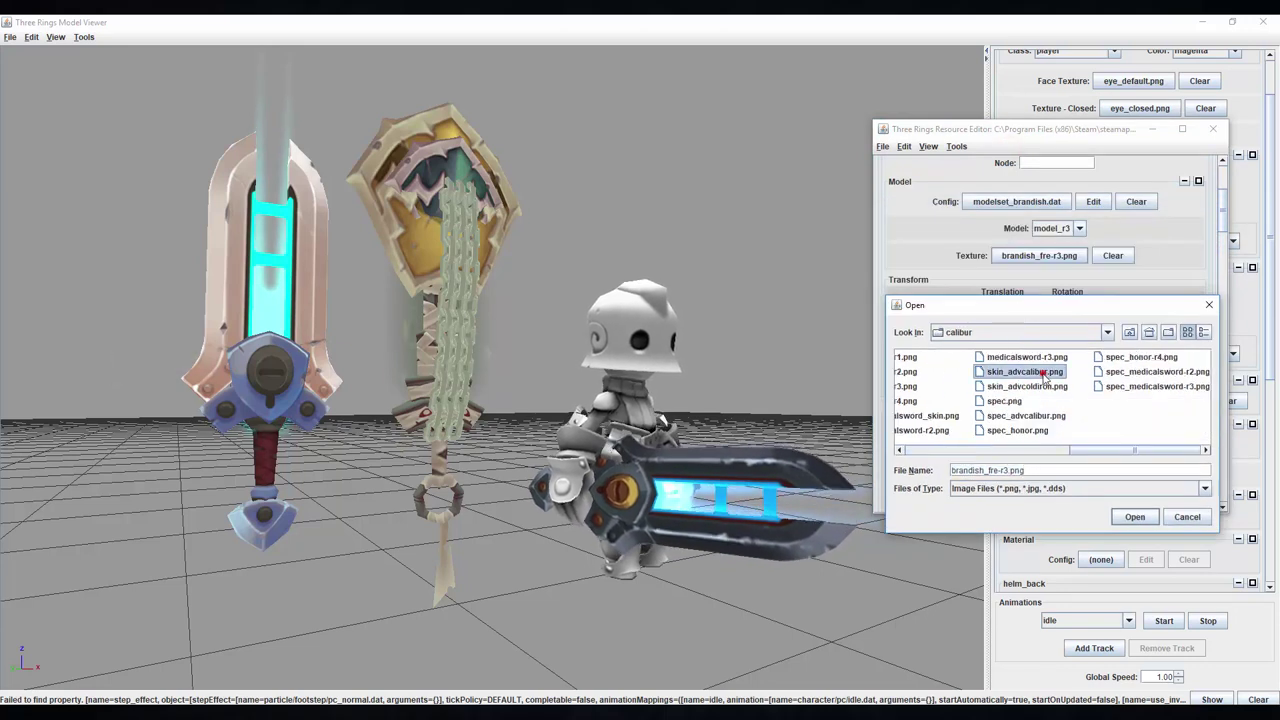
left_click(1134, 516)
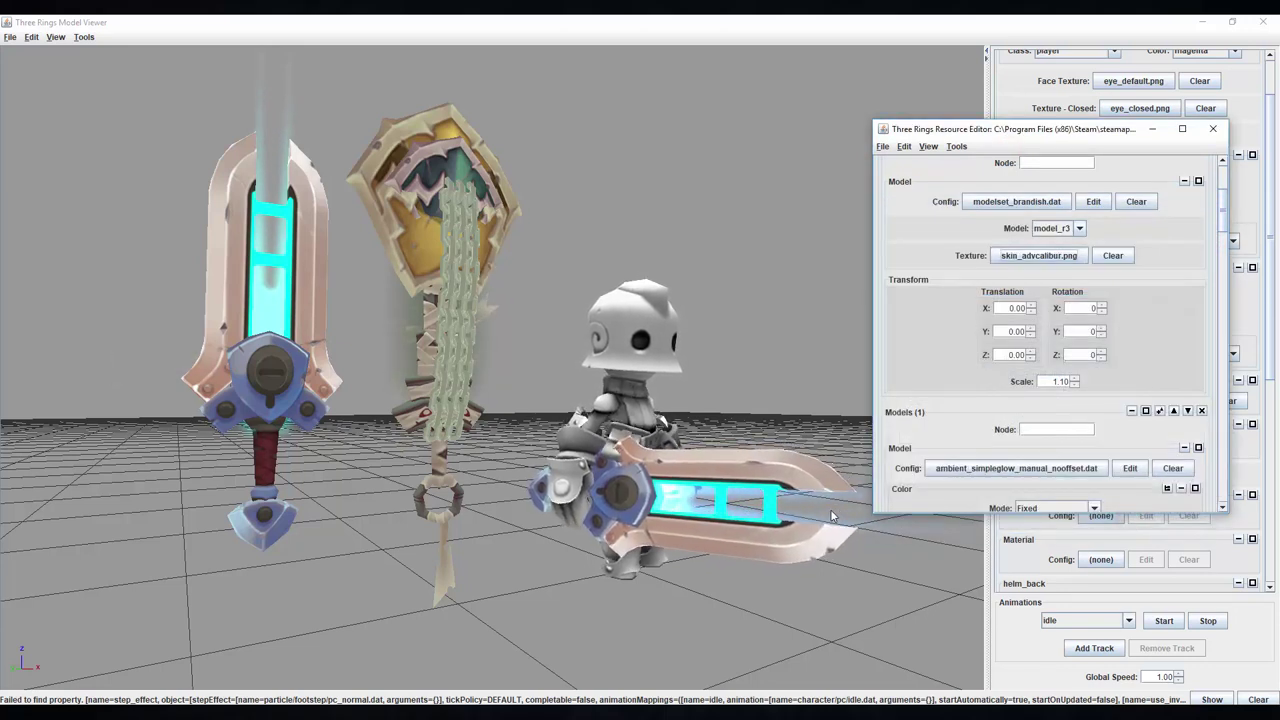
Step: Switch the sword's model to model_r1 and equip scabard/model.dat as the shield
left_click(1055, 228)
left_click(1058, 258)
left_click(1056, 229)
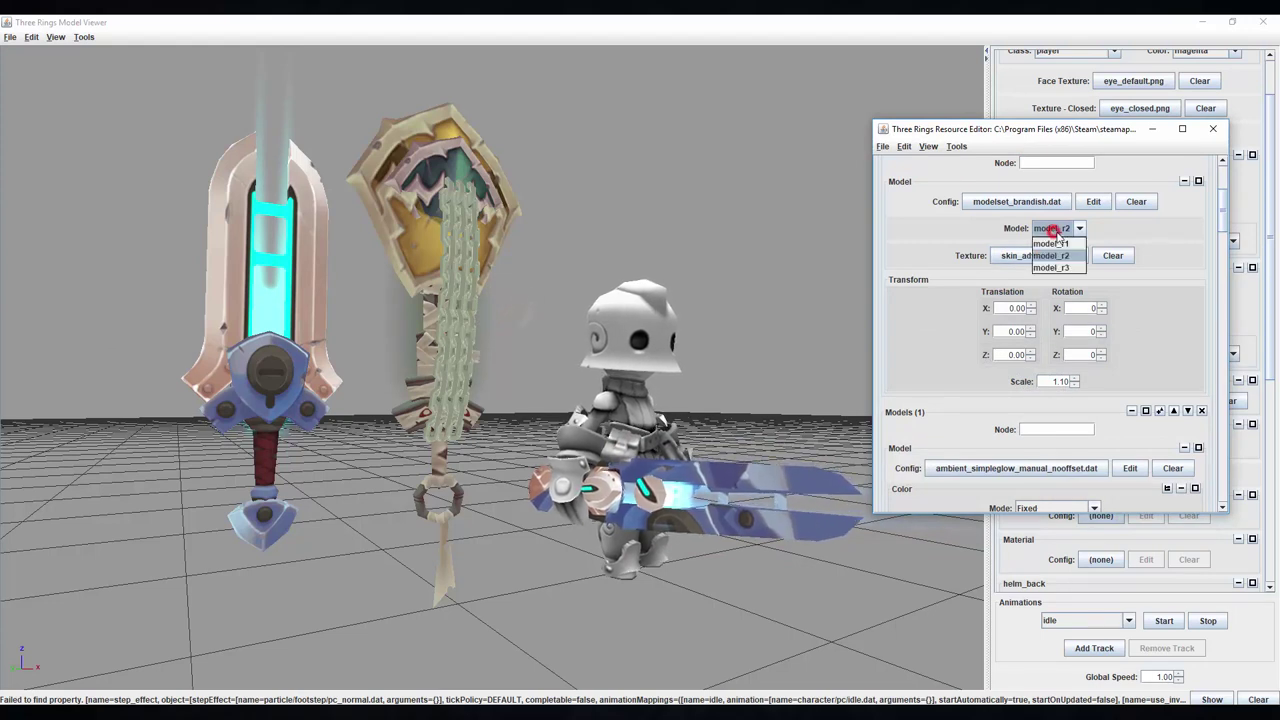
left_click(1062, 244)
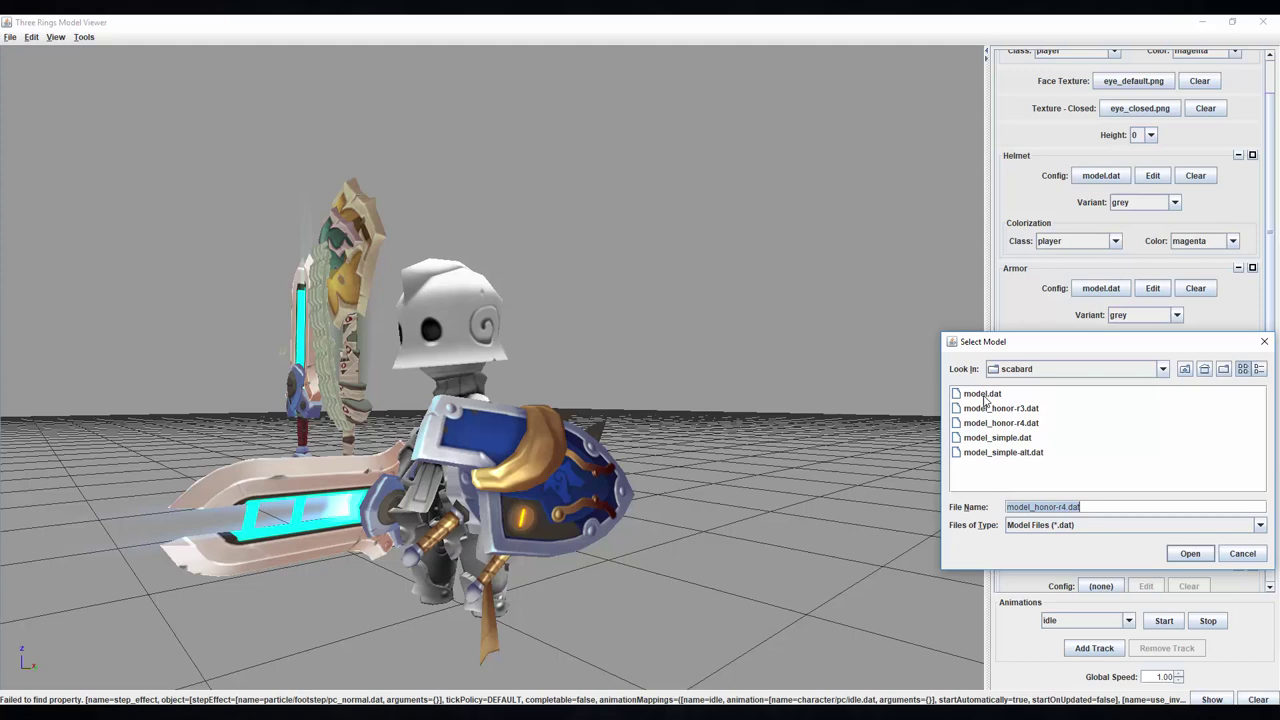
double_click(984, 399)
left_click_drag(723, 500, 715, 517)
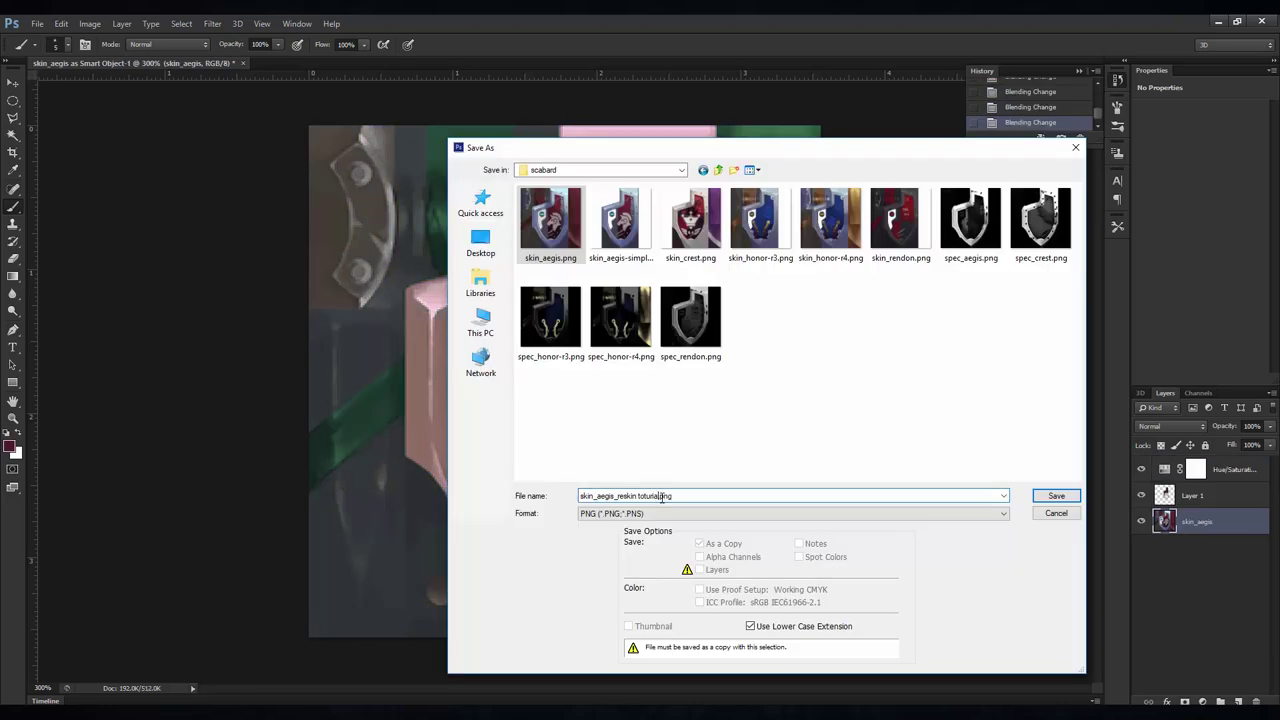
Step: Confirm saving the recoloured shield texture as skin_aegis_reskin toturial.png in PNG format
key("Return")
key("Return")
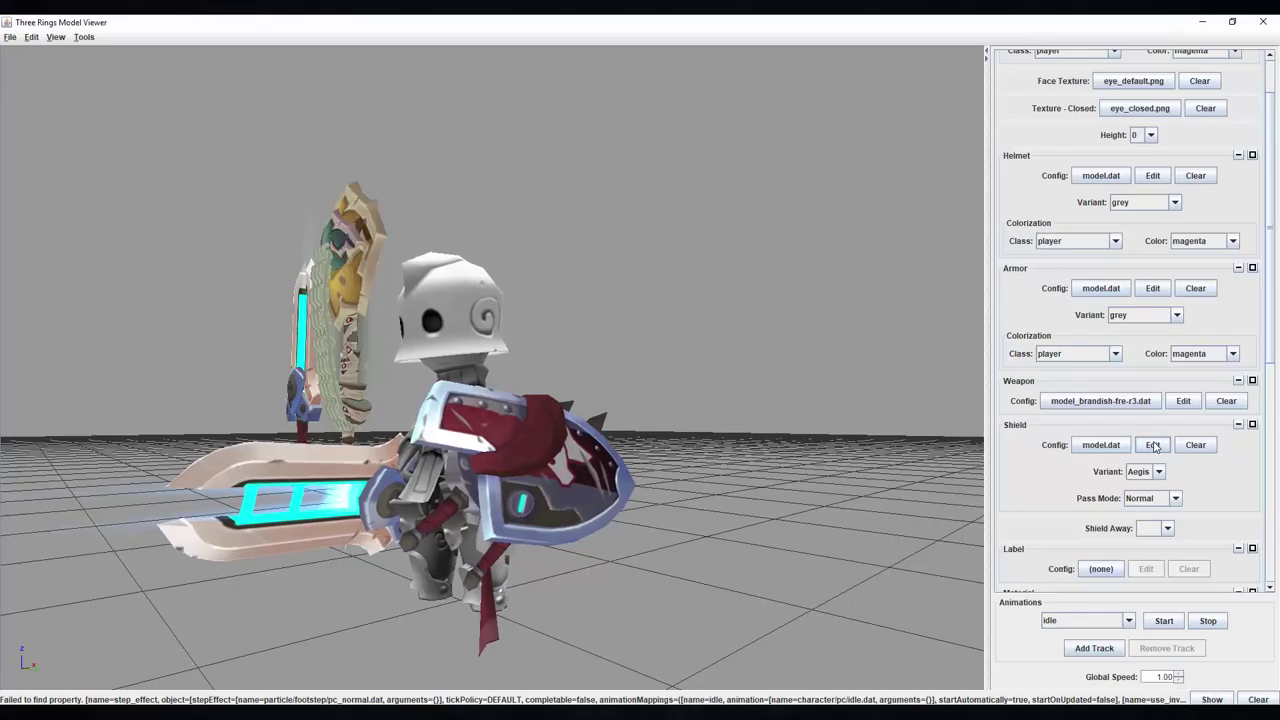
Step: Set the shield material's texture to skin_aegis_reskin toturial.png
left_click(1153, 444)
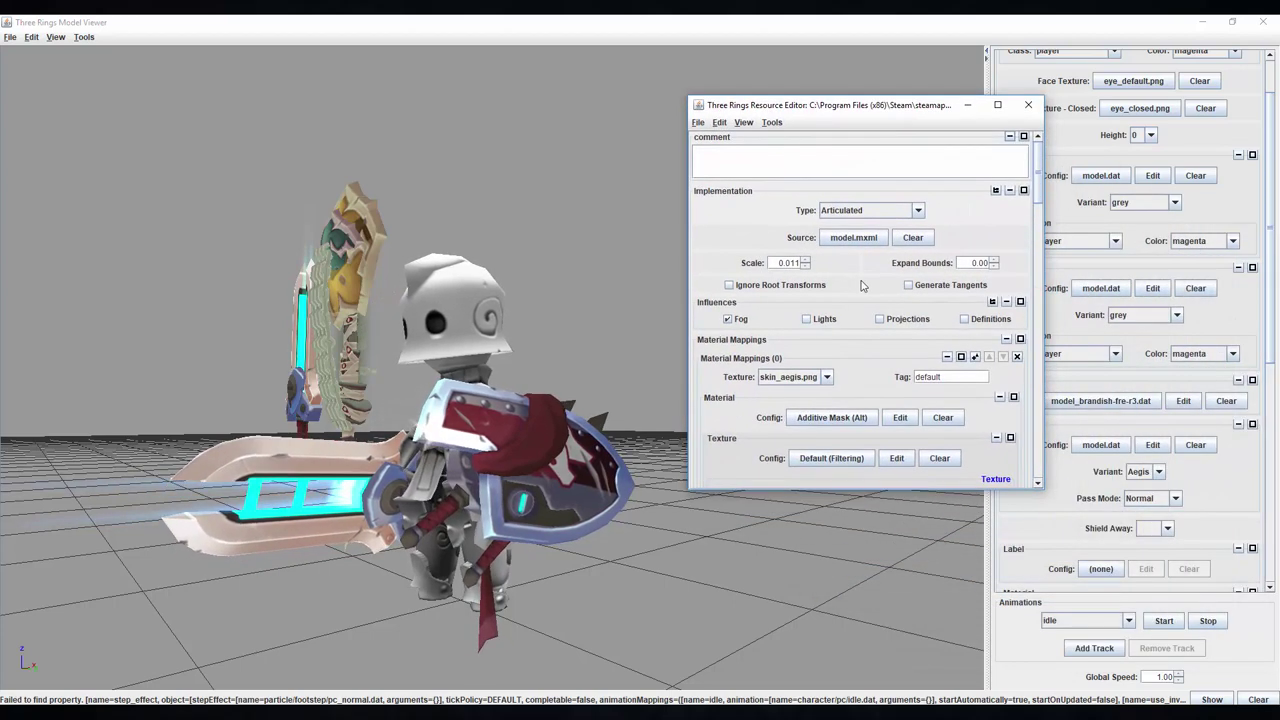
scroll(862, 286, "down", 3)
scroll(868, 305, "down", 1)
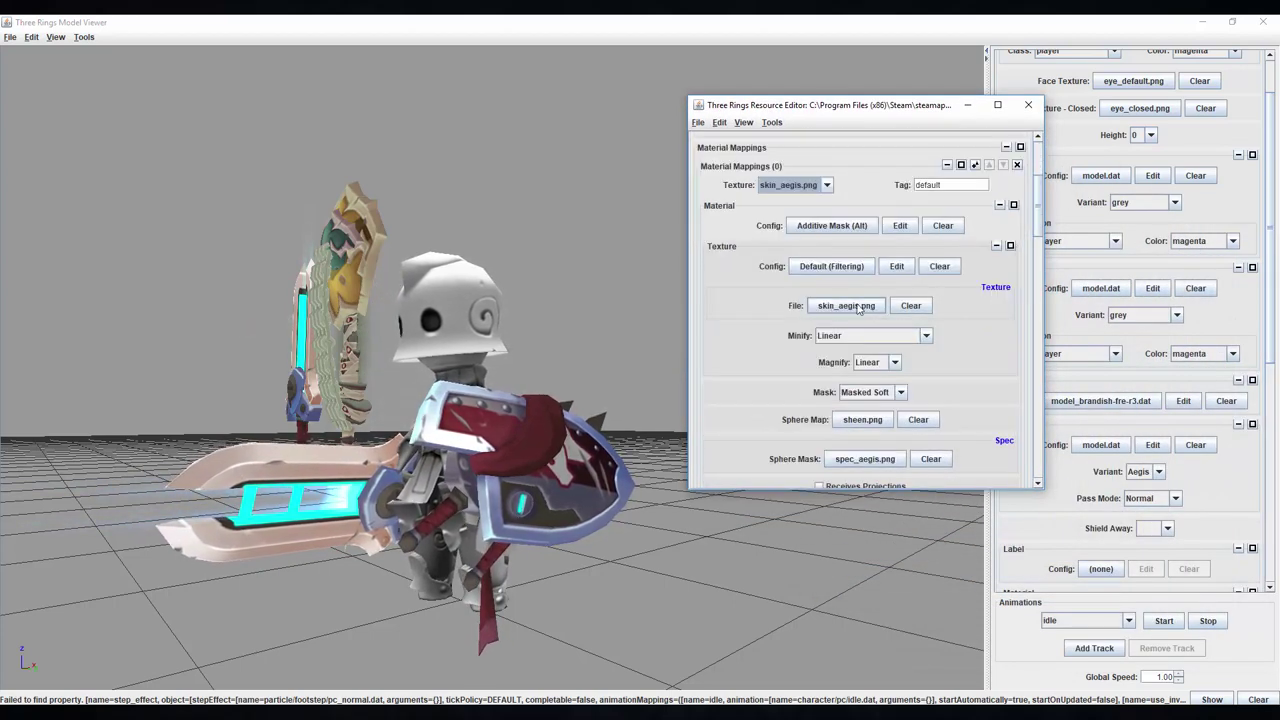
left_click(855, 306)
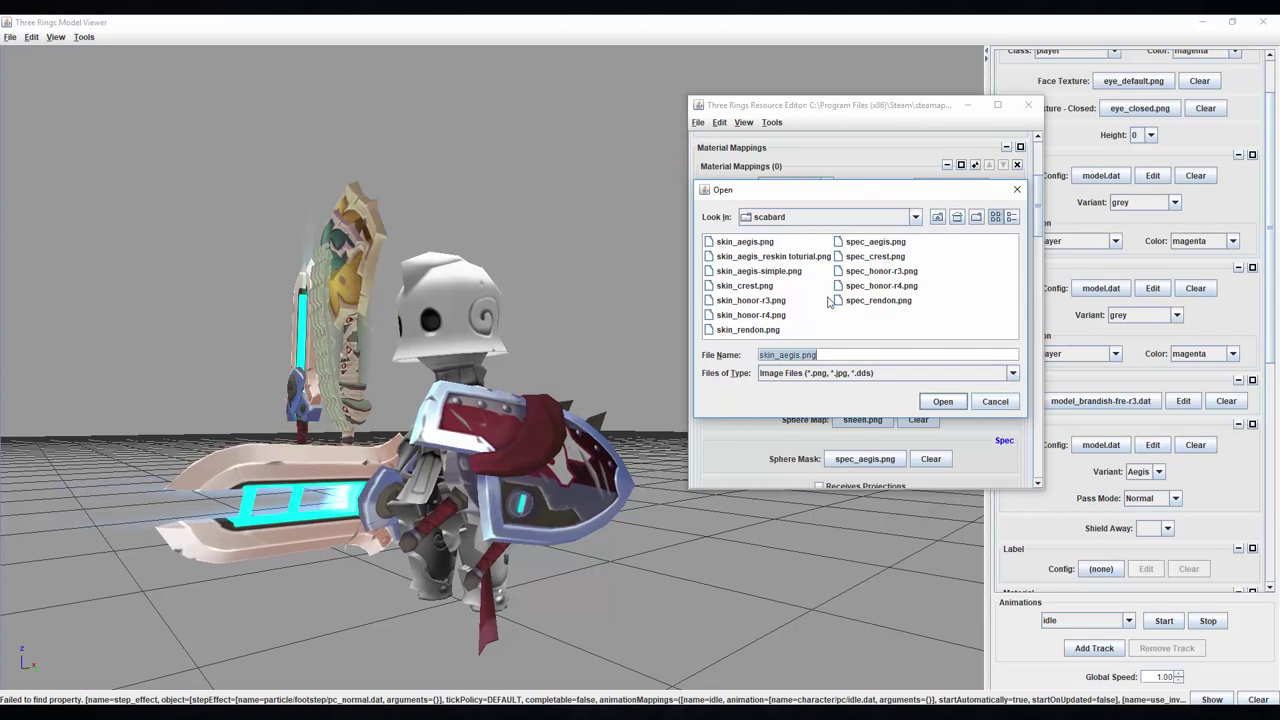
left_click(812, 256)
left_click(942, 401)
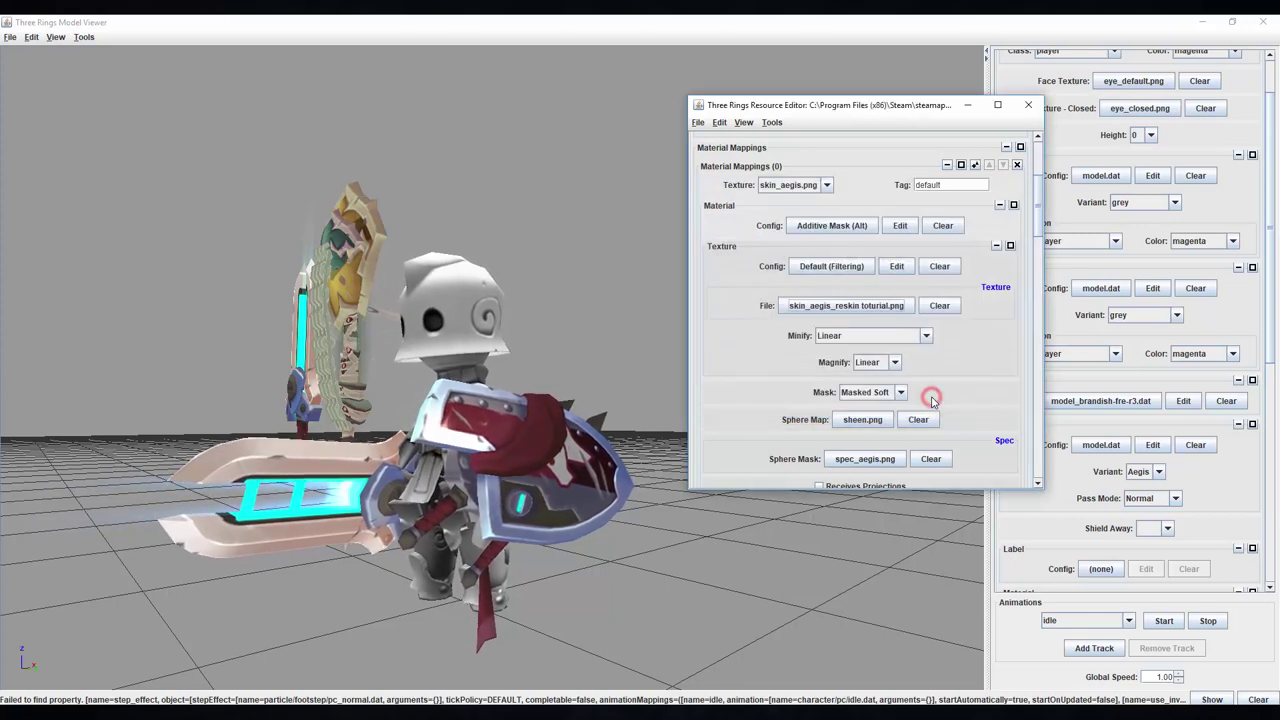
Step: Give the Aegis option the reskinned texture too, then orbit to check the shield
scroll(854, 238, "down", 10)
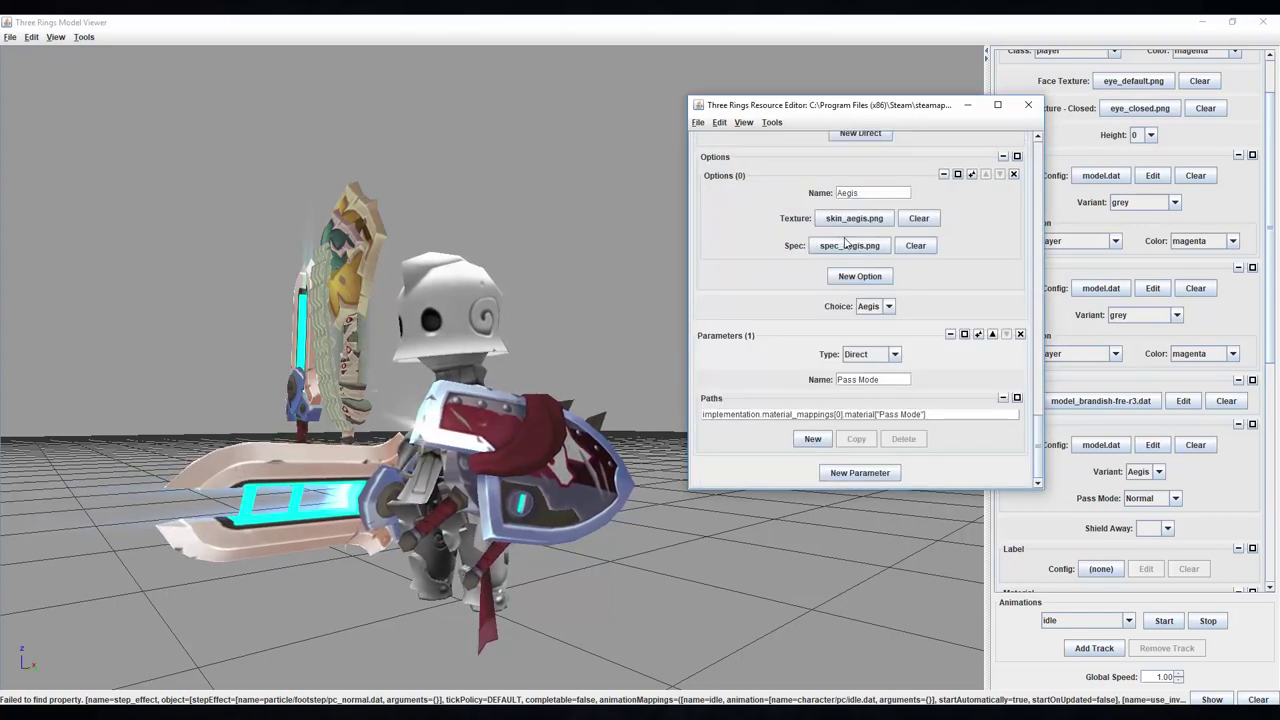
left_click(848, 218)
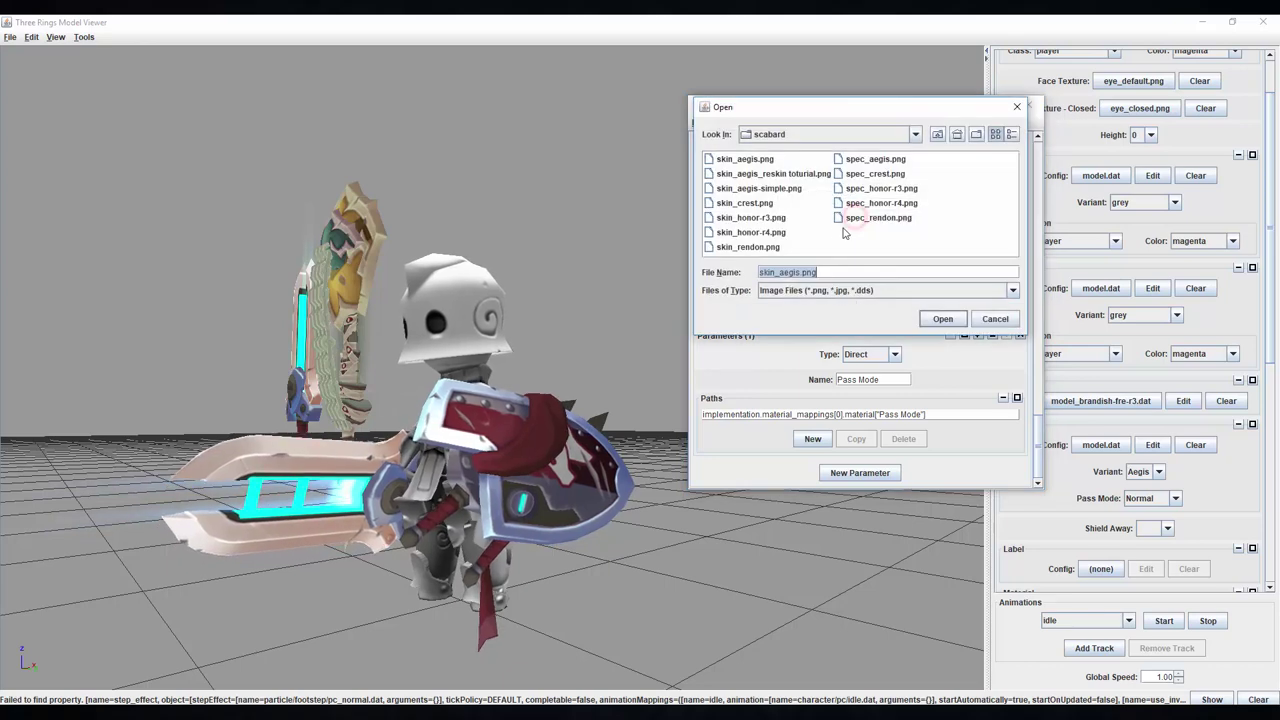
double_click(770, 174)
left_click(507, 357)
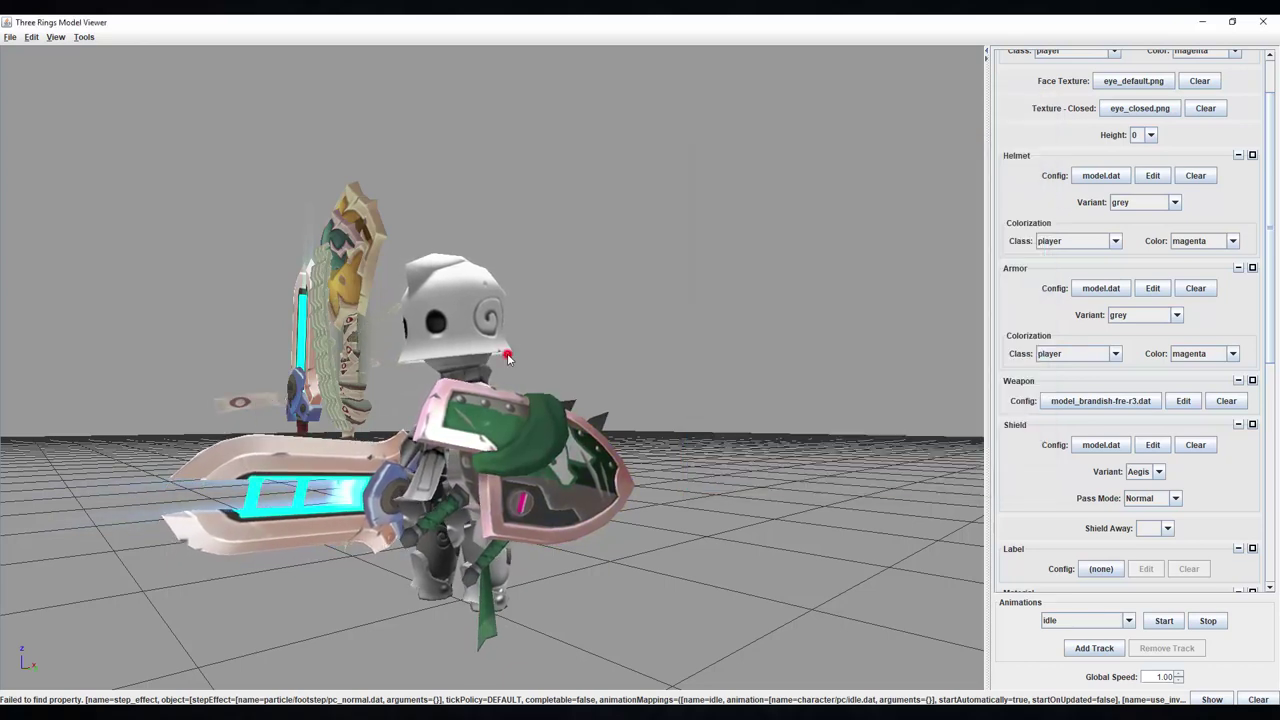
left_click_drag(507, 357, 605, 468)
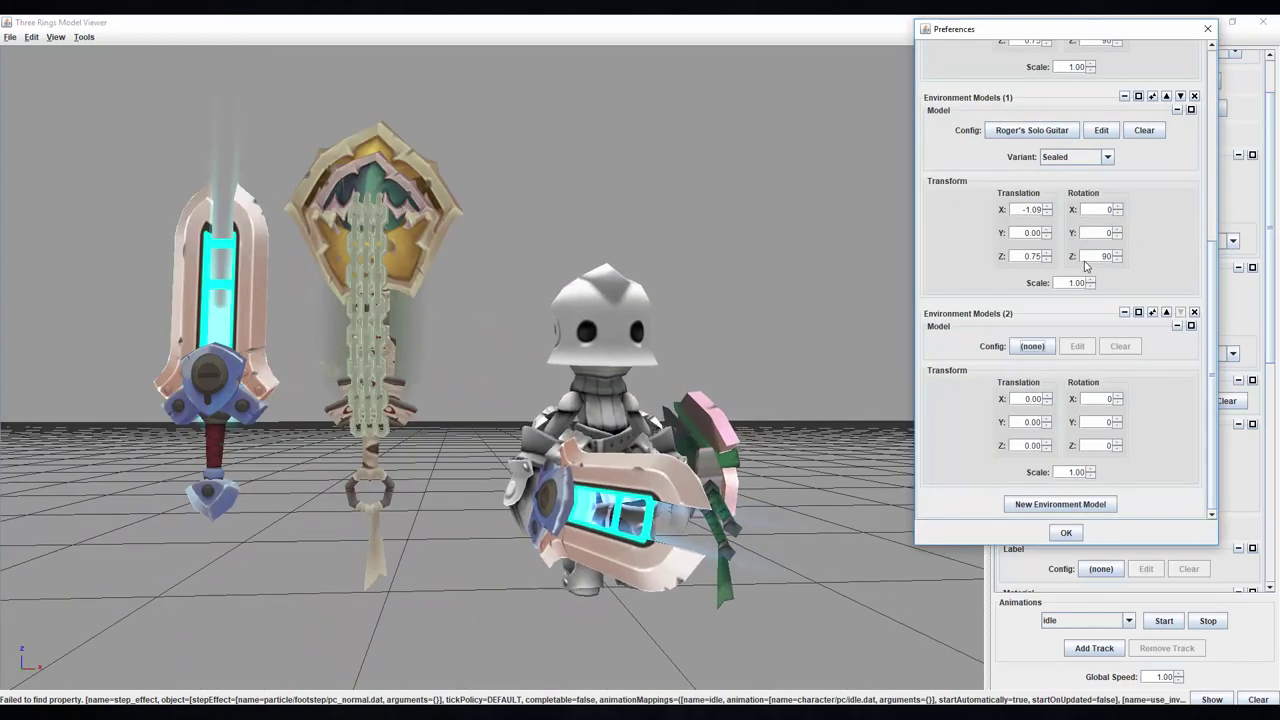
Step: Preview the Gran Faust and Divine Avenger variants, then switch back to Sealed
left_click(1089, 160)
left_click(1080, 195)
left_click(1085, 155)
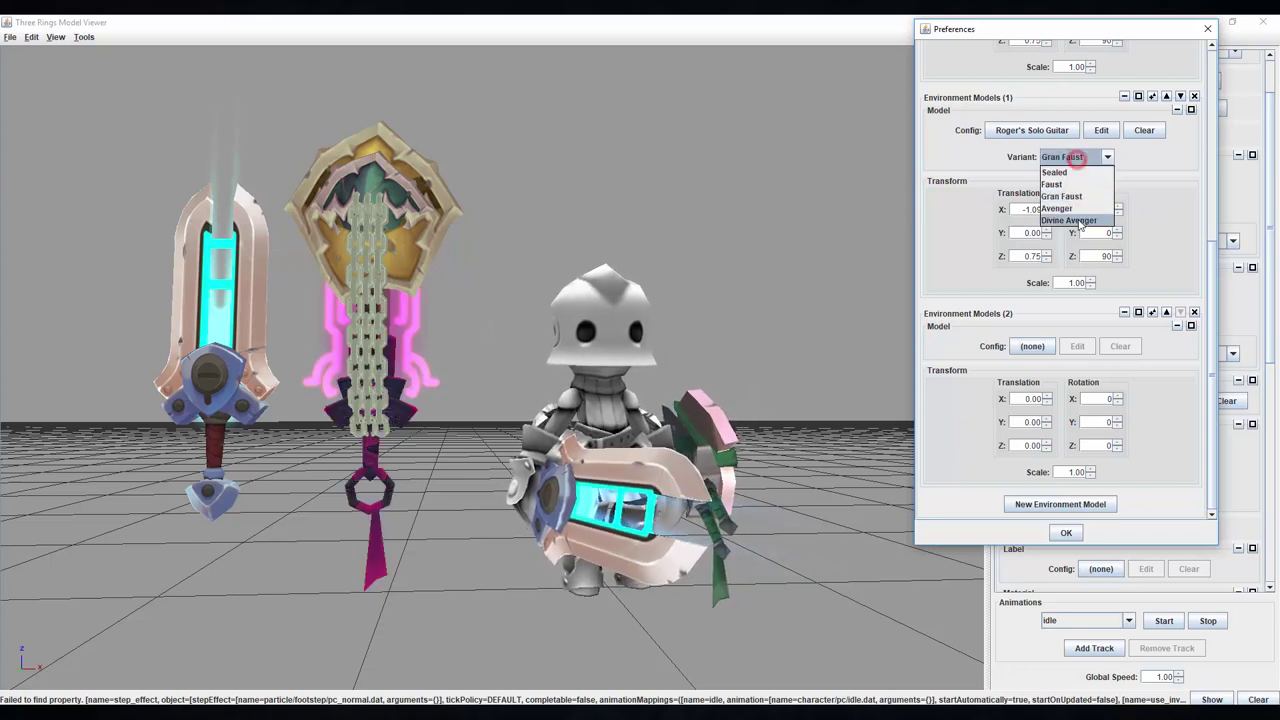
left_click(1080, 220)
left_click(1085, 157)
left_click(1068, 173)
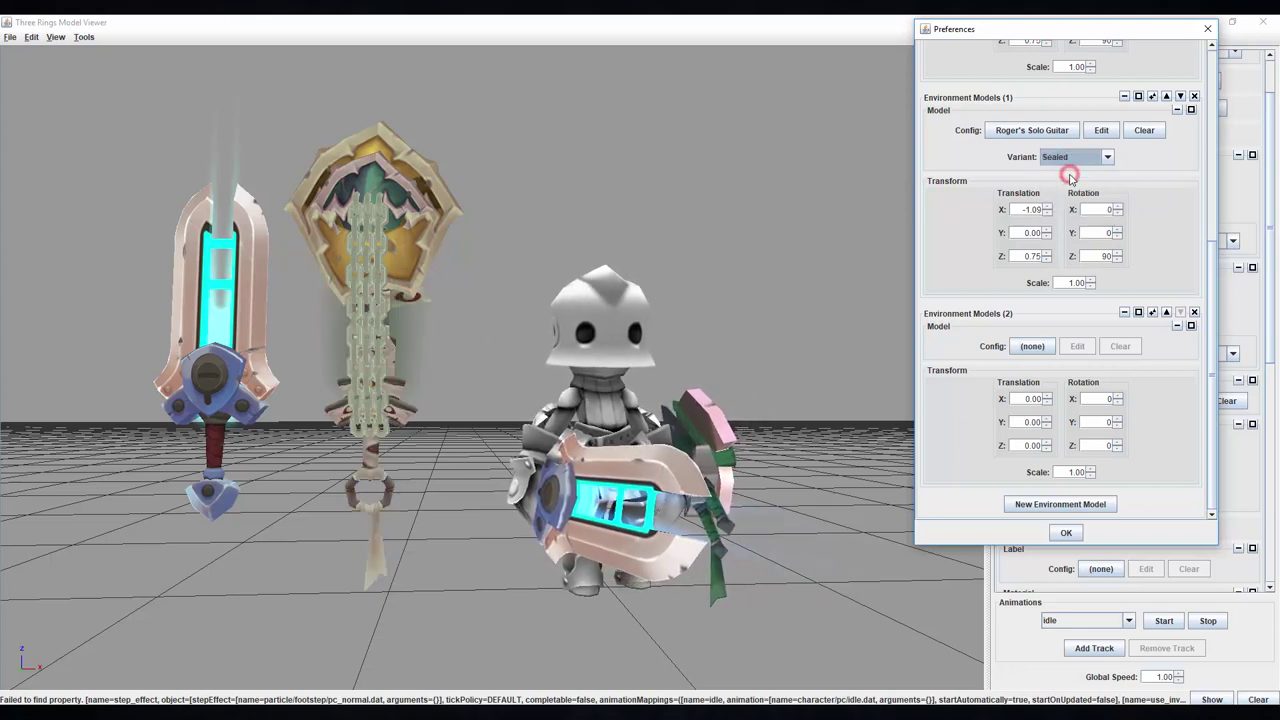
Step: Open the guitar environment model's config and scroll through its sections
left_click(1095, 132)
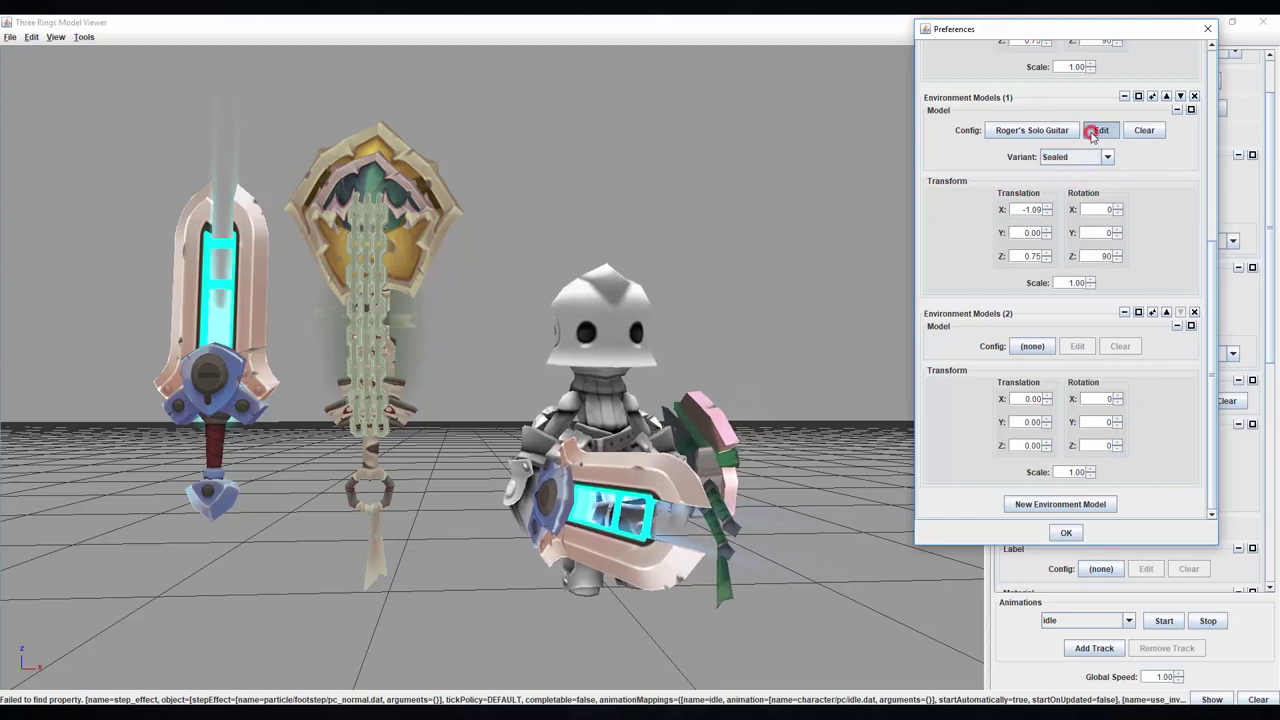
scroll(1081, 197, "down", 5)
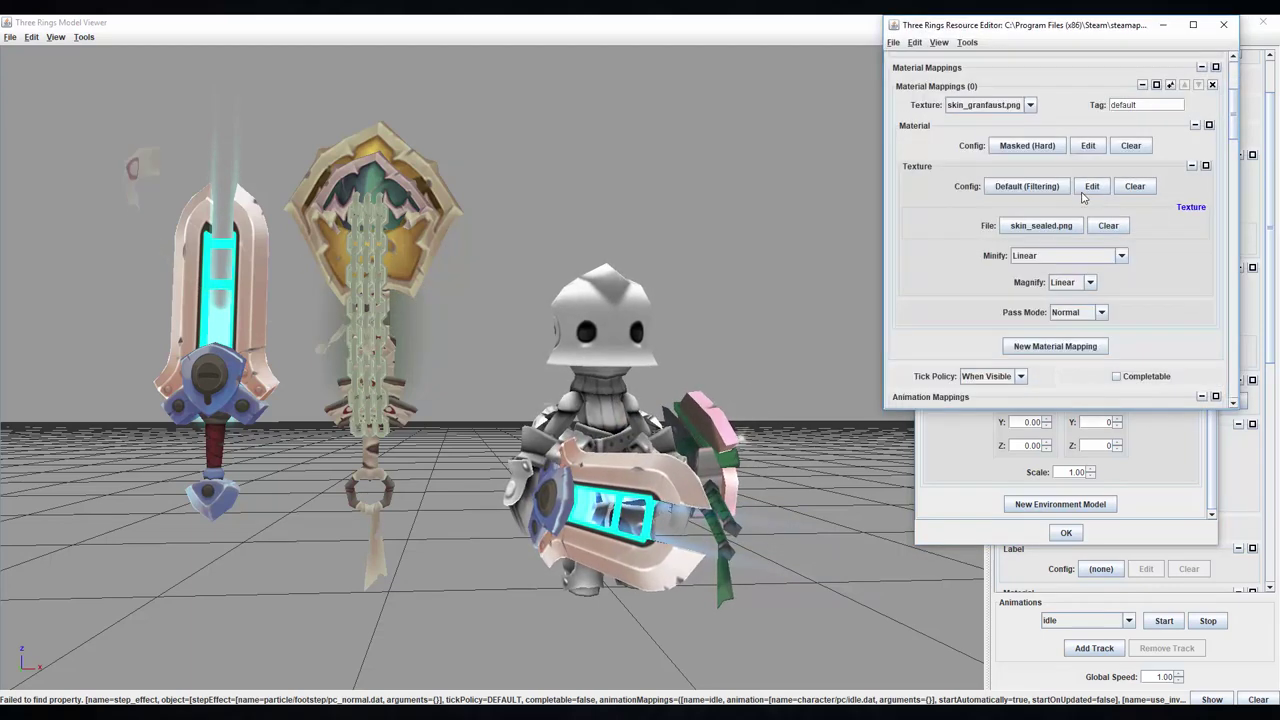
scroll(1226, 115, "up", 2)
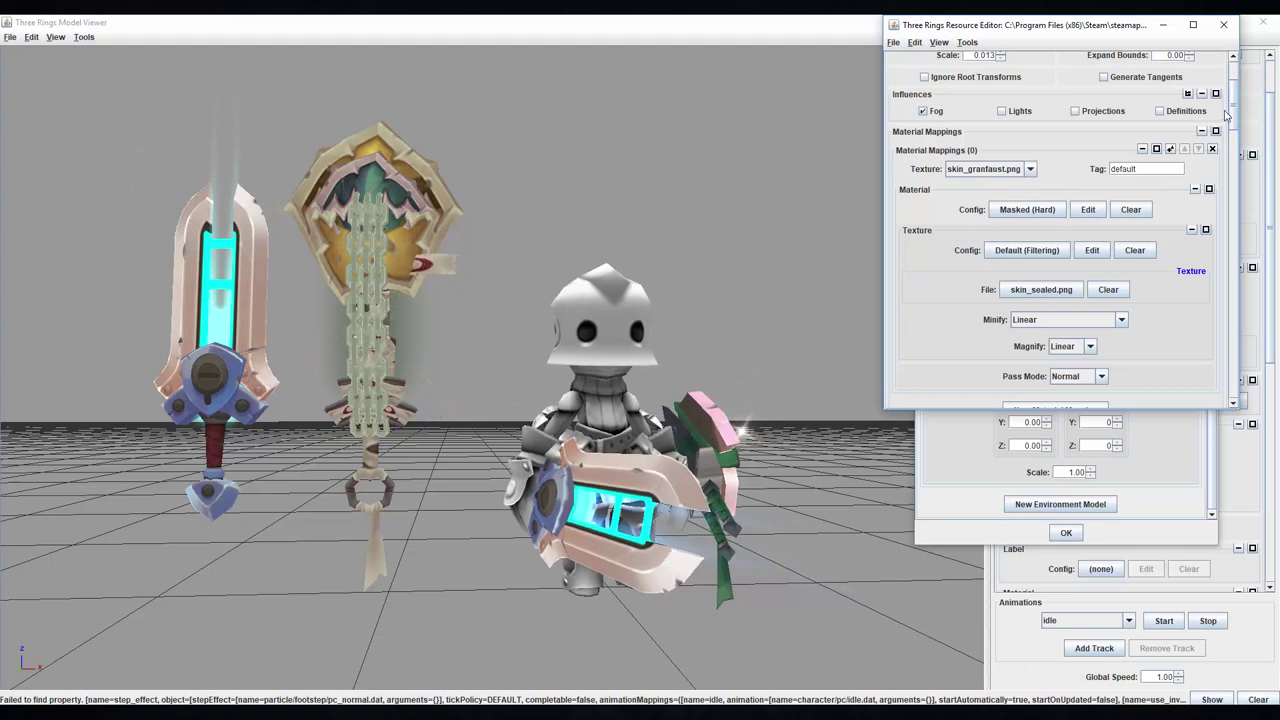
scroll(1228, 118, "down", 15)
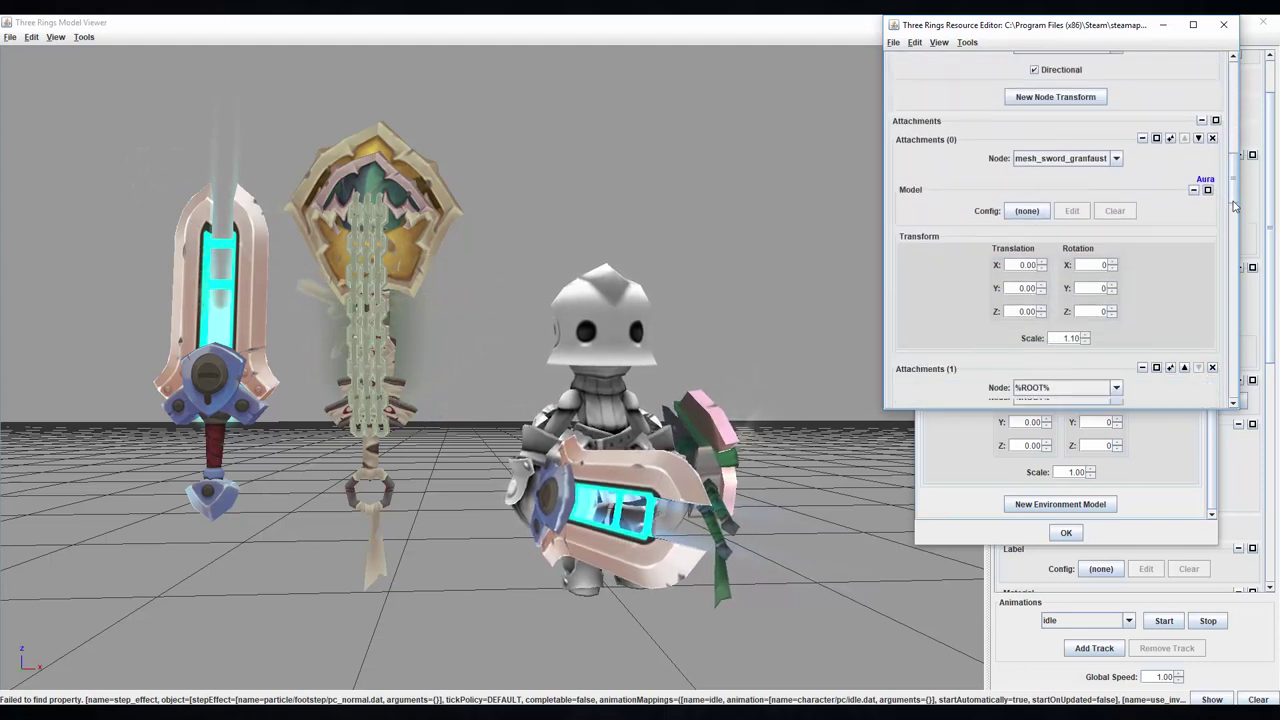
scroll(1234, 205, "down", 8)
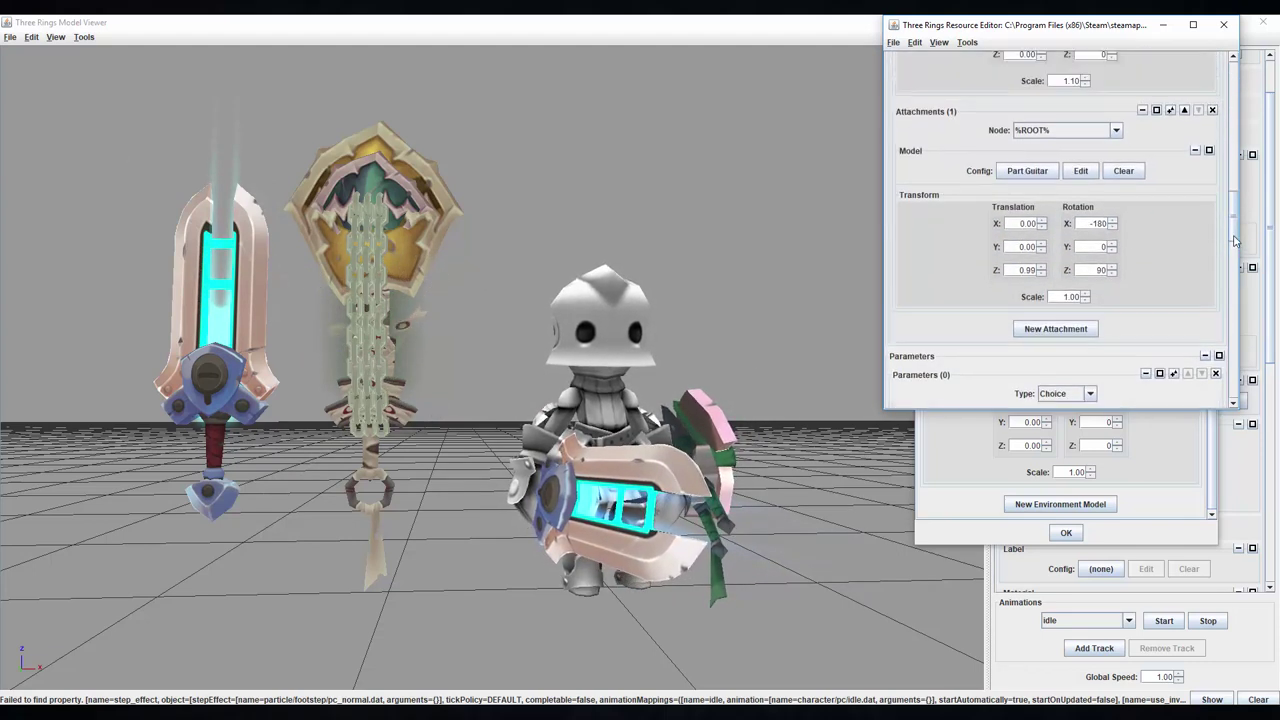
Step: Open the nested model_r3.dat config and move its editor aside
left_click(1080, 171)
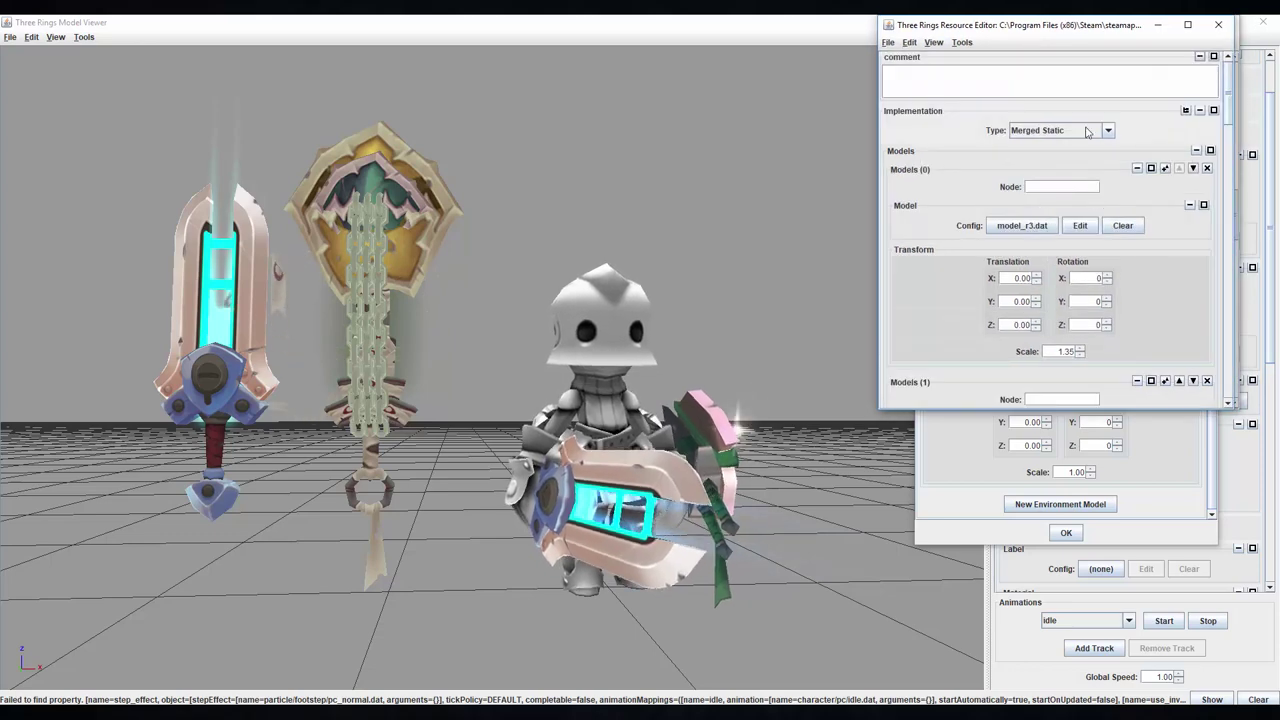
left_click_drag(1130, 25, 1051, 82)
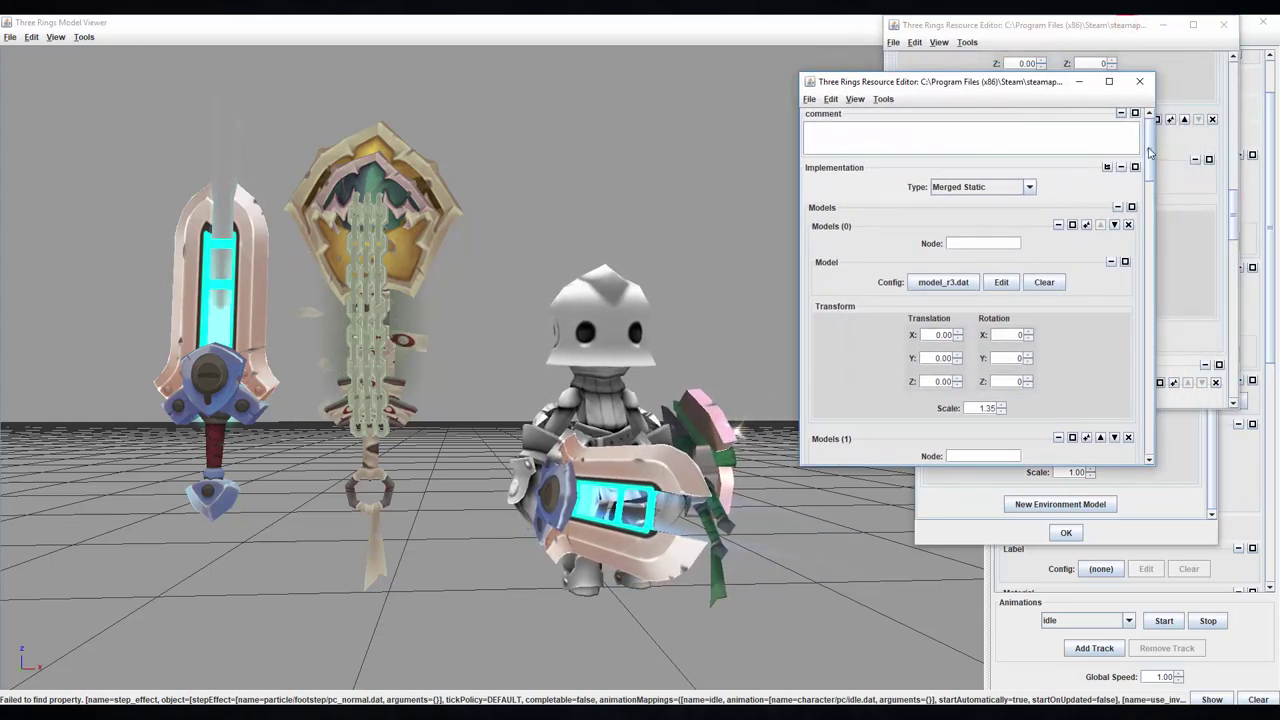
left_click_drag(1149, 152, 1151, 245)
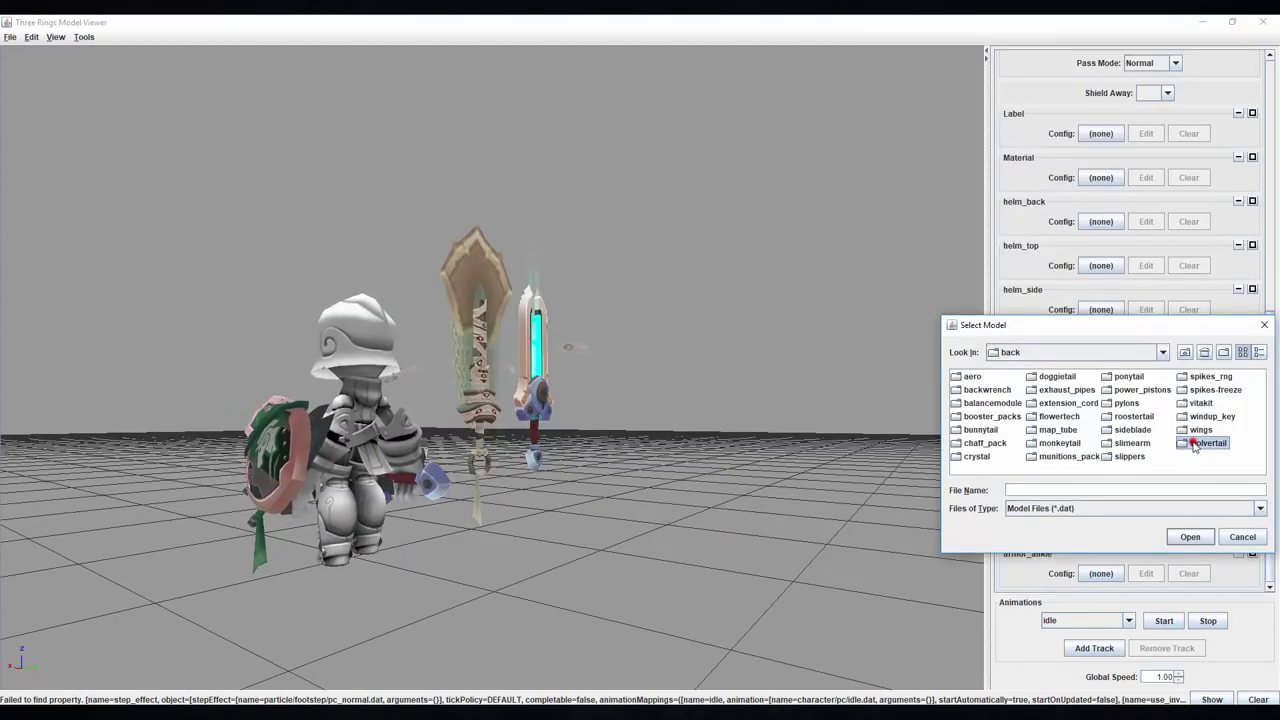
Step: Load model_tail-pmo-scd.dat from the wolvertail folder and orbit in close on the tail
double_click(1193, 443)
left_click_drag(1062, 470, 1178, 483)
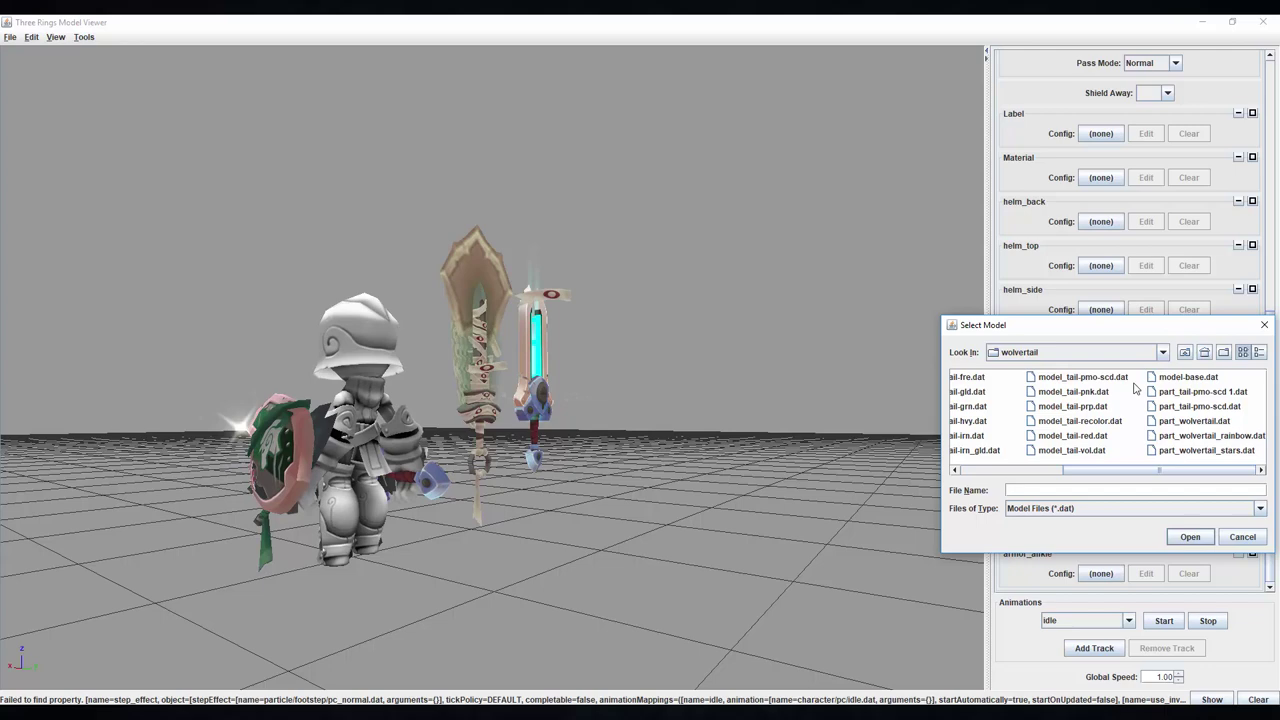
double_click(1091, 377)
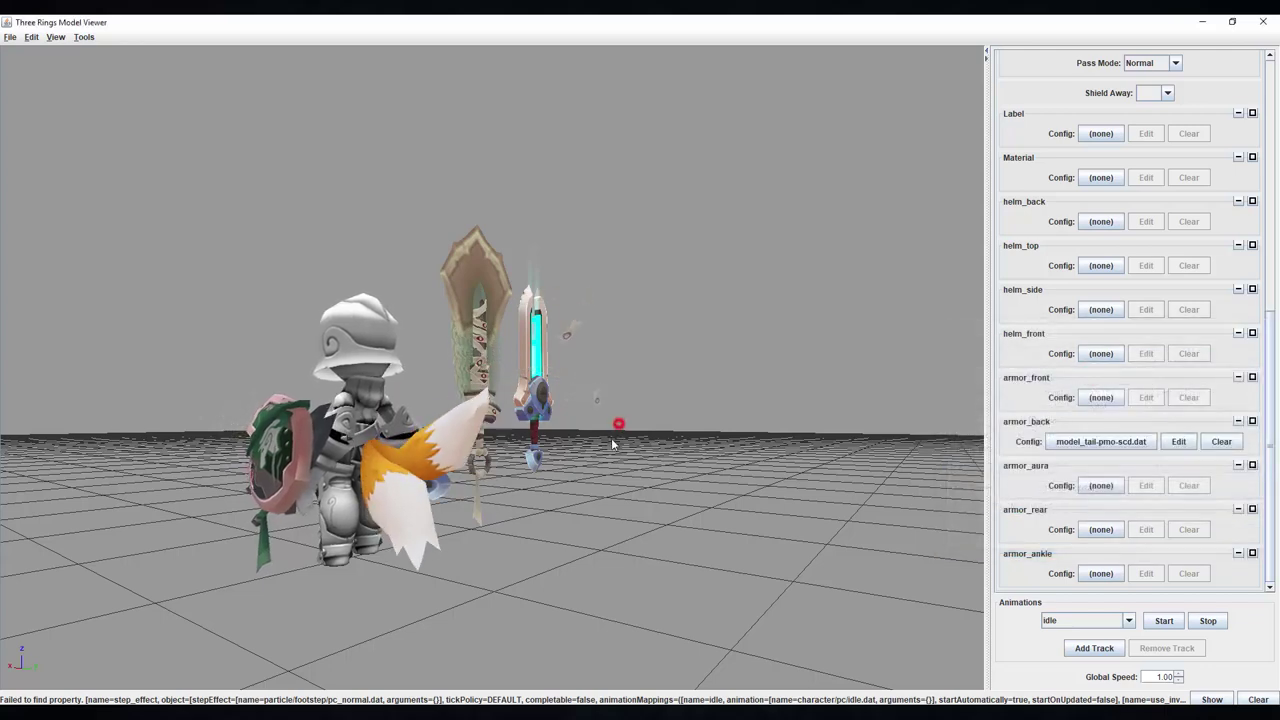
left_click_drag(614, 429, 594, 377)
scroll(491, 425, "up", 3)
left_click_drag(491, 422, 444, 370)
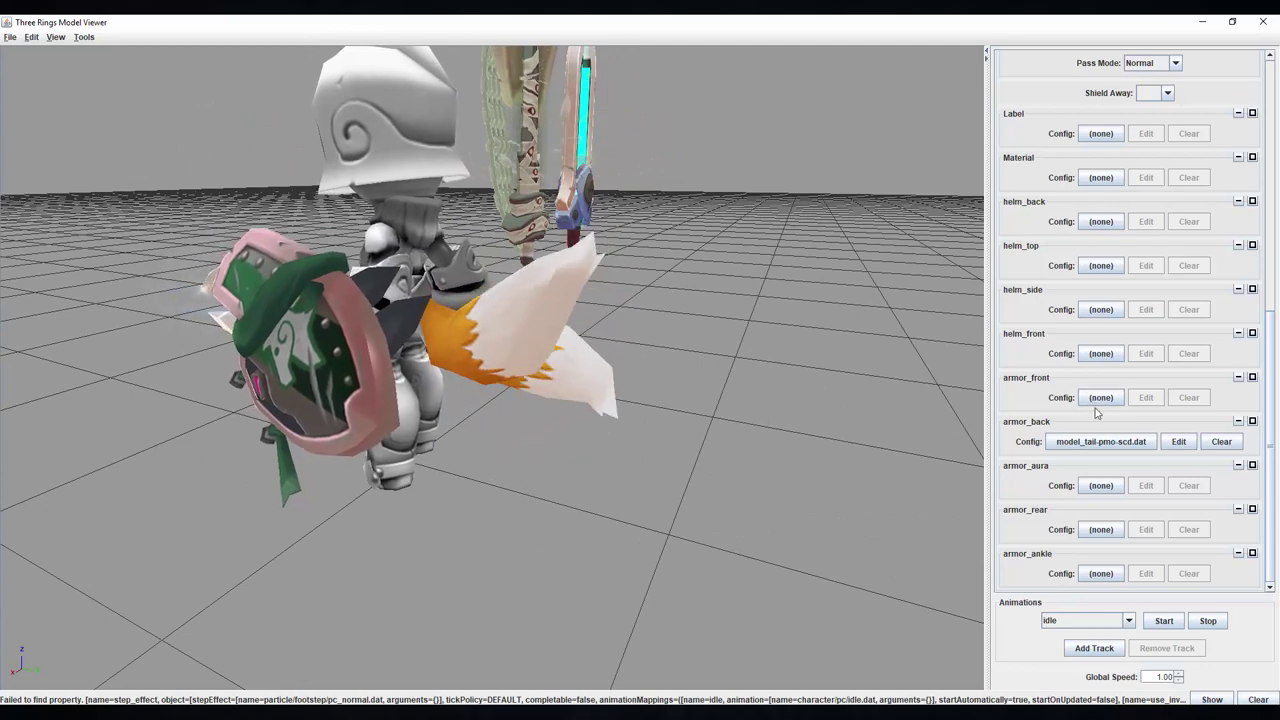
Step: Set the tail's texture file to skin_pmo-scd_reskin.png in its armor_back config
left_click(1167, 441)
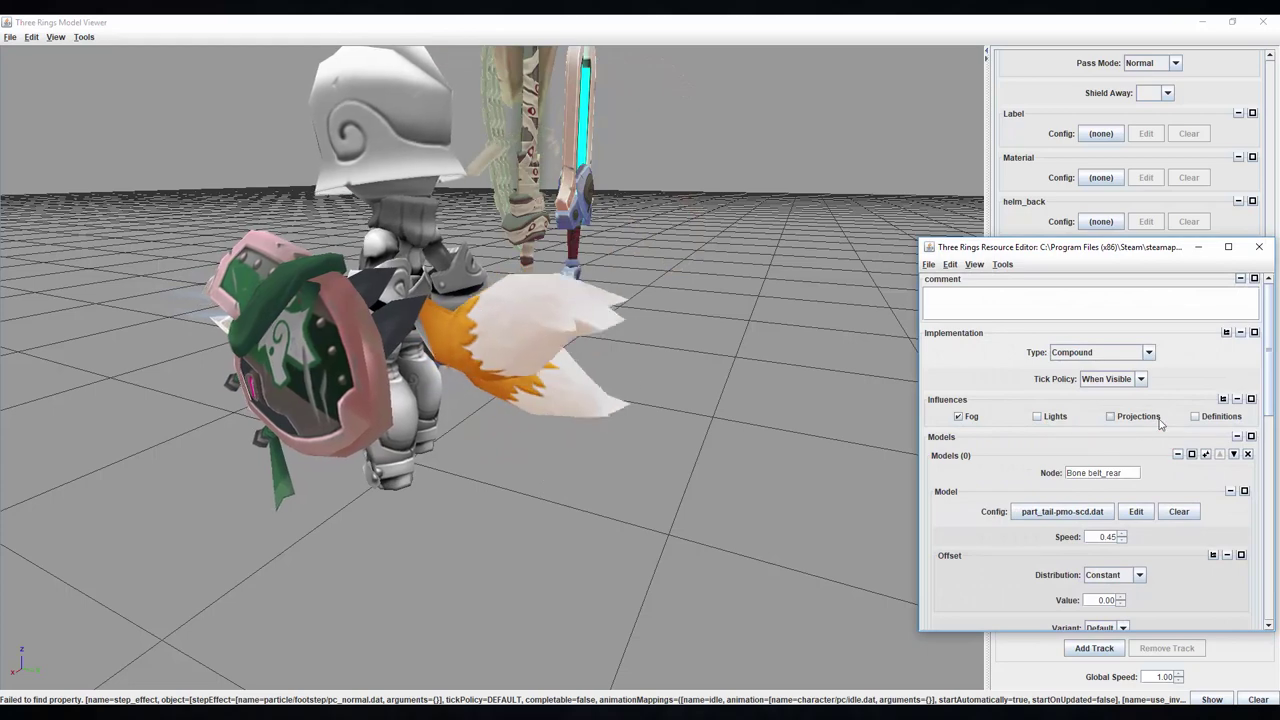
scroll(1159, 419, "down", 4)
left_click_drag(1130, 247, 1100, 161)
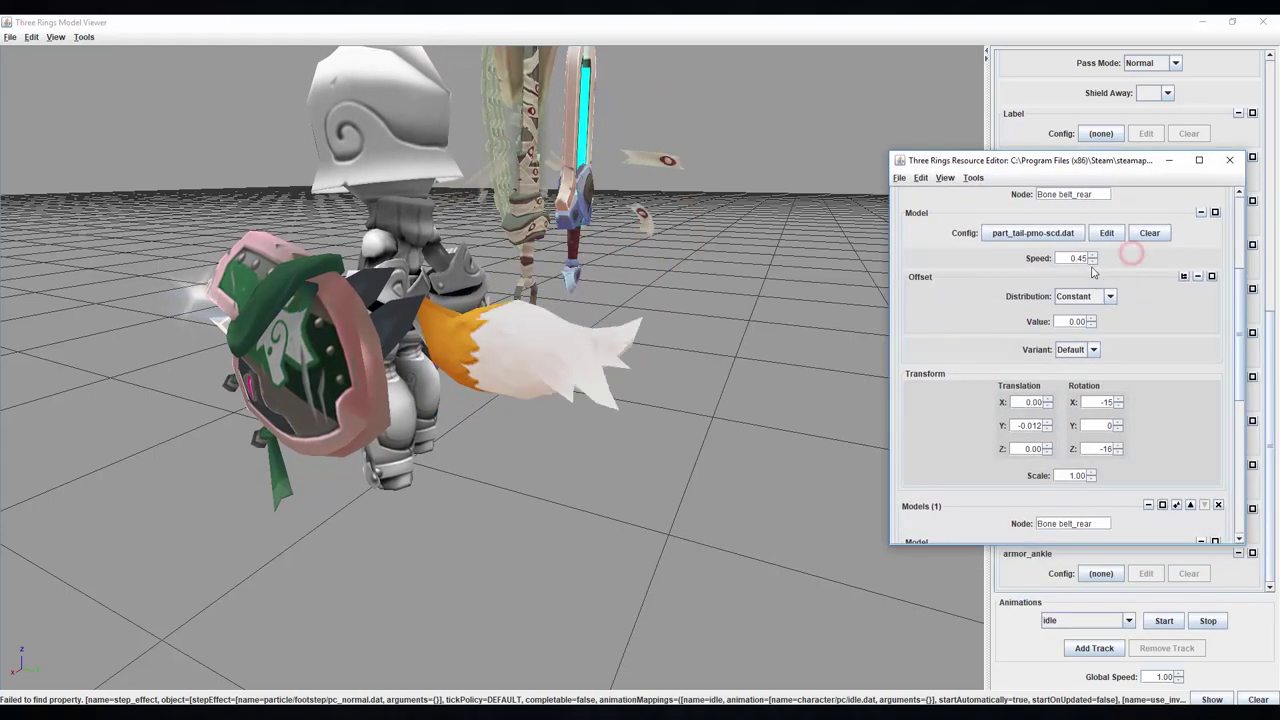
left_click(1136, 319)
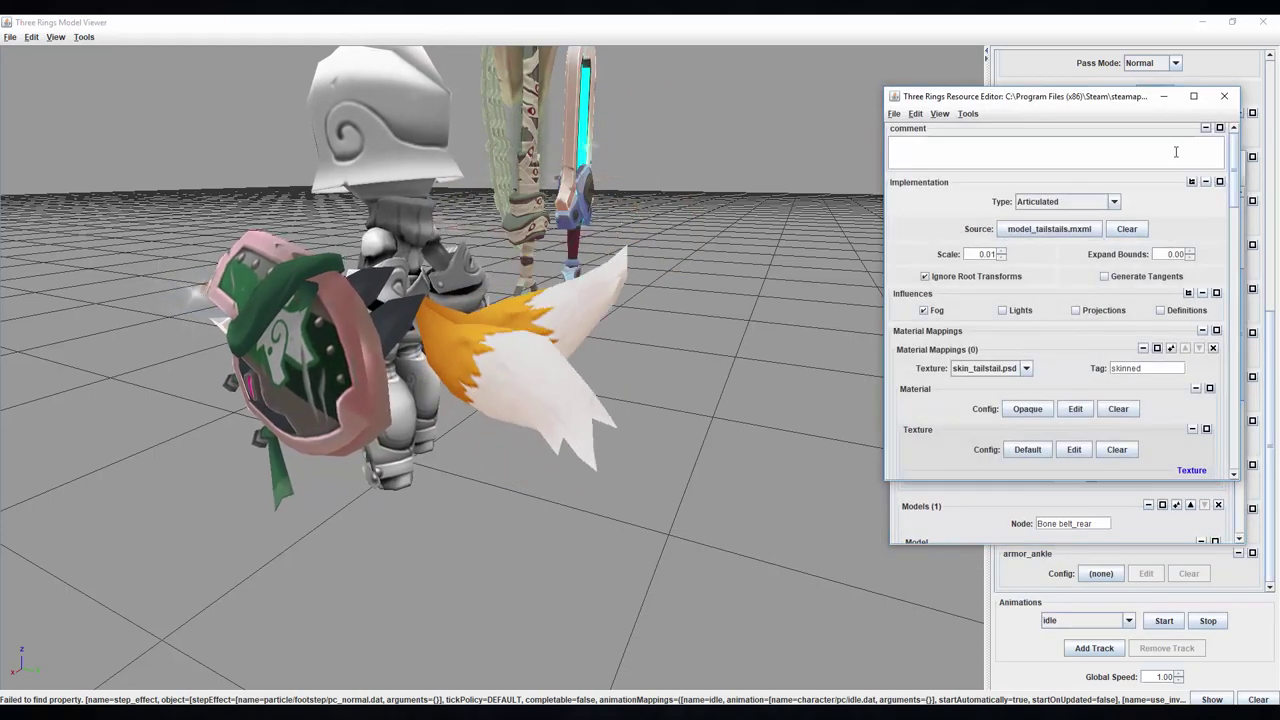
left_click(1222, 92)
left_click(1033, 233)
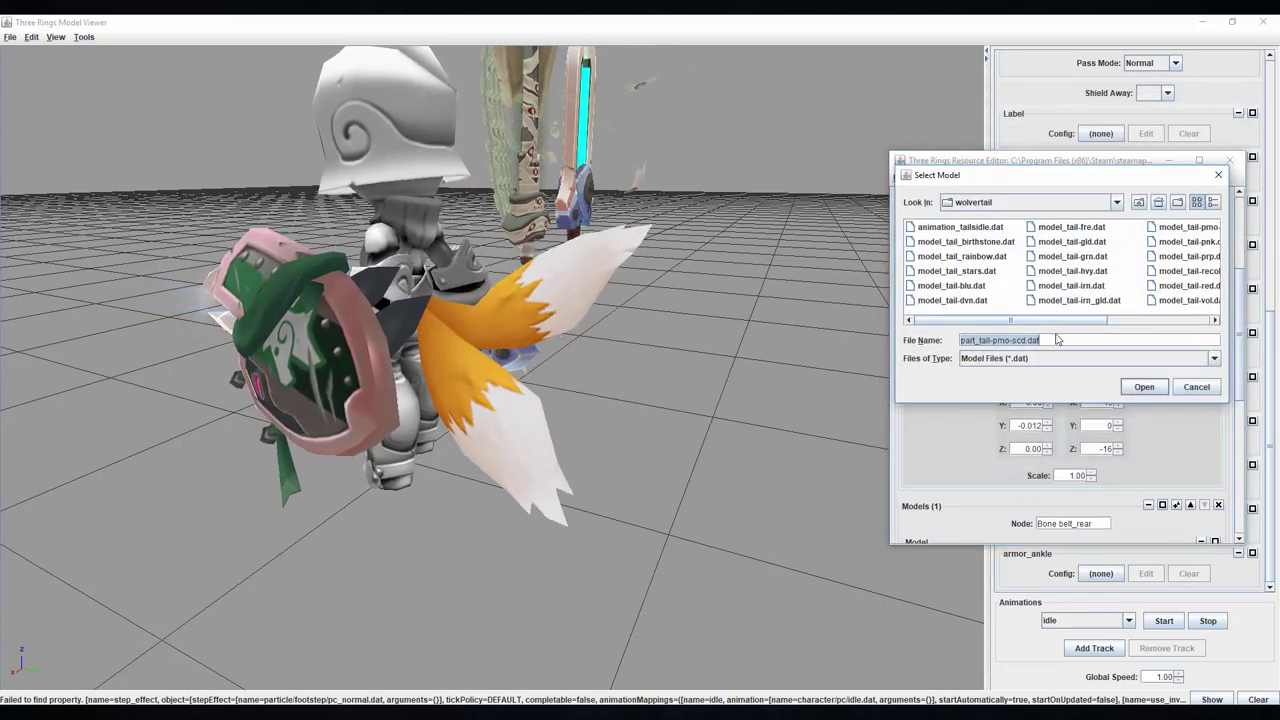
left_click_drag(1062, 322, 1183, 330)
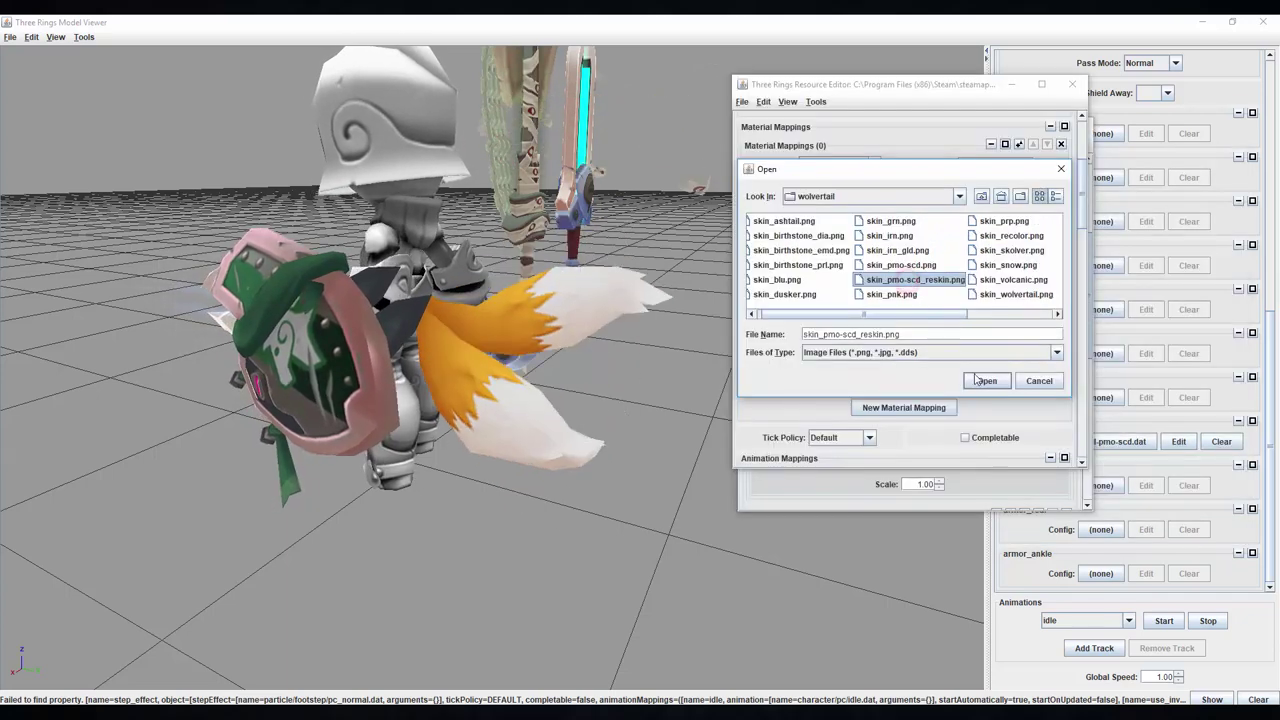
left_click(975, 381)
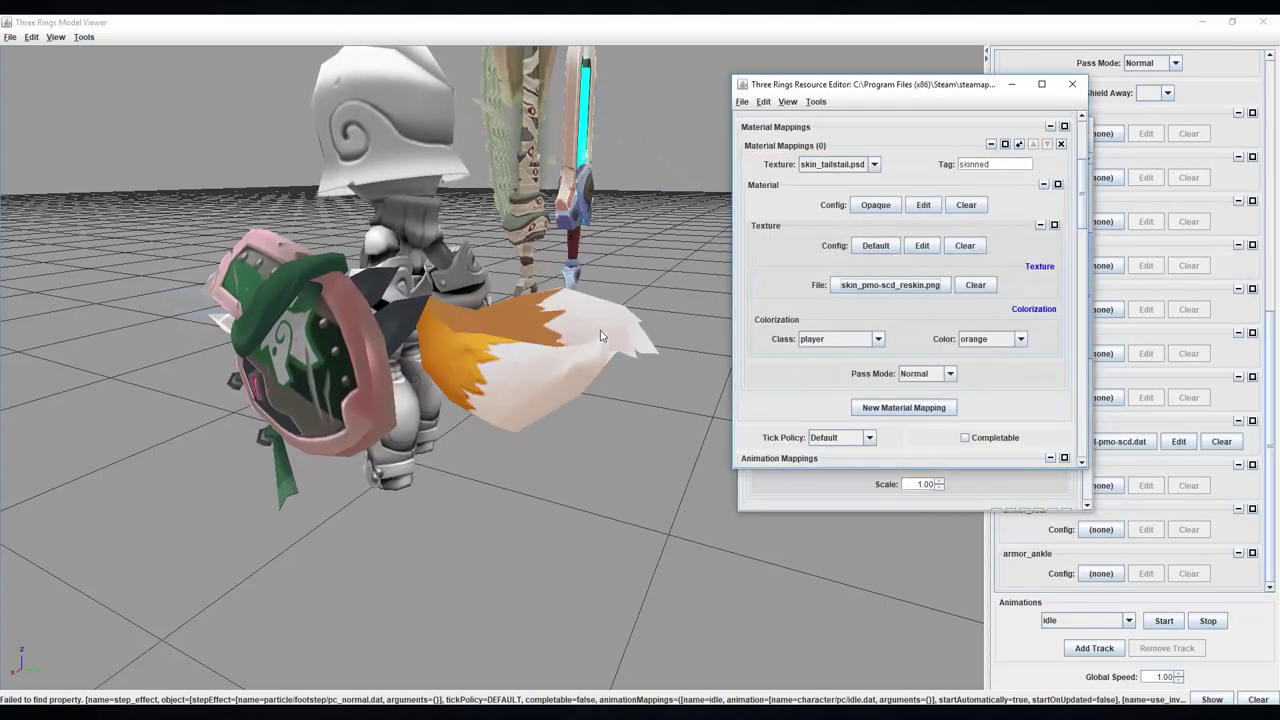
Step: Change the tail's colorization colour to green
left_click(566, 334)
left_click_drag(566, 334, 172, 343)
scroll(172, 343, "up", 3)
key("alt+Tab")
left_click(1010, 356)
scroll(1008, 418, "down", 2)
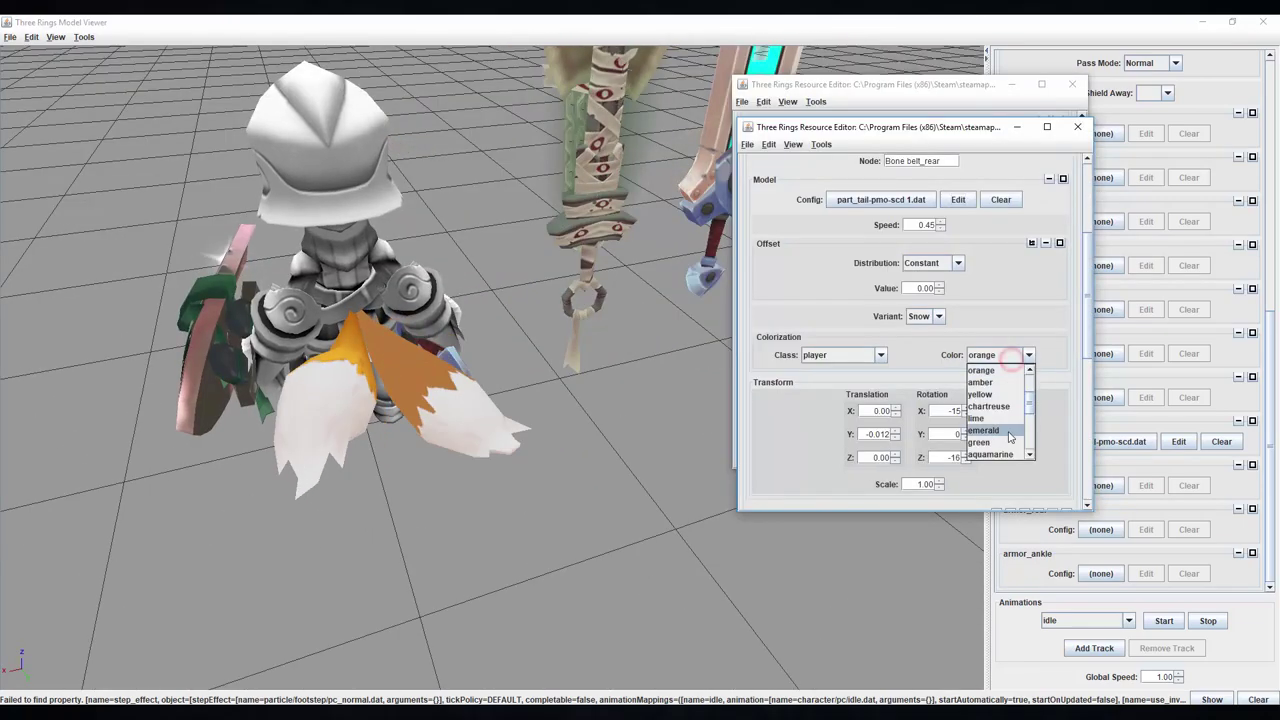
left_click(1004, 406)
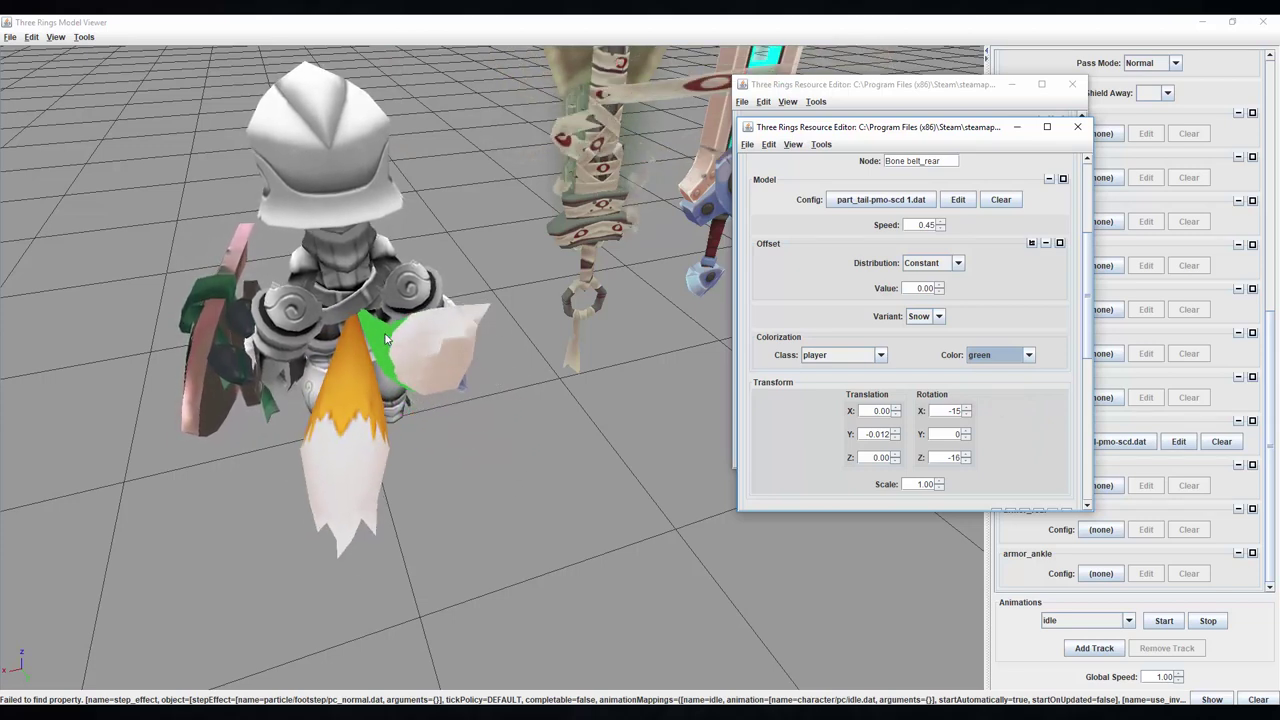
Step: Set the tail texture config to Colorized (Single) Default
left_click(957, 199)
left_click(922, 248)
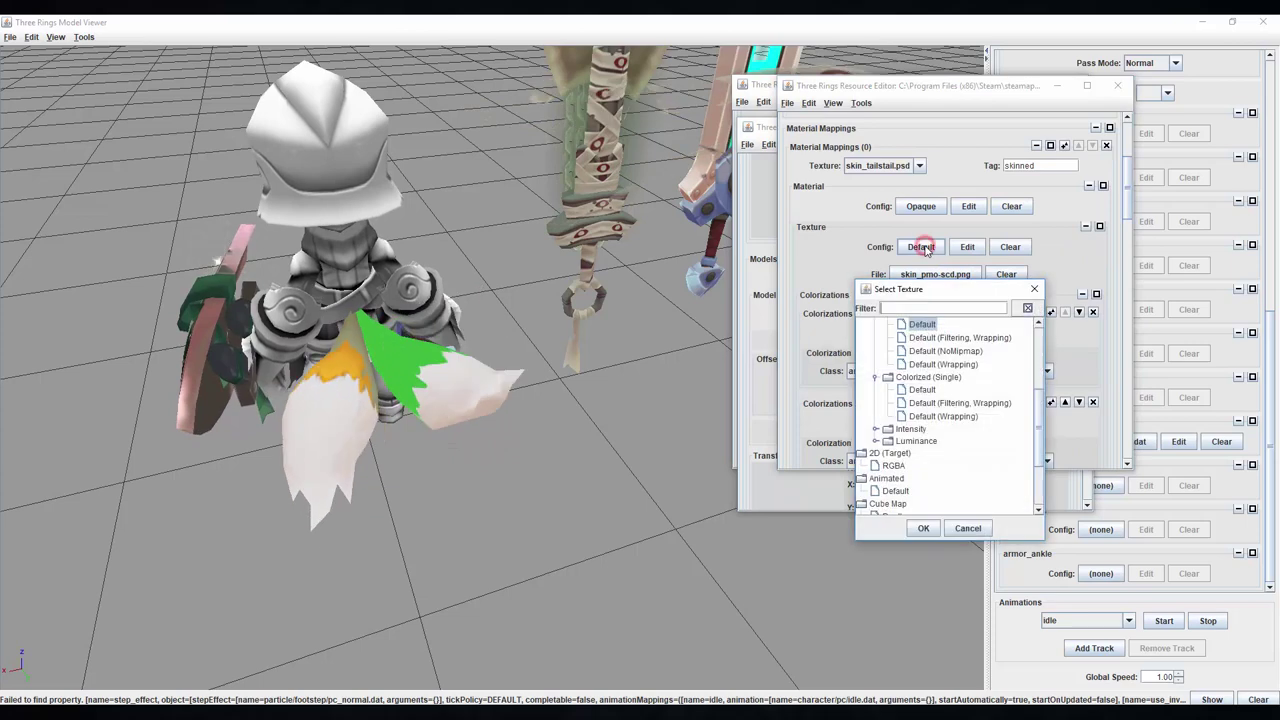
left_click(922, 390)
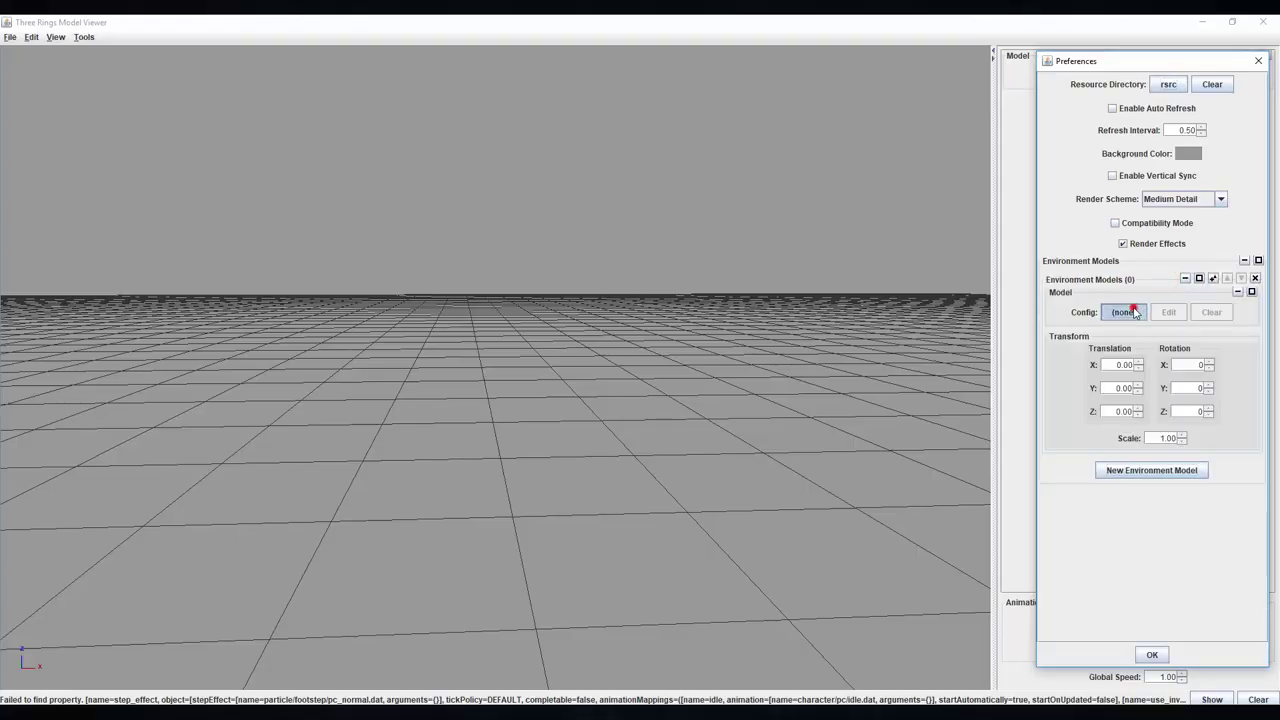
Step: Browse the empty environment slot's picker from rsrc through model, 111solotron and Tile-Made to Lounge Room
left_click(1134, 312)
left_click(1184, 223)
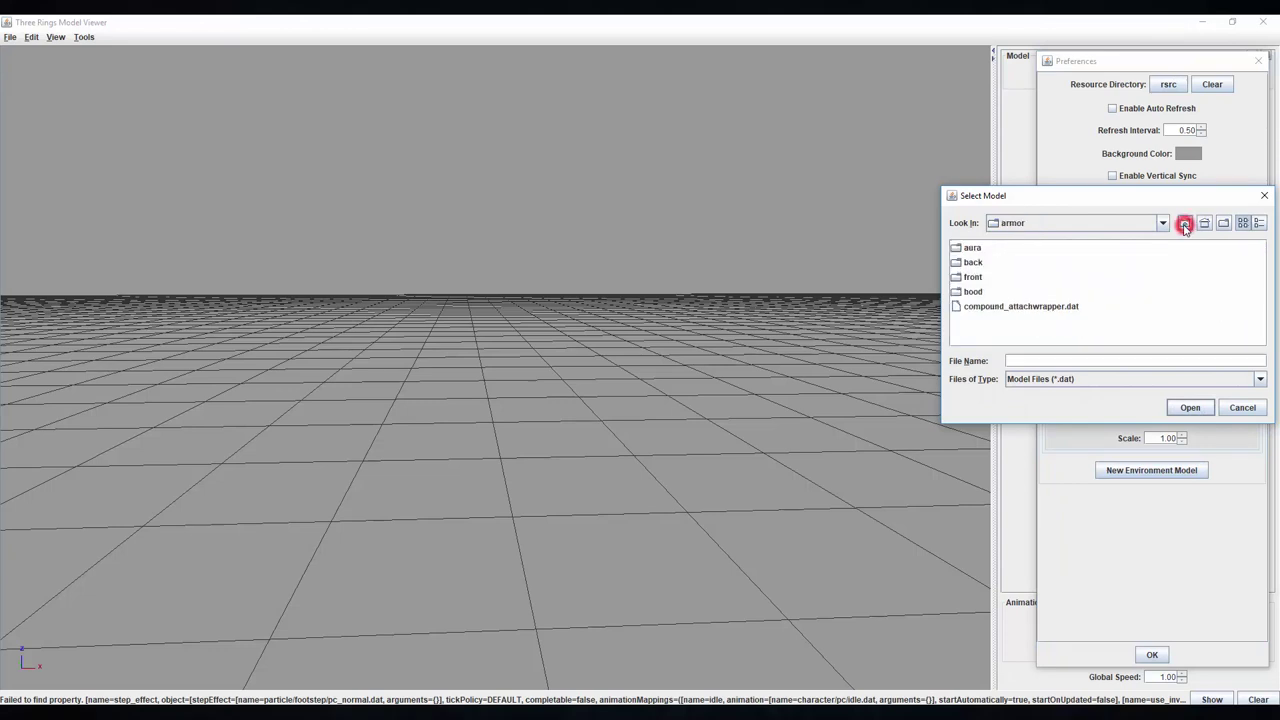
left_click(1184, 223)
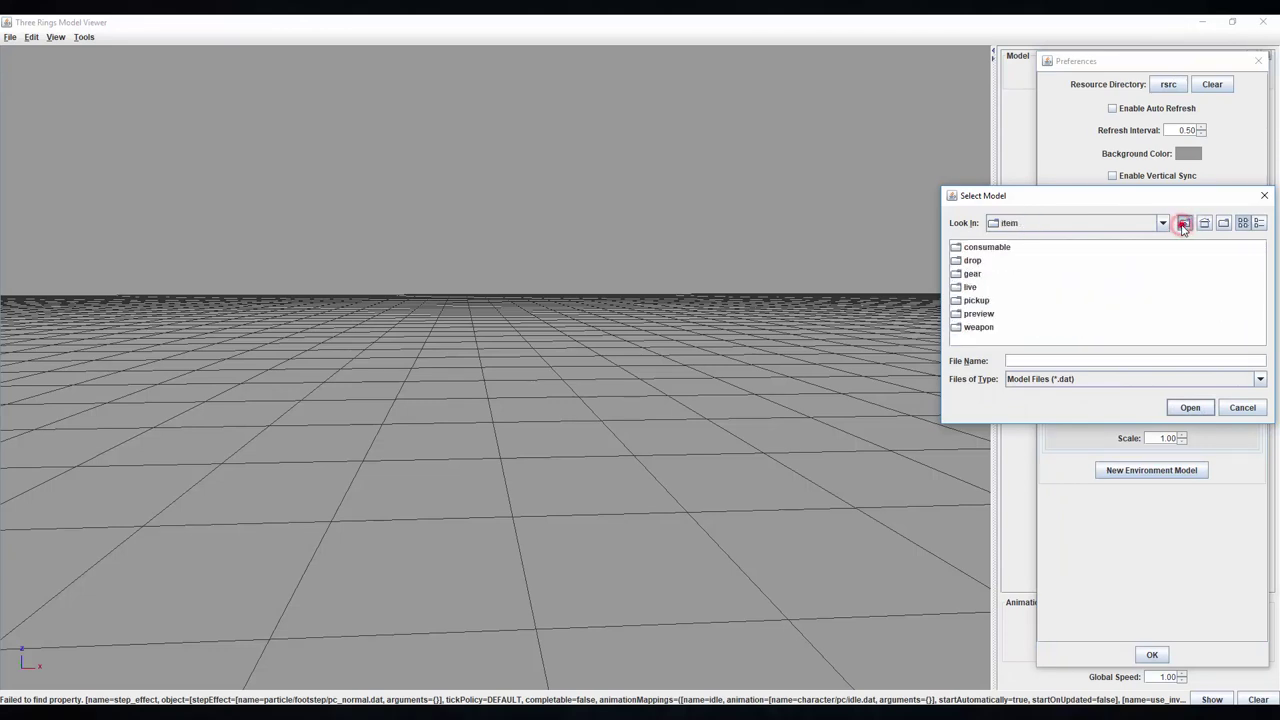
left_click(1183, 224)
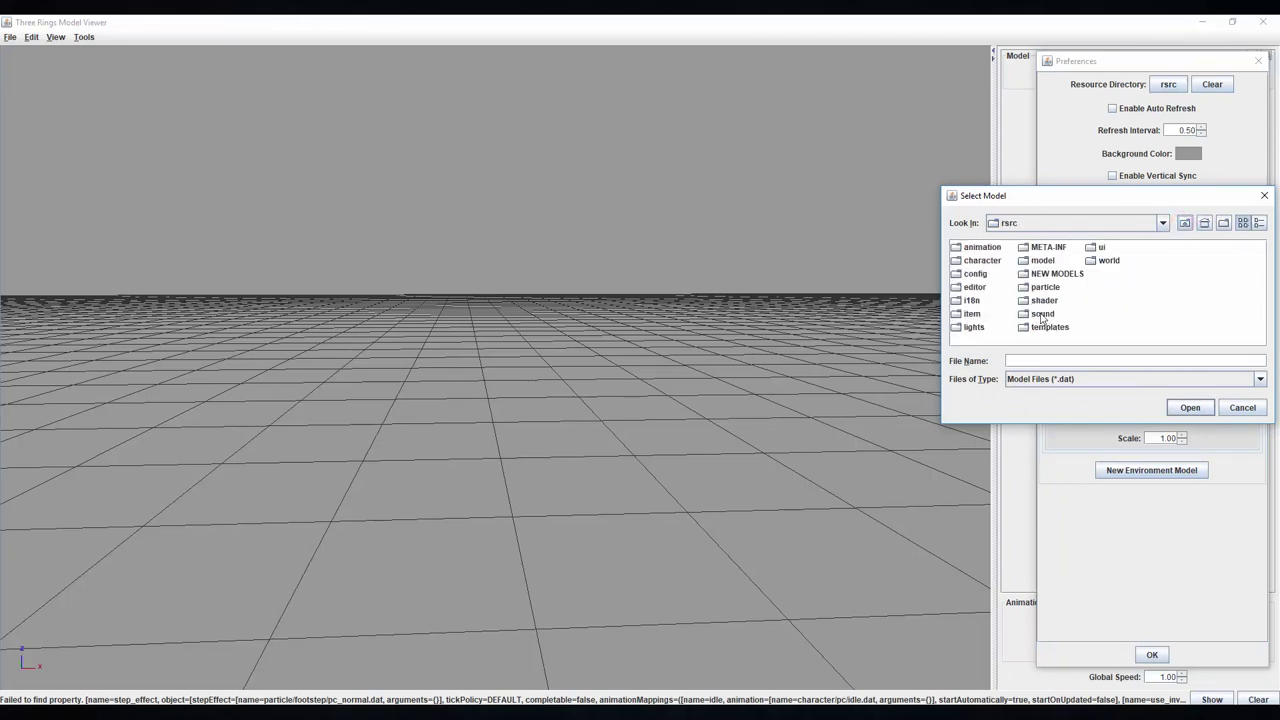
double_click(1041, 260)
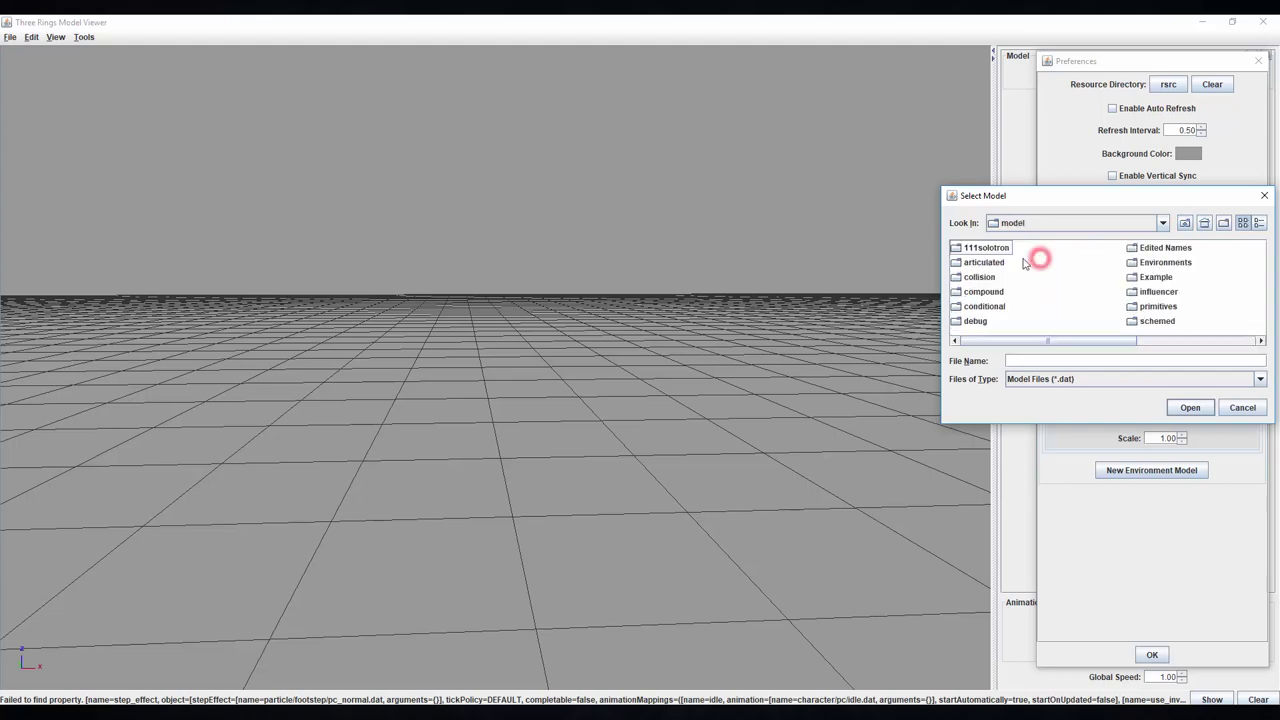
double_click(996, 248)
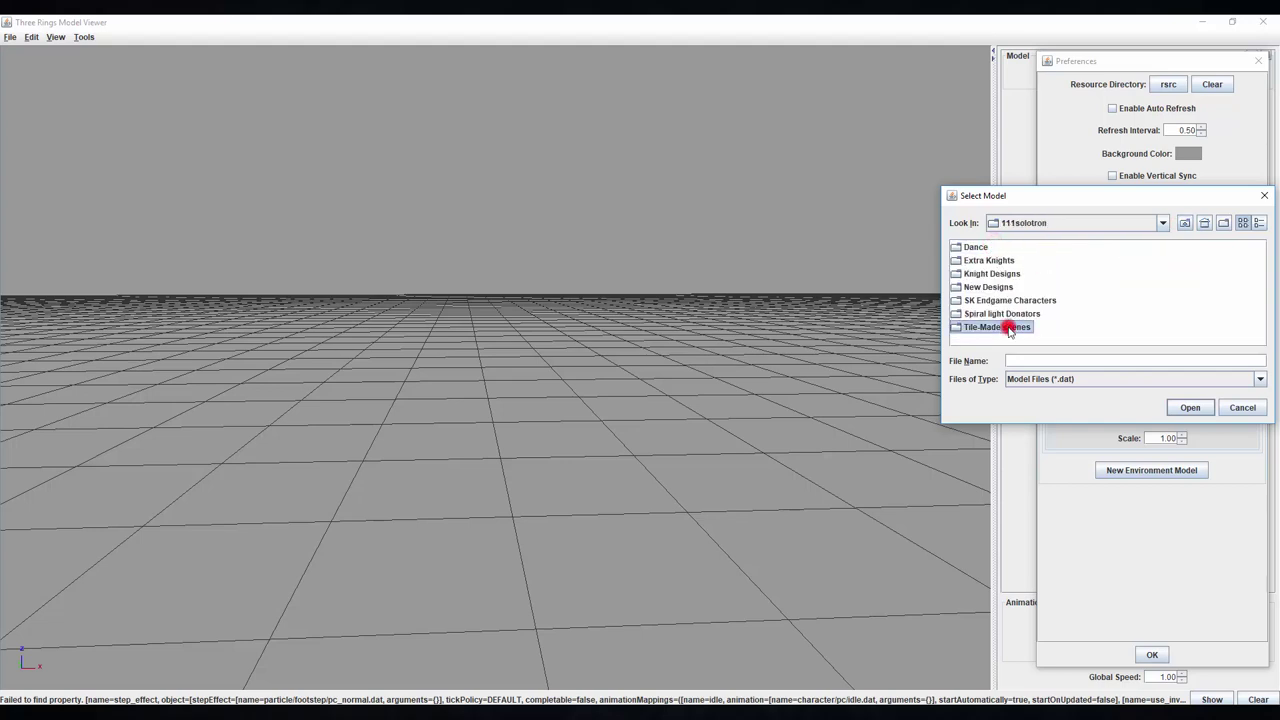
double_click(1009, 328)
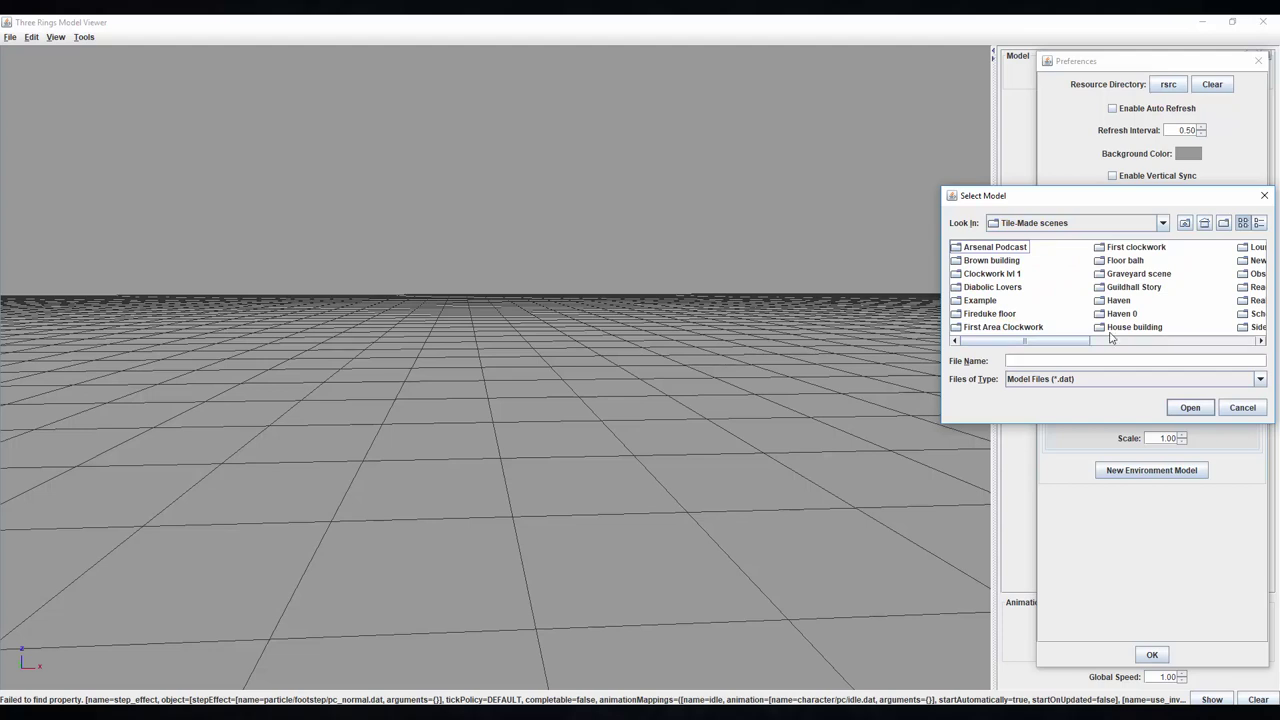
scroll(1049, 304, "down", 3)
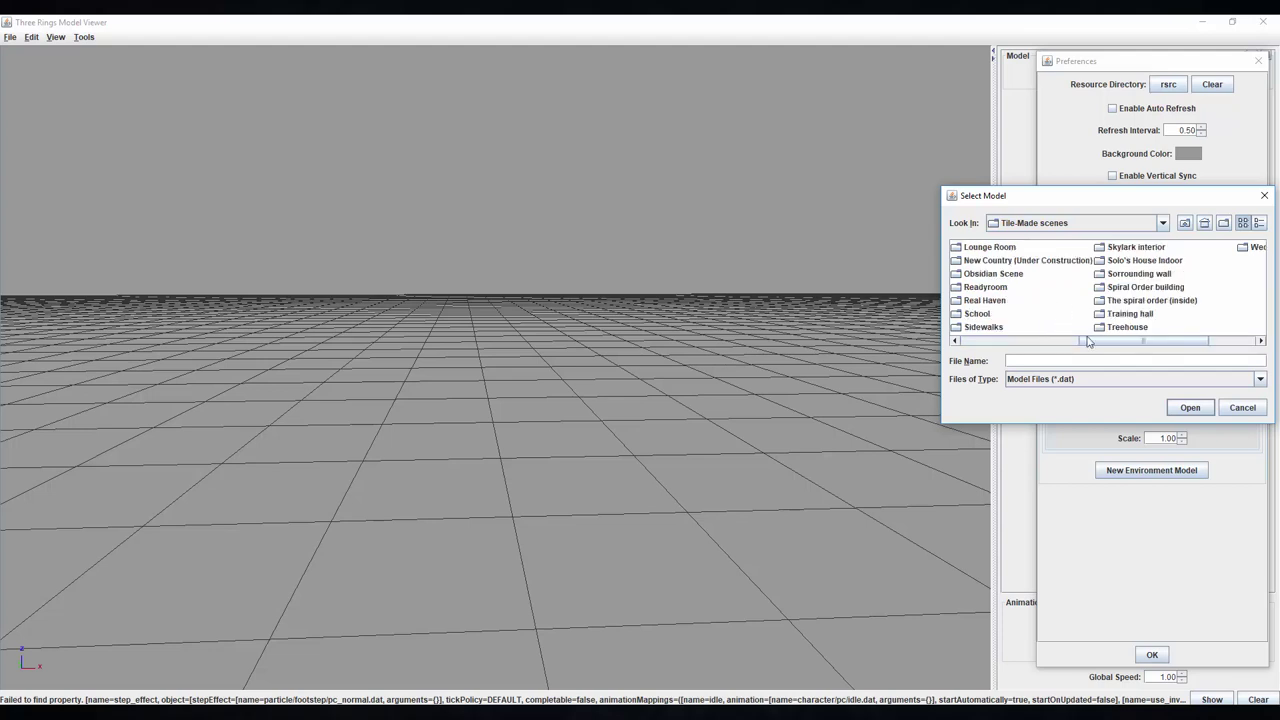
left_click_drag(1100, 343, 1055, 338)
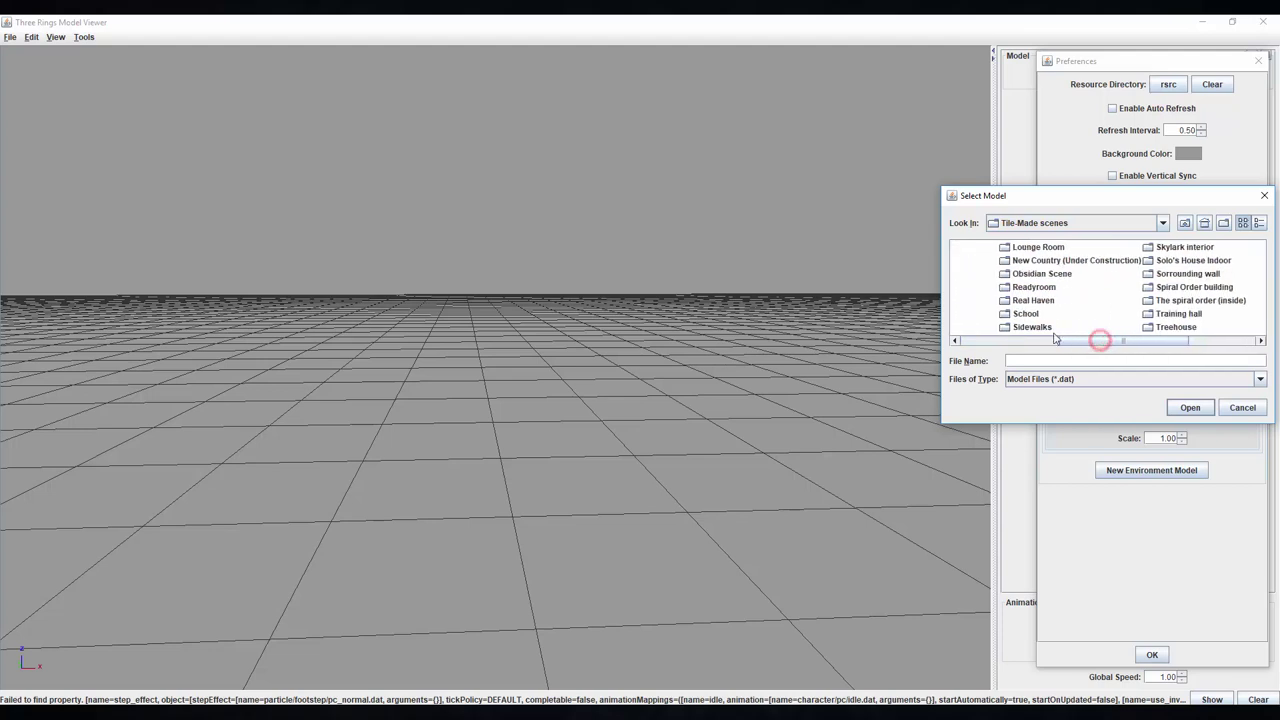
double_click(1037, 250)
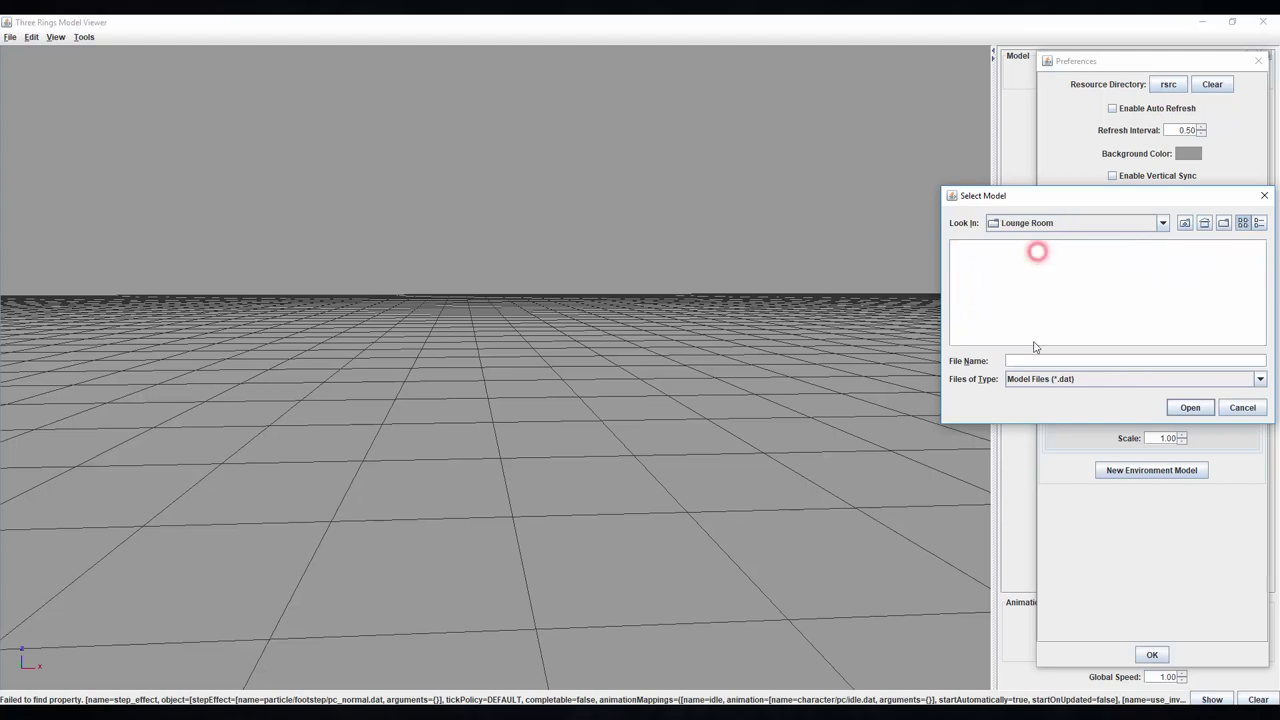
Step: Show All Files, load the Full Room environment, and orbit around the lounge
left_click(1036, 379)
left_click(1038, 390)
left_click(986, 248)
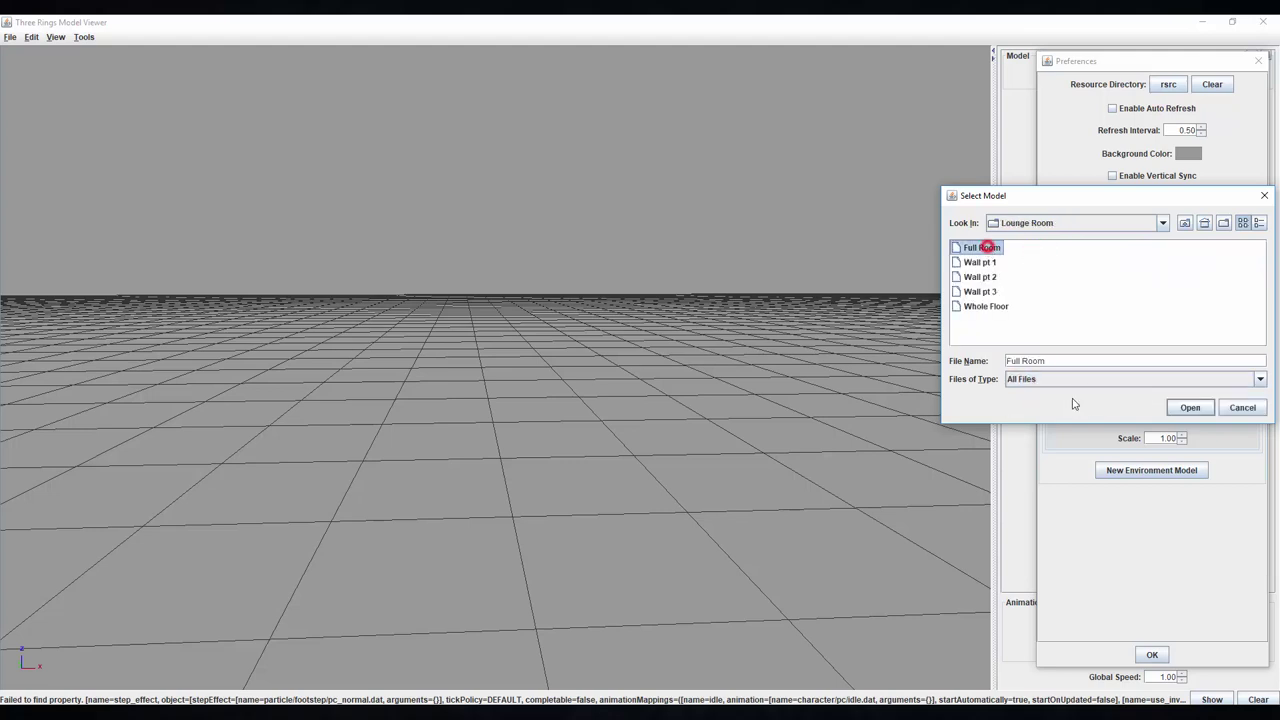
left_click(1180, 409)
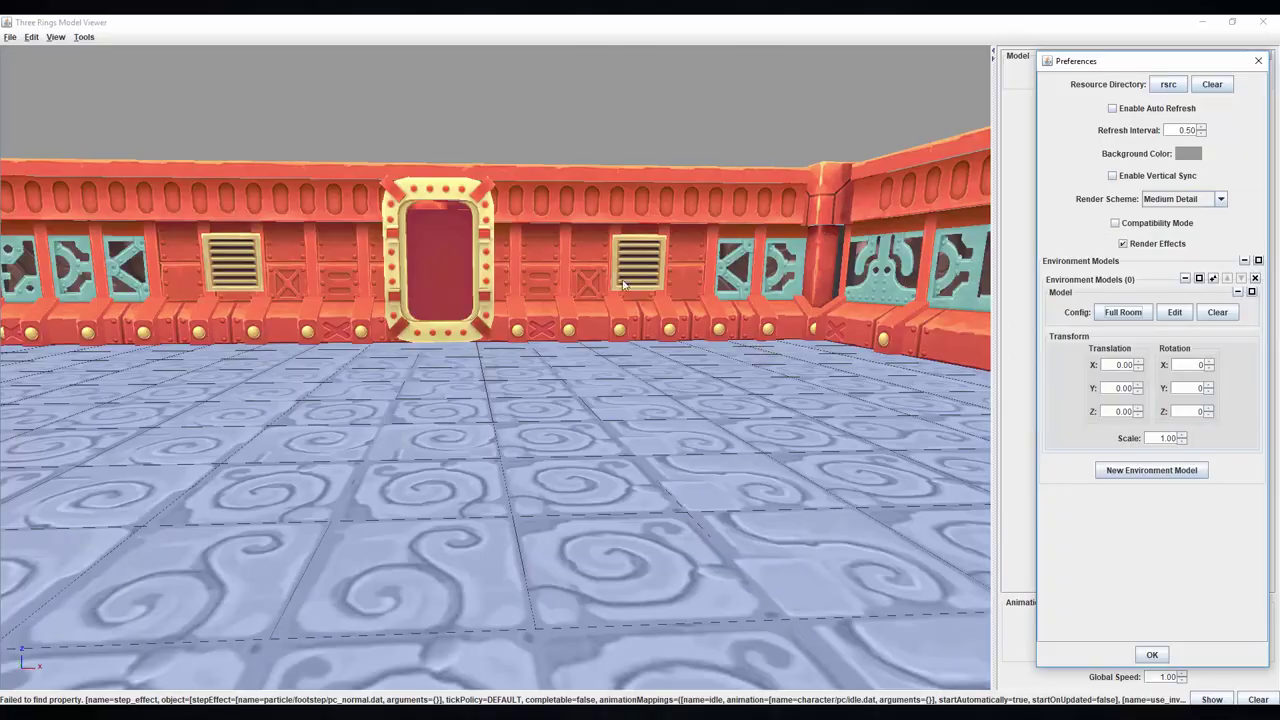
left_click_drag(622, 285, 72, 300)
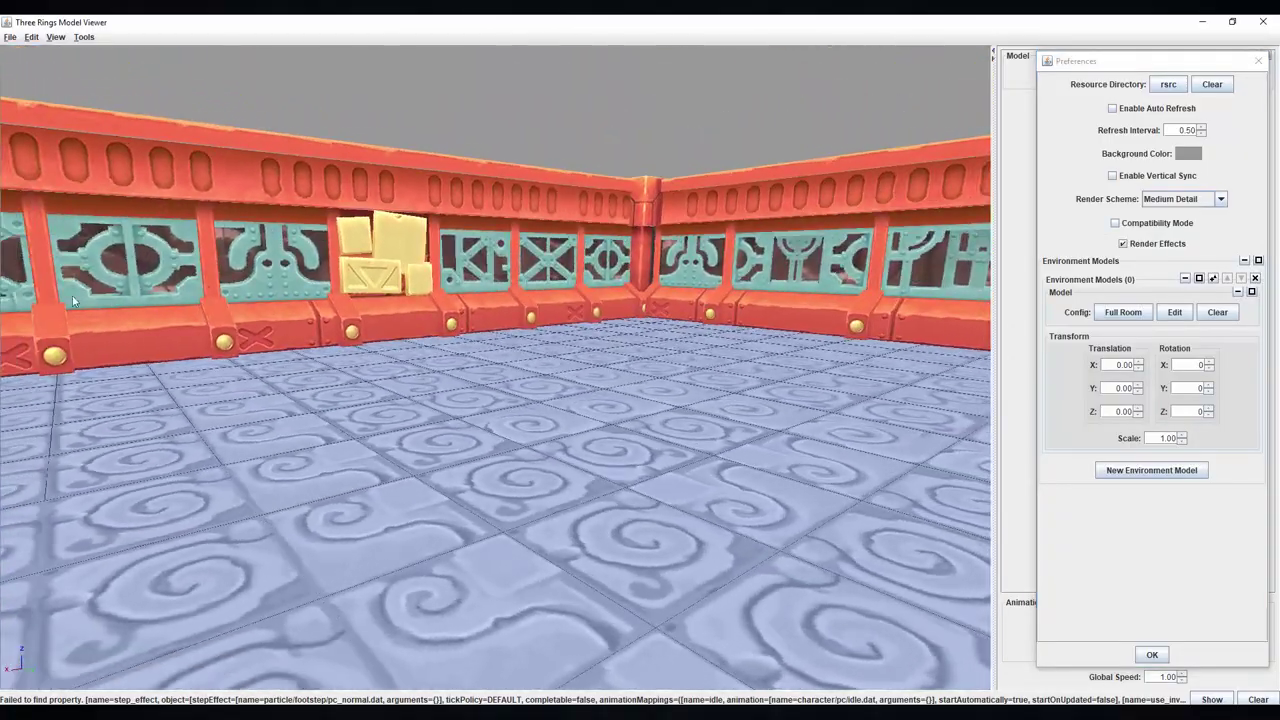
left_click_drag(855, 290, 84, 302)
left_click_drag(434, 257, 420, 195)
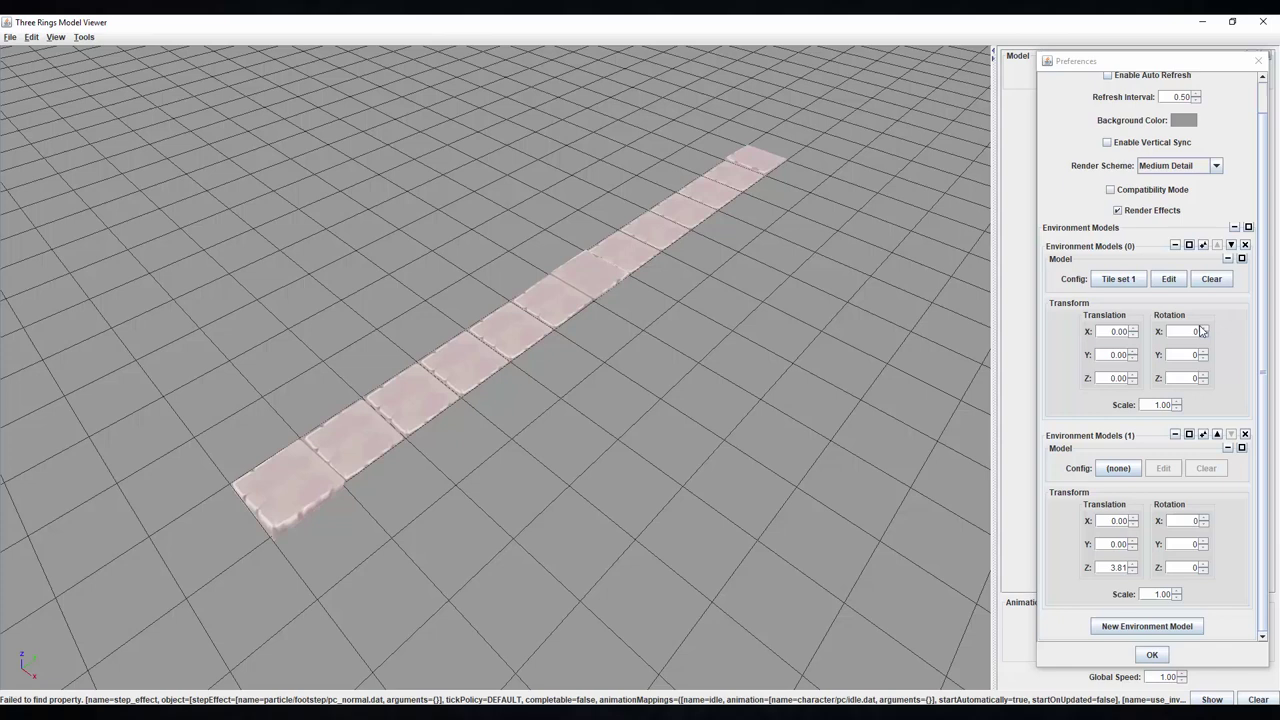
Step: Set the tile strip's Translation X to 0
left_click_drag(1137, 333, 1105, 331)
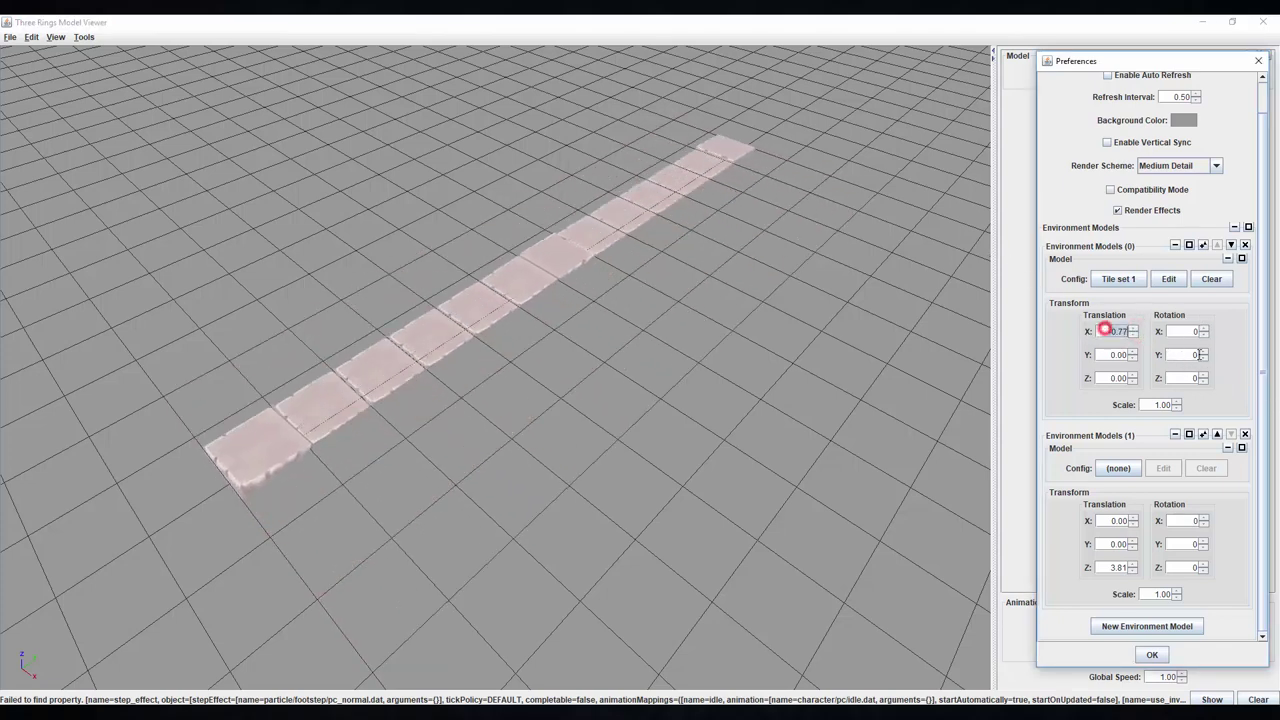
type("0")
key("Return")
Step: Swap the floor to Tile set 2, then Tile set 3, and view the whole floor
left_click(1138, 280)
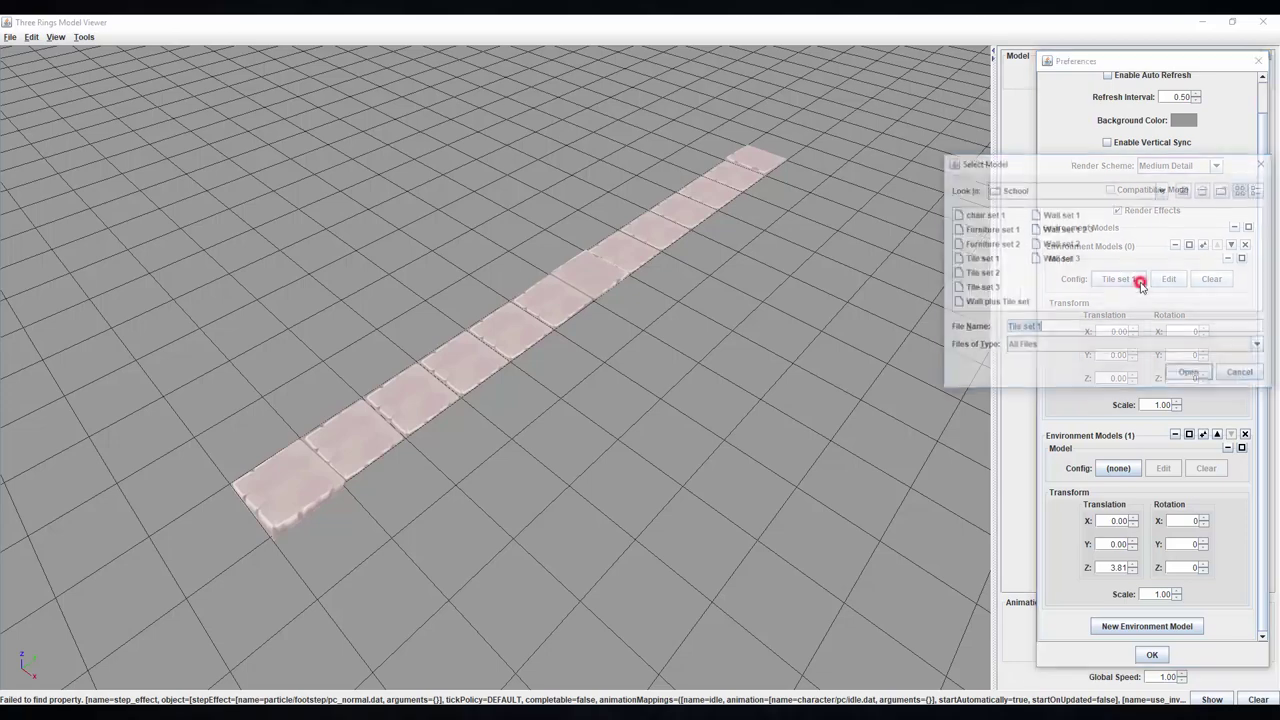
double_click(982, 274)
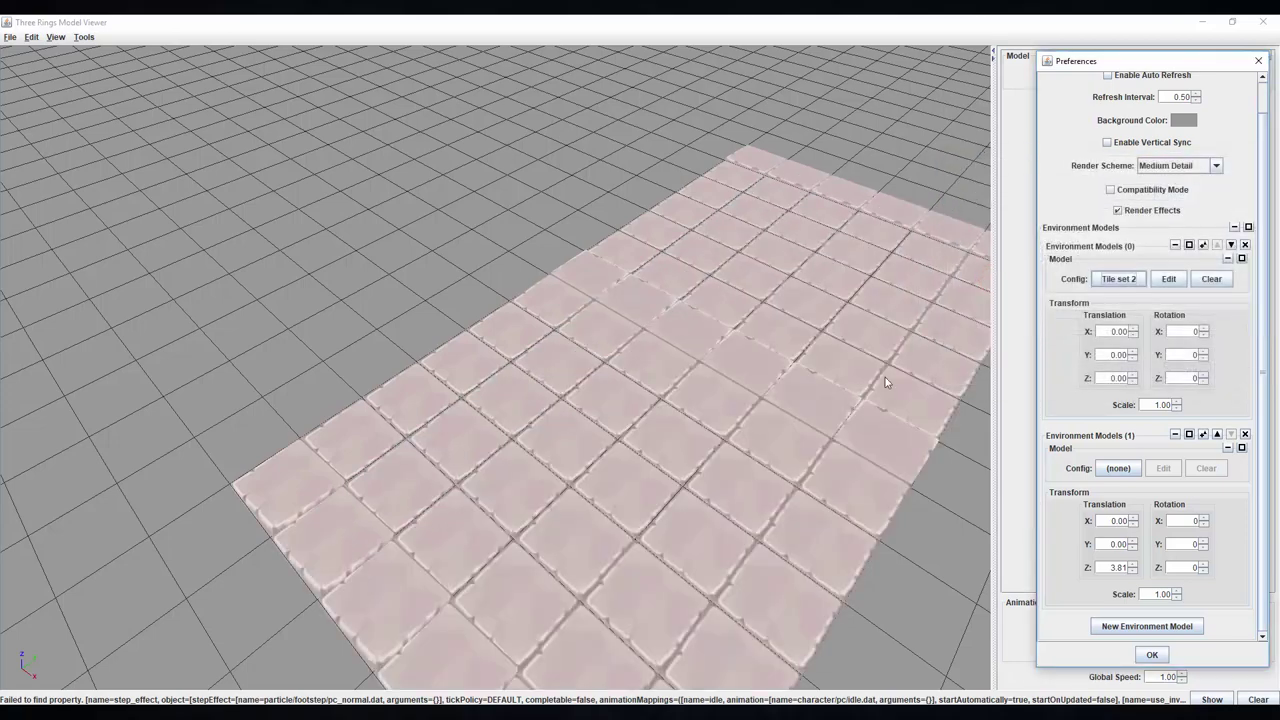
left_click_drag(851, 480, 880, 460)
left_click(1118, 279)
double_click(980, 287)
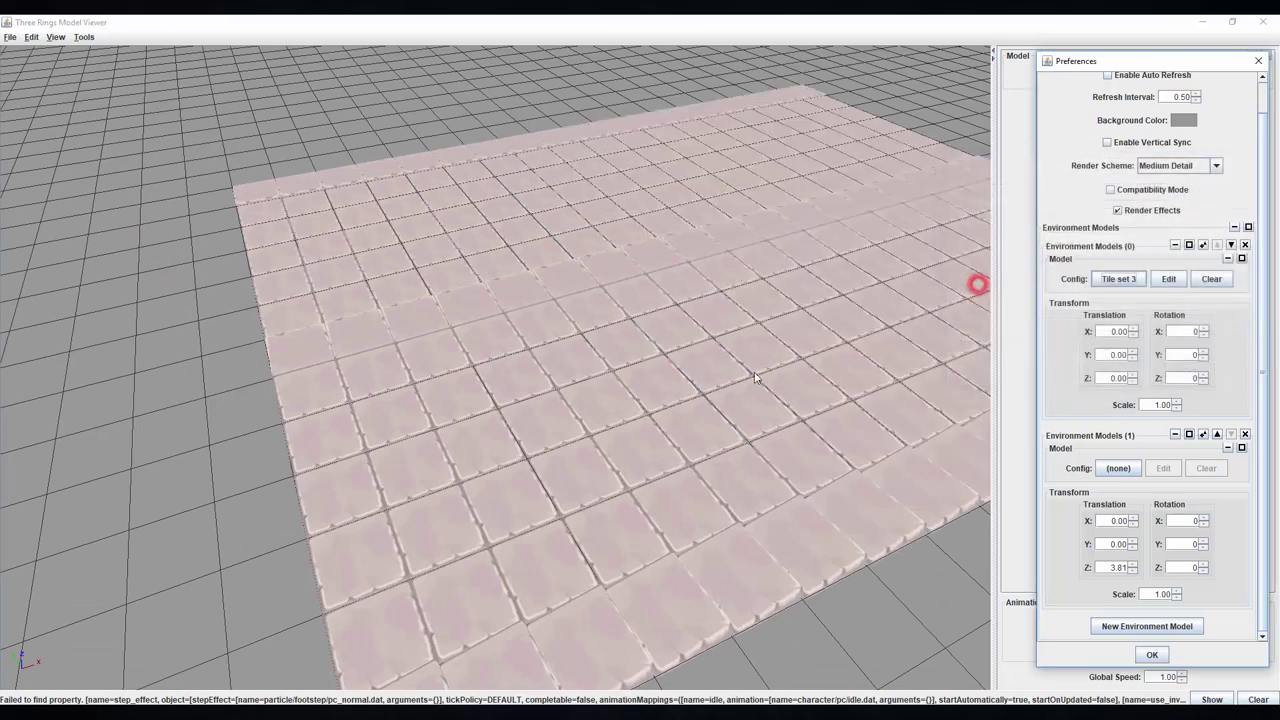
left_click_drag(709, 380, 793, 433)
scroll(649, 405, "down", 5)
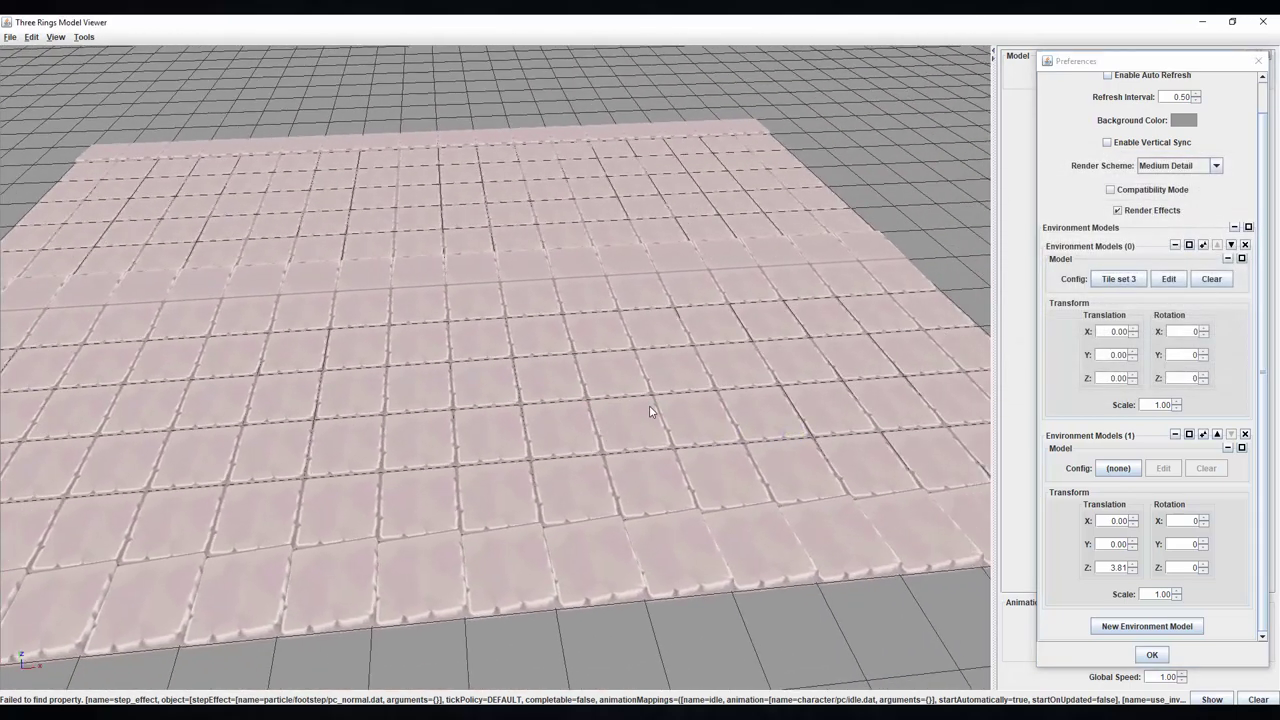
left_click_drag(655, 415, 631, 455)
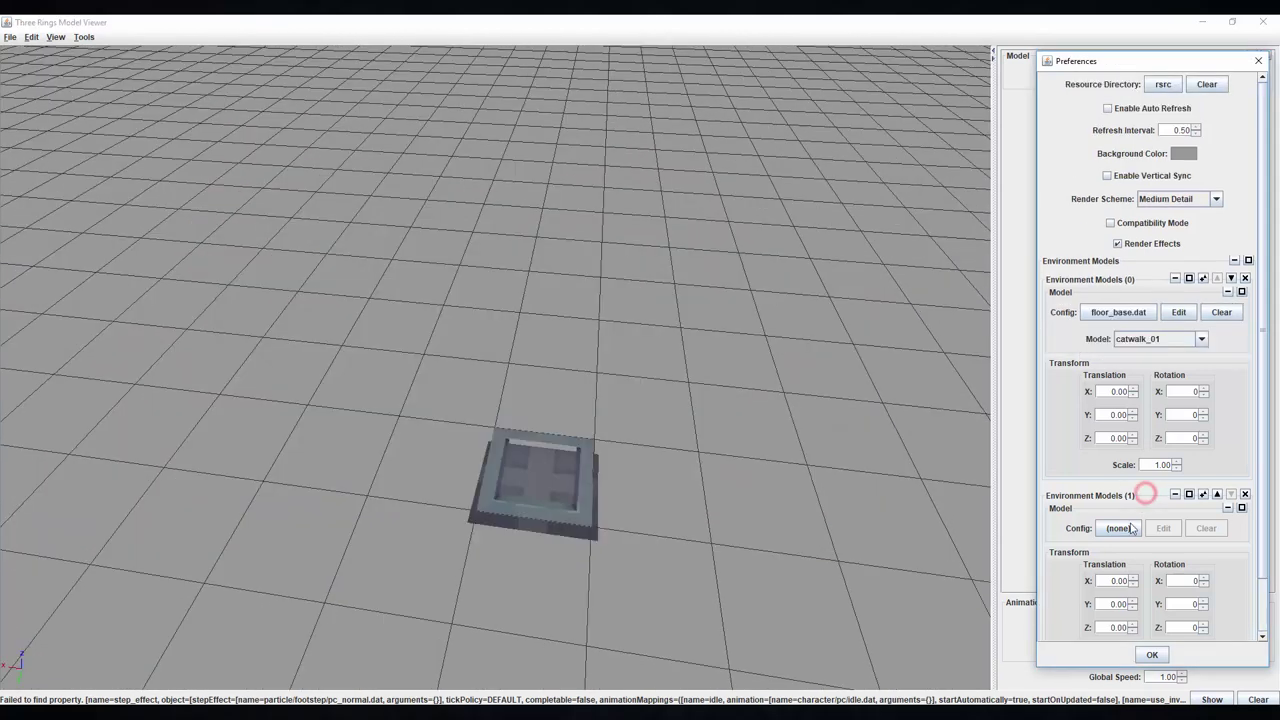
Step: Pick COMPOUNDS (TOTURIAL).dat from rsrc/NEW MODELS for the second slot and edit it
left_click(1120, 527)
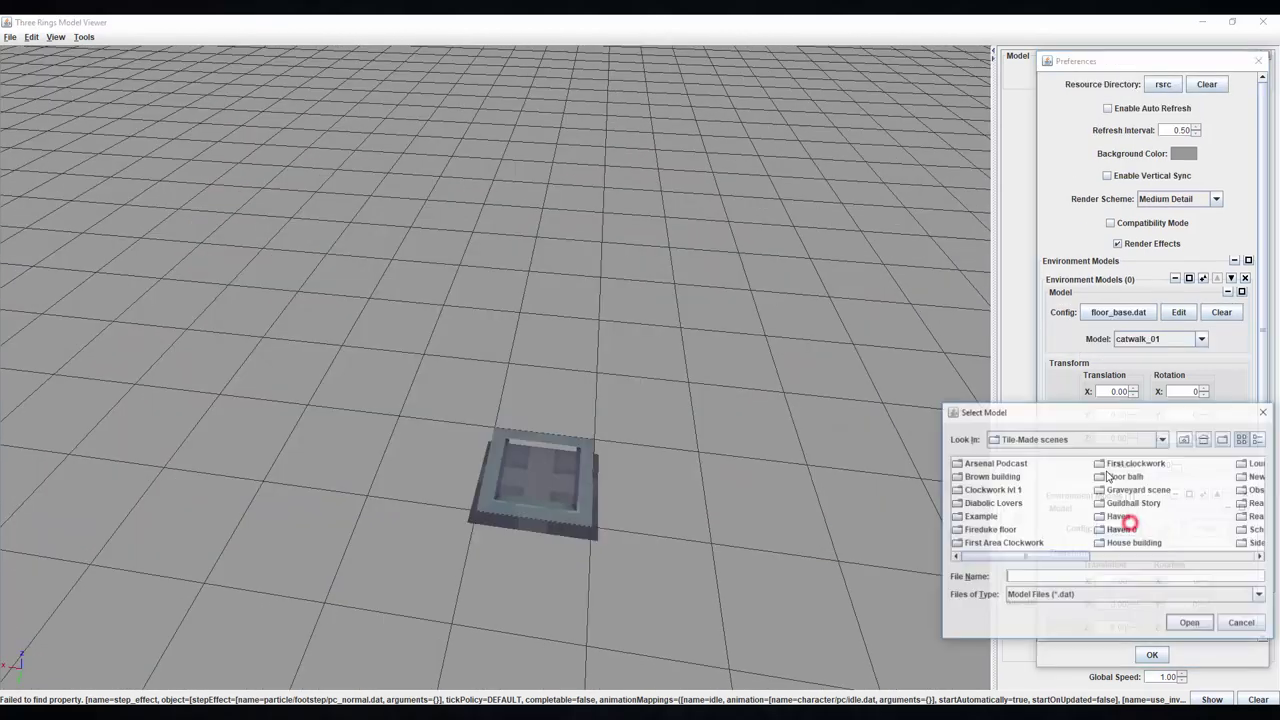
left_click(1186, 440)
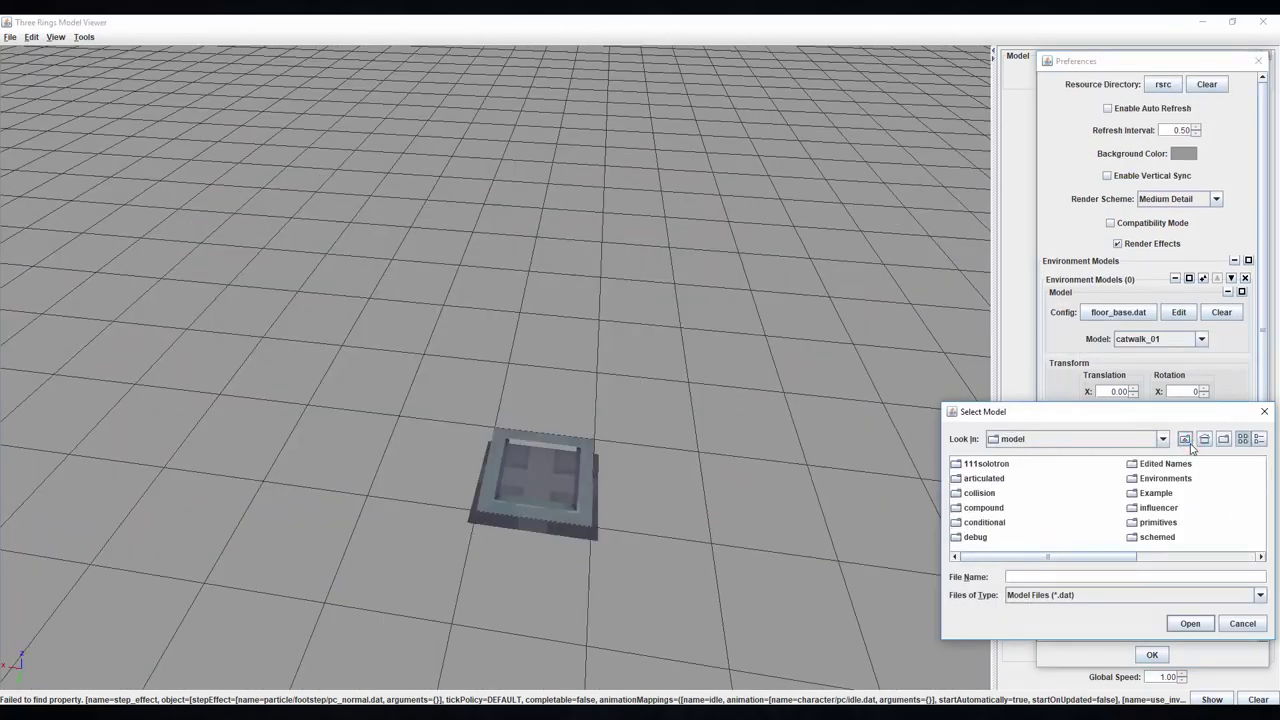
left_click(1186, 440)
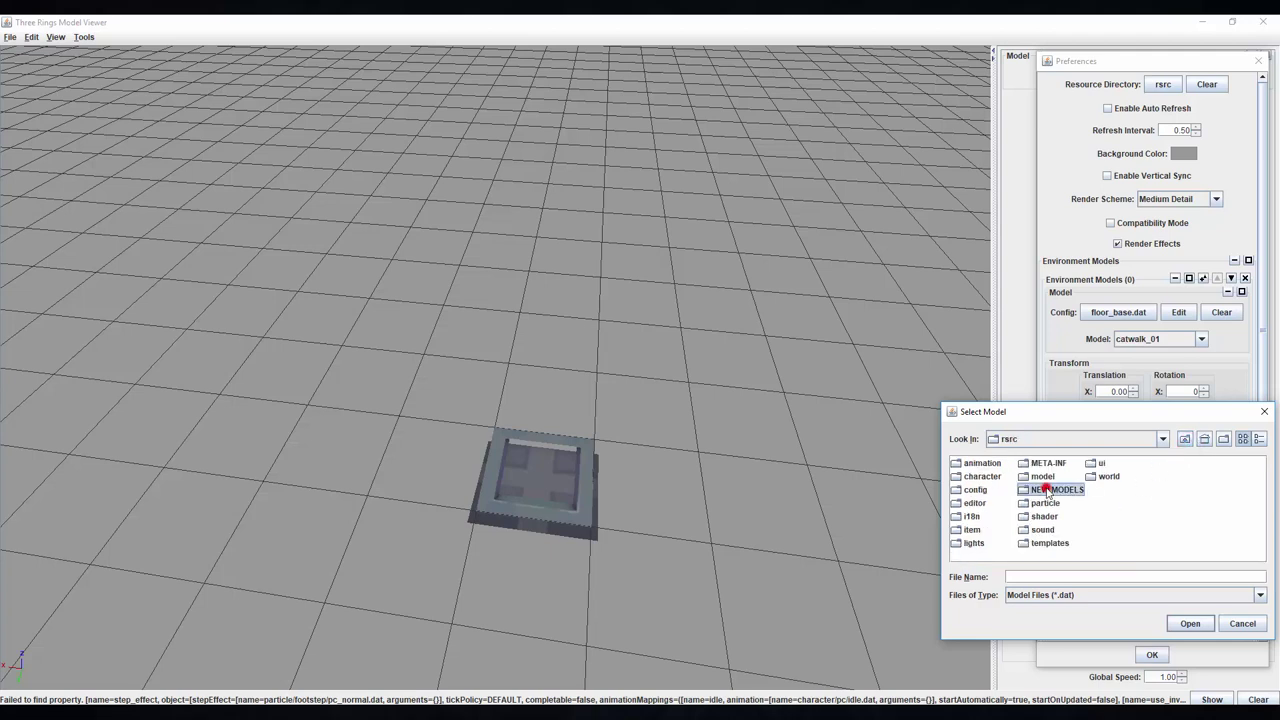
double_click(1047, 490)
left_click(1025, 478)
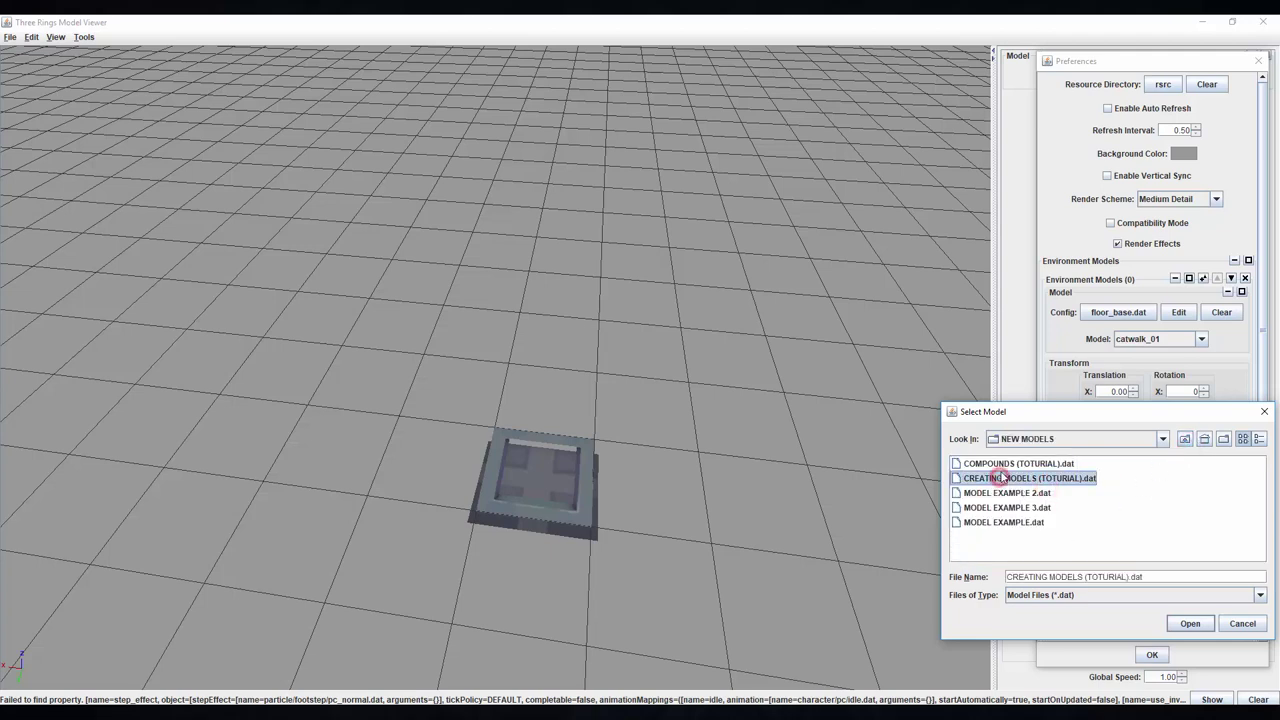
double_click(1000, 463)
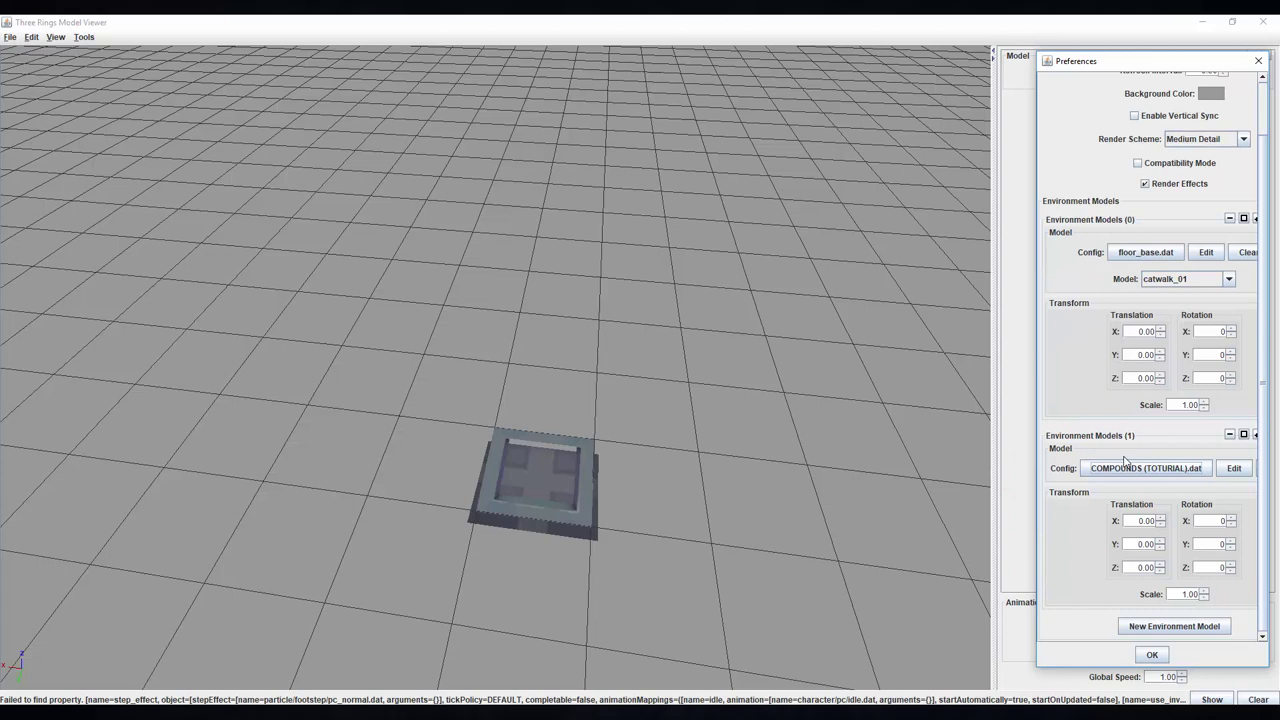
left_click(1234, 469)
Step: Keep the Compound type and add a floor_base.dat model using the catwalk_04 piece
left_click_drag(1110, 281, 1015, 239)
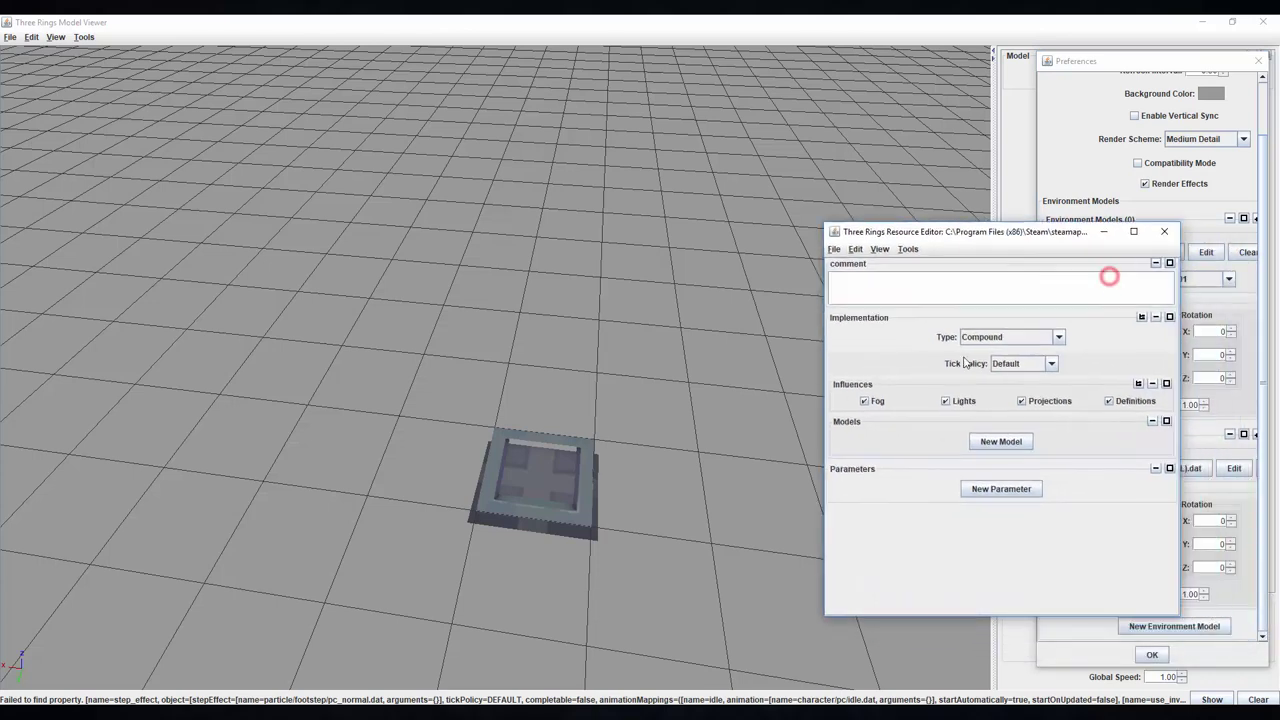
left_click(985, 341)
left_click(1051, 334)
left_click(1001, 441)
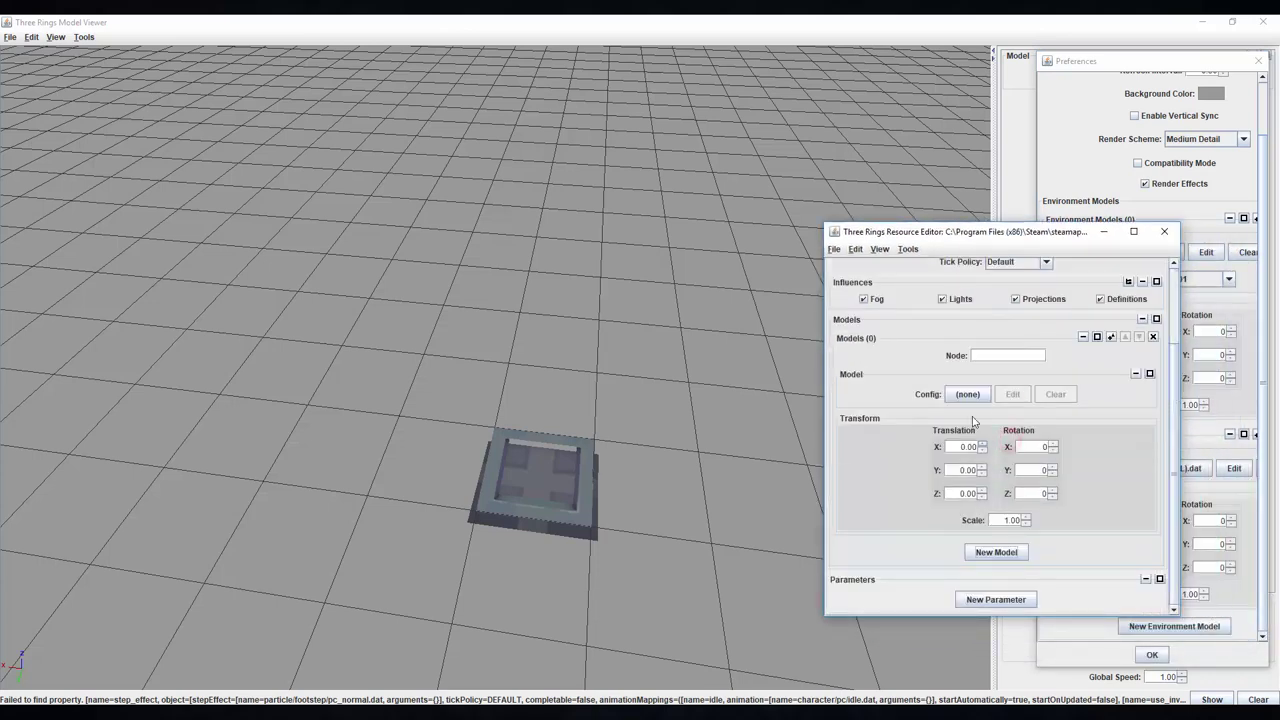
left_click(967, 394)
left_click(1071, 305)
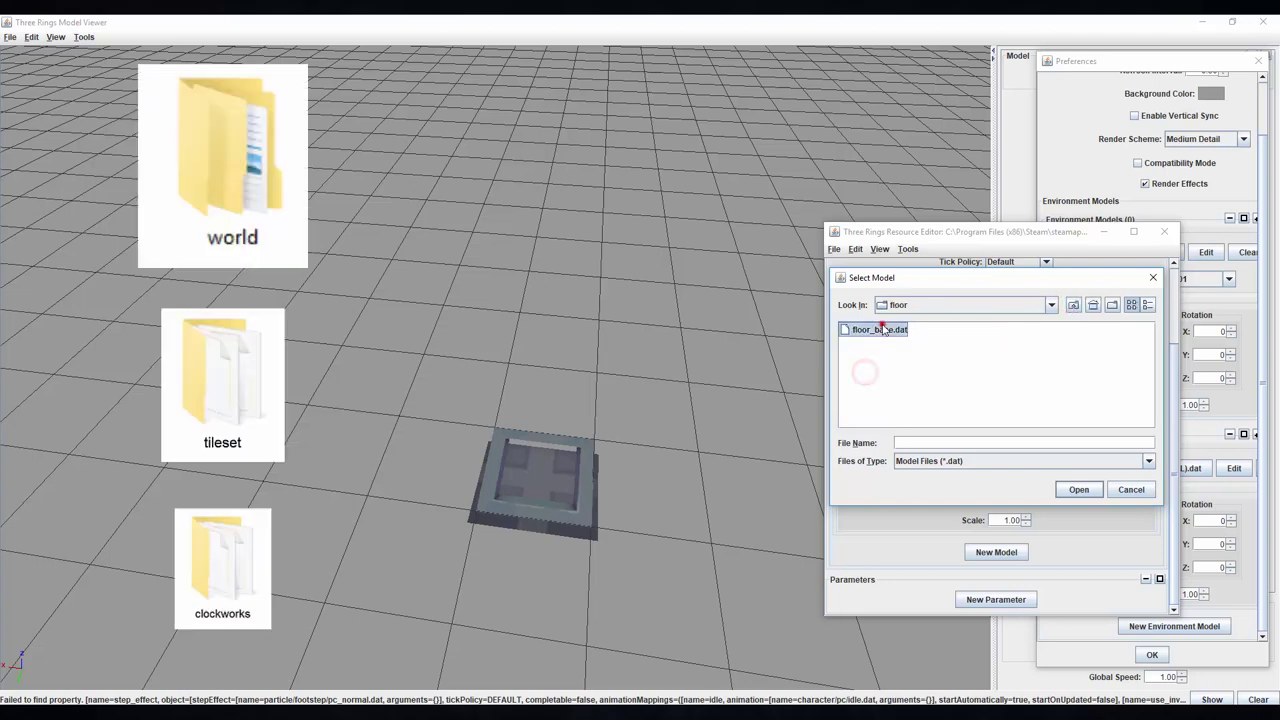
double_click(880, 331)
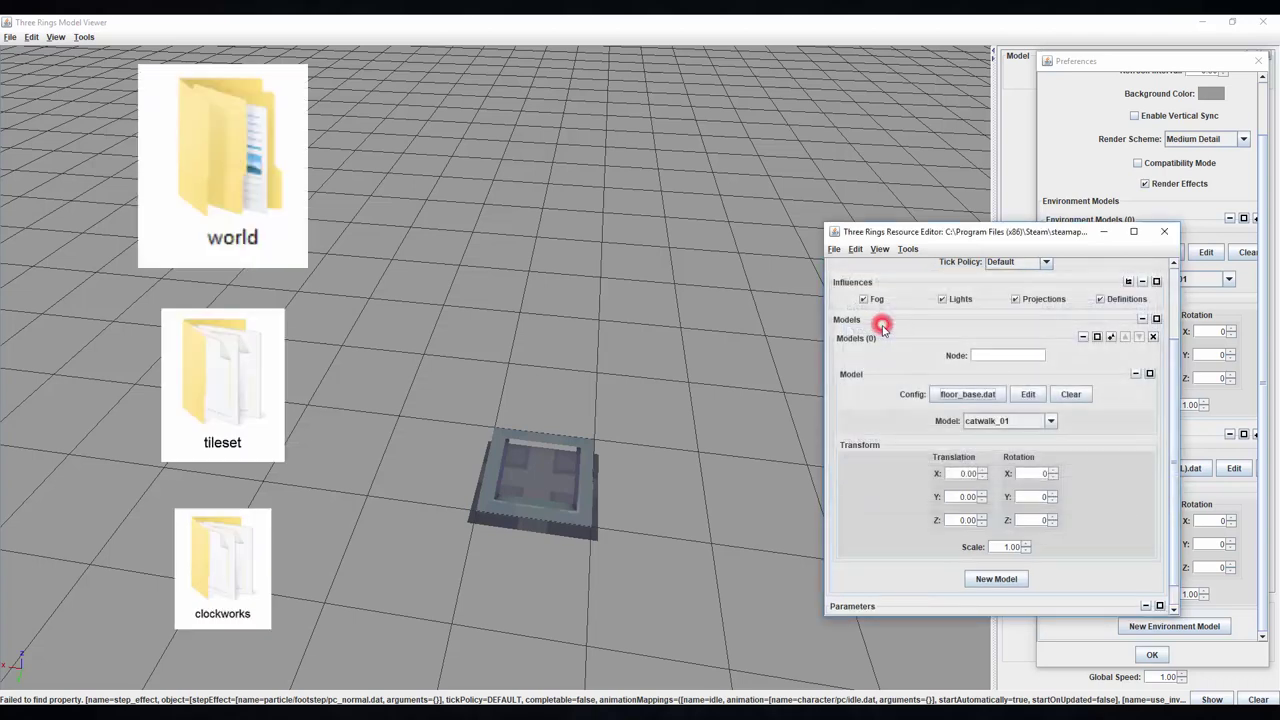
left_click(1003, 421)
left_click(1001, 474)
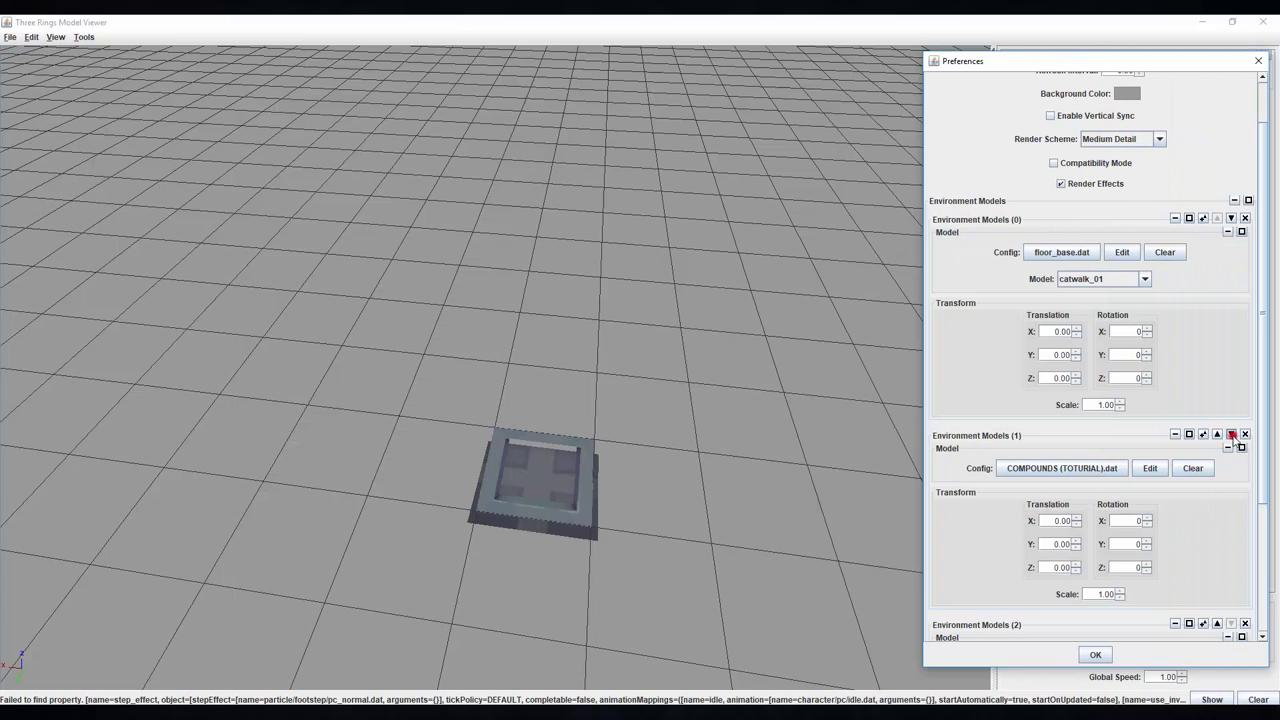
Step: Try ramp_e_3wide_03 and ramp_e_3wide_02, settle on catwalk_03, and move it to X -1.03
left_click(1231, 434)
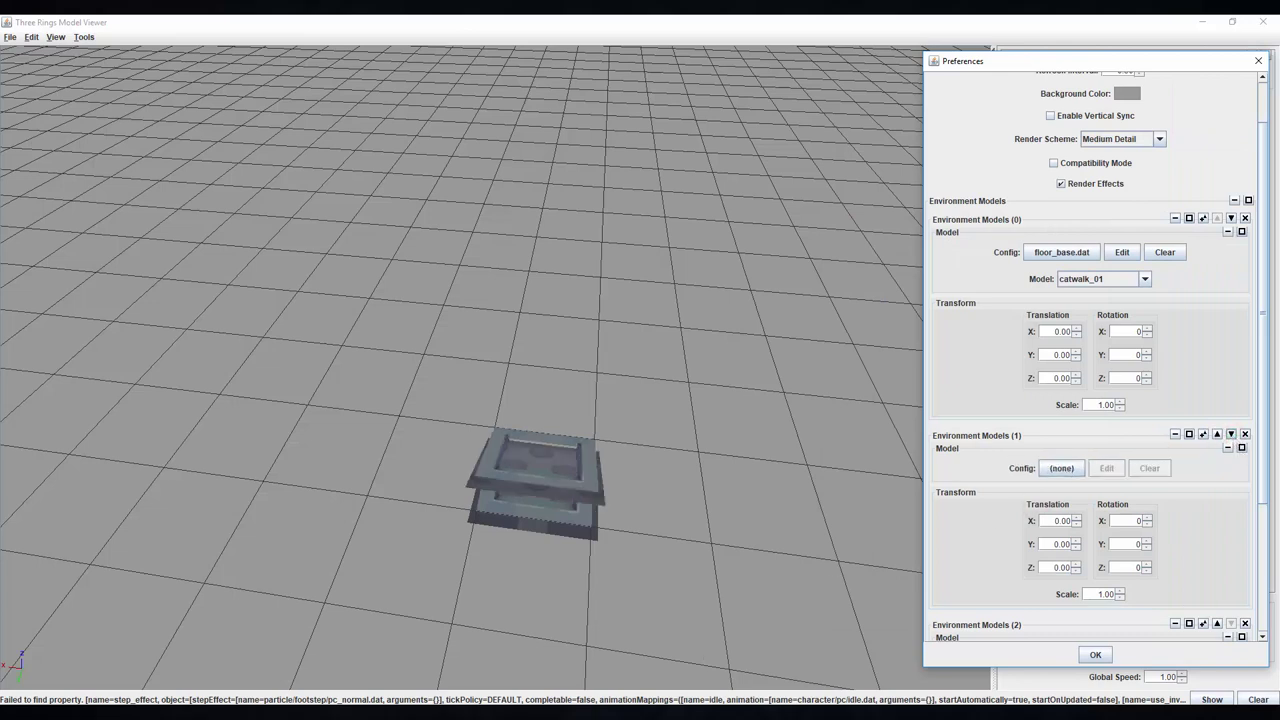
left_click(994, 665)
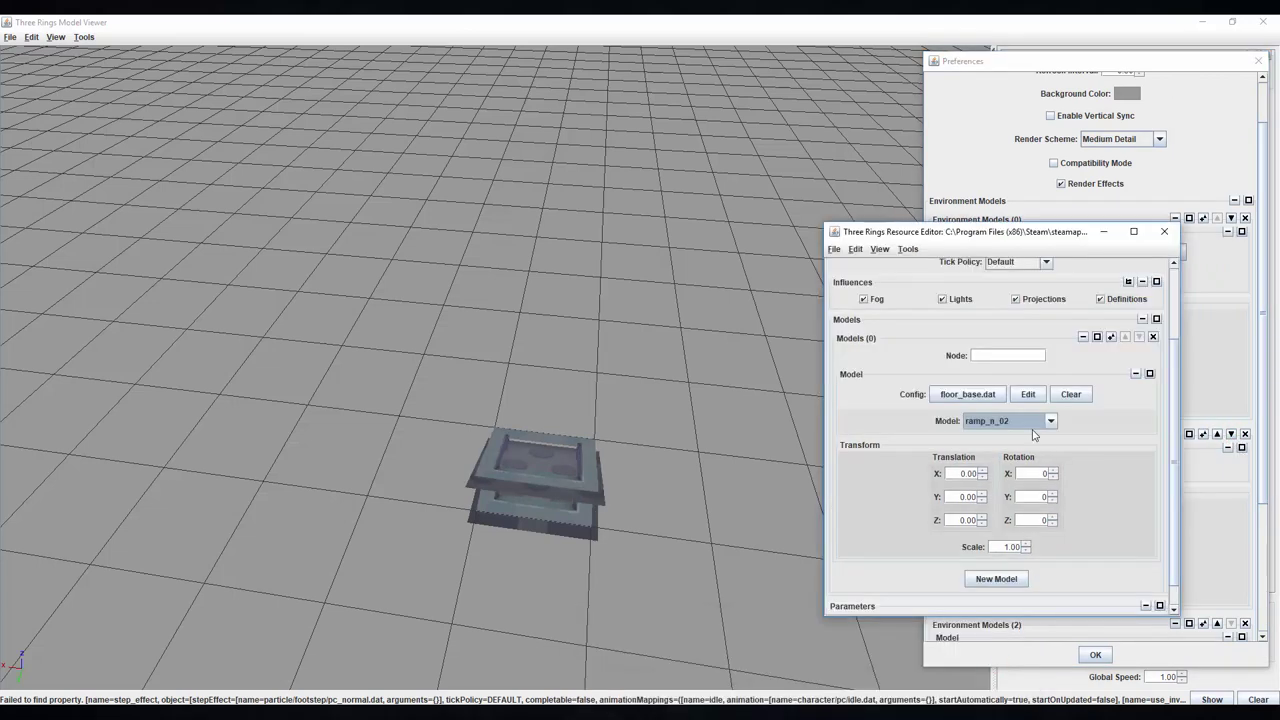
scroll(1033, 435, "down", 1)
left_click(1031, 396)
left_click(1012, 422)
left_click(1018, 396)
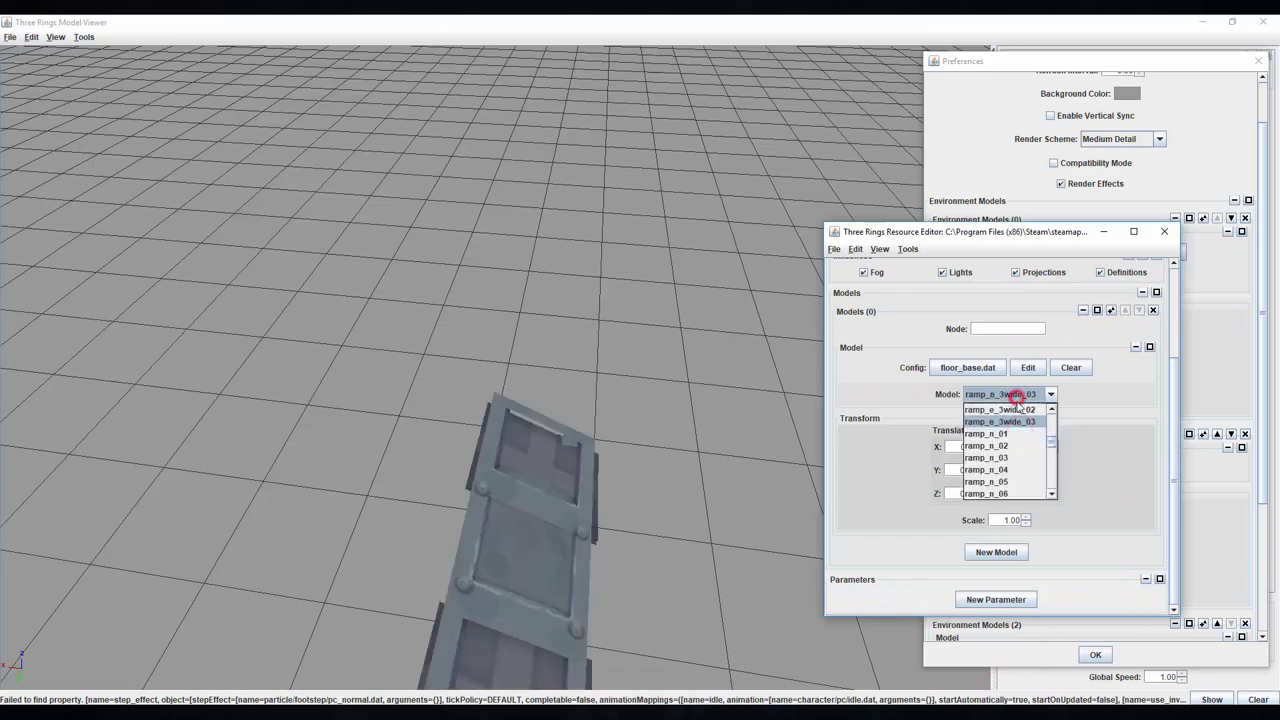
left_click(1012, 409)
left_click(1018, 396)
scroll(1020, 440, "up", 10)
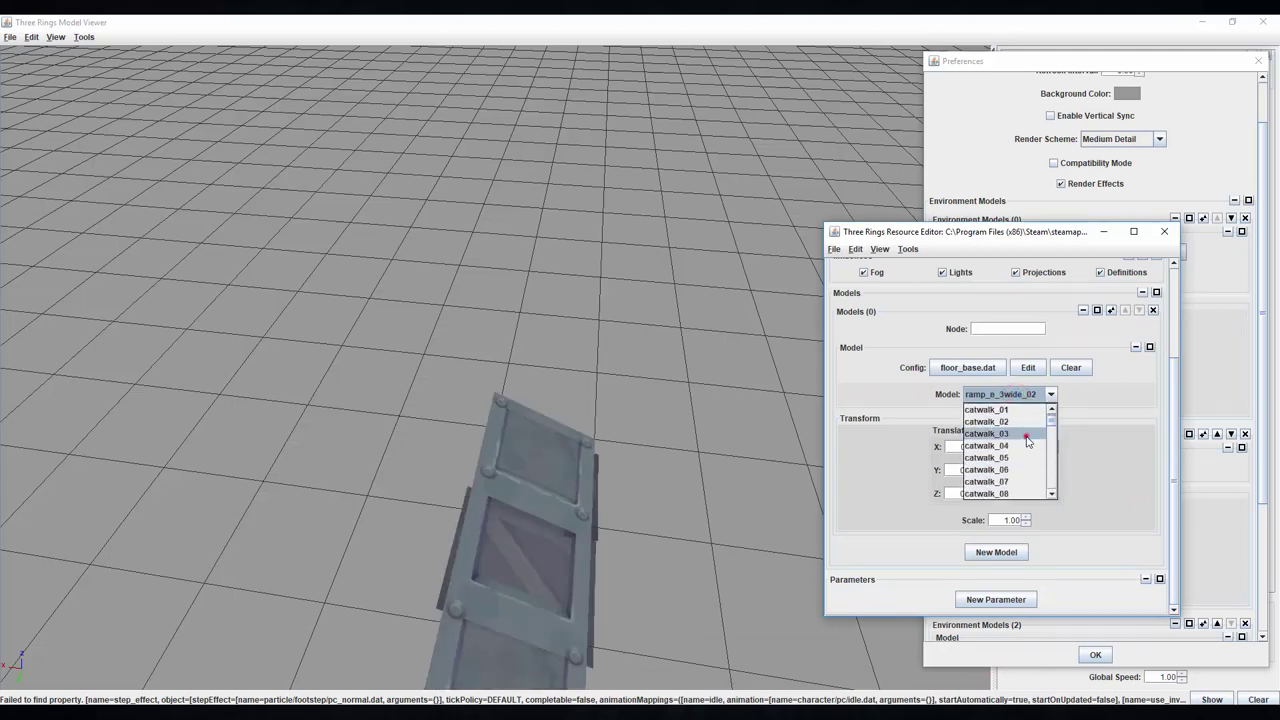
left_click(1027, 436)
left_click_drag(978, 446, 905, 451)
Step: Add a second model using floor_base.dat with piece floor_plate_06, offset to X 1.00
left_click(1016, 551)
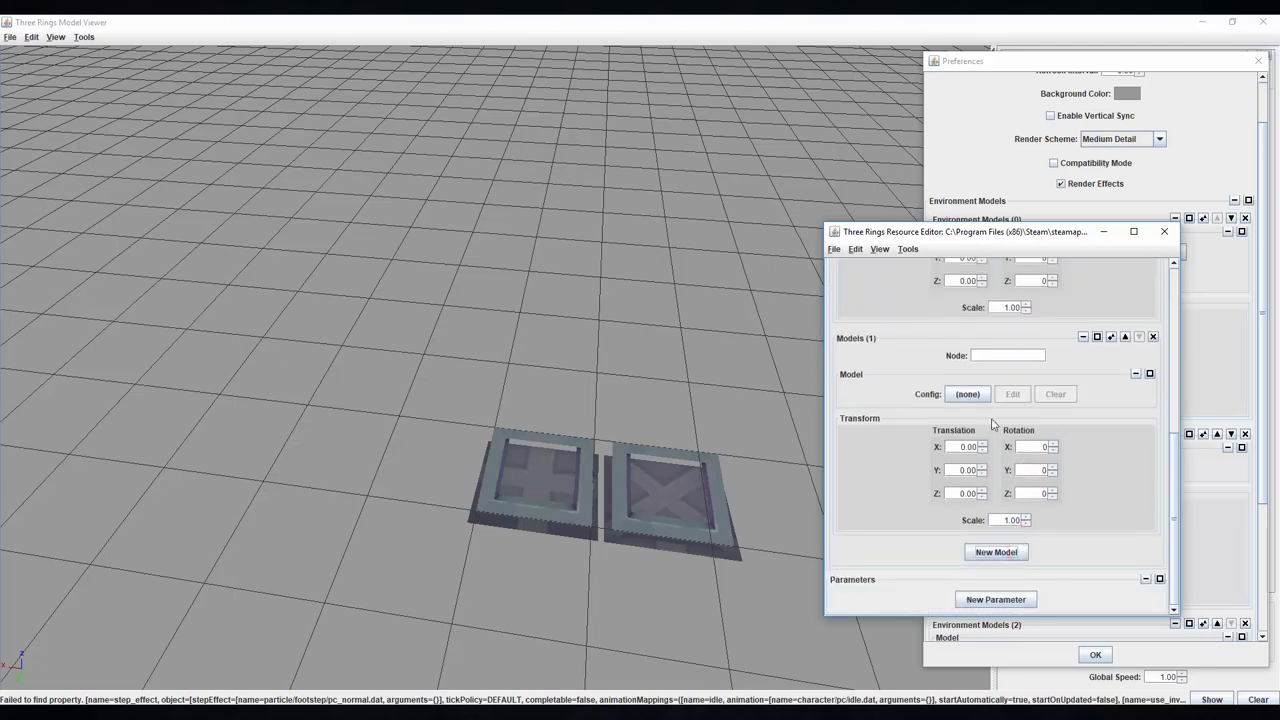
left_click(978, 392)
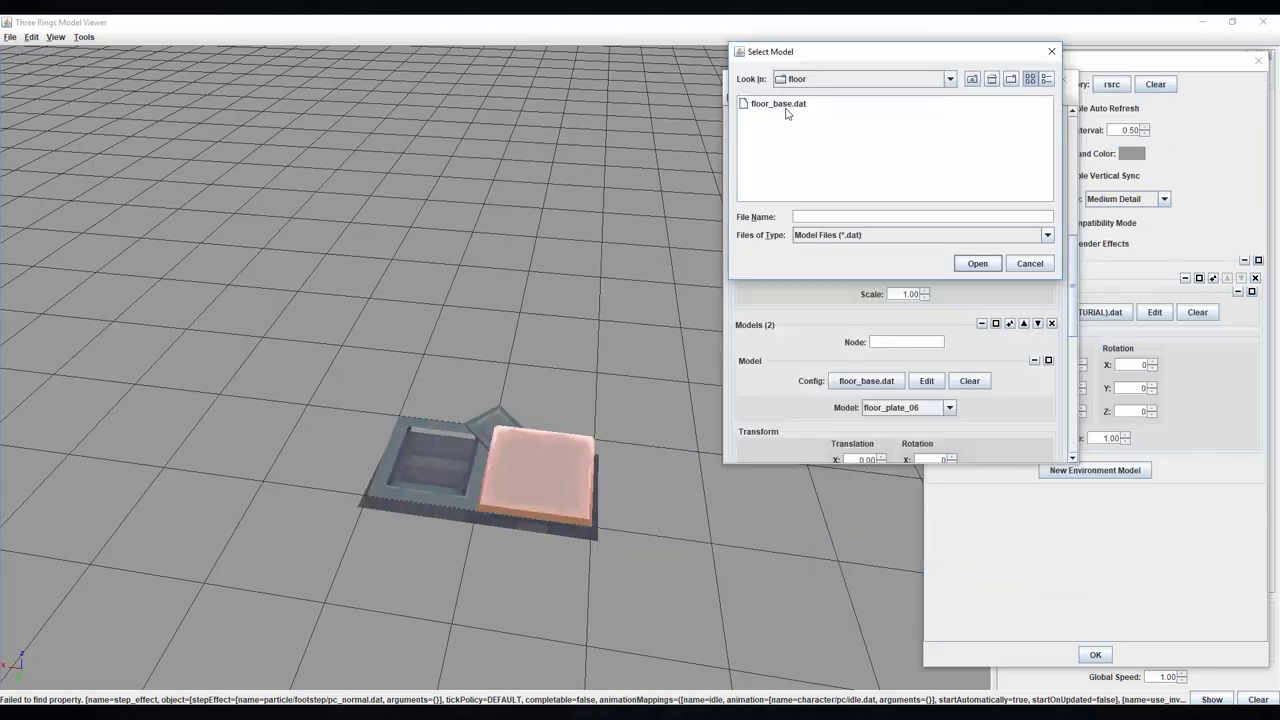
double_click(751, 103)
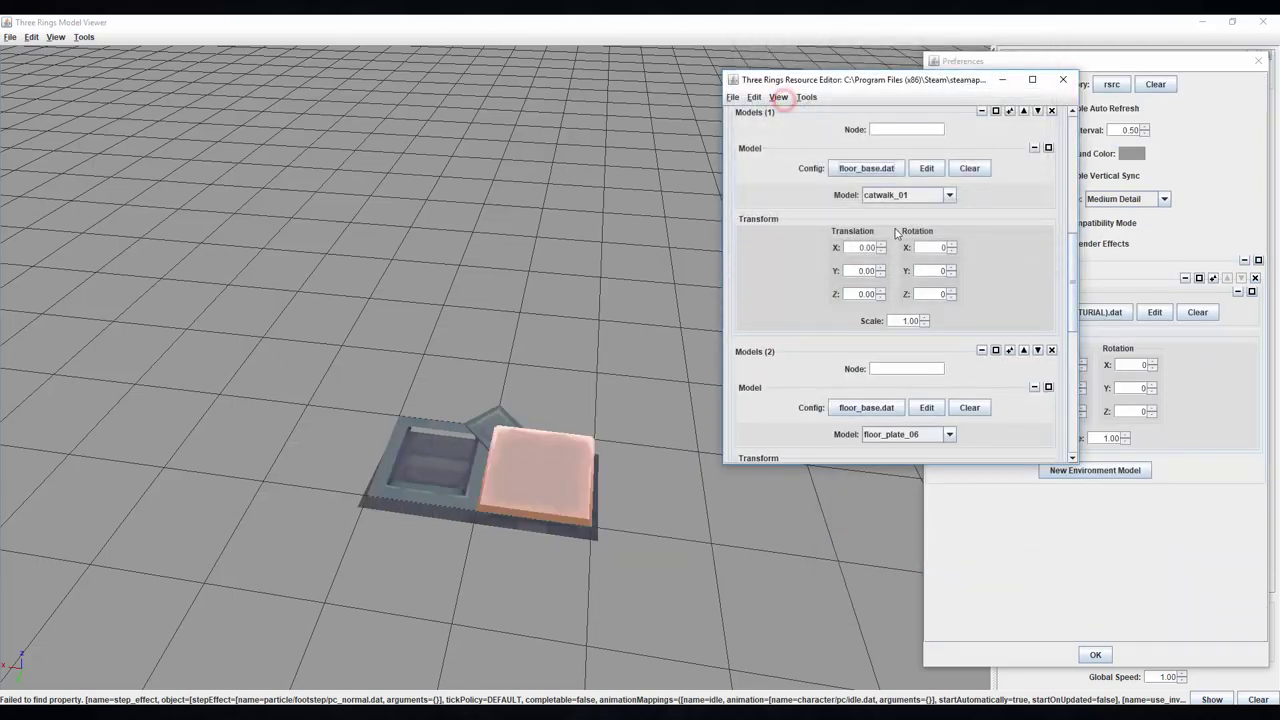
left_click(910, 196)
scroll(912, 250, "down", 5)
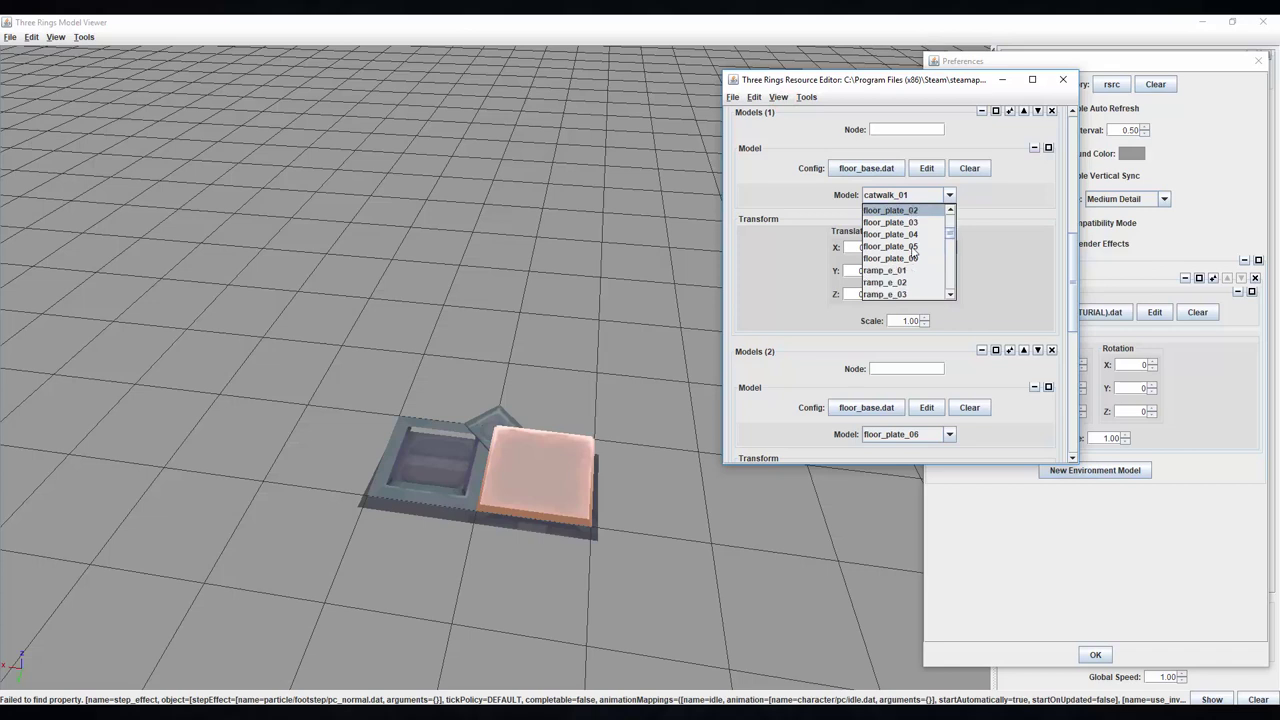
left_click(915, 258)
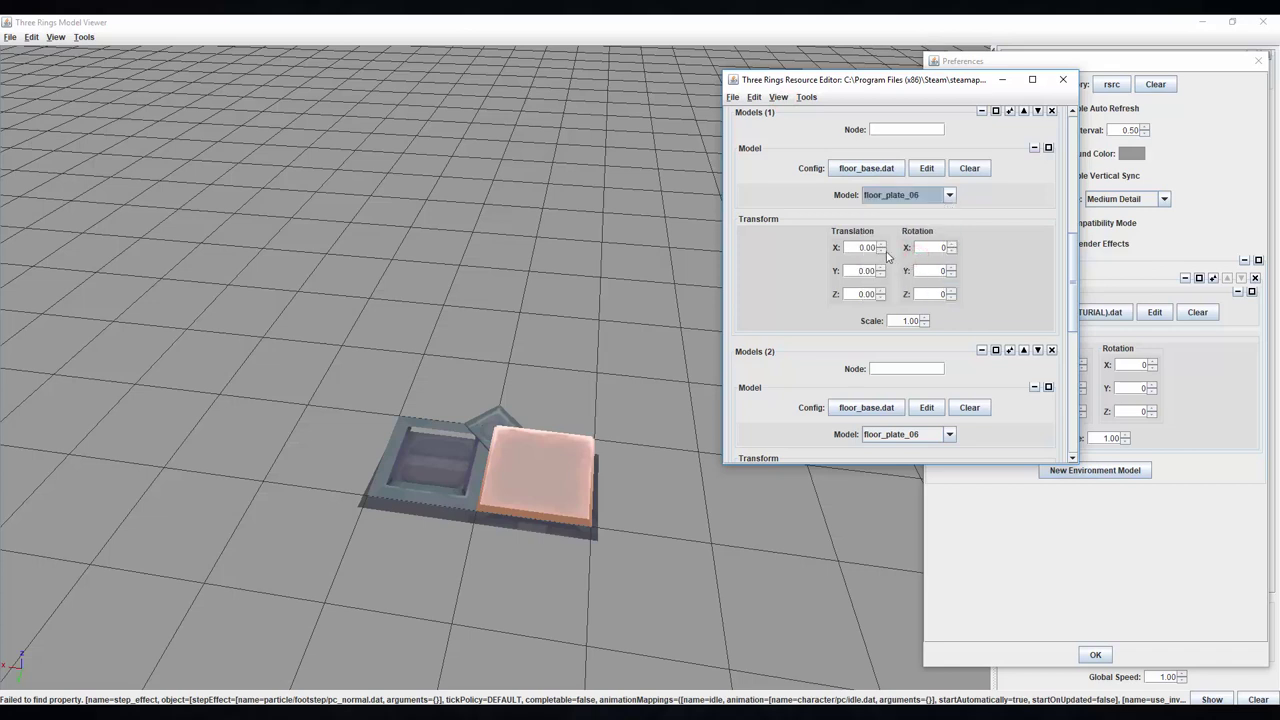
left_click_drag(873, 245, 945, 283)
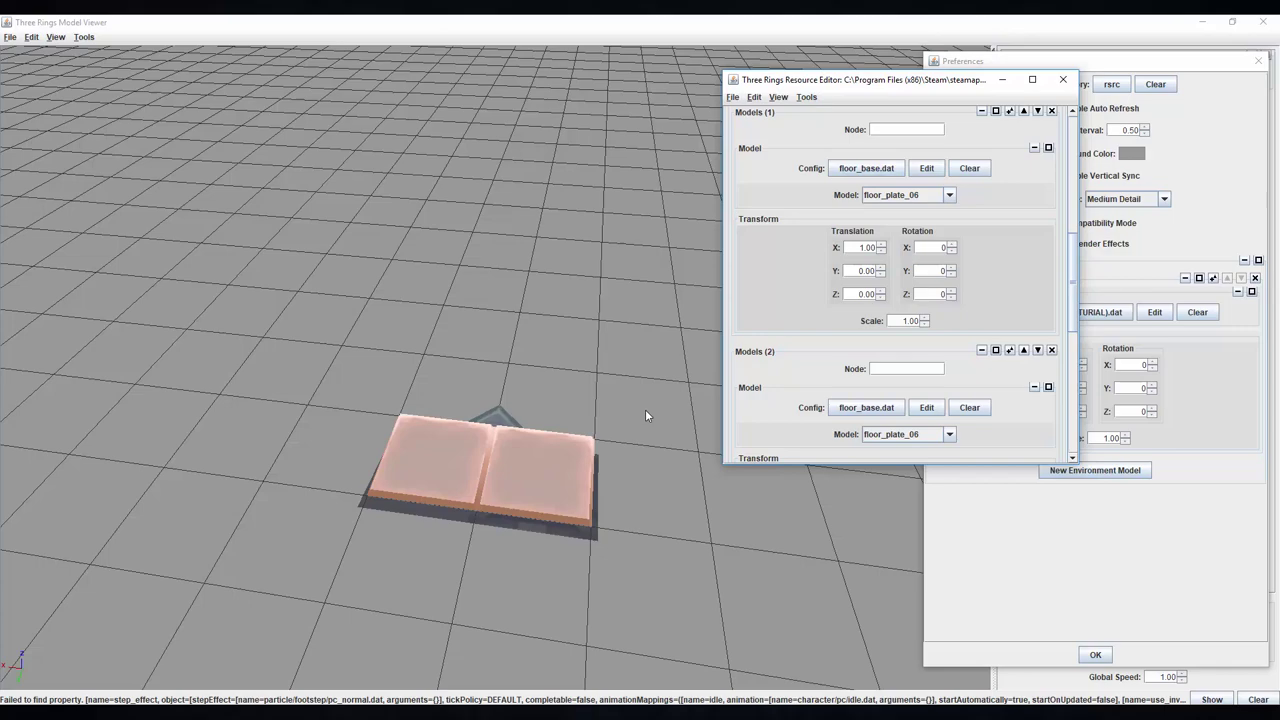
left_click_drag(645, 416, 654, 487)
Step: Save the compound via Save As under the name COMPOUNDS (TOTURIAL pt2).dat
left_click(978, 663)
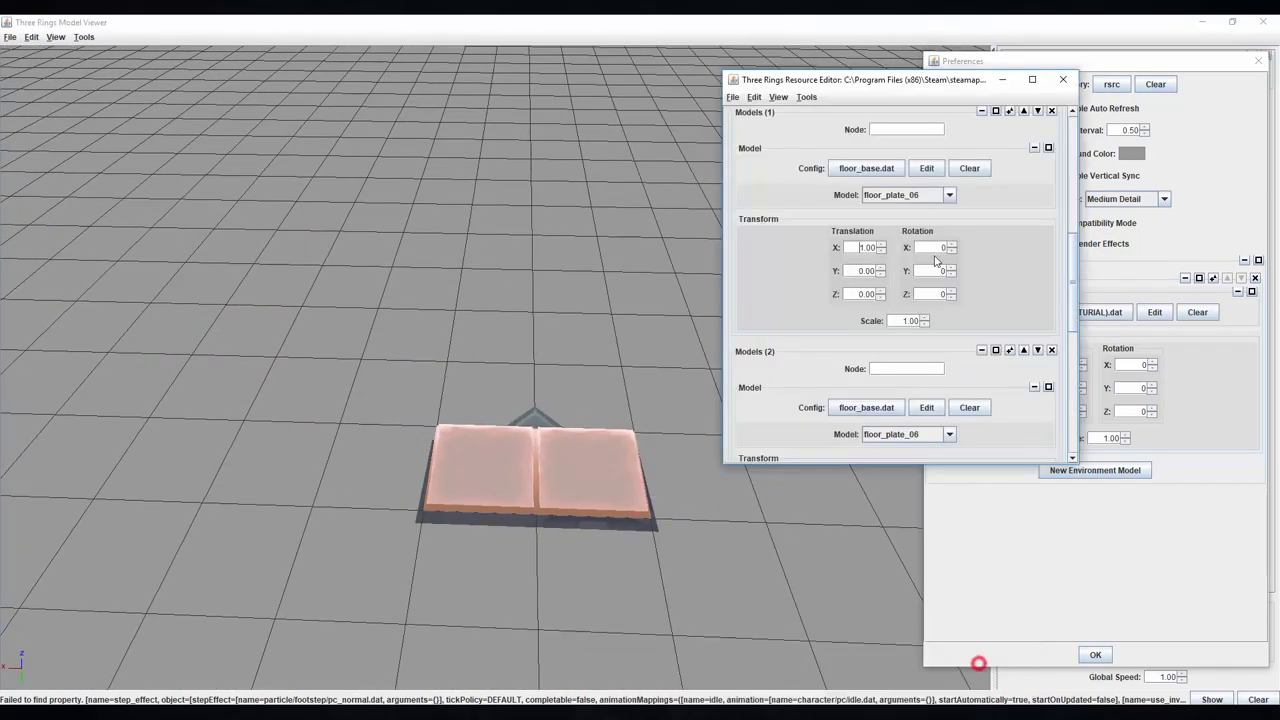
left_click(731, 96)
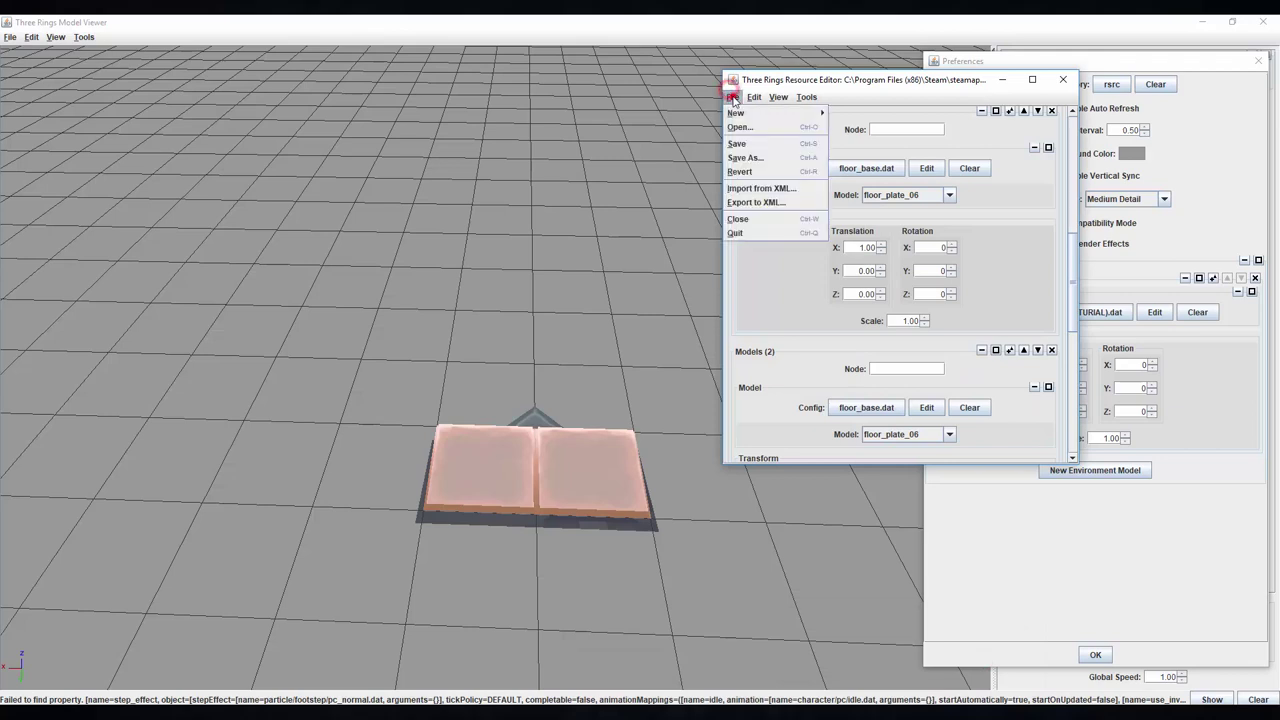
left_click(765, 157)
left_click(811, 209)
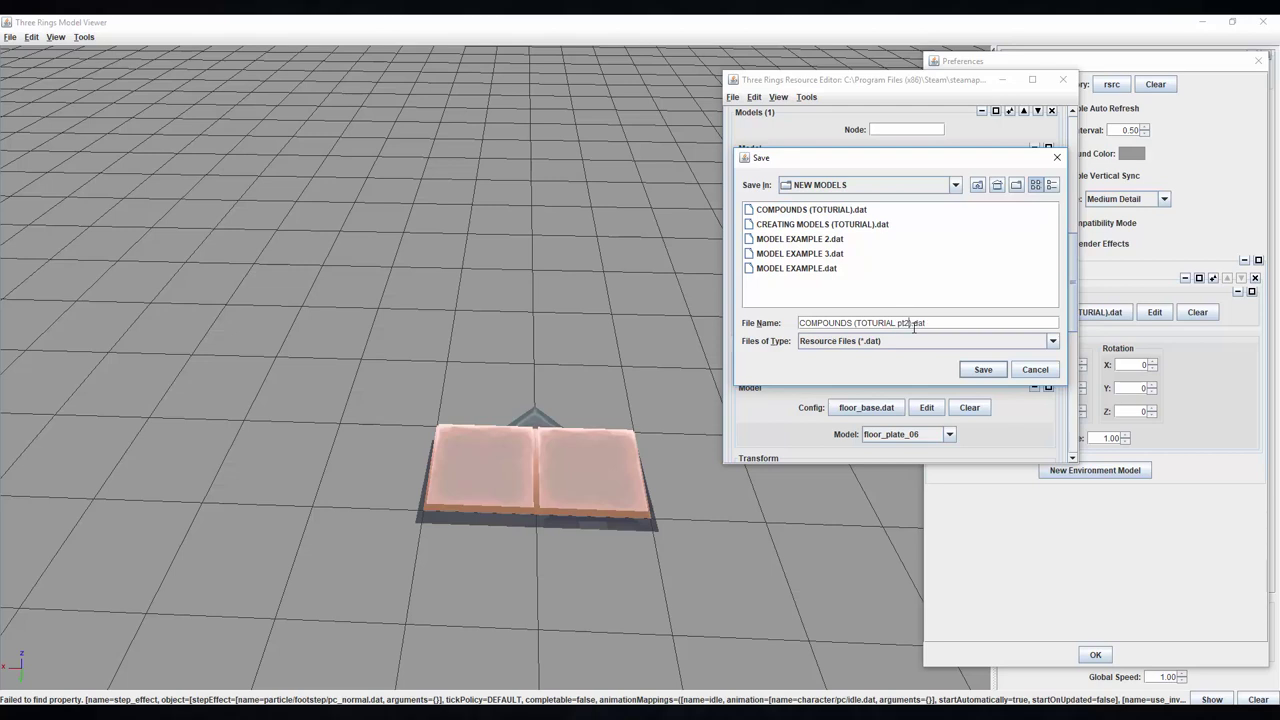
key("Return")
Step: Edit the pt2 compound and add a model entry loading COMPOUNDS (TOTURIAL pt2).dat
left_click(1243, 255)
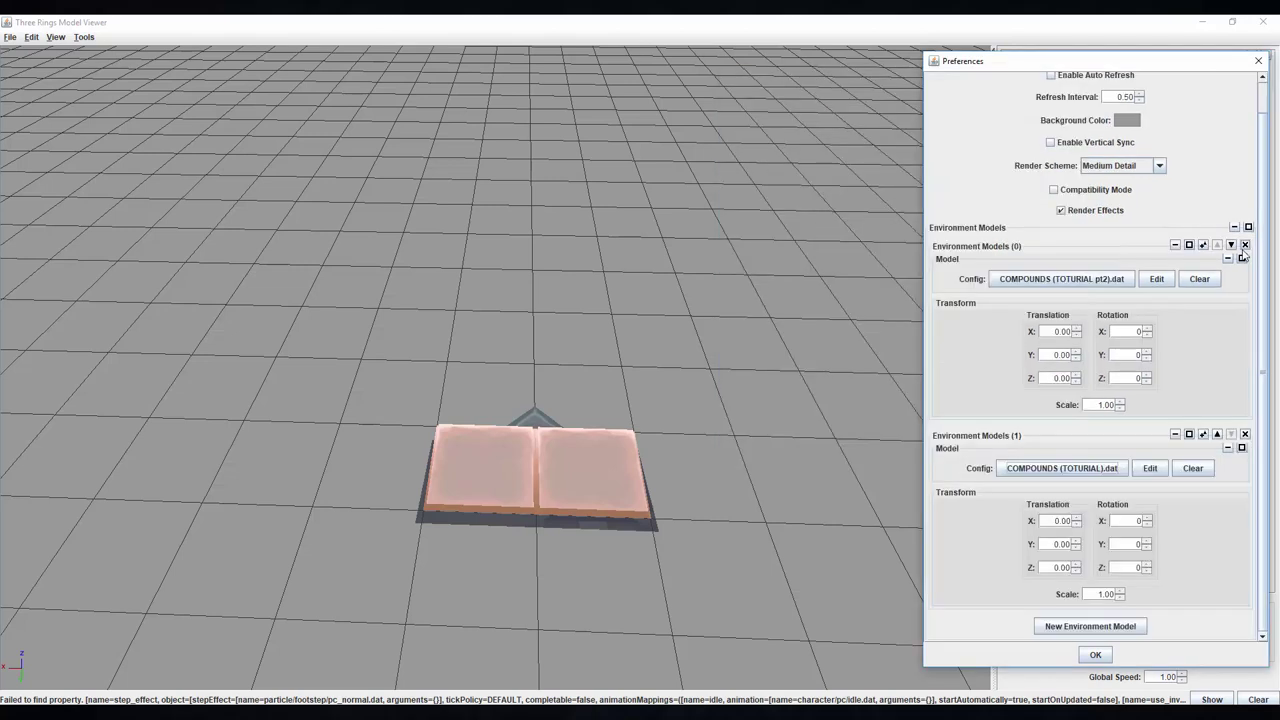
left_click(1137, 474)
left_click(1098, 482)
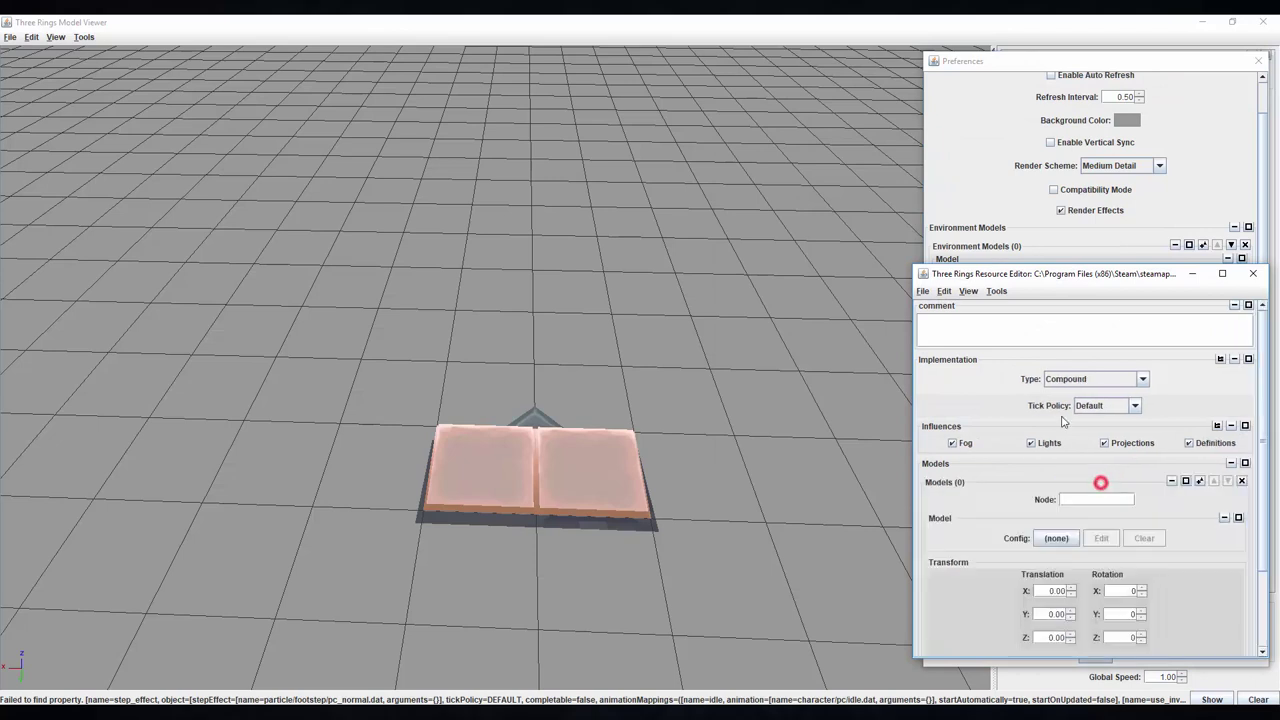
left_click(1056, 436)
left_click(1032, 367)
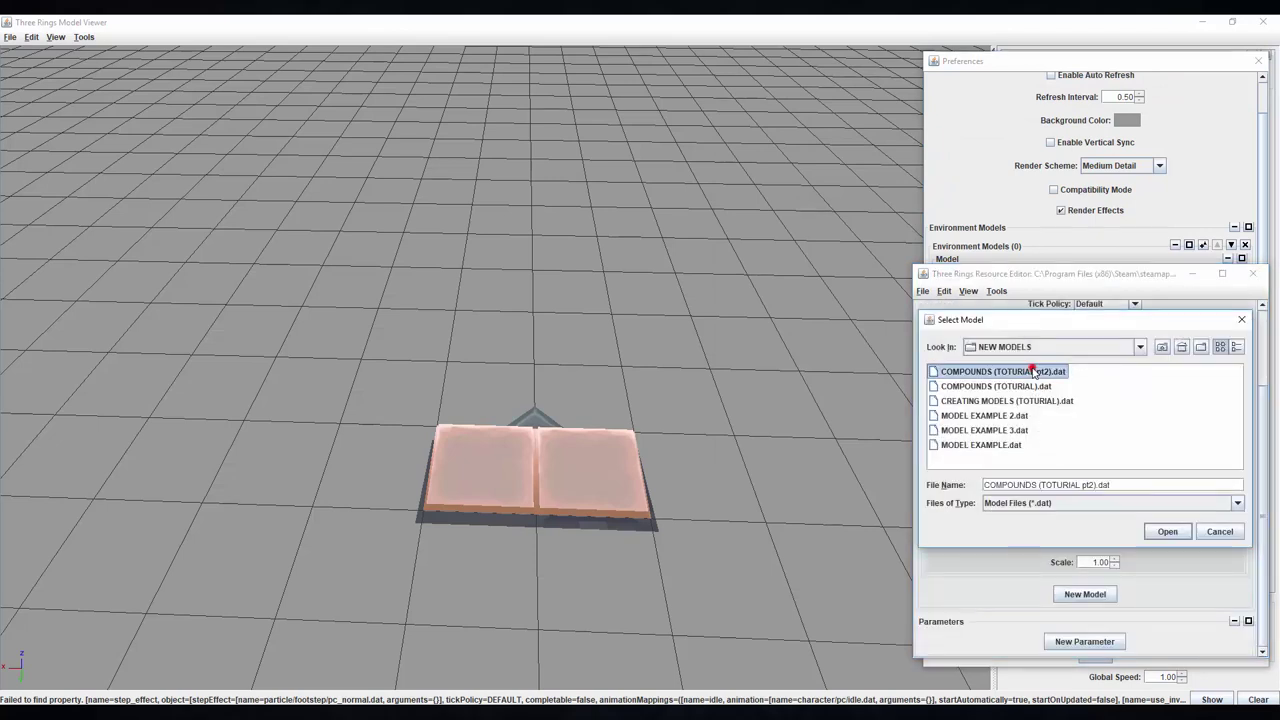
double_click(1032, 367)
Step: Add a second entry also referencing COMPOUNDS (TOTURIAL pt2).dat, then minimize the Resource Editor
left_click(1094, 590)
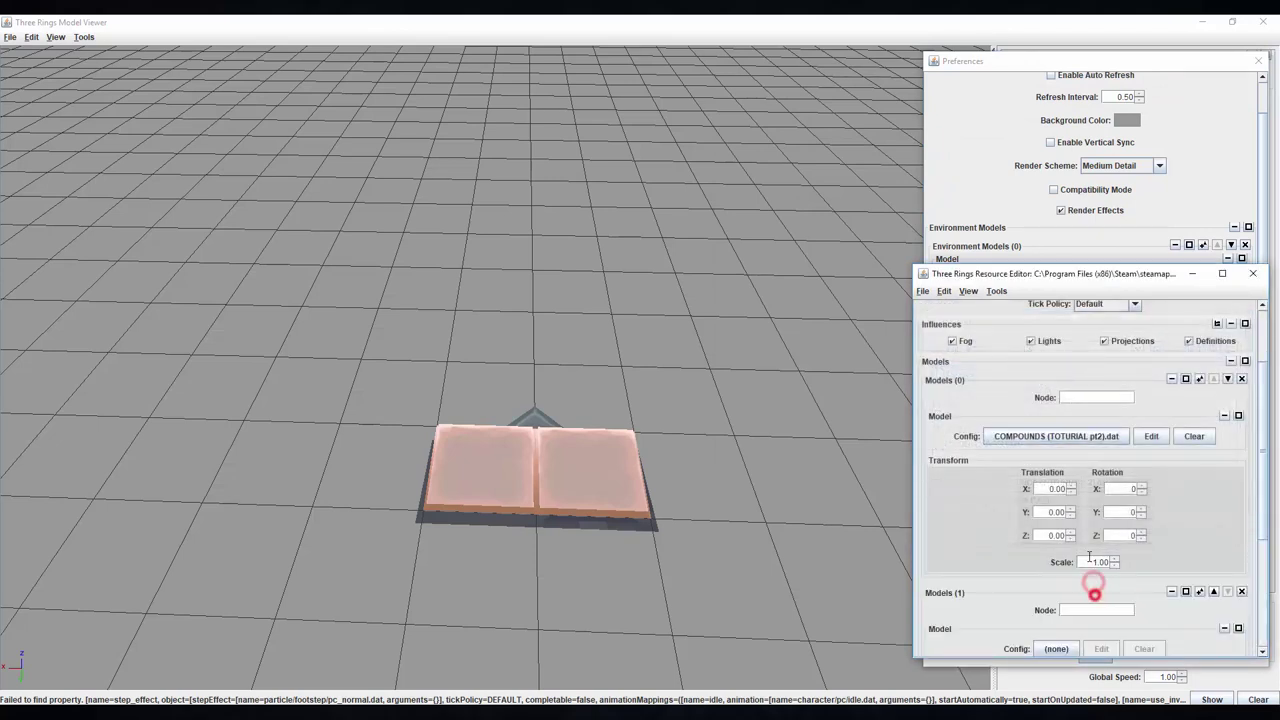
left_click(1057, 437)
left_click(1008, 373)
double_click(1008, 372)
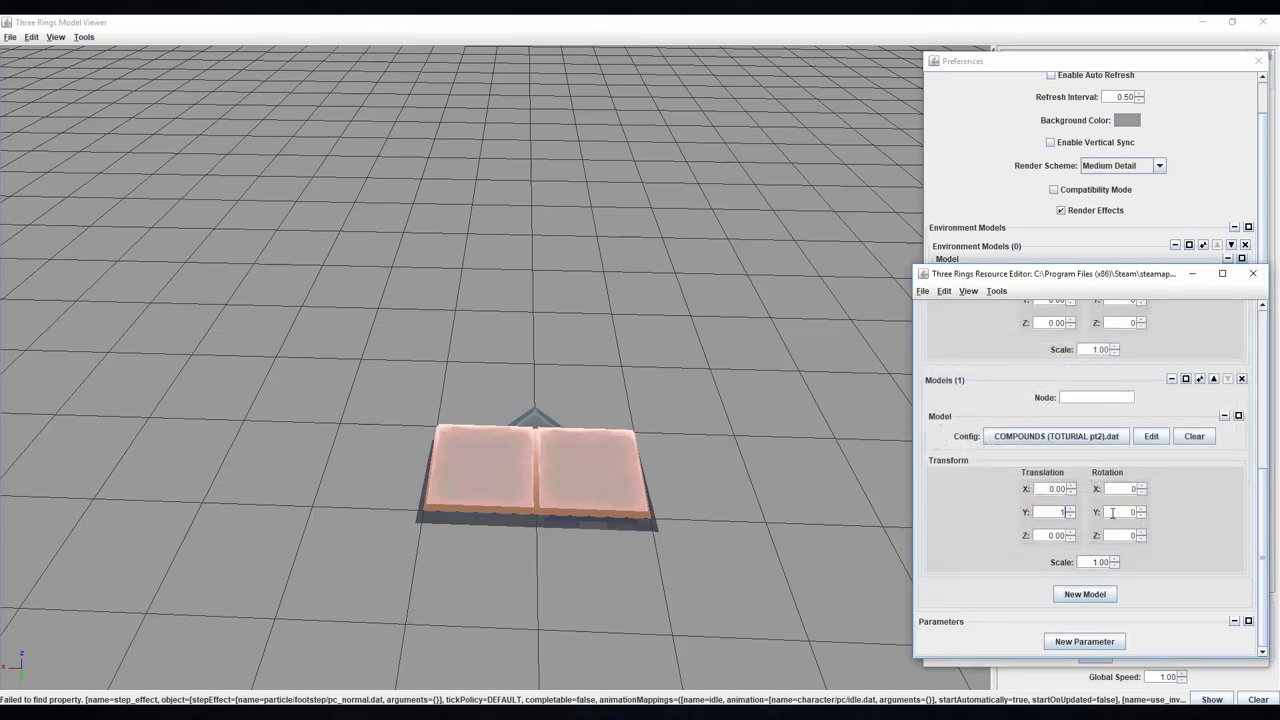
left_click(1200, 275)
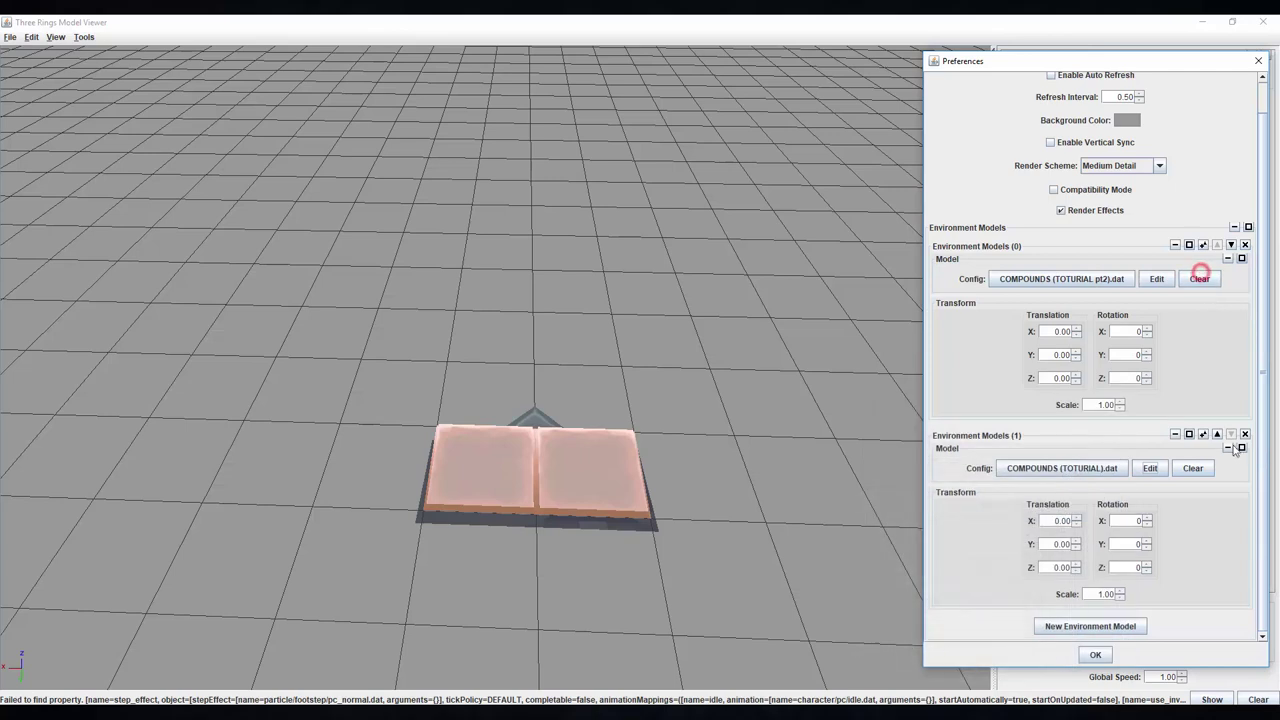
Step: Add an environment model slot, move the tutorial compound down, remove pt2, load row 1 of Imperial
left_click(1128, 626)
left_click(1231, 435)
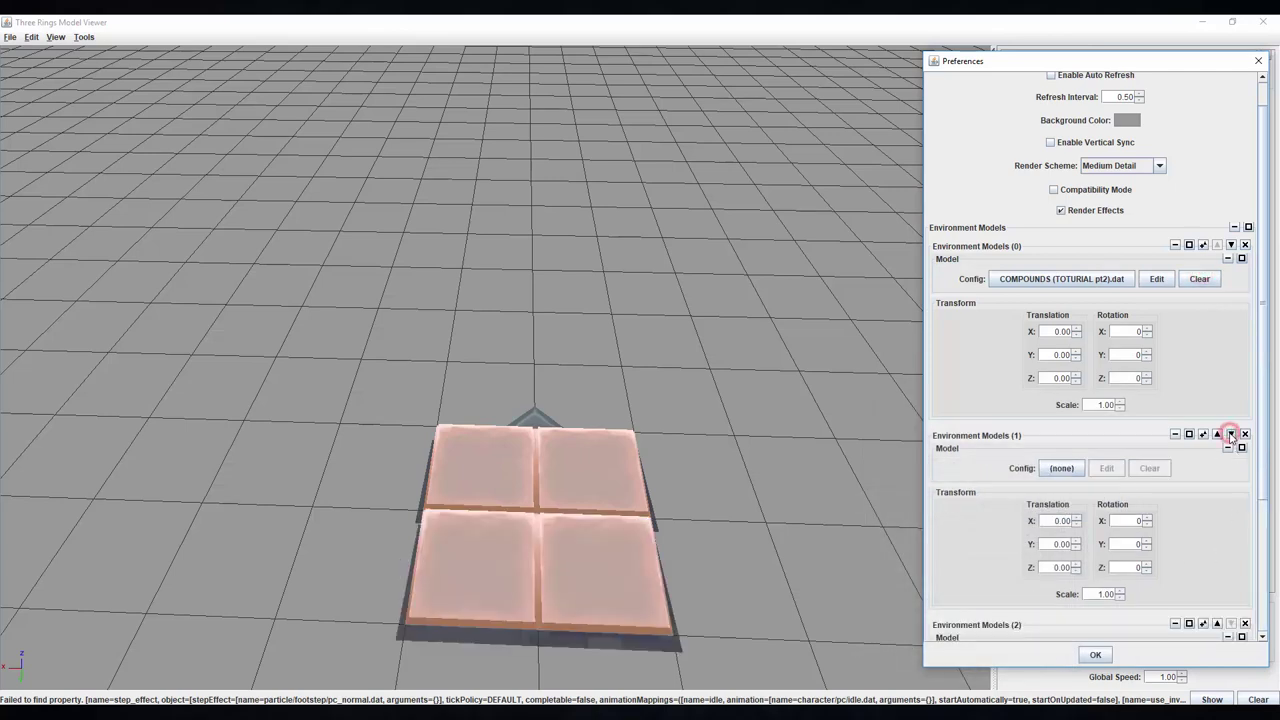
left_click(1245, 246)
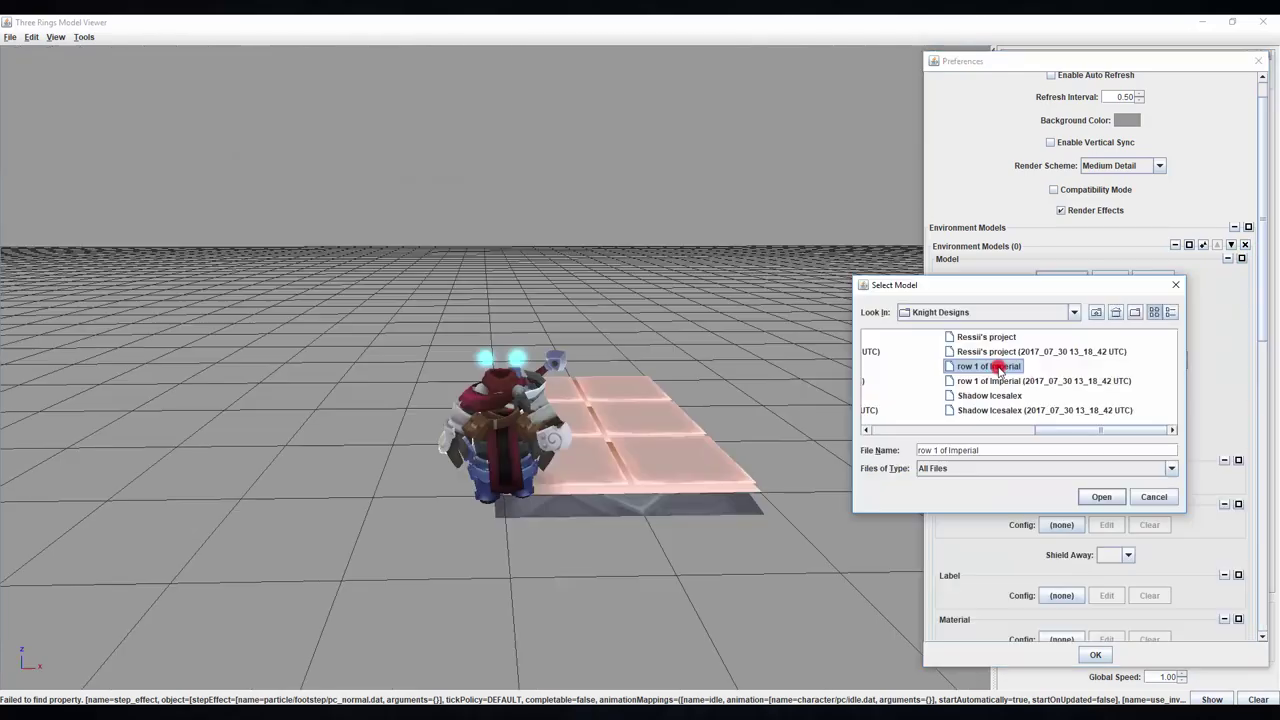
double_click(997, 363)
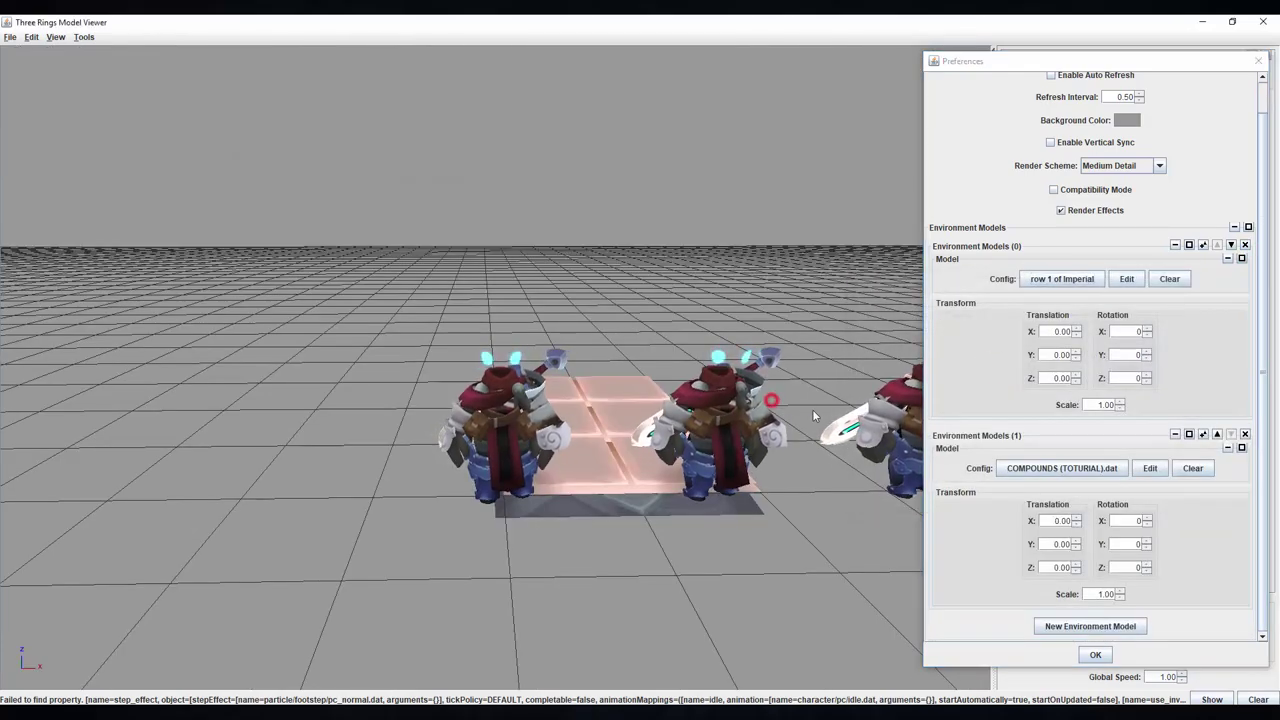
Step: Shift the character row along Z and orbit the view over the Full Haven town
left_click_drag(812, 410, 707, 411)
scroll(712, 415, "down", 5)
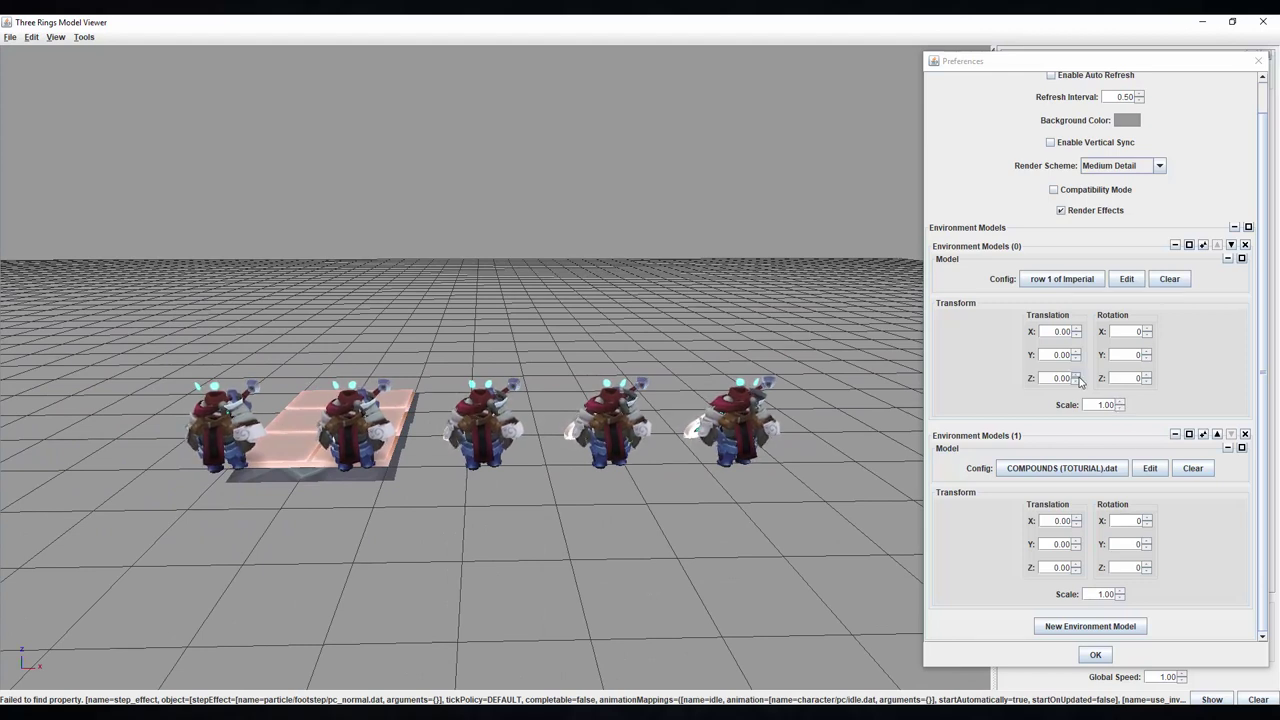
mouse_move(1075, 377)
left_mouse_down()
mouse_move(983, 356)
mouse_move(1010, 385)
mouse_move(1171, 408)
mouse_move(1066, 377)
left_mouse_up()
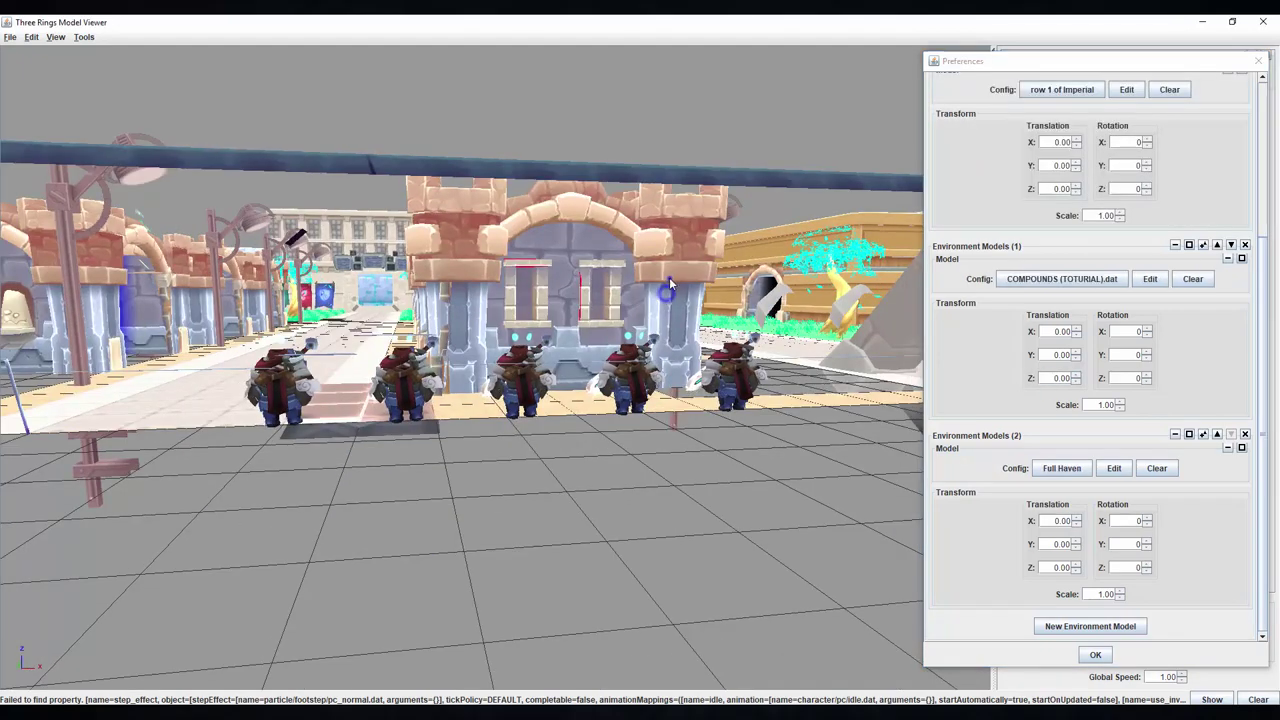
left_click_drag(640, 200, 723, 508)
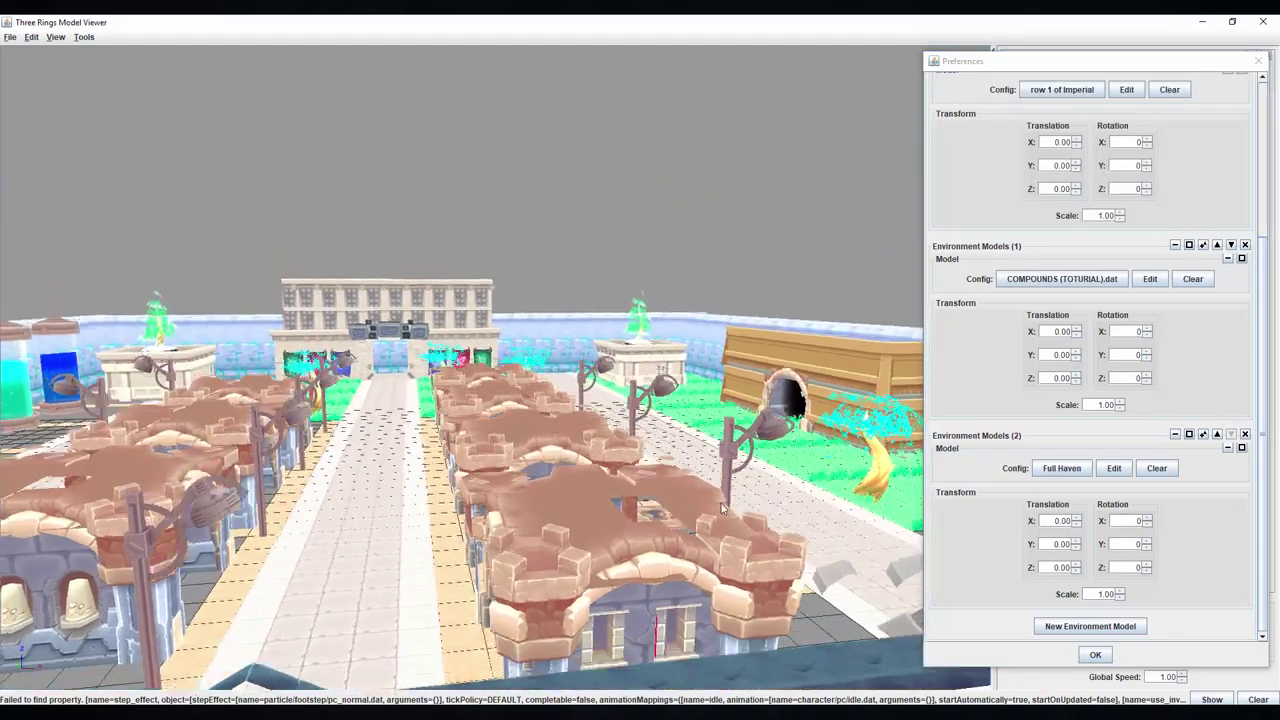
scroll(723, 508, "down", 5)
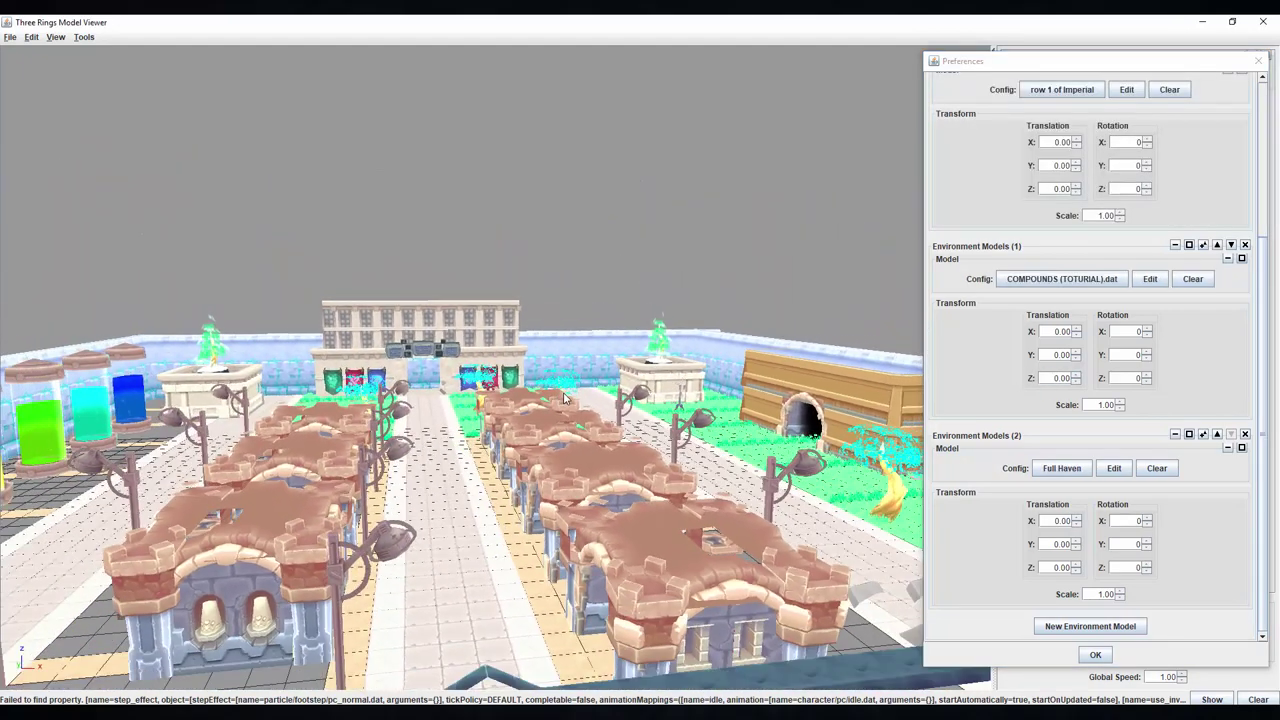
left_click_drag(565, 398, 720, 260)
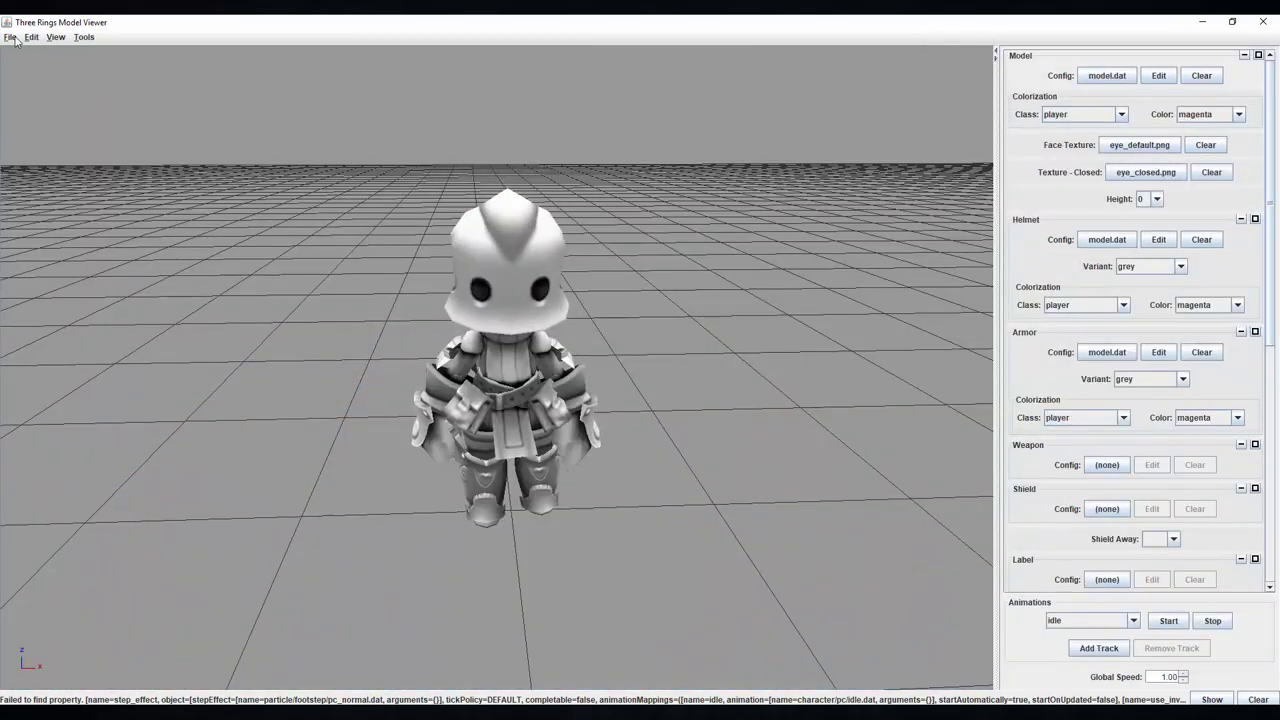
Step: Restore the Lounge place environment file from the model > Environments folder
left_click(10, 37)
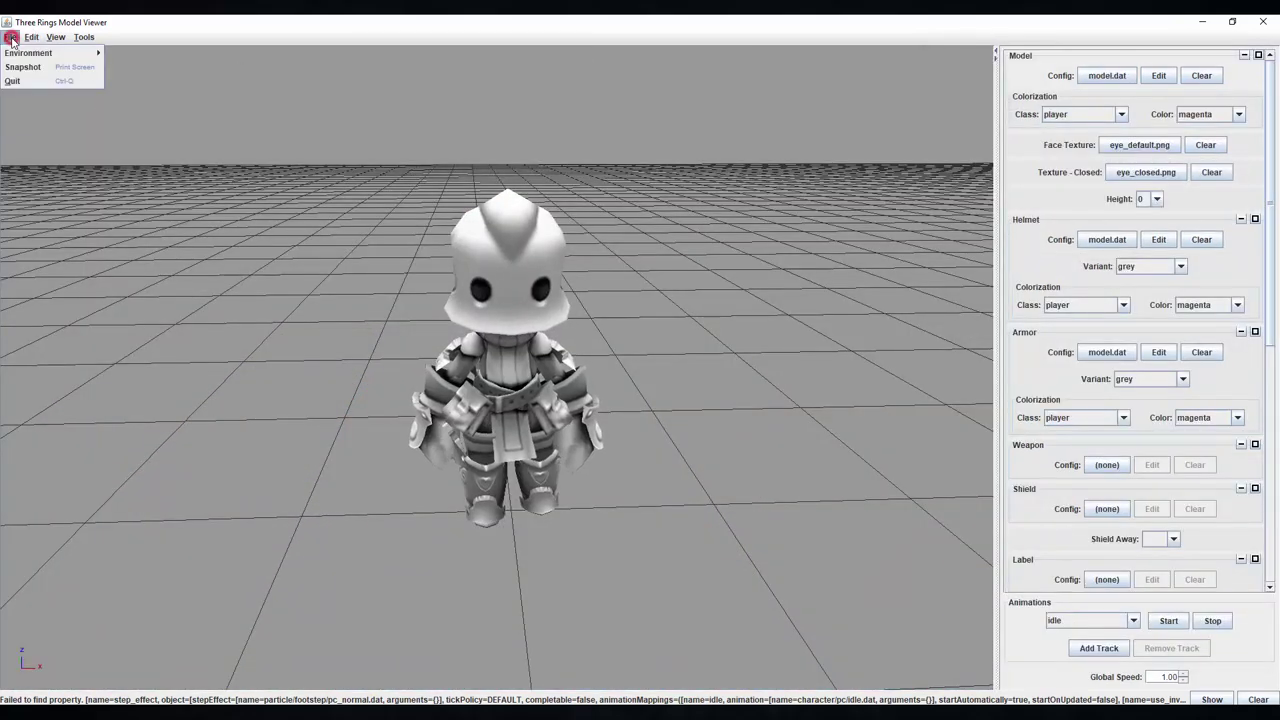
mouse_move(30, 52)
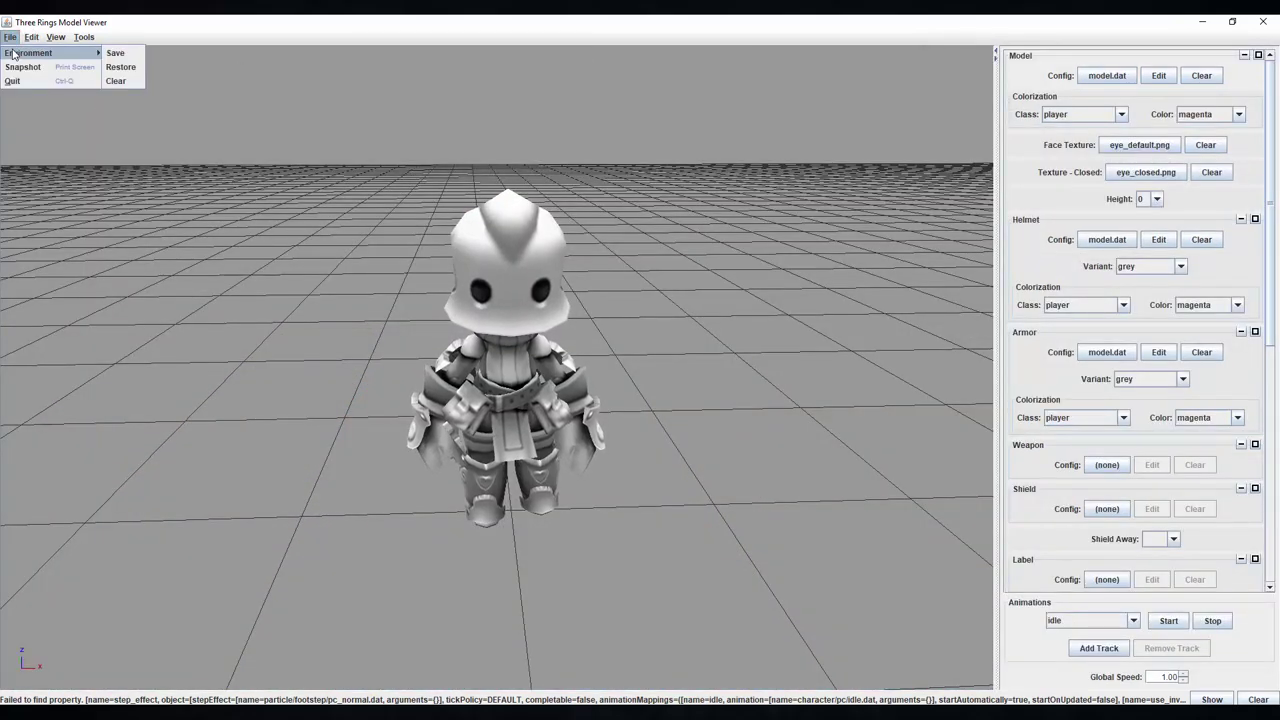
left_click(121, 67)
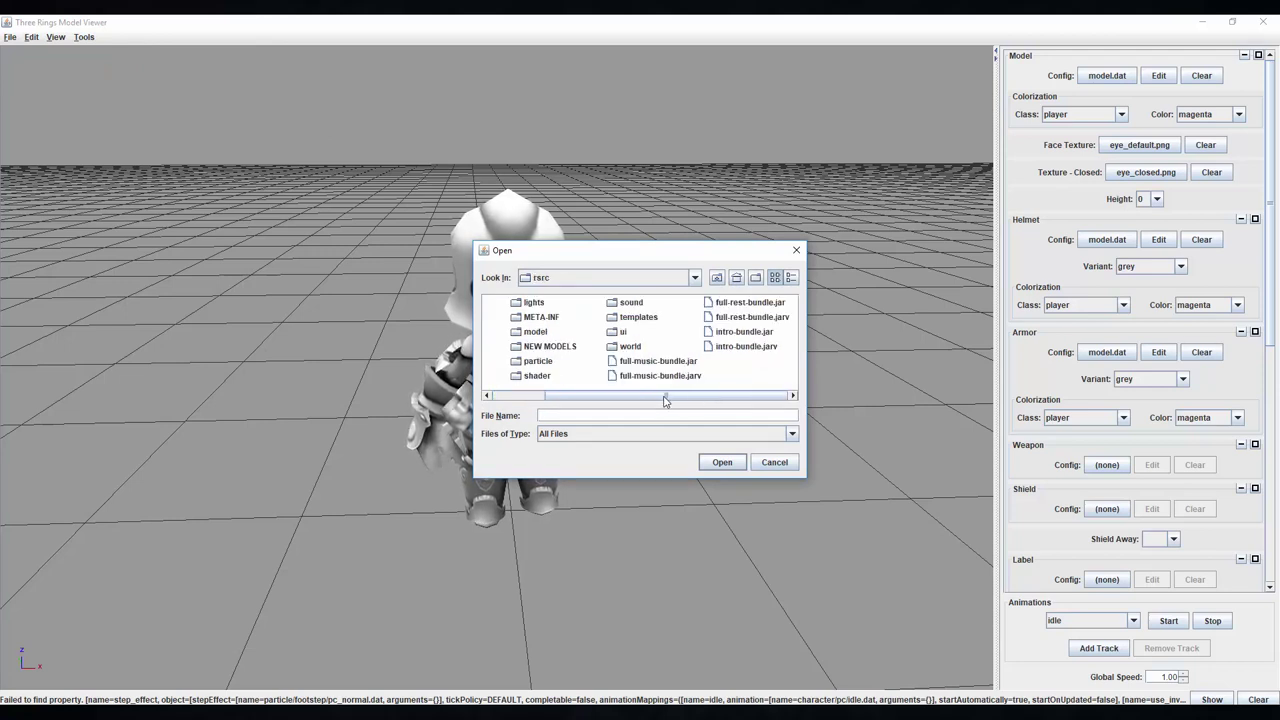
left_click_drag(665, 400, 612, 398)
double_click(600, 331)
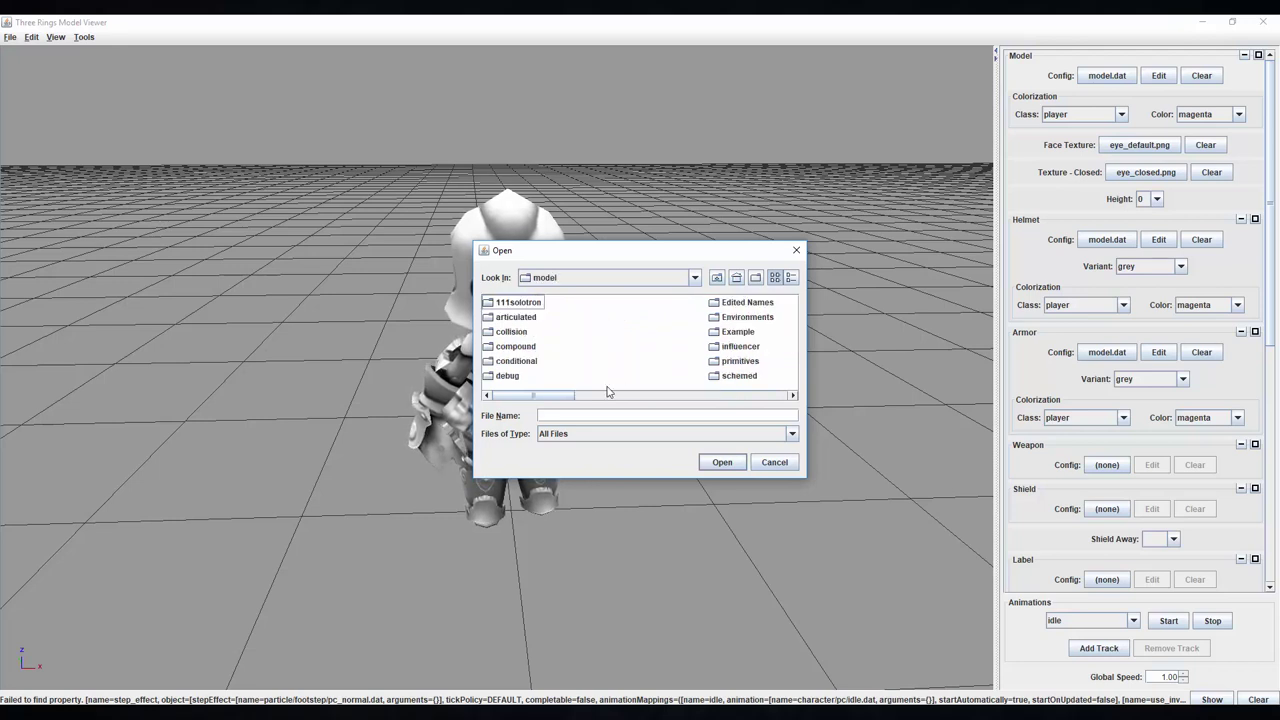
double_click(730, 318)
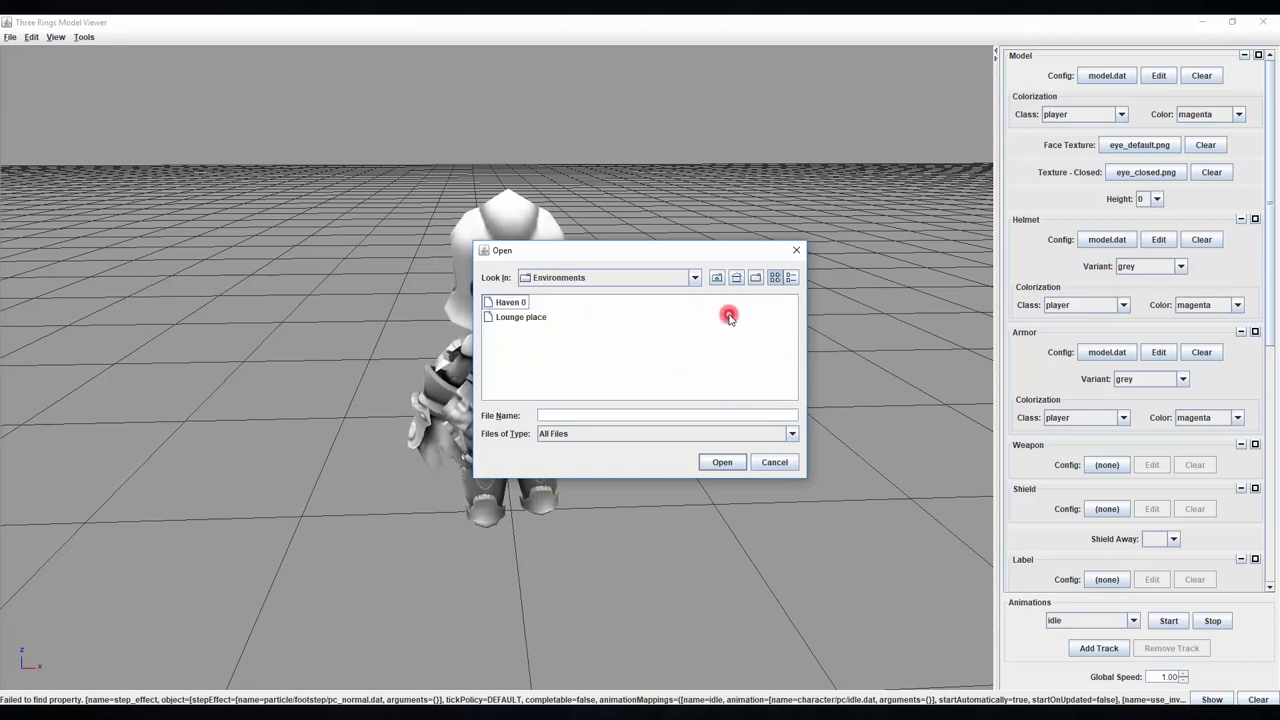
left_click(518, 304)
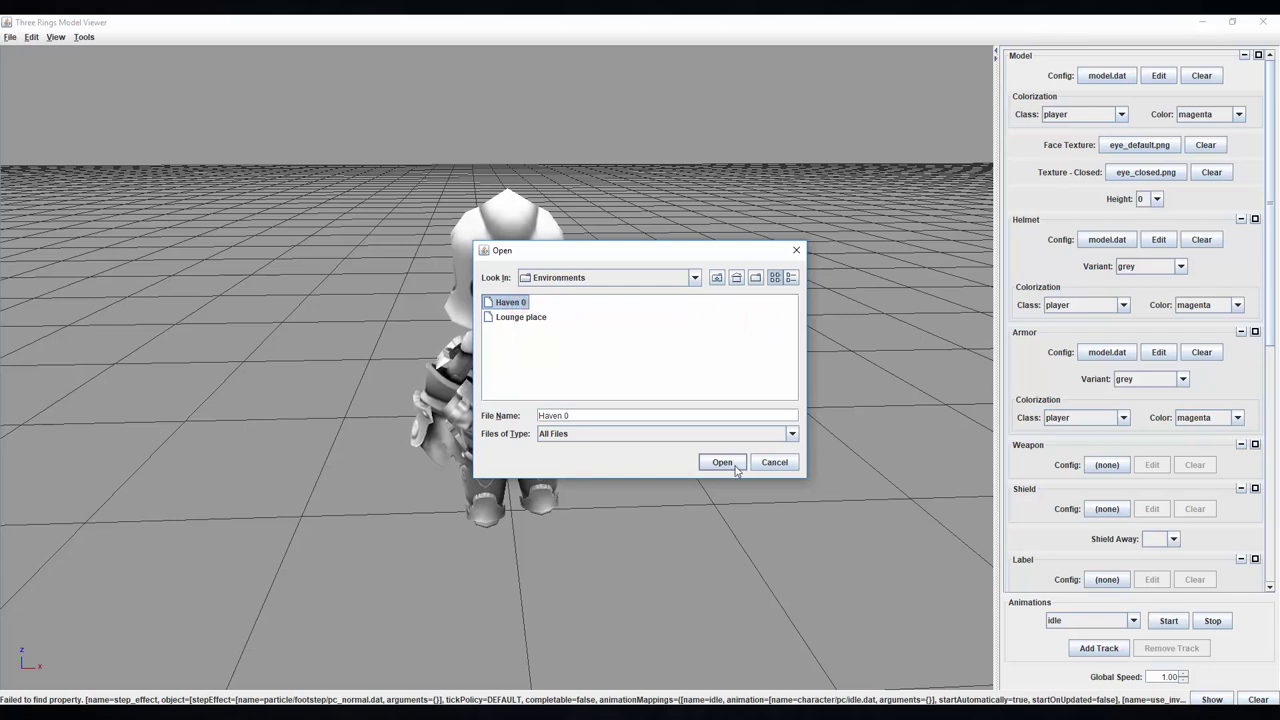
left_click(505, 319)
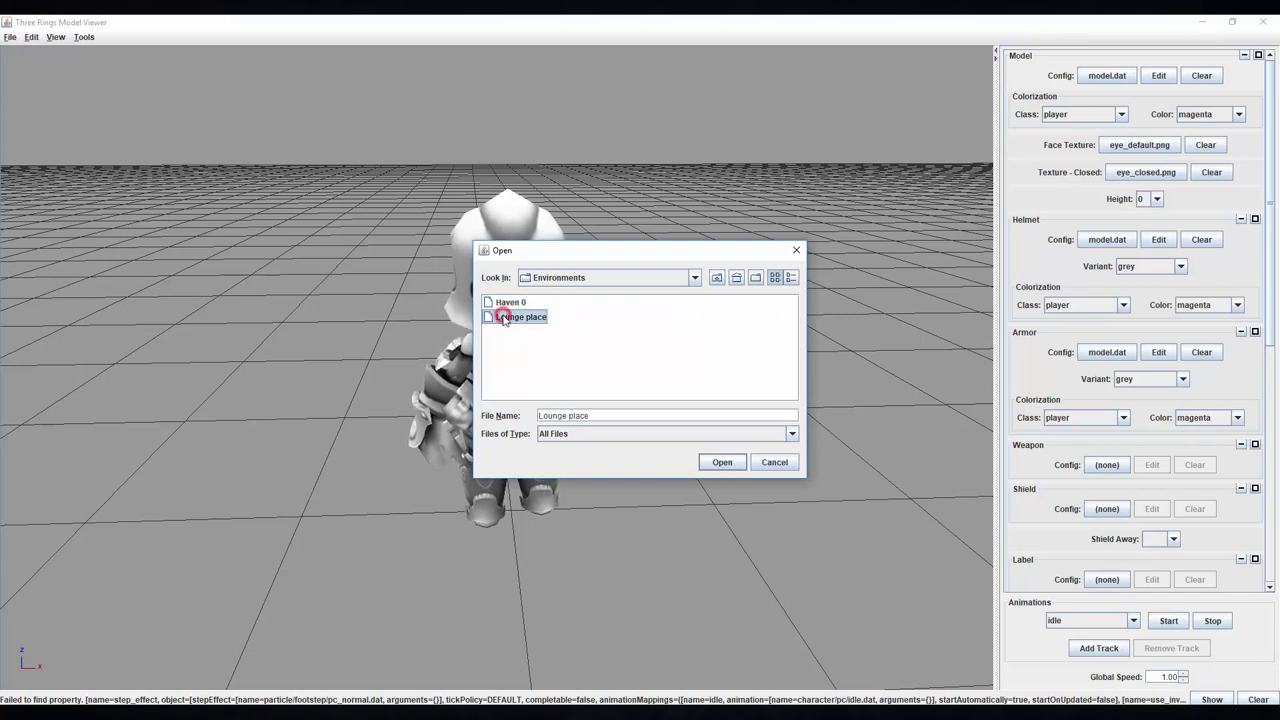
left_click(722, 462)
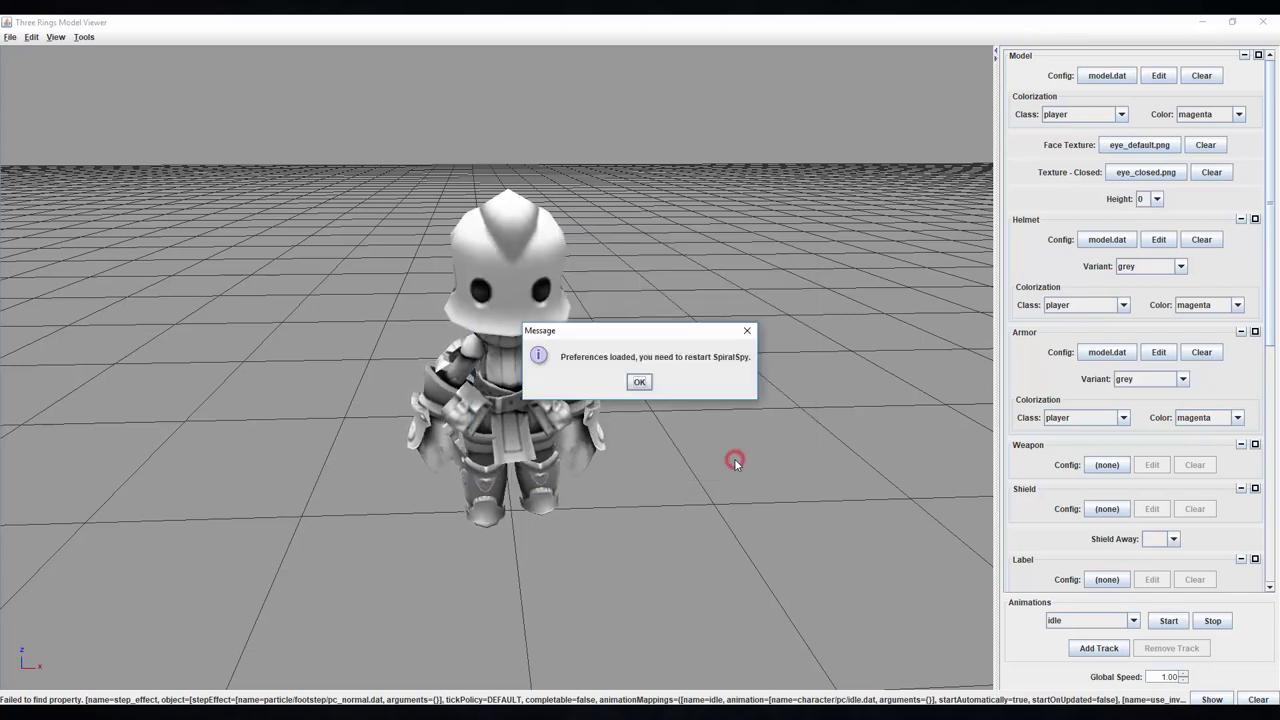
Step: Dismiss the restart notice, orbit and zoom onto the lounge counter, and clear the knight model
left_click(639, 383)
left_click_drag(581, 486, 592, 566)
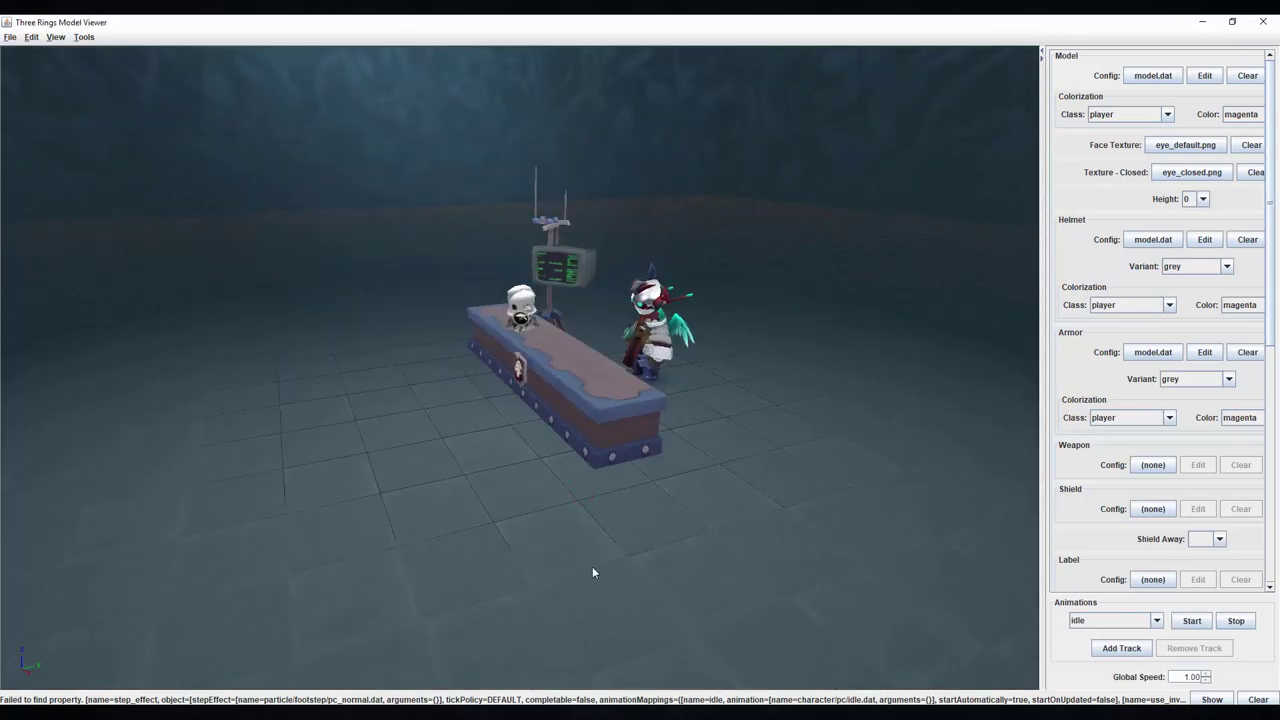
right_click_drag(592, 567, 416, 630)
left_click_drag(428, 623, 688, 530)
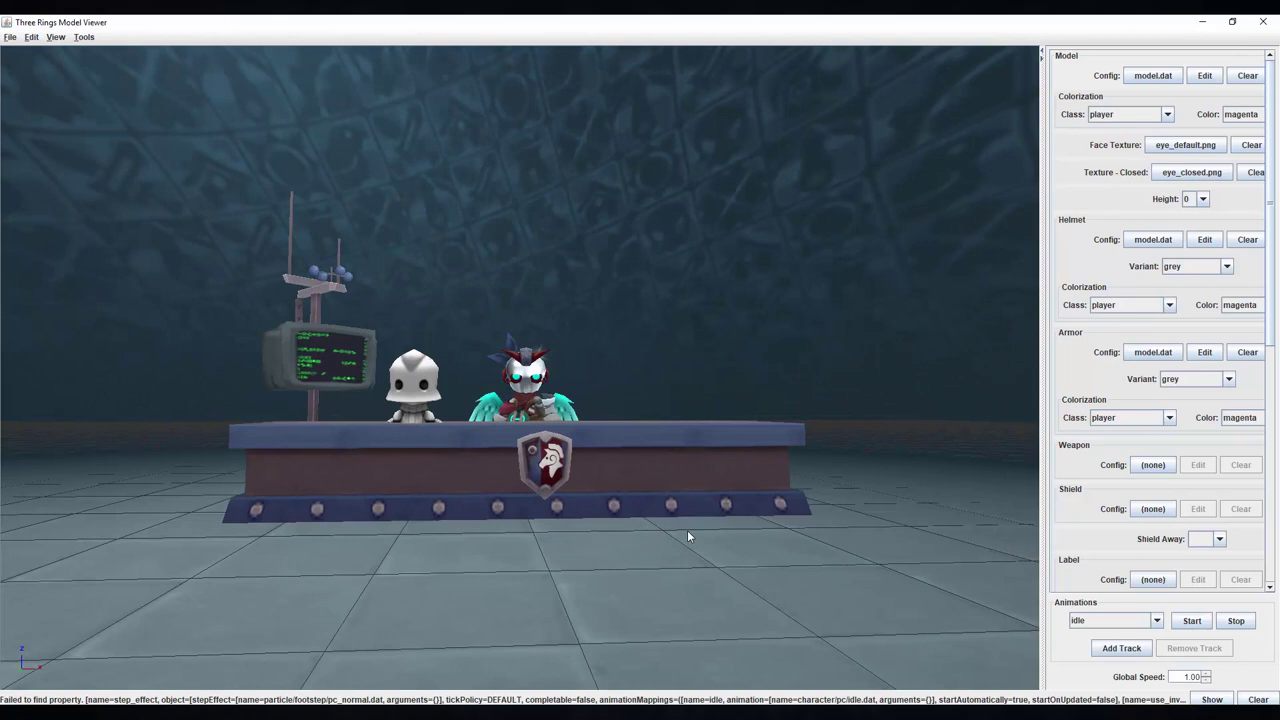
scroll(687, 530, "up", 4)
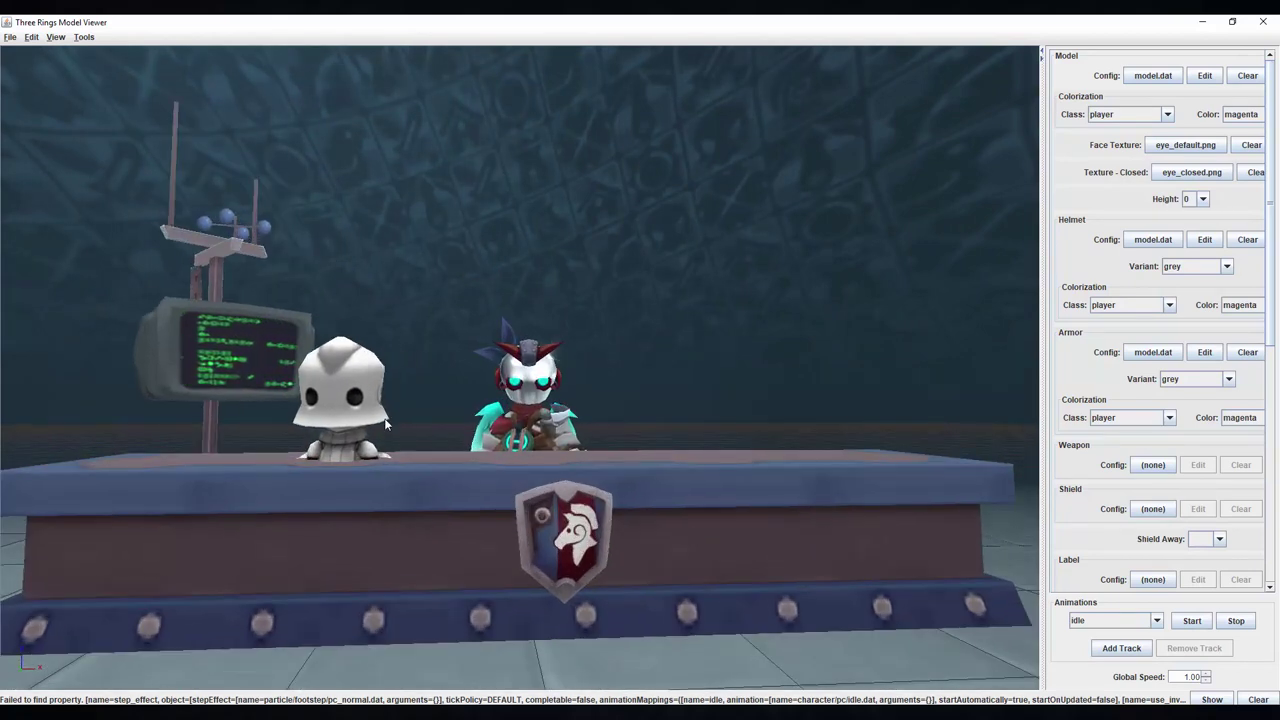
left_click(1248, 75)
left_click_drag(786, 349, 694, 411)
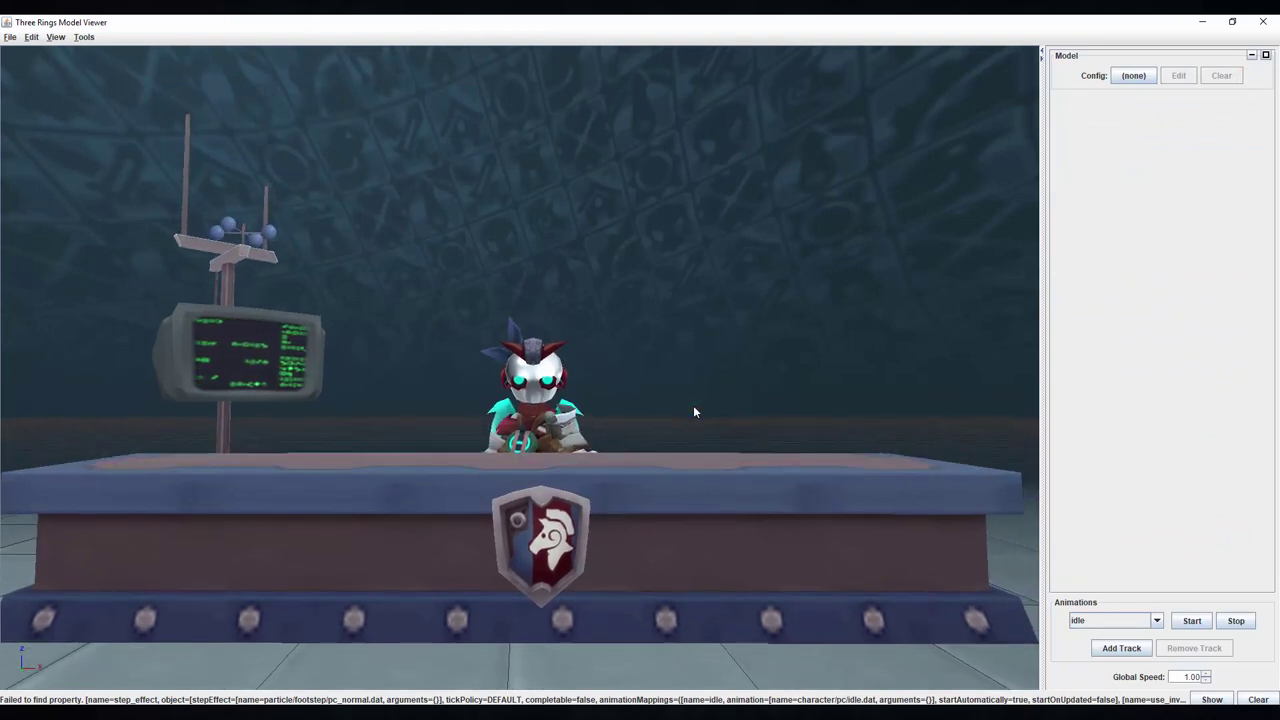